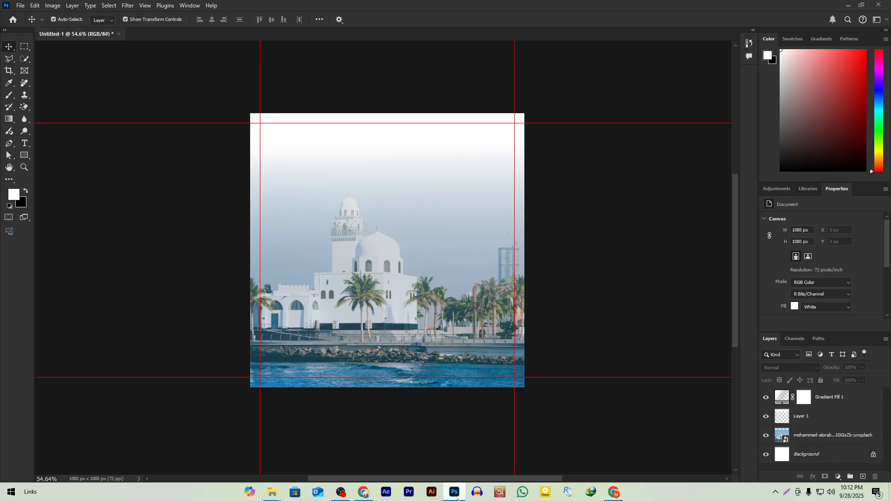
# Step: Zoom the Photoshop mosque canvas in and out, then bring OBS Studio forward
pyautogui.scroll(5, 402, 191)
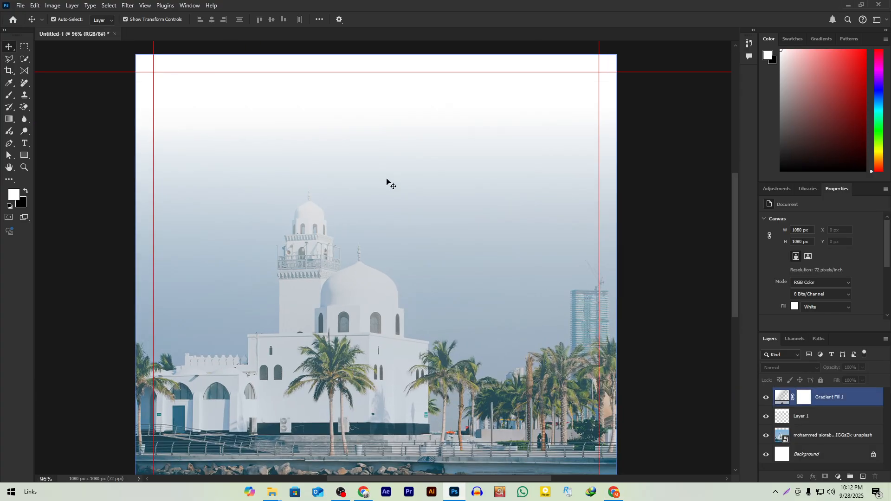
pyautogui.scroll(-3, 386, 181)
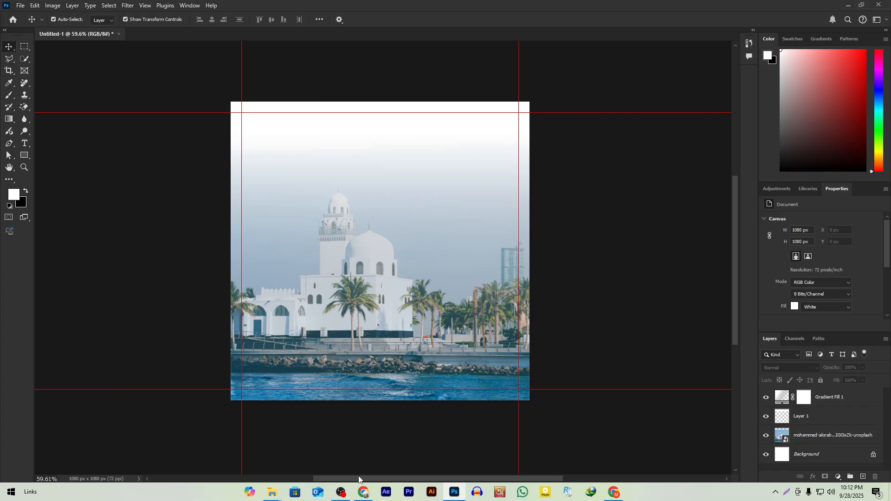
pyautogui.click(341, 493)
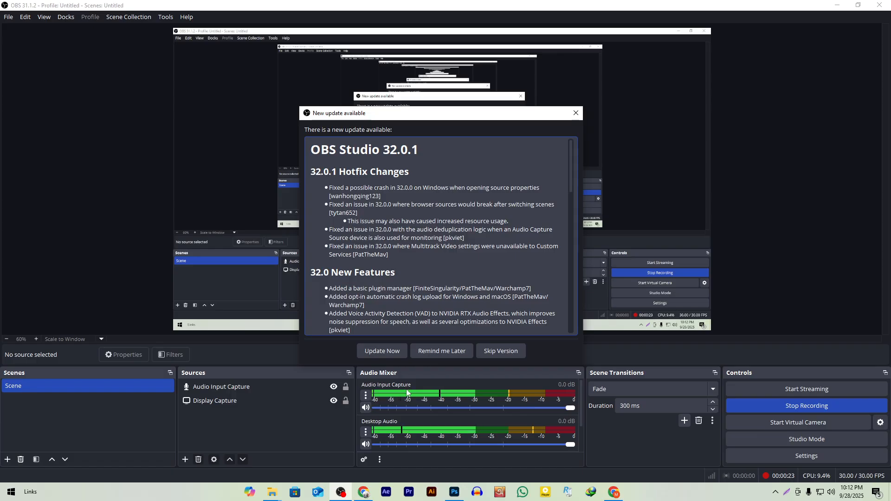
# Step: Postpone the OBS update with 'Remind me Later' and return to the Photoshop mosque document
pyautogui.click(448, 353)
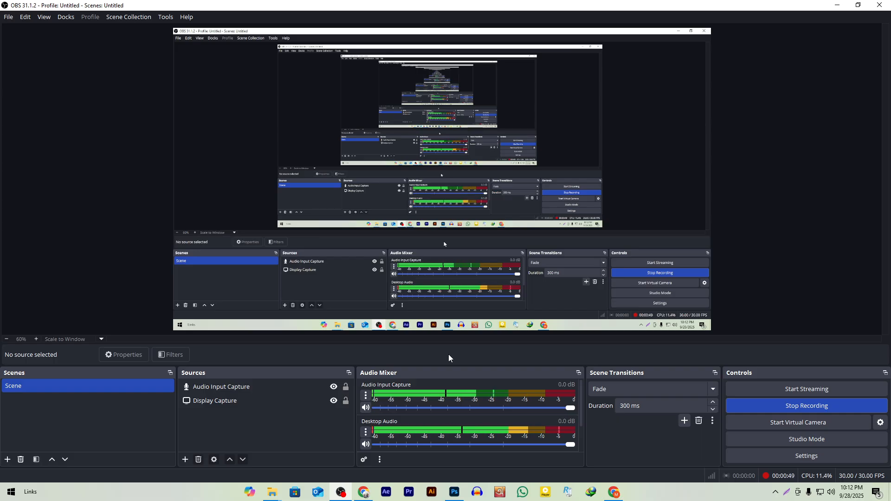
pyautogui.click(837, 5)
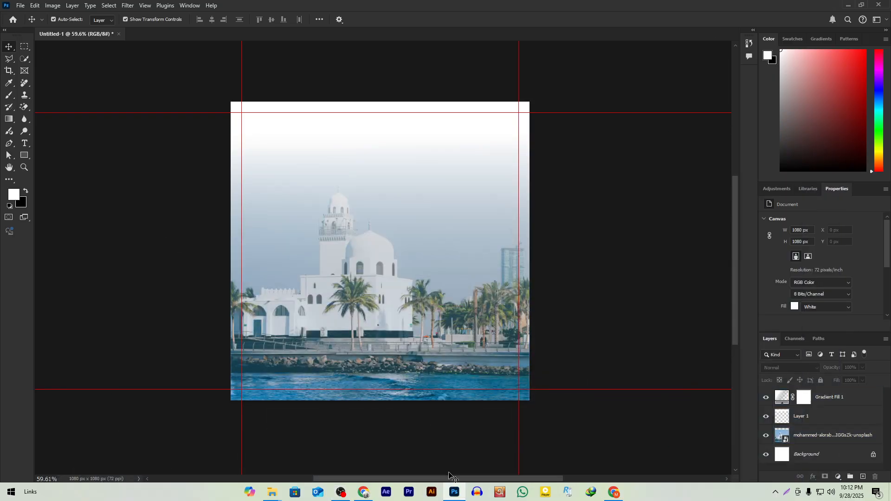
pyautogui.click(341, 492)
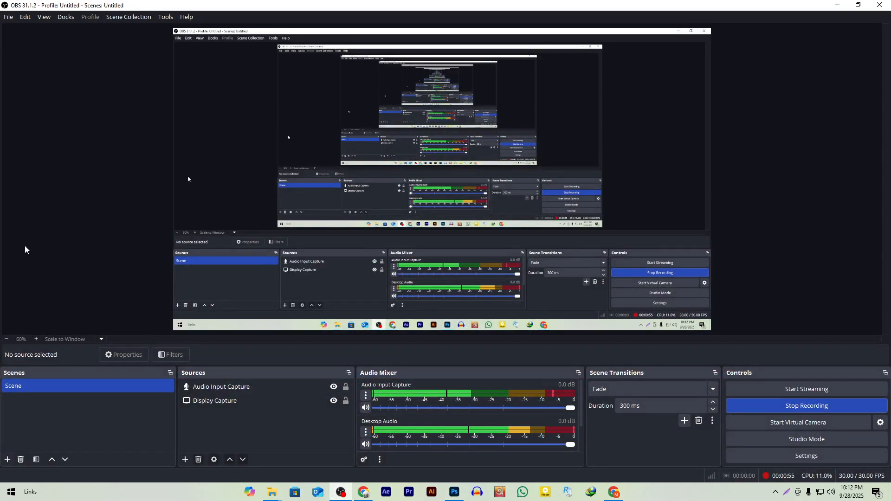
pyautogui.click(450, 492)
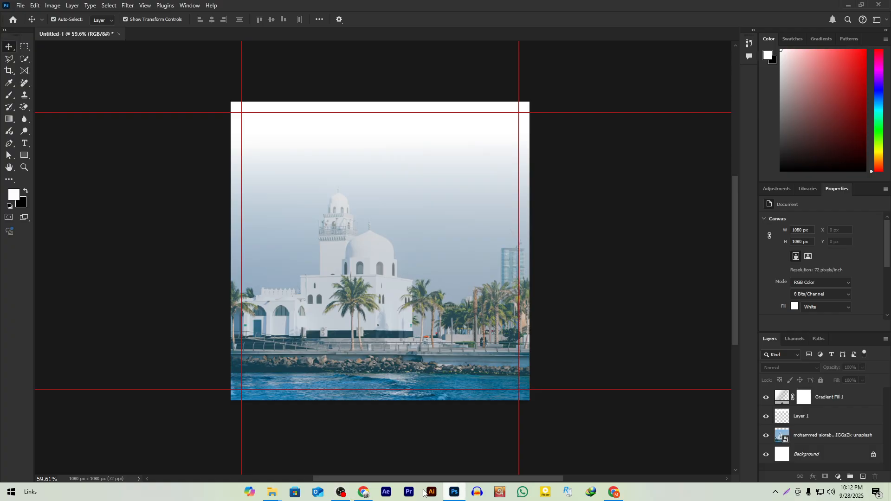
# Step: Bring the OBS Studio window in front of Photoshop from the taskbar
pyautogui.click(341, 491)
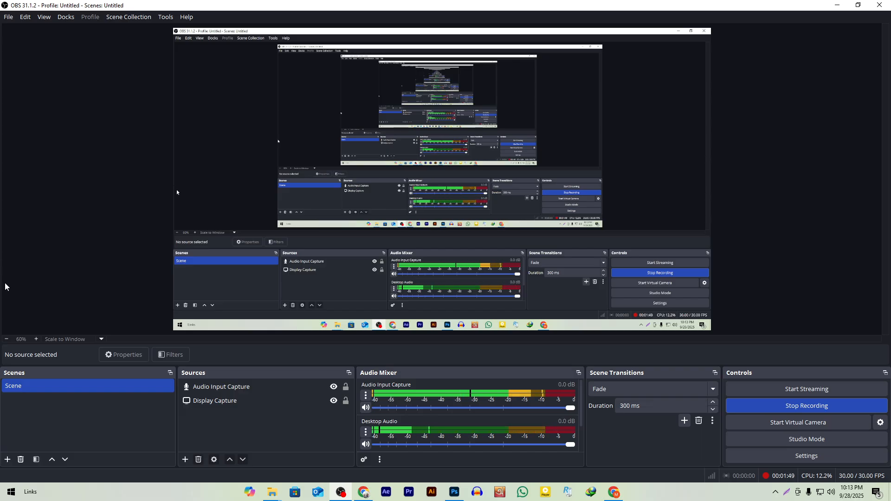
# Step: Switch to the Google Meet call in Chrome and show the shared desktop full screen
pyautogui.click(341, 492)
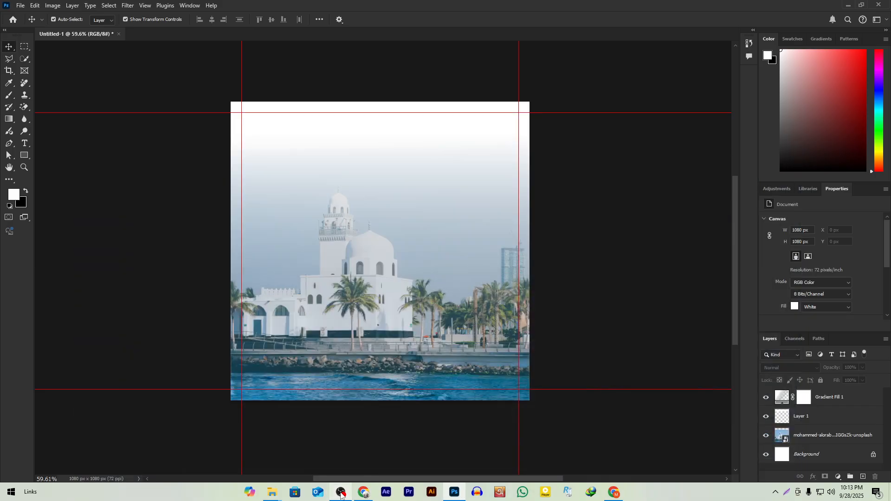
pyautogui.click(341, 492)
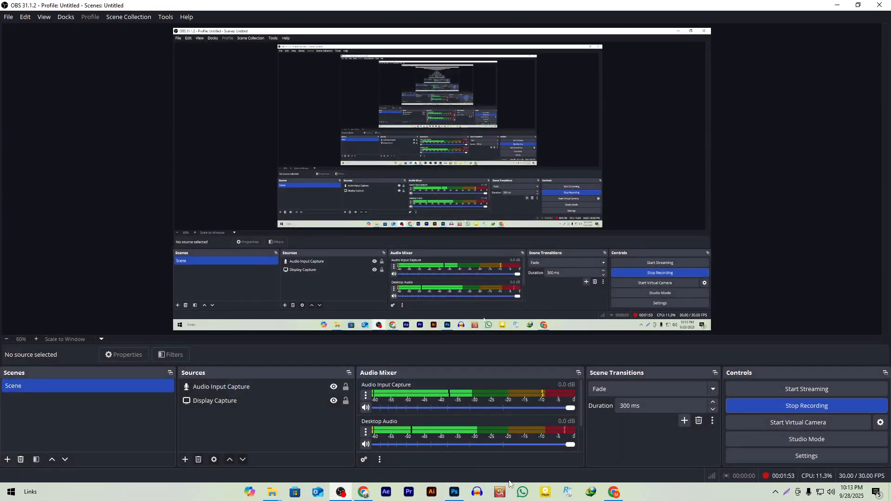
pyautogui.click(363, 493)
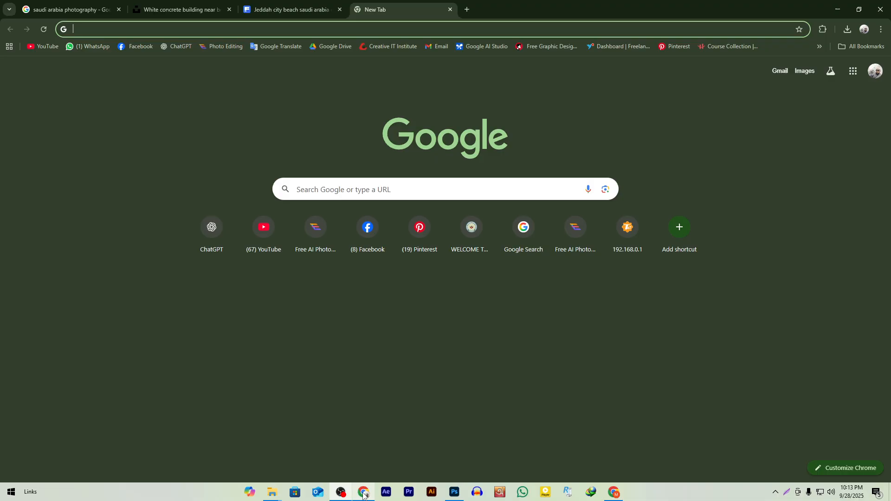
pyautogui.click(613, 494)
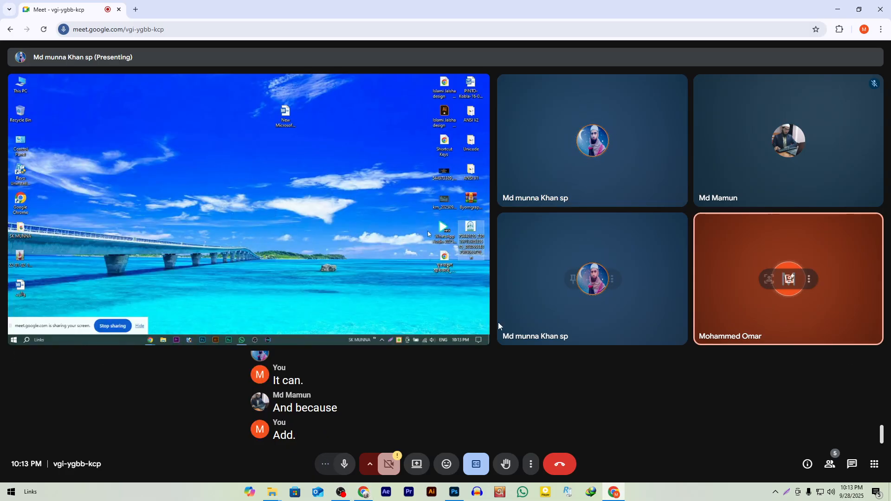
pyautogui.click(474, 327)
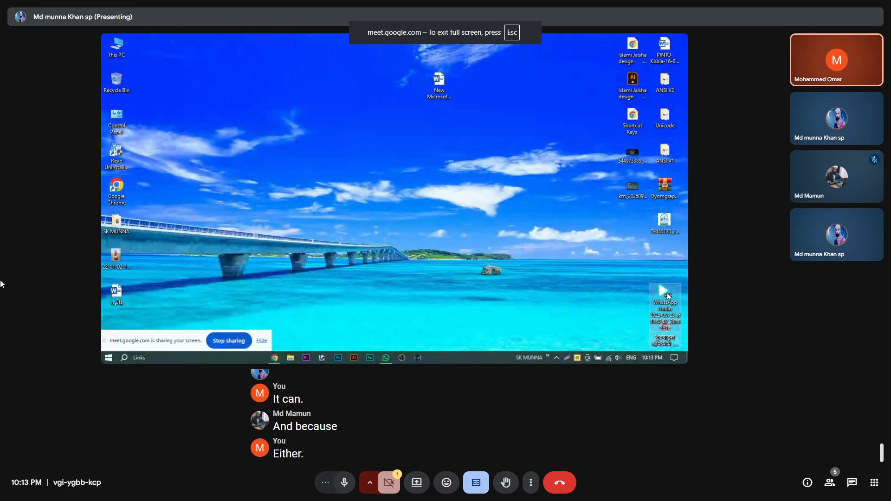
# Step: Turn off live captions in the Google Meet call
pyautogui.click(485, 478)
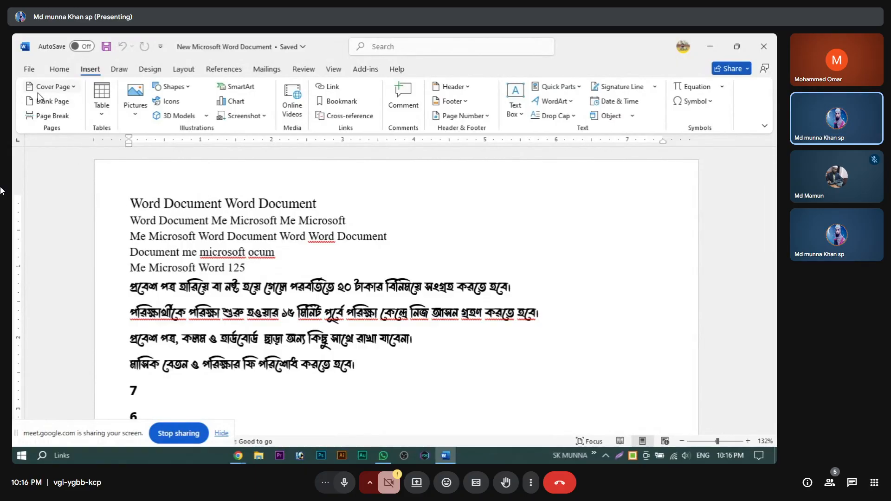
# Step: Insert the built-in Whisp cover page from the Cover Page gallery
pyautogui.click(73, 88)
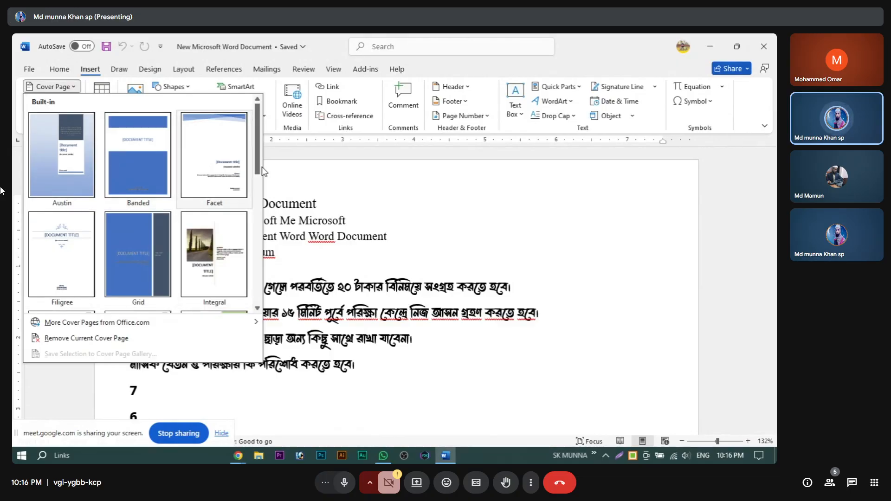
pyautogui.moveTo(259, 152); pyautogui.dragTo(231, 294)
pyautogui.scroll(5, 136, 252)
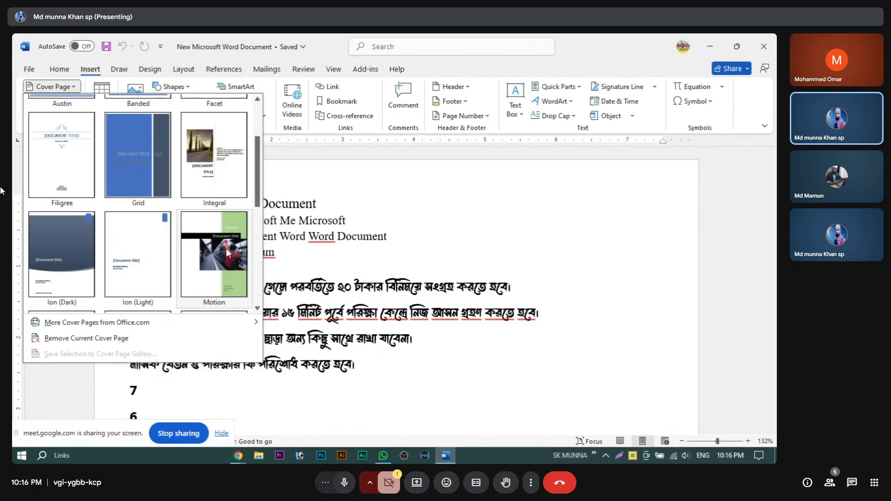
pyautogui.scroll(-3, 259, 195)
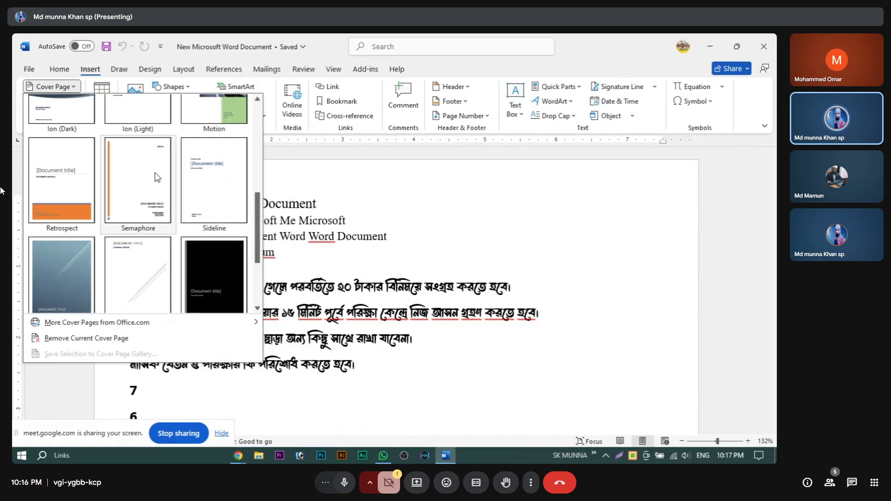
pyautogui.scroll(5, 158, 177)
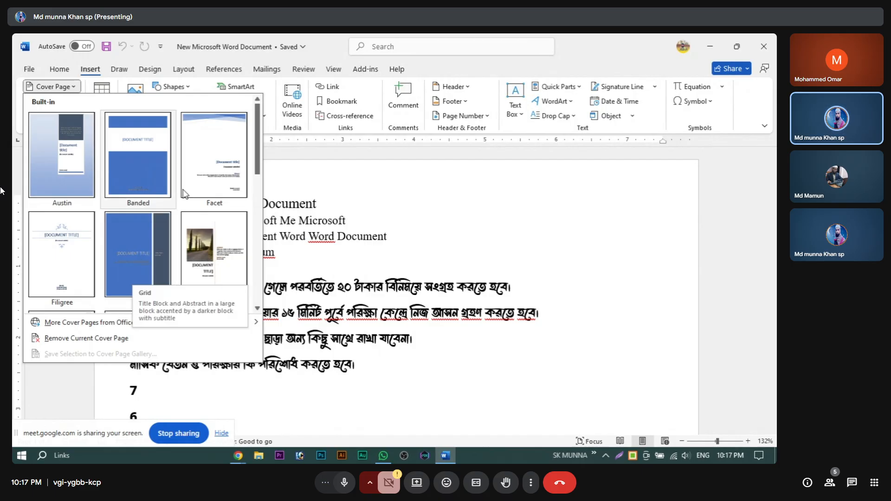
pyautogui.moveTo(259, 138); pyautogui.dragTo(259, 249)
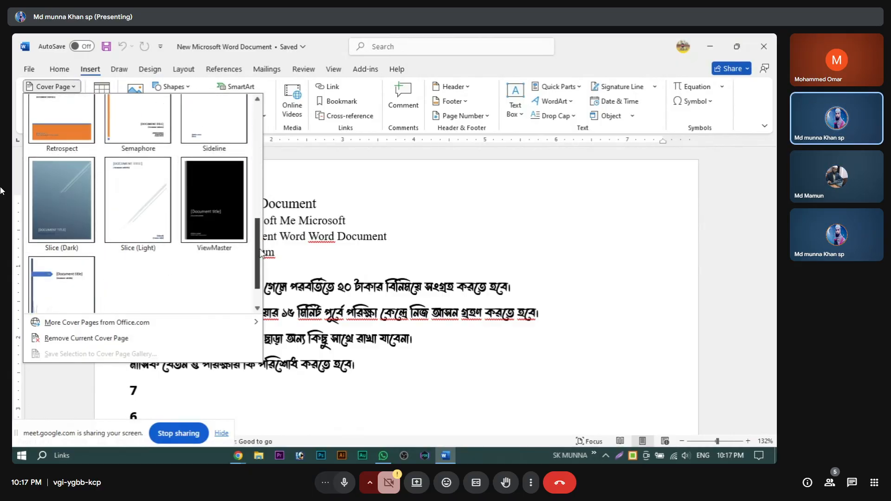
pyautogui.scroll(-1, 262, 255)
pyautogui.scroll(-1, 262, 255)
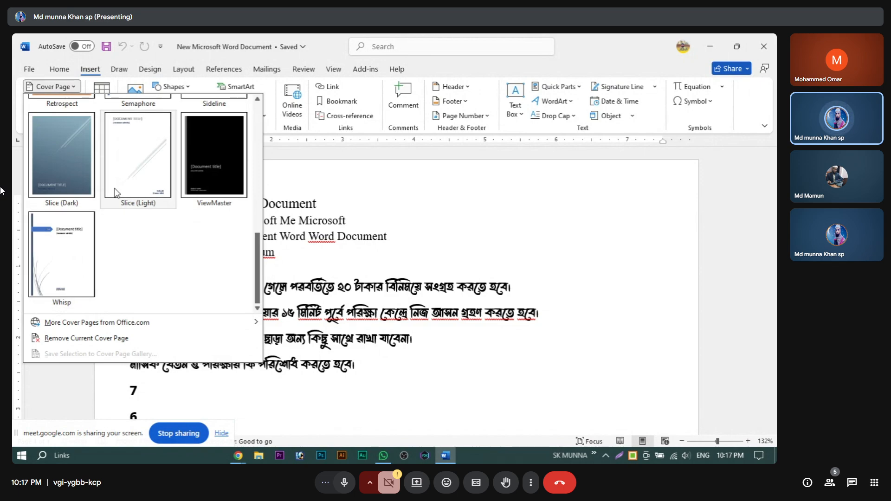
pyautogui.click(46, 261)
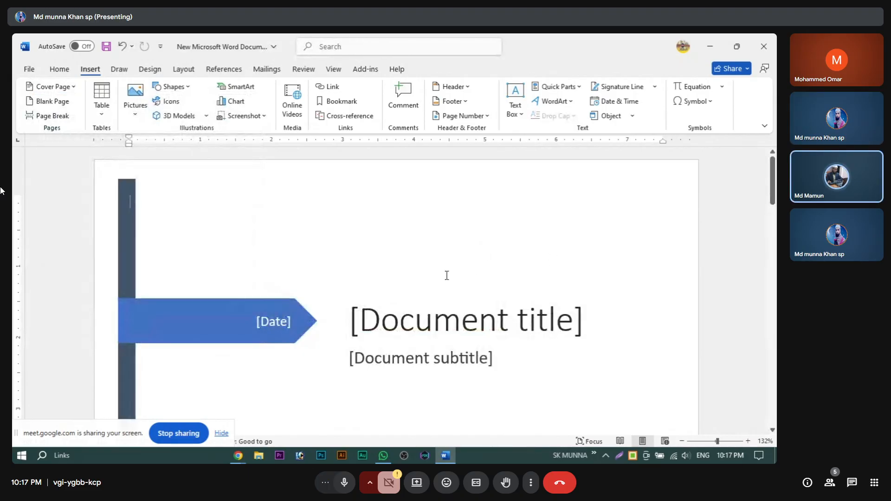
# Step: Adjust the page zoom and select the cover's [Document title] placeholder
pyautogui.scroll(-5, 445, 278)
pyautogui.scroll(-10, 439, 283)
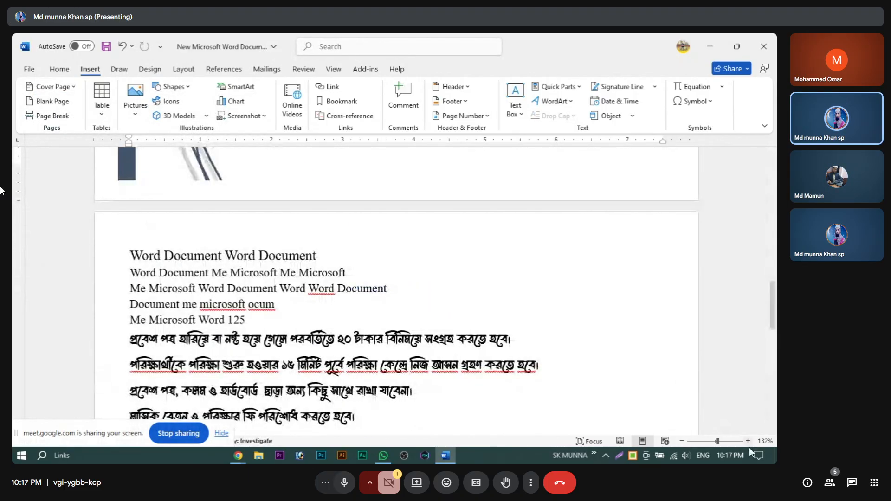
pyautogui.click(749, 443)
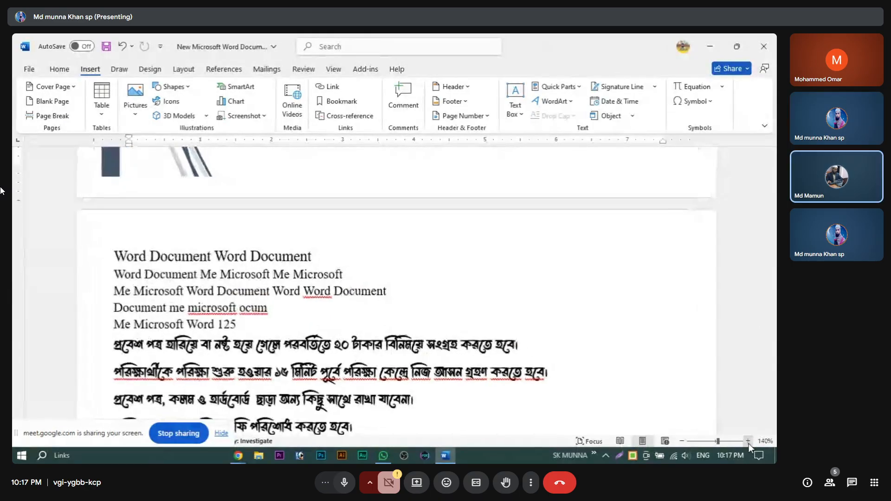
pyautogui.click(683, 441)
pyautogui.click(682, 442)
pyautogui.click(683, 442)
pyautogui.click(683, 442)
pyautogui.click(683, 442)
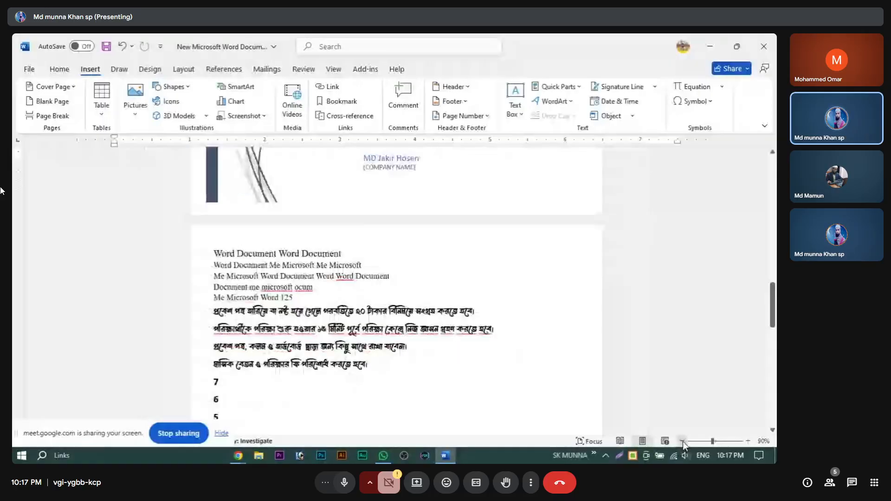
pyautogui.scroll(4, 399, 283)
pyautogui.scroll(5, 402, 286)
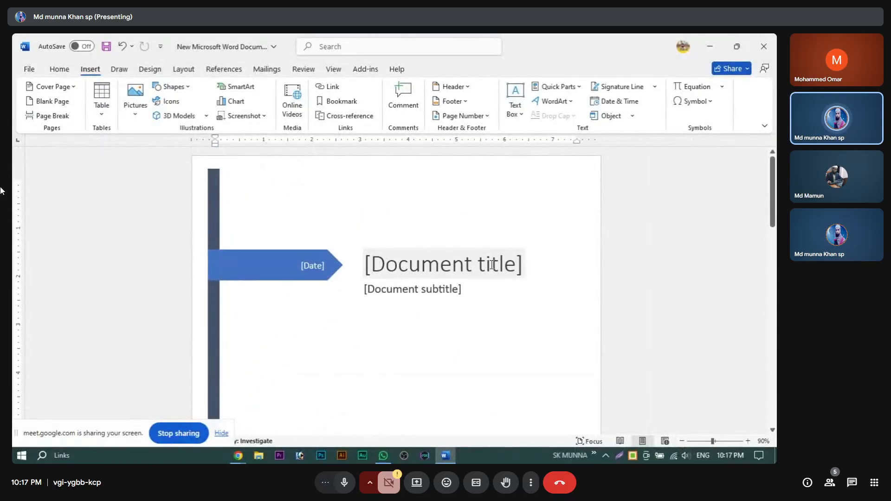
pyautogui.click(416, 276)
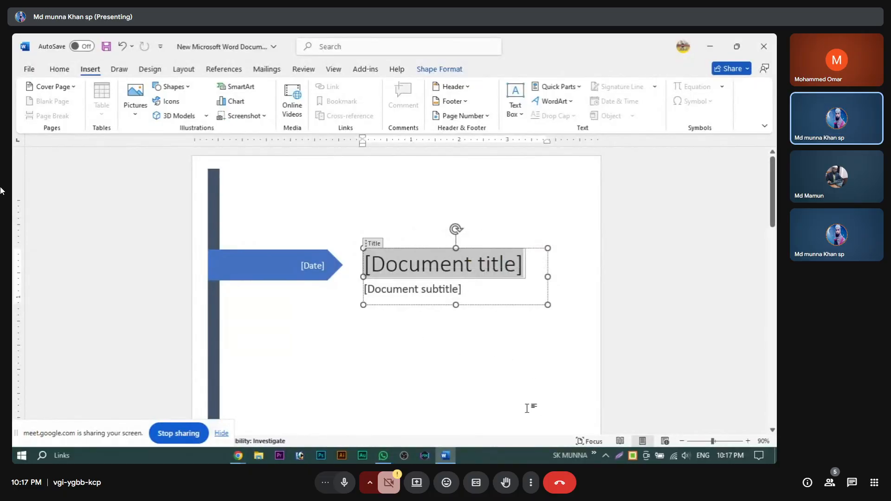
# Step: Title the cover 'আল মুসলিম আইটি' and widen its box so it fits one line
pyautogui.write('আ')
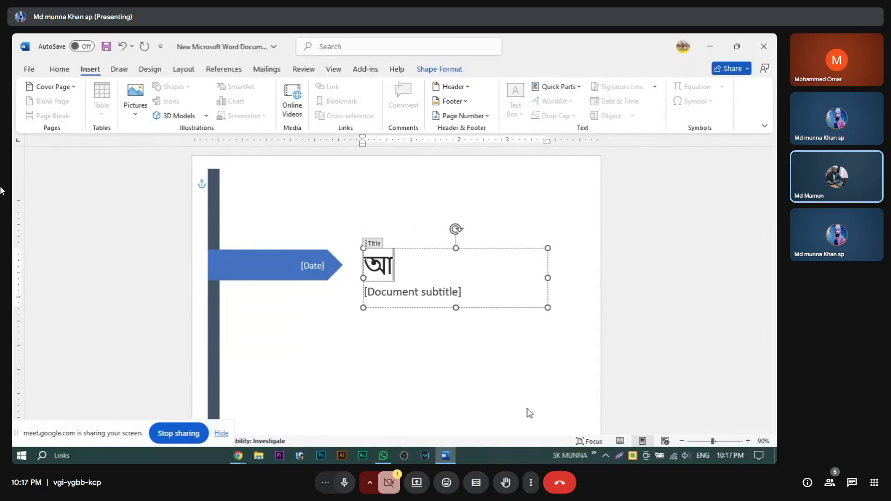
pyautogui.write('ল মু')
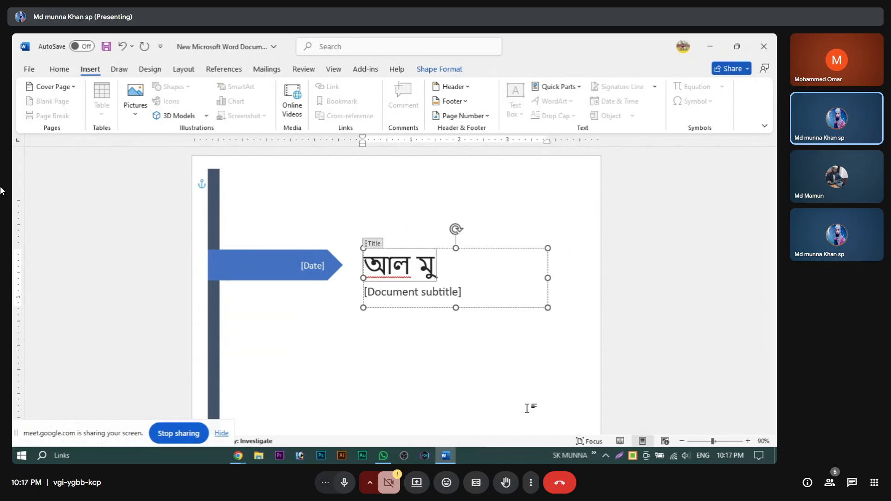
pyautogui.write('সলিম')
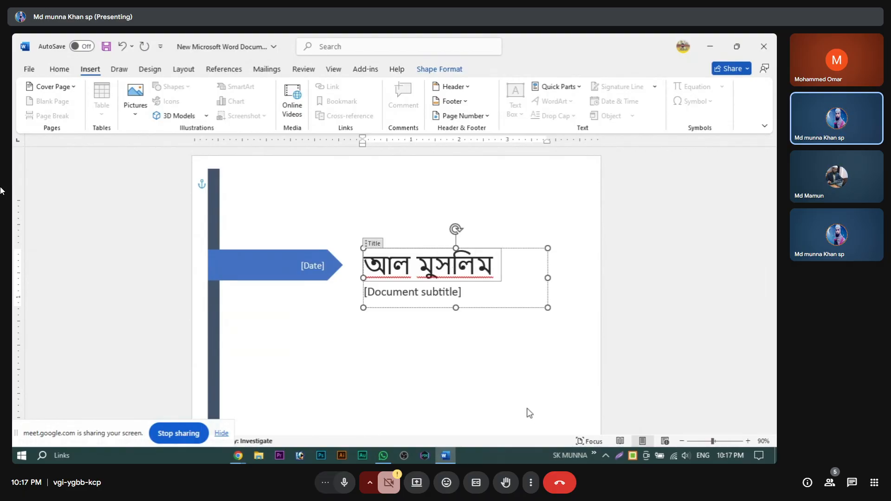
pyautogui.write(' আই')
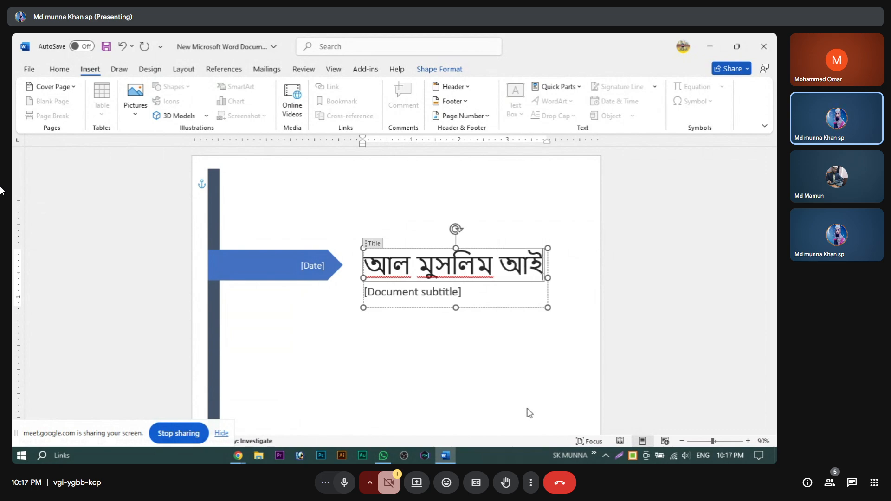
pyautogui.write('টি')
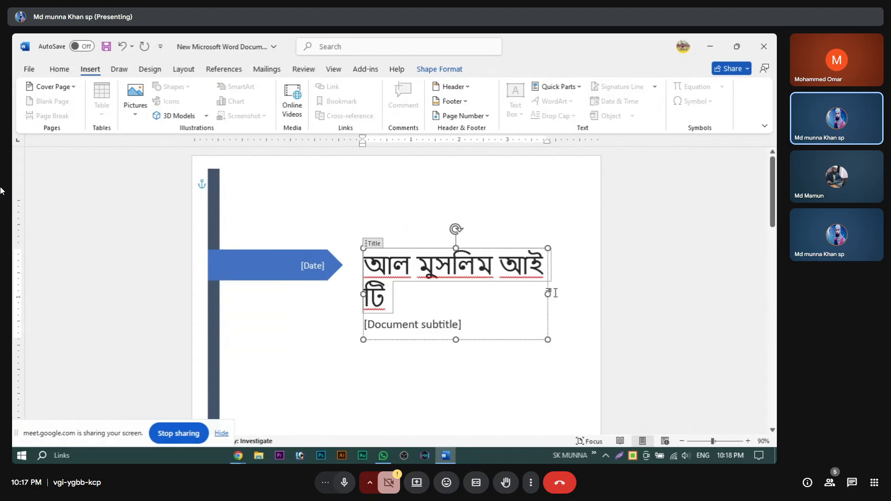
pyautogui.moveTo(550, 295); pyautogui.dragTo(577, 294)
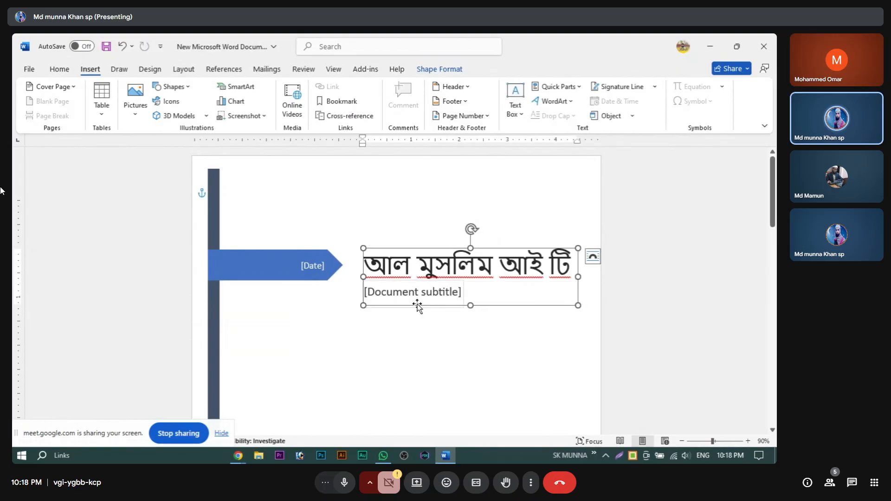
pyautogui.click(458, 291)
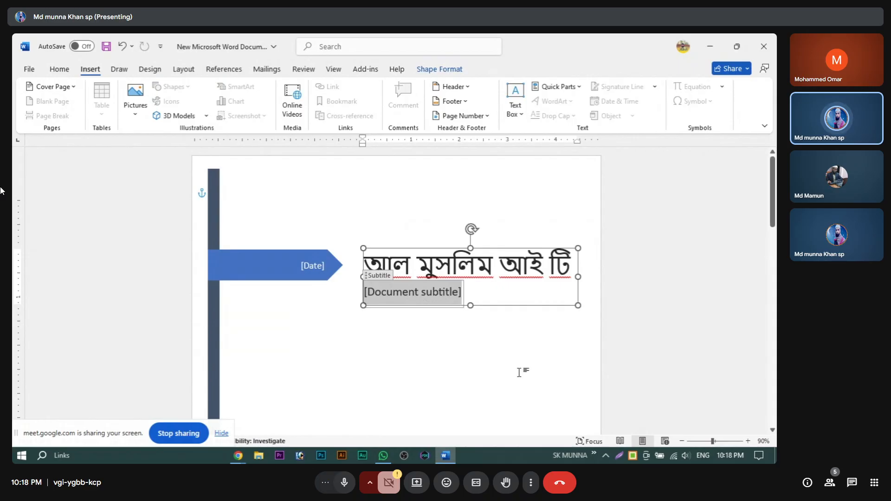
# Step: Enter 'রোয়ালমারী' as the cover subtitle
pyautogui.write('রোয়াল')
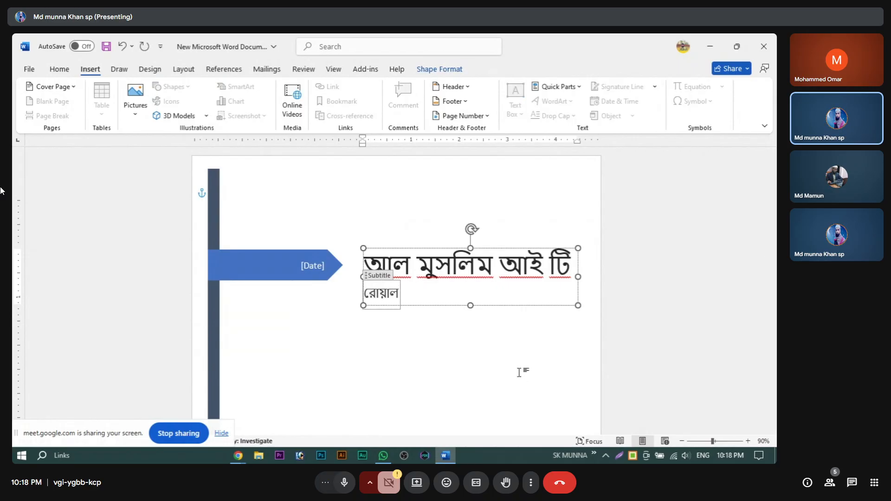
pyautogui.write('মারী')
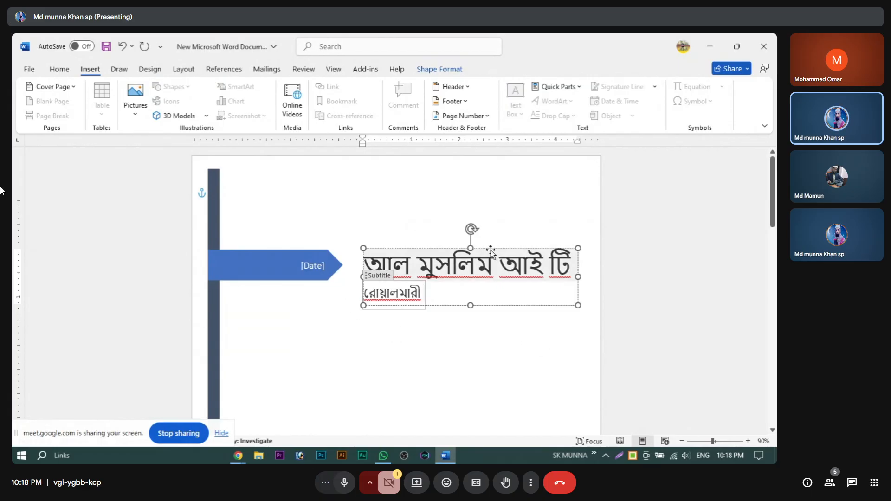
pyautogui.scroll(-10, 409, 267)
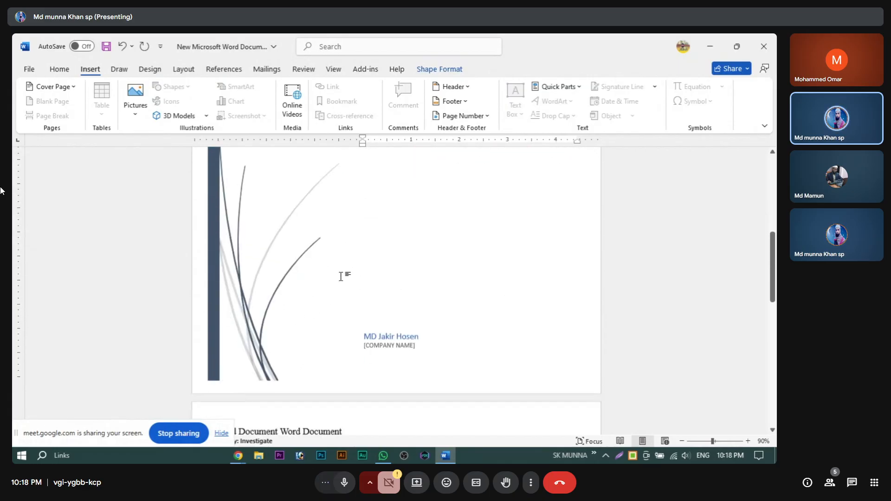
pyautogui.scroll(10, 345, 284)
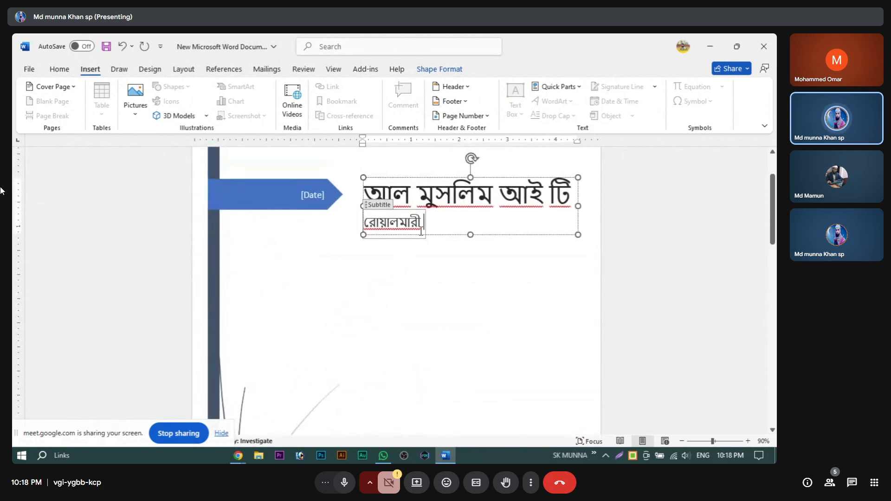
pyautogui.scroll(1, 501, 250)
pyautogui.scroll(-5, 343, 256)
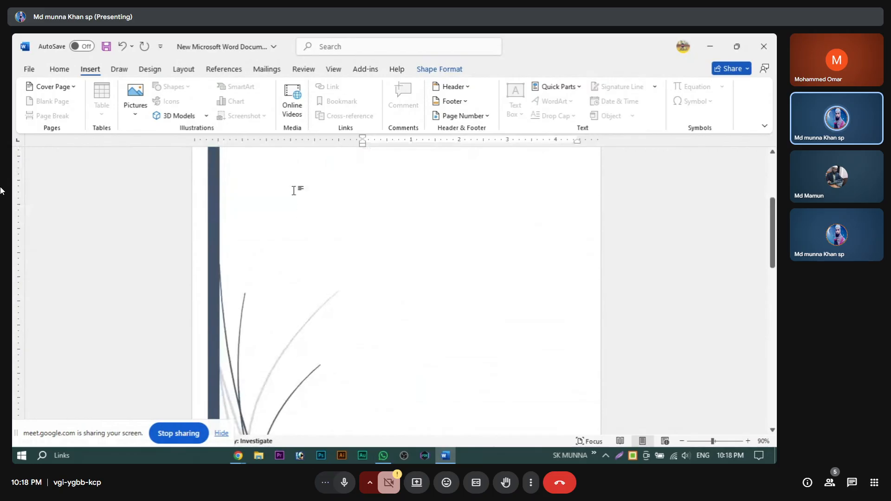
pyautogui.scroll(4, 294, 189)
pyautogui.click(308, 197)
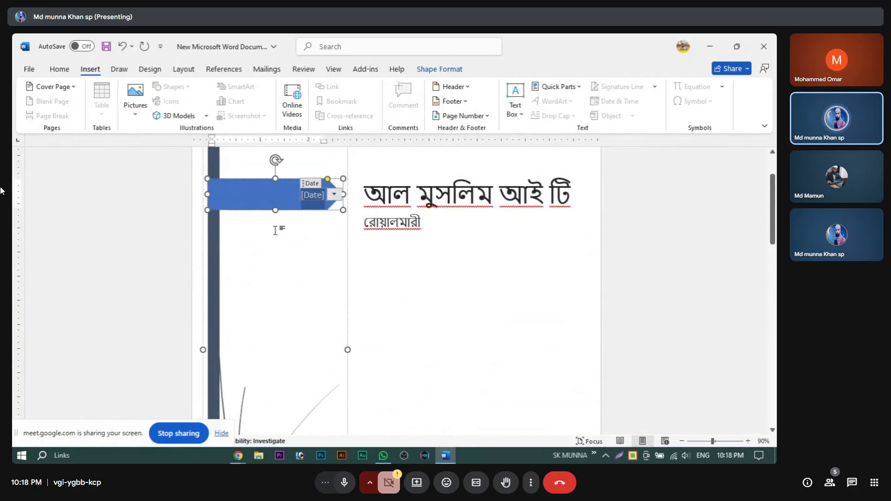
pyautogui.scroll(-10, 275, 230)
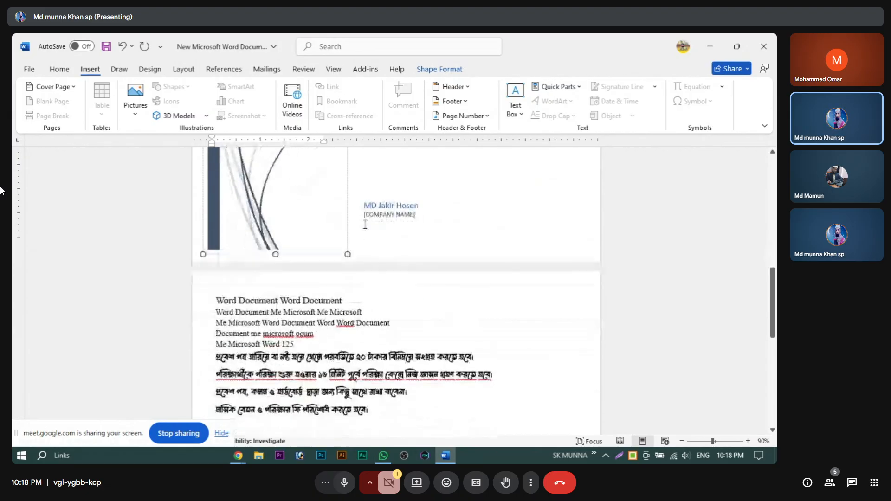
pyautogui.scroll(-1, 364, 224)
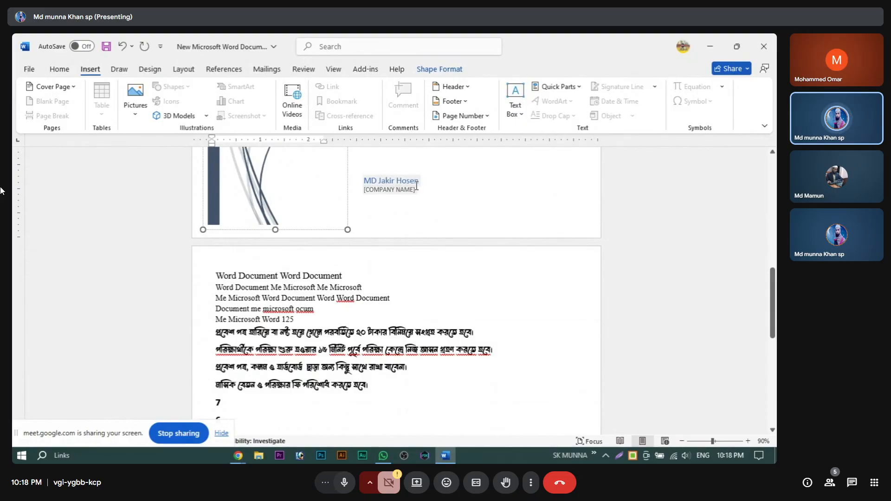
pyautogui.scroll(5, 414, 202)
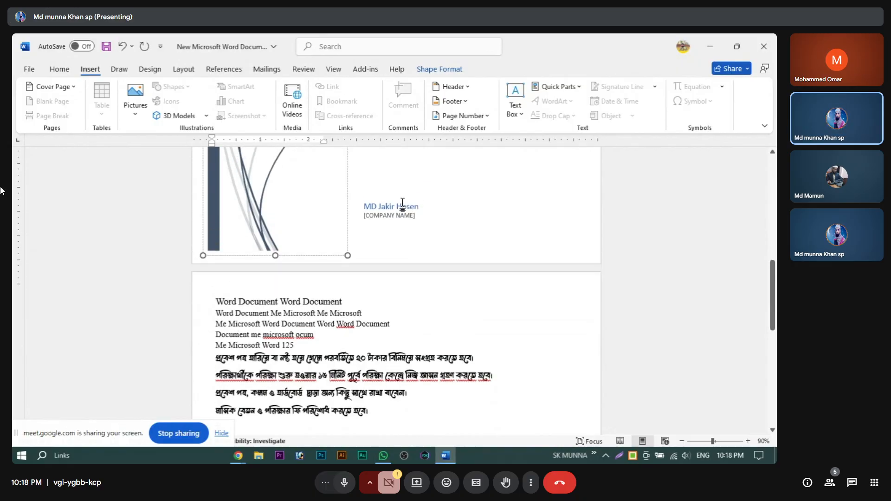
pyautogui.scroll(3, 355, 244)
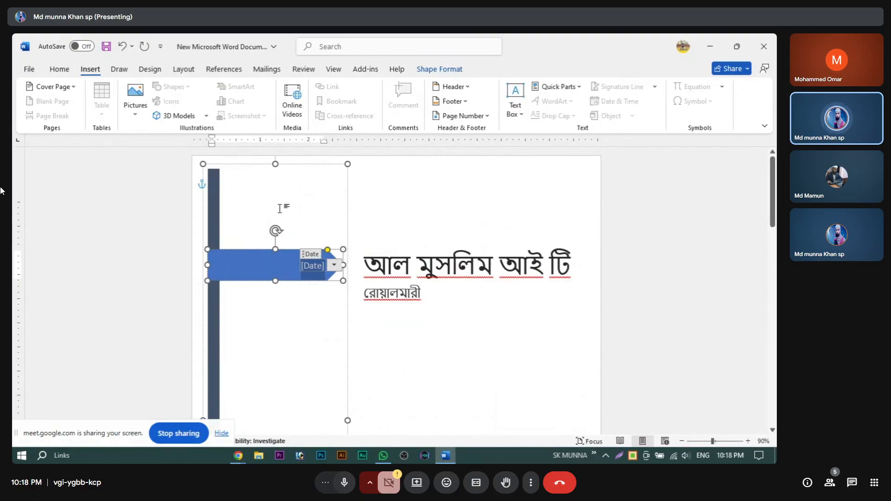
pyautogui.click(65, 87)
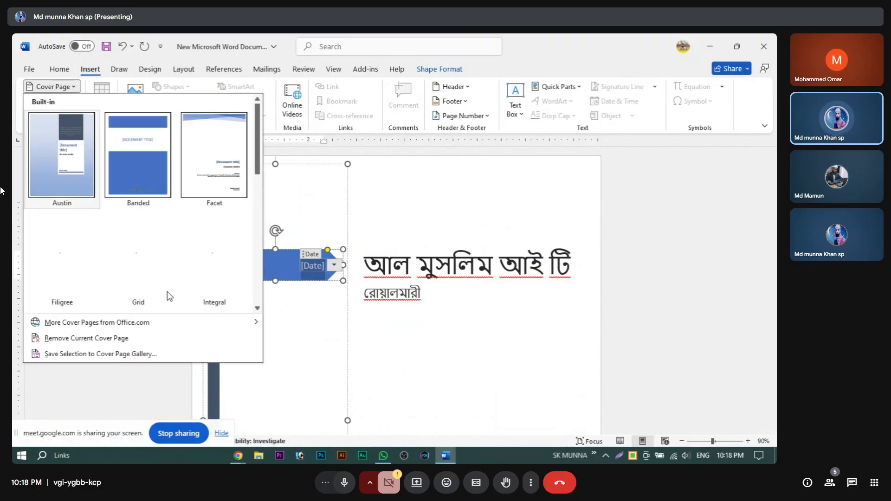
pyautogui.scroll(-5, 157, 233)
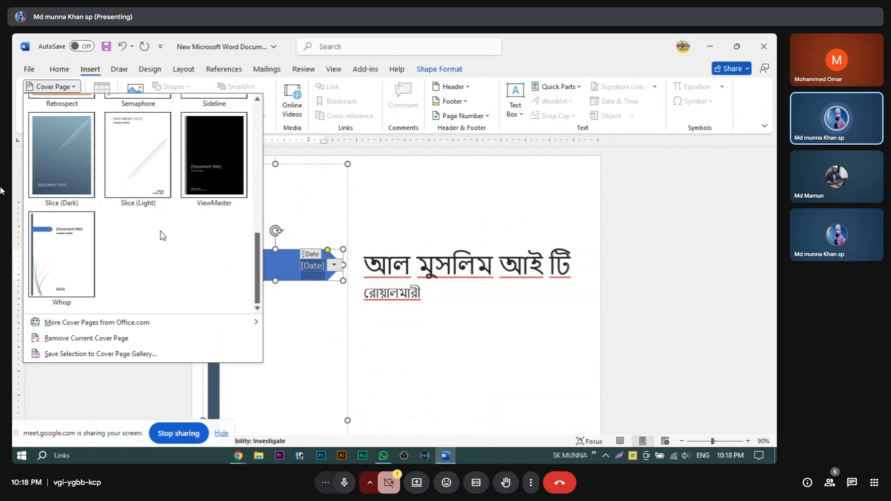
pyautogui.scroll(3, 138, 212)
pyautogui.scroll(1, 139, 216)
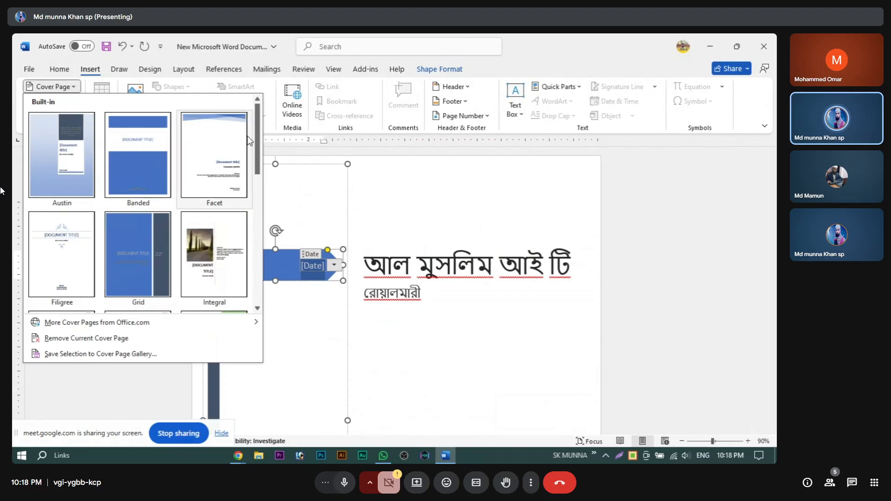
pyautogui.moveTo(255, 137); pyautogui.dragTo(260, 278)
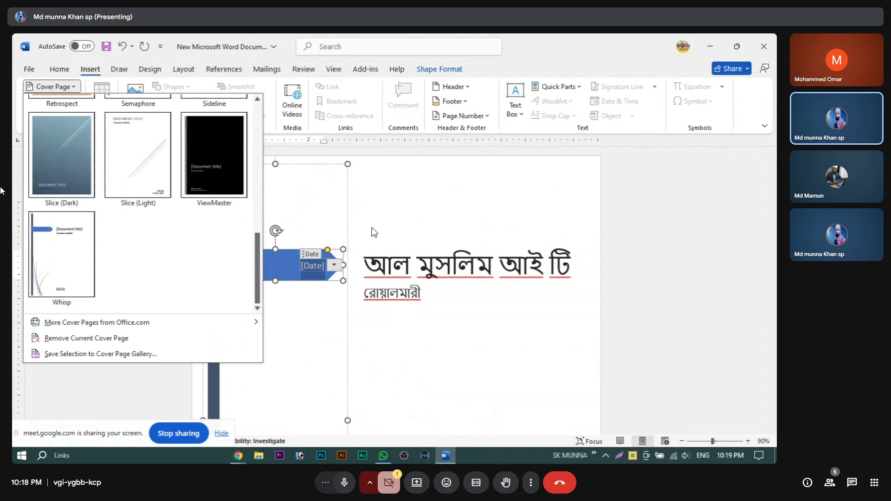
pyautogui.click(382, 209)
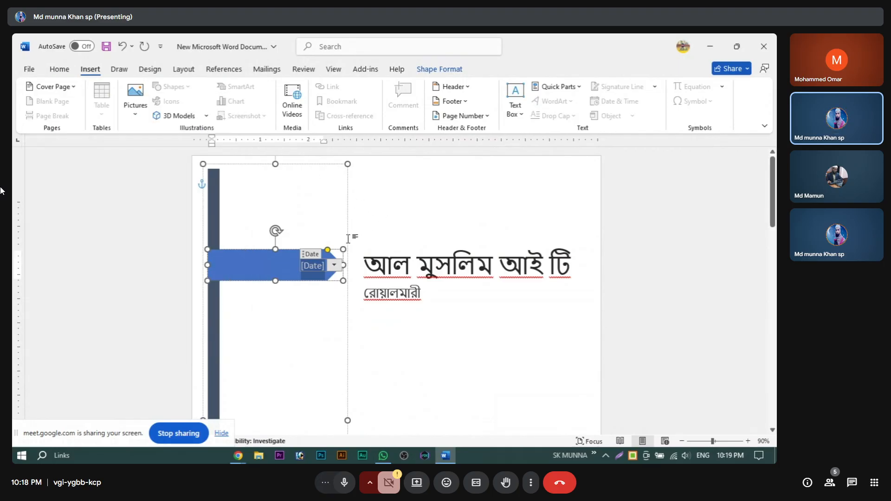
# Step: Undo the cover subtitle, title and Whisp cover page with three Ctrl+Z presses
pyautogui.scroll(-3, 241, 232)
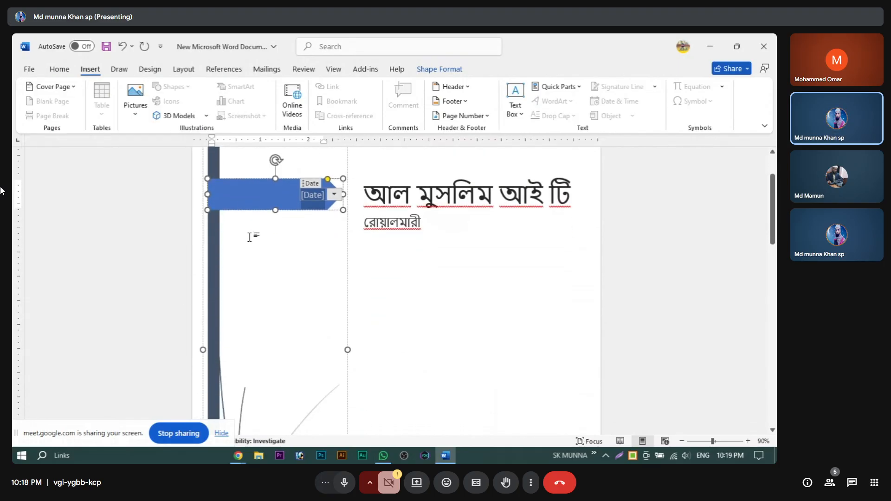
pyautogui.hotkey('ctrl', 'z')
pyautogui.hotkey('ctrl', 'z')
pyautogui.hotkey('ctrl', 'z')
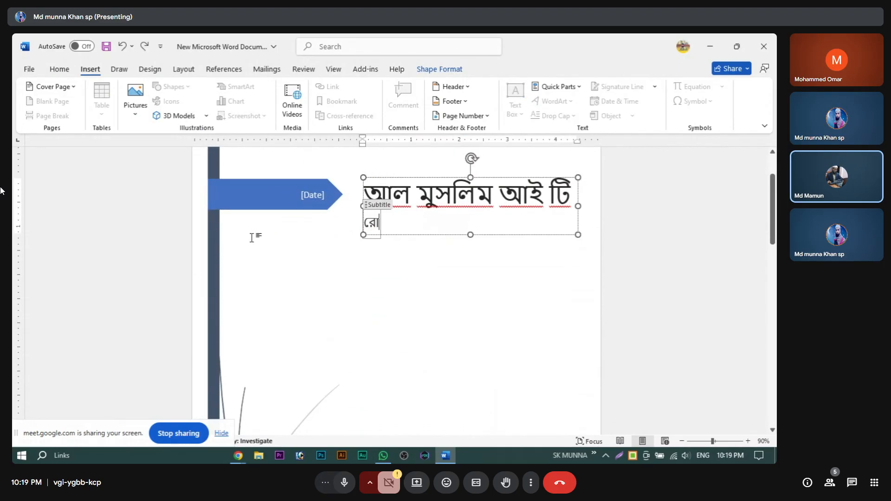
pyautogui.hotkey('ctrl', 'z')
pyautogui.hotkey('ctrl', 'z')
pyautogui.hotkey('ctrl', 'z')
pyautogui.hotkey('ctrl', 'z')
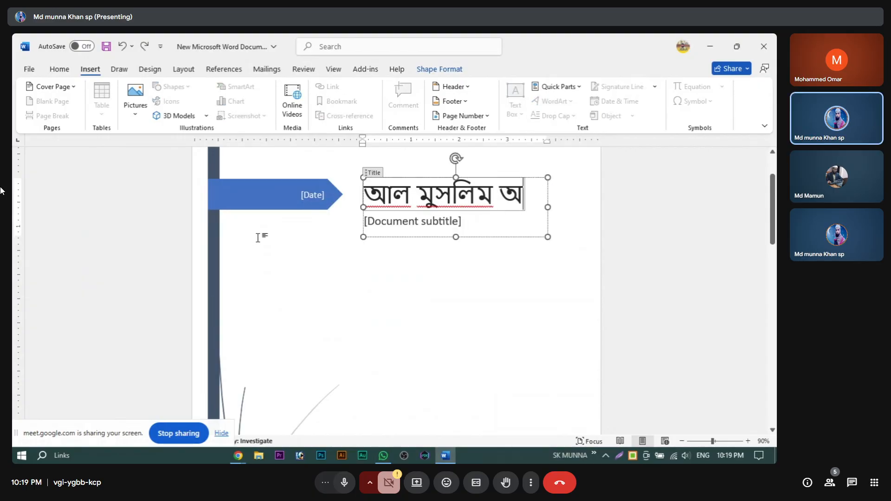
pyautogui.hotkey('ctrl', 'z')
pyautogui.hotkey('ctrl', 'z')
pyautogui.hotkey('ctrl', 'z')
pyautogui.hotkey('ctrl', 'z')
pyautogui.hotkey('ctrl', 'z')
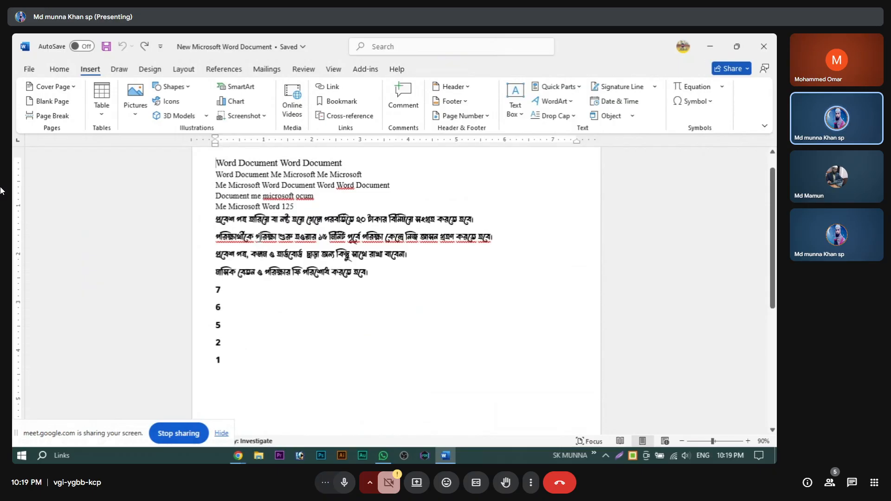
pyautogui.scroll(2, 245, 239)
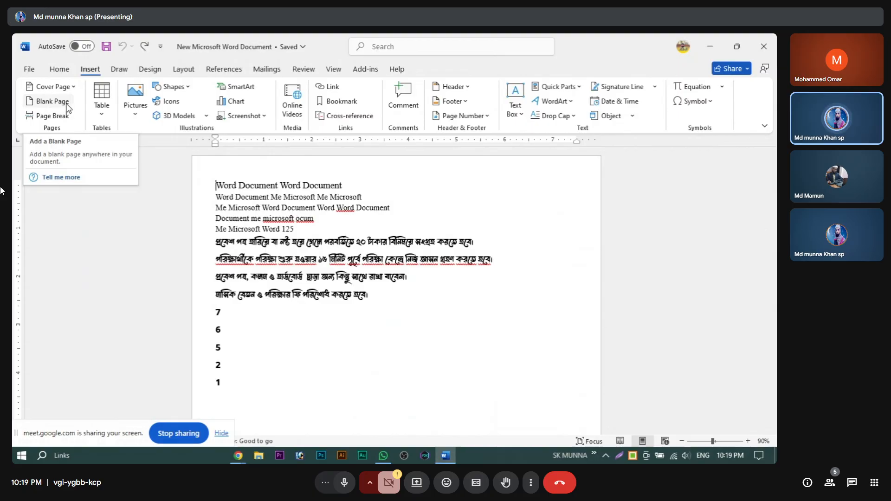
pyautogui.click(352, 324)
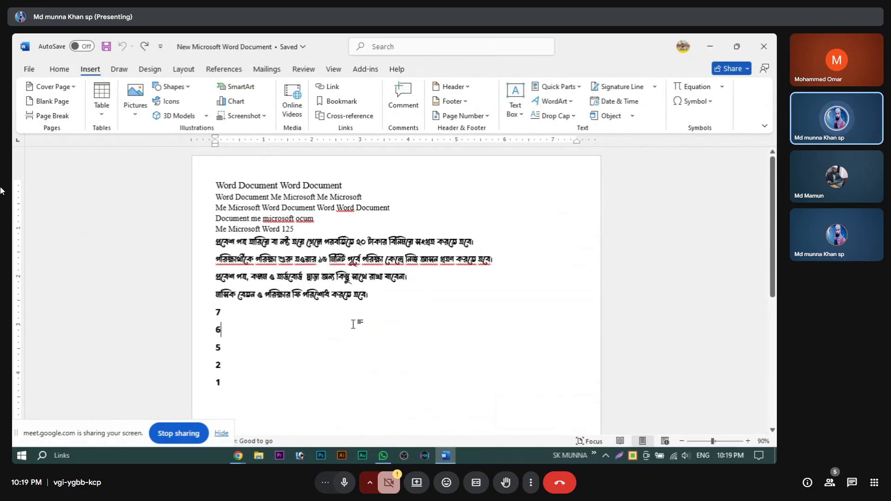
pyautogui.click(253, 295)
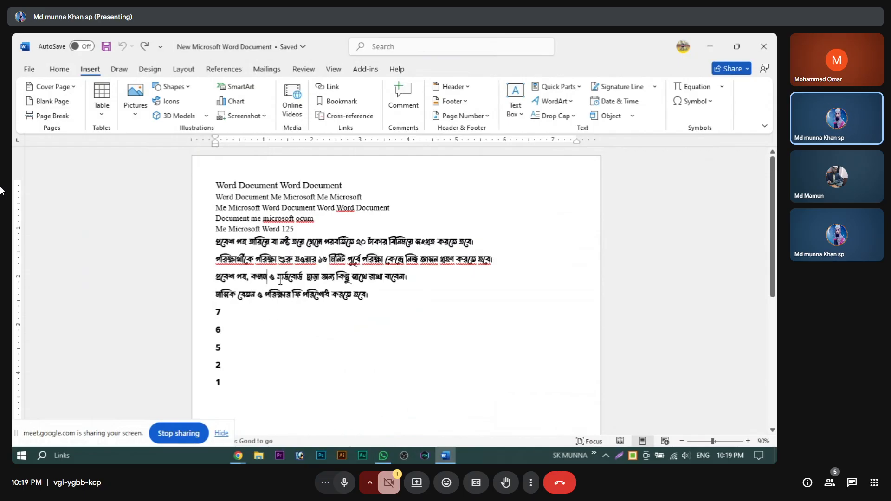
pyautogui.click(219, 294)
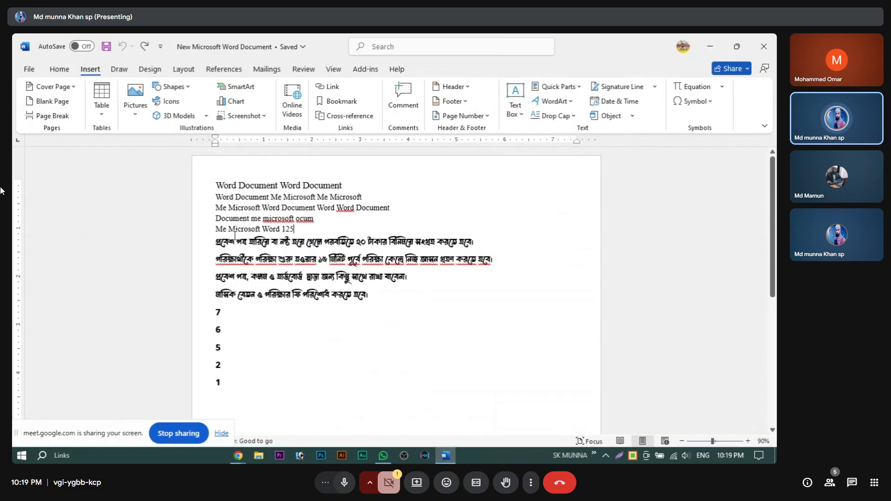
pyautogui.click(219, 241)
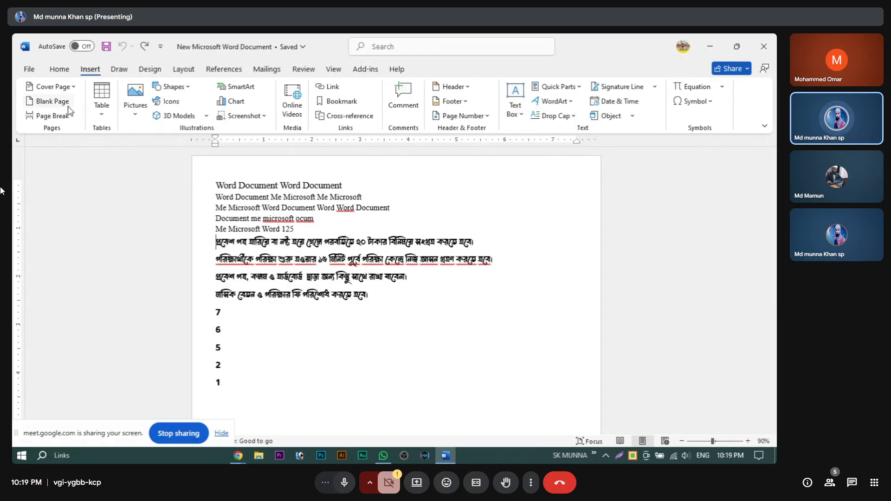
# Step: Insert a blank page before the Bengali rules and scroll through the pages to check it
pyautogui.click(48, 102)
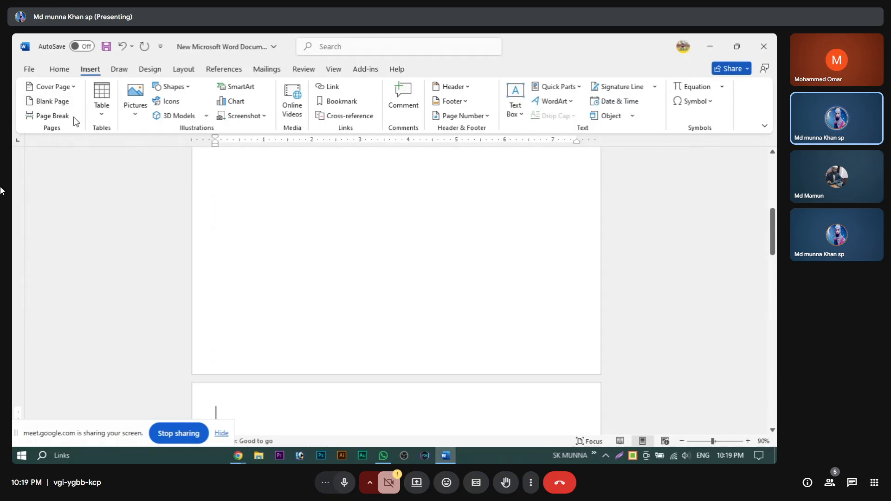
pyautogui.scroll(2, 391, 319)
pyautogui.scroll(3, 391, 319)
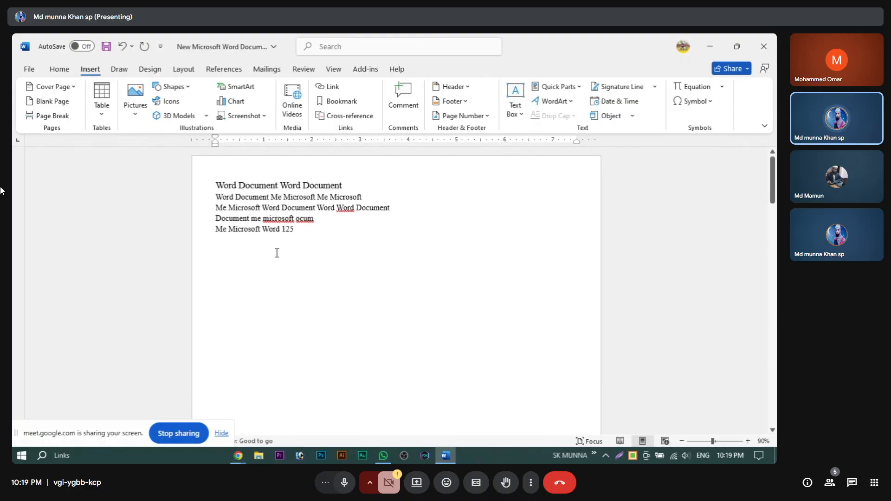
pyautogui.scroll(-6, 318, 344)
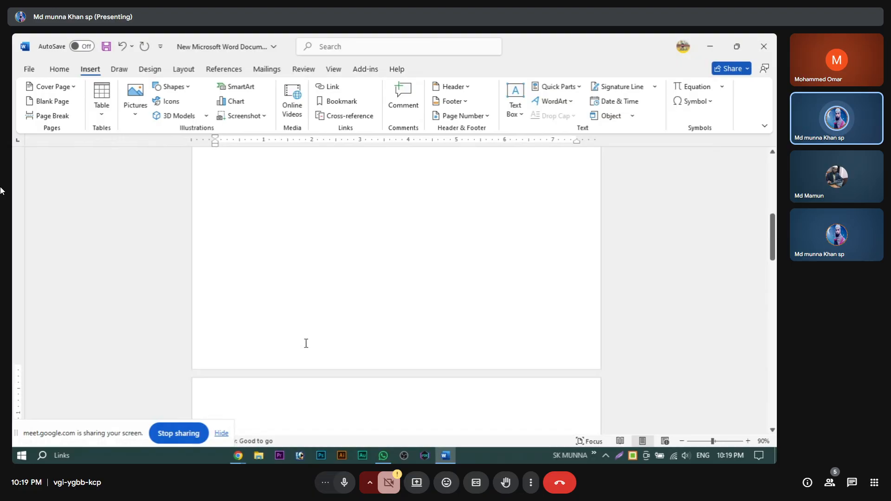
pyautogui.scroll(-10, 304, 341)
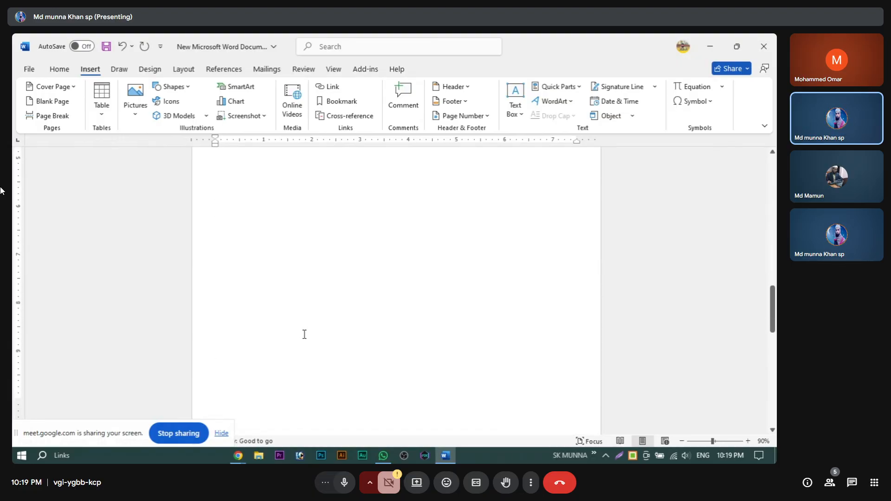
pyautogui.scroll(-12, 306, 332)
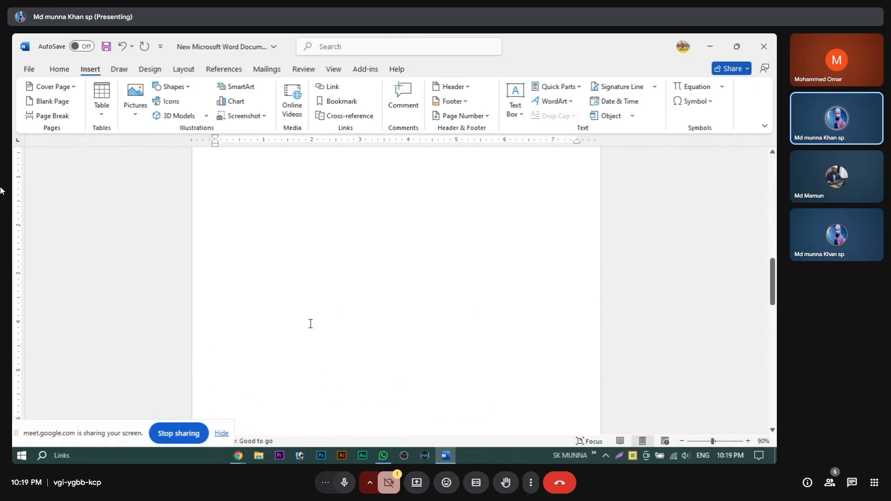
pyautogui.scroll(3, 311, 323)
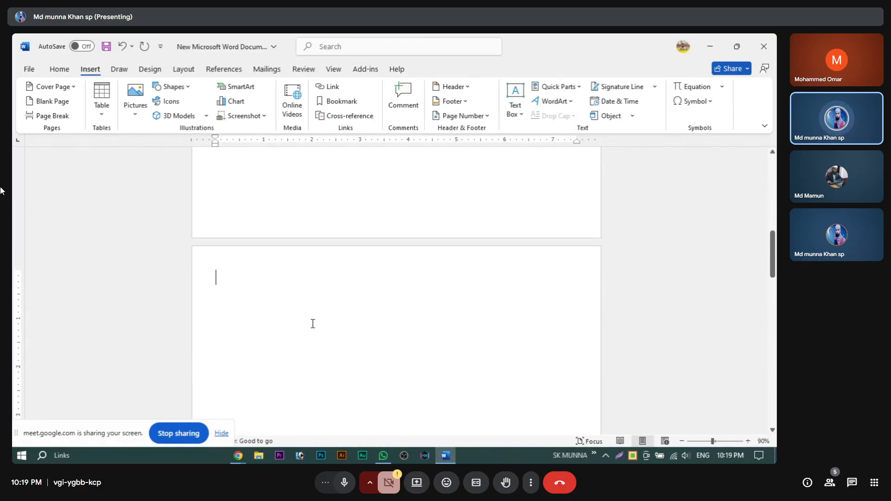
pyautogui.scroll(15, 313, 323)
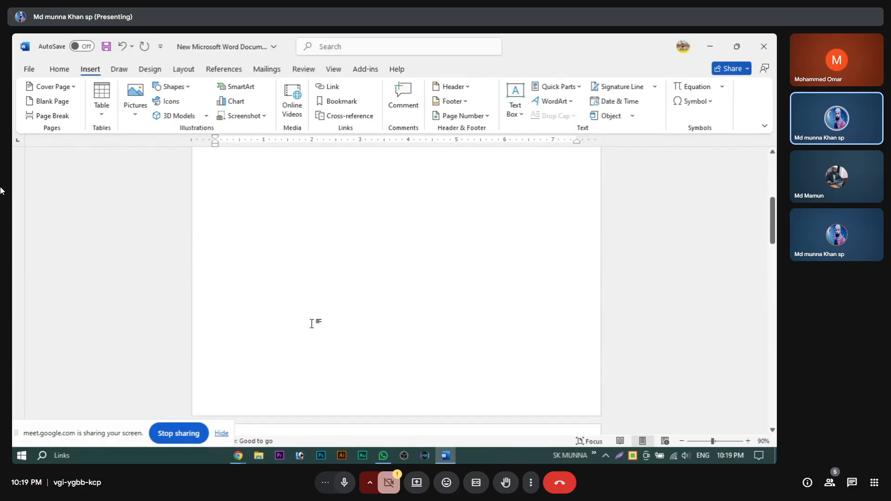
pyautogui.scroll(-15, 311, 323)
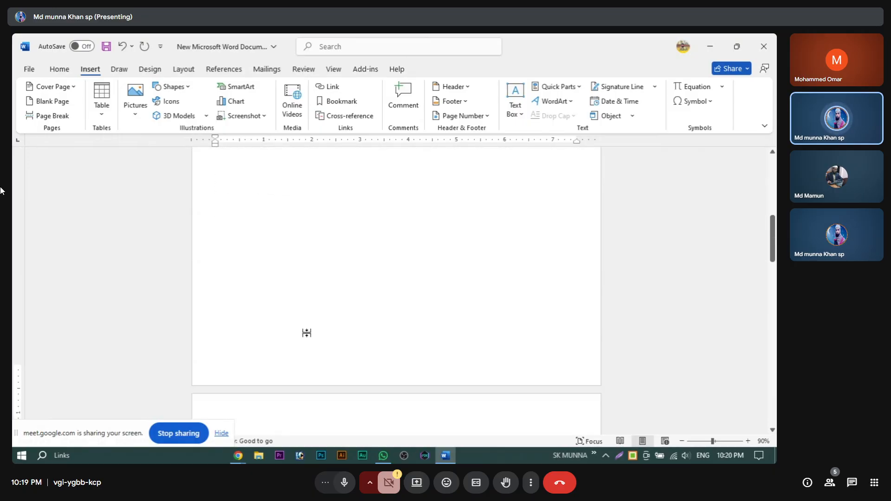
pyautogui.scroll(-3, 308, 330)
pyautogui.scroll(10, 308, 332)
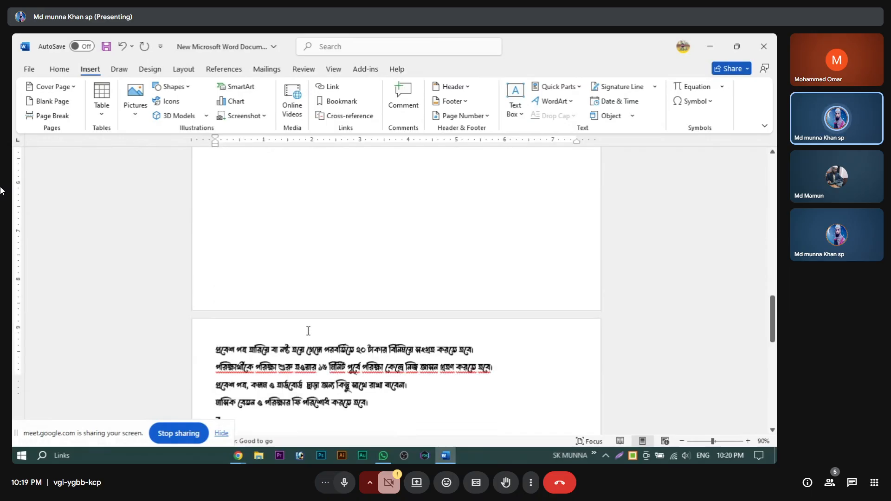
pyautogui.scroll(-2, 301, 322)
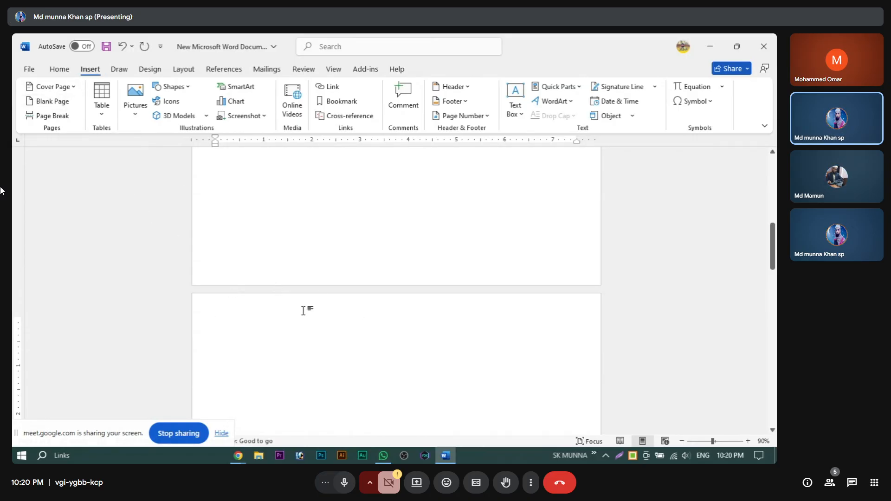
pyautogui.scroll(-5, 304, 310)
pyautogui.scroll(5, 314, 306)
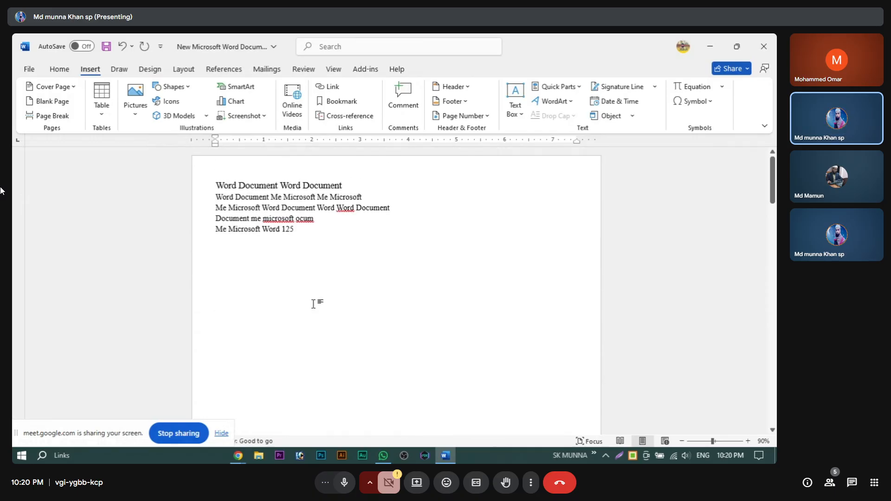
# Step: Place the caret in the fourth English line and scroll down the document
pyautogui.click(219, 219)
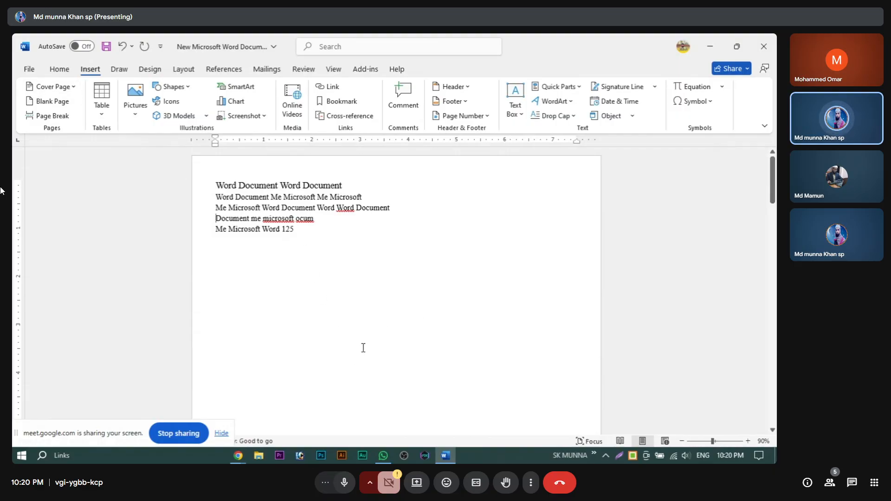
pyautogui.scroll(-1, 364, 348)
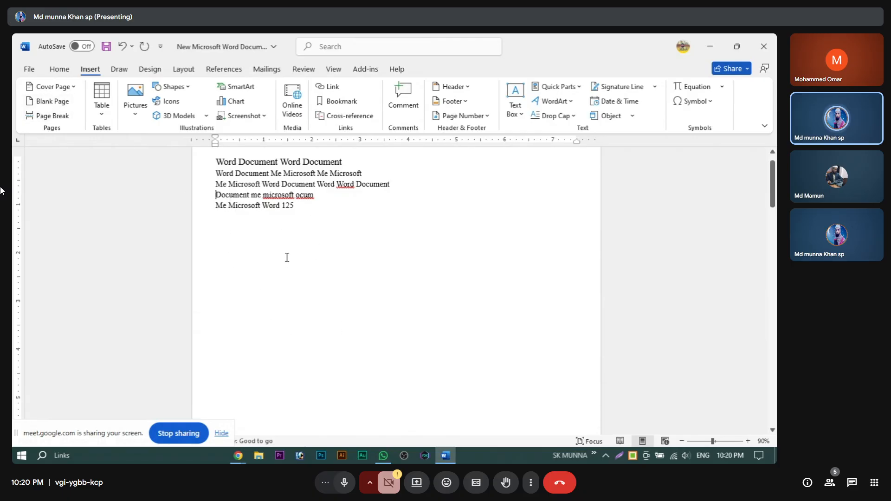
pyautogui.scroll(-10, 289, 273)
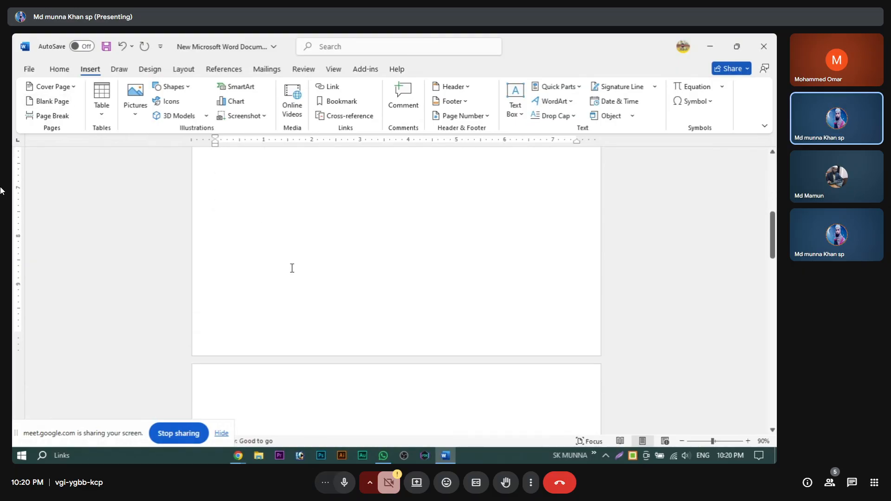
# Step: Undo the inserted blank page and place the caret in the last Bengali rule
pyautogui.hotkey('ctrl', 's')
pyautogui.scroll(10, 292, 268)
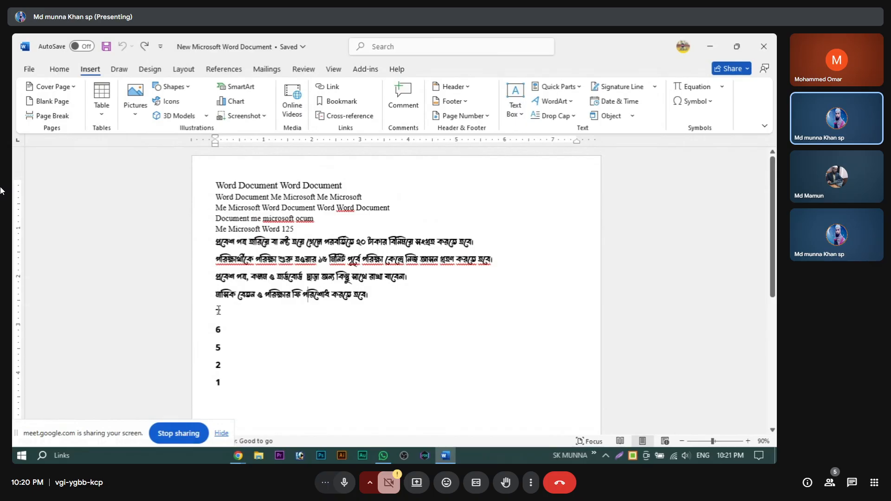
pyautogui.click(269, 299)
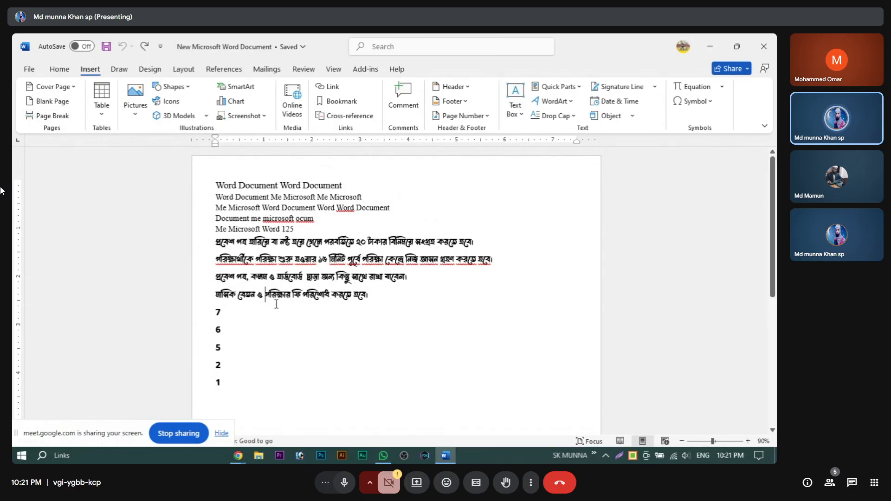
pyautogui.moveTo(258, 294); pyautogui.dragTo(350, 376)
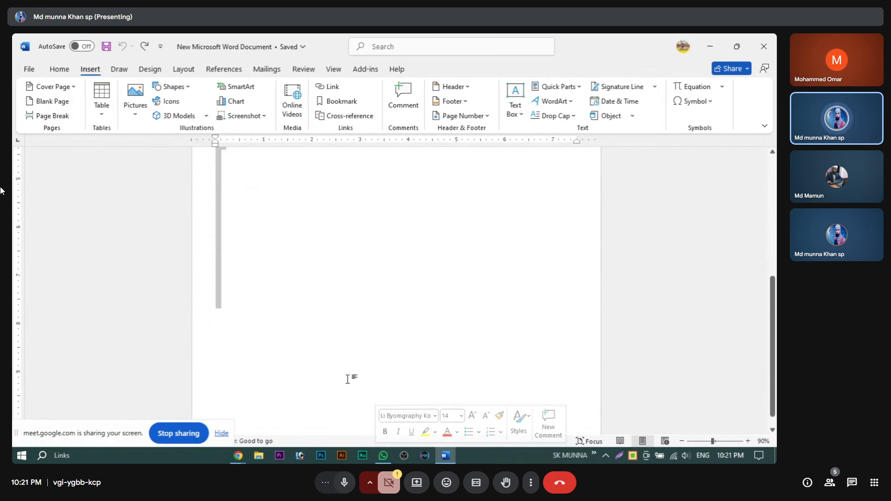
pyautogui.scroll(10, 332, 314)
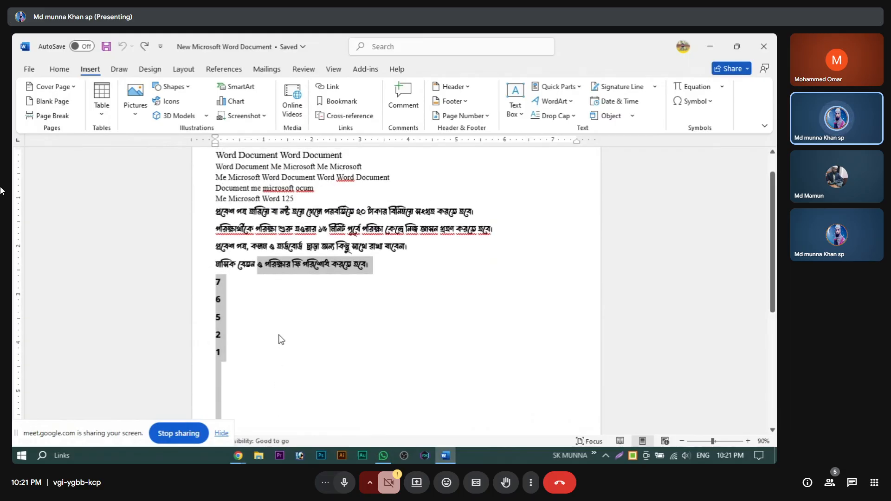
pyautogui.click(274, 268)
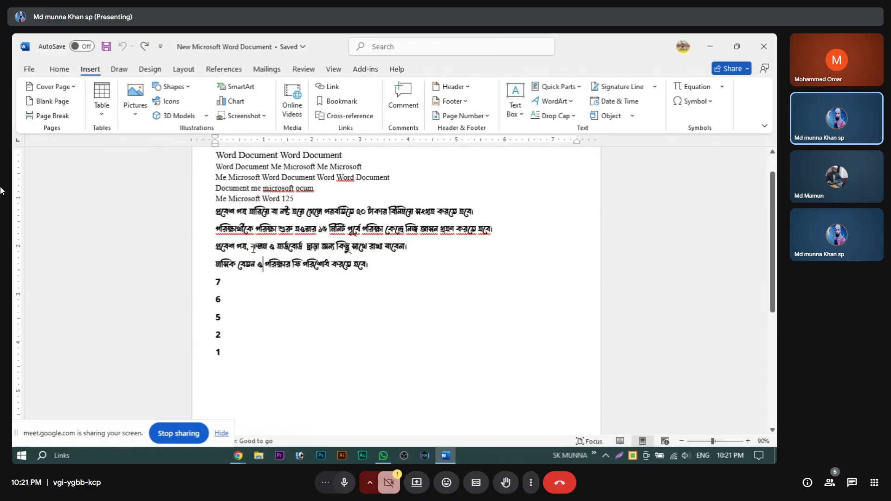
pyautogui.moveTo(217, 246); pyautogui.dragTo(363, 426)
pyautogui.scroll(-2, 330, 388)
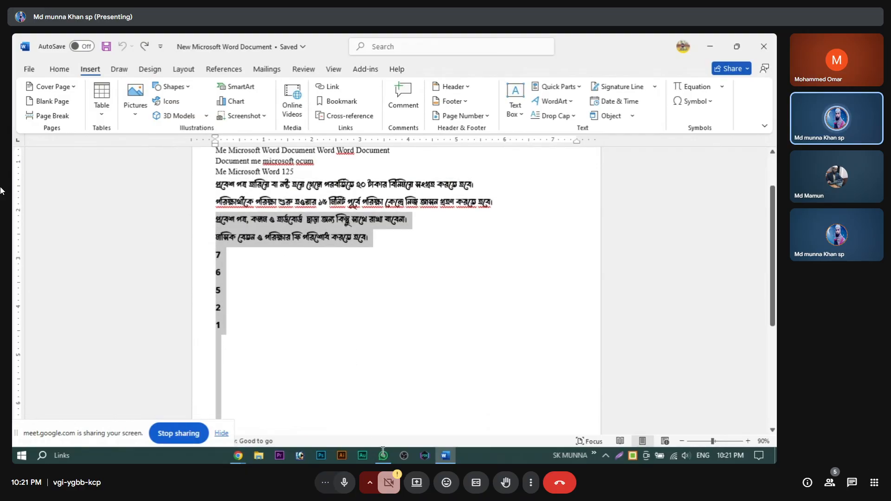
pyautogui.scroll(3, 355, 242)
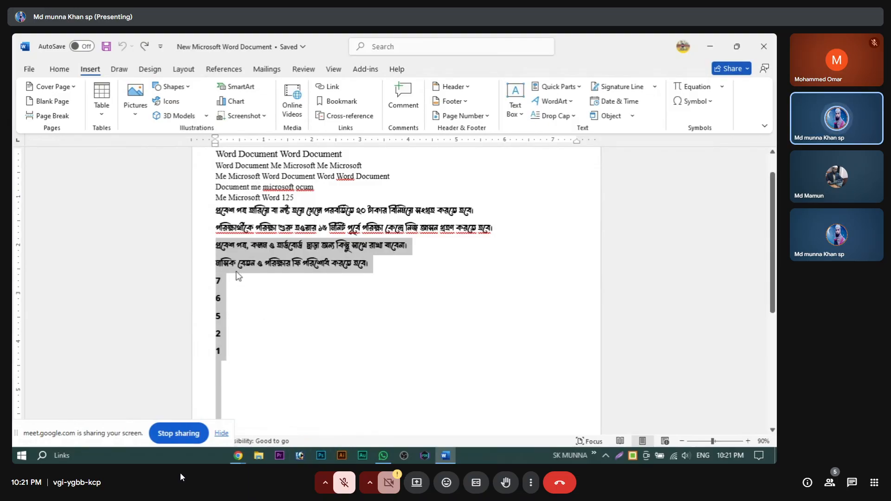
pyautogui.click(221, 249)
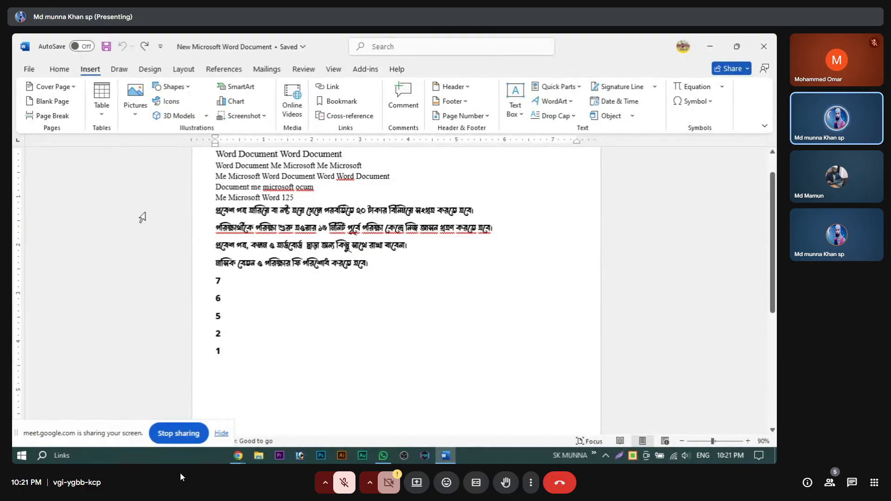
# Step: Insert a page break before the third Bengali rule, moving it and numbers 7, 6, 5, 2, 1 onto a new page
pyautogui.click(55, 115)
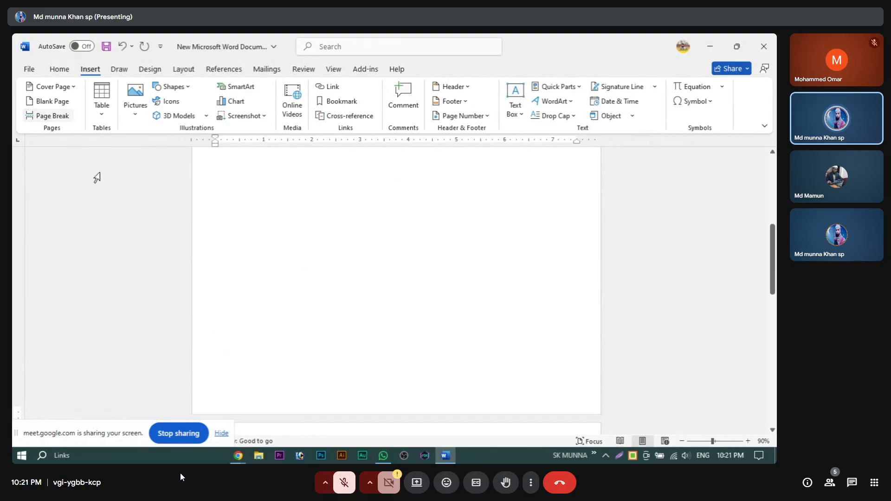
pyautogui.scroll(5, 453, 344)
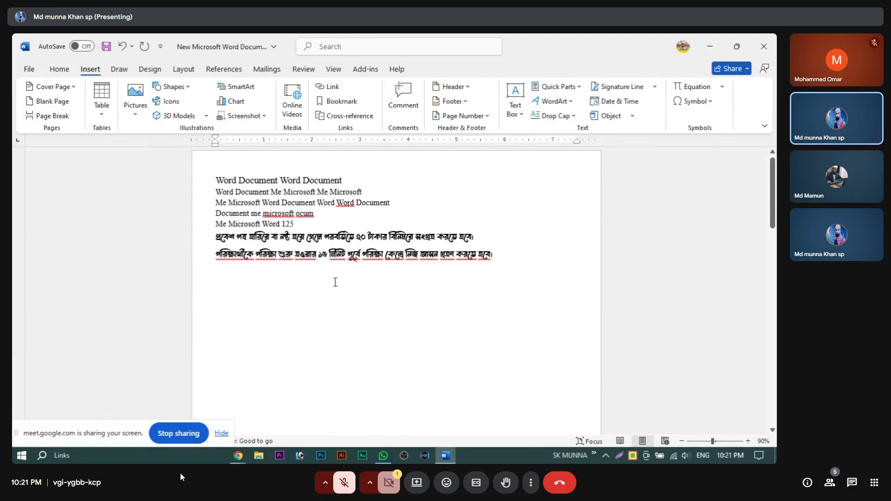
pyautogui.scroll(-8, 338, 374)
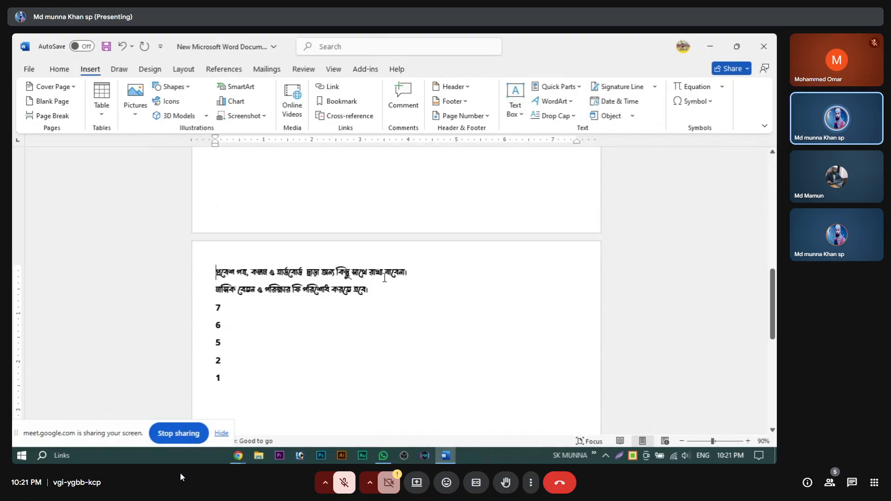
pyautogui.scroll(-2, 360, 330)
pyautogui.scroll(2, 348, 364)
pyautogui.scroll(5, 356, 244)
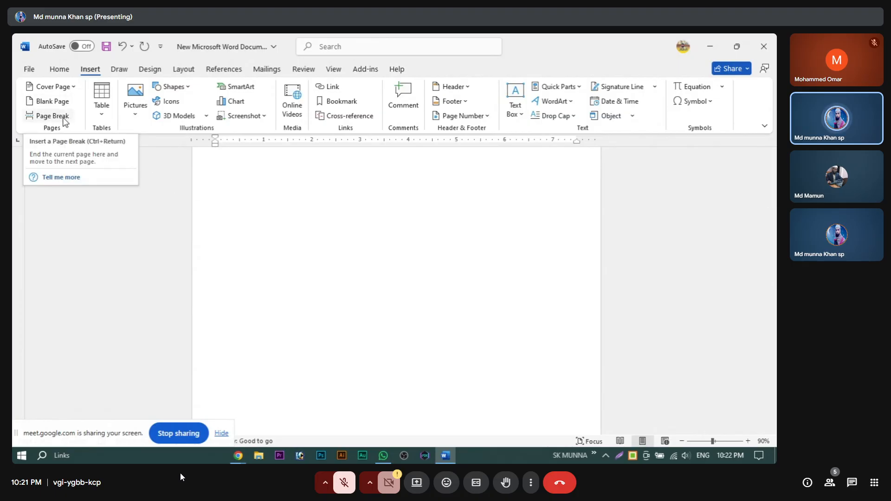
pyautogui.scroll(-5, 312, 254)
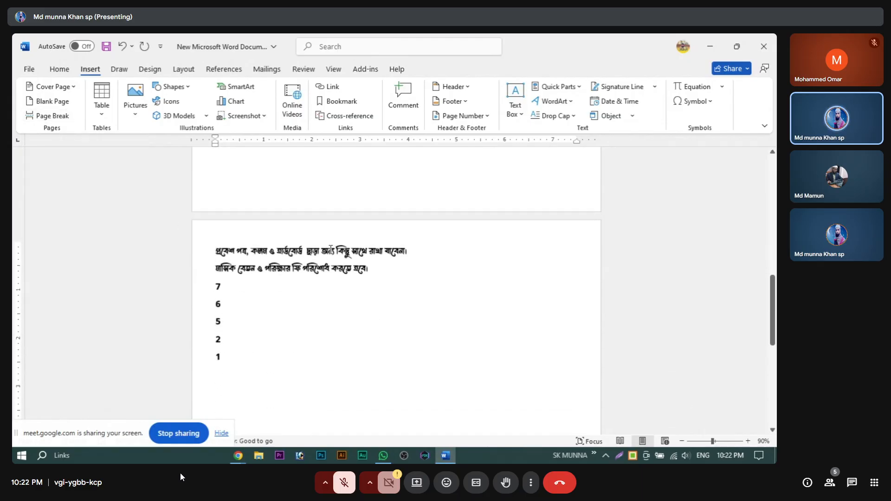
# Step: Scroll up in the Google Meet tab showing the People list
pyautogui.scroll(10, 259, 284)
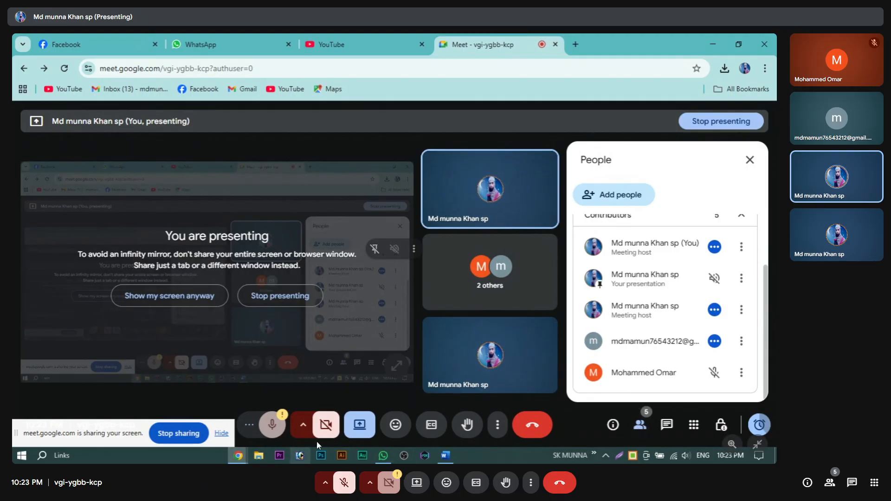
# Step: Unmute the microphone in the Google Meet call
pyautogui.click(343, 482)
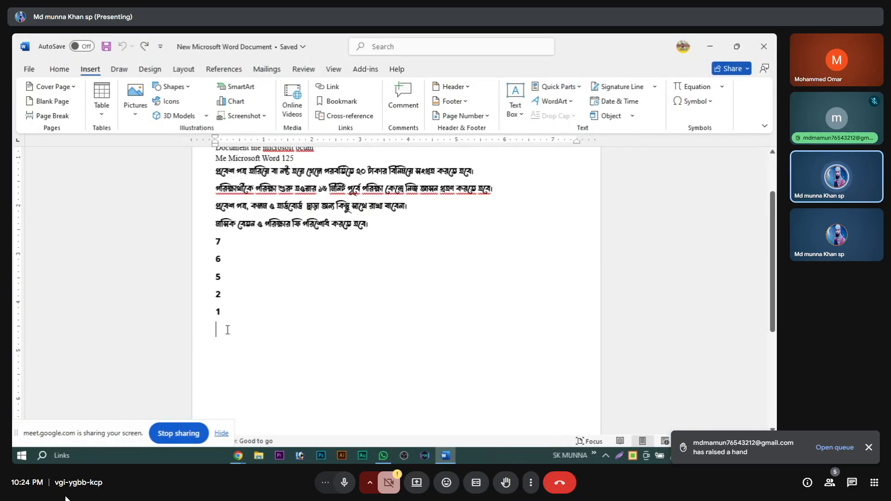
# Step: Mute the Meet microphone and bring up Word's table-size grid below the numbers
pyautogui.click(345, 484)
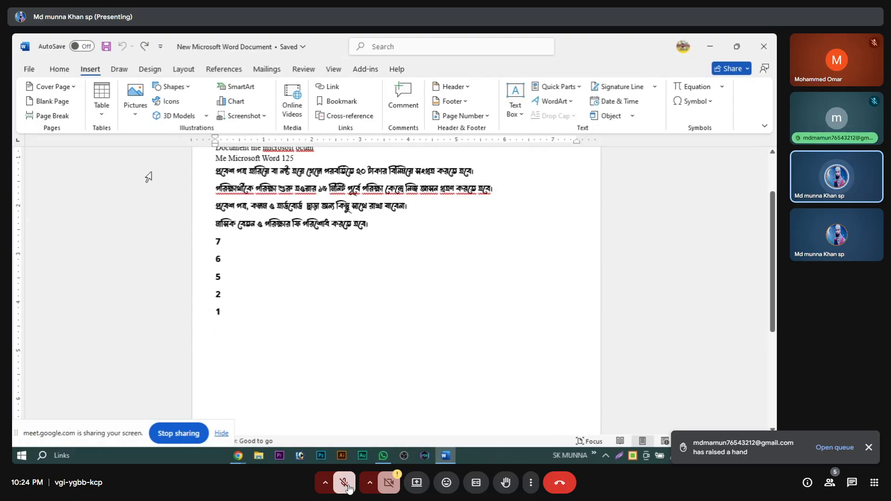
pyautogui.click(101, 103)
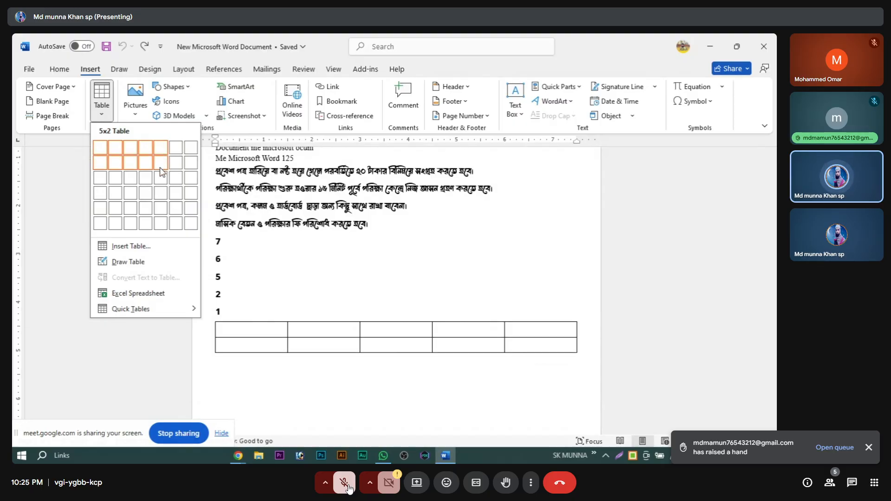
# Step: Insert a 5-column, 4-row table and drag the lower rows' borders down to make them taller
pyautogui.click(164, 193)
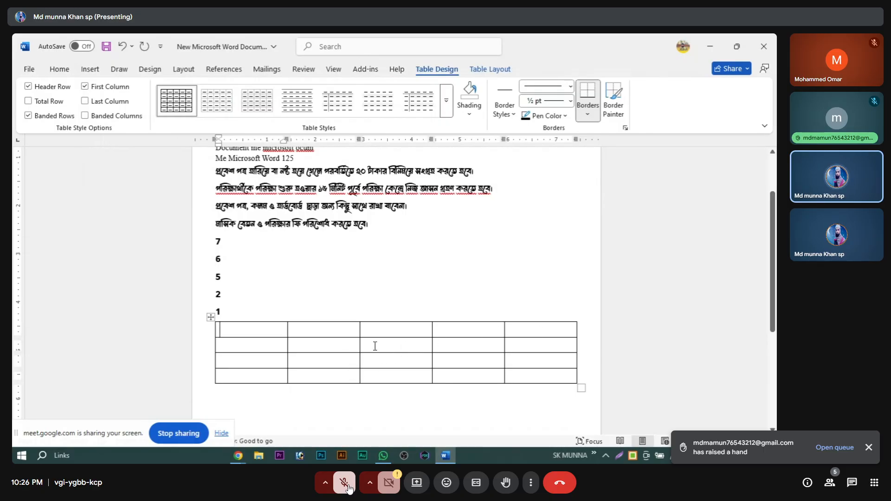
pyautogui.press('space')
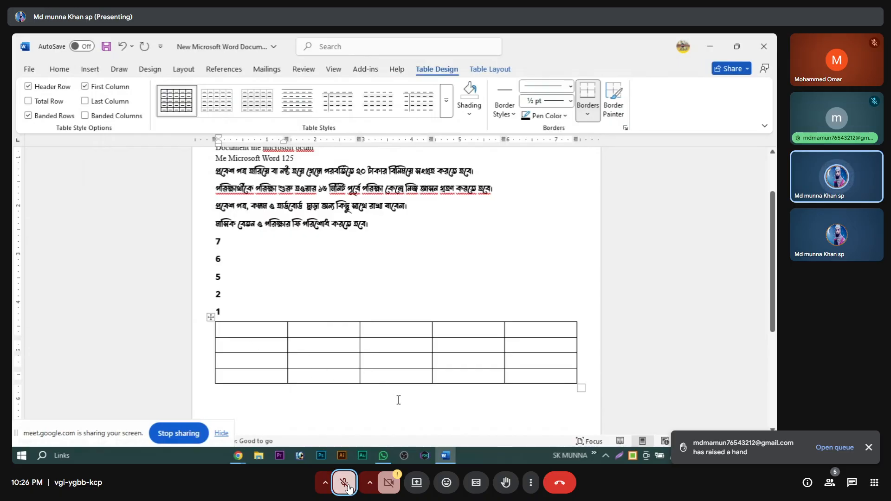
pyautogui.moveTo(397, 383); pyautogui.dragTo(398, 419)
pyautogui.moveTo(391, 368); pyautogui.dragTo(389, 393)
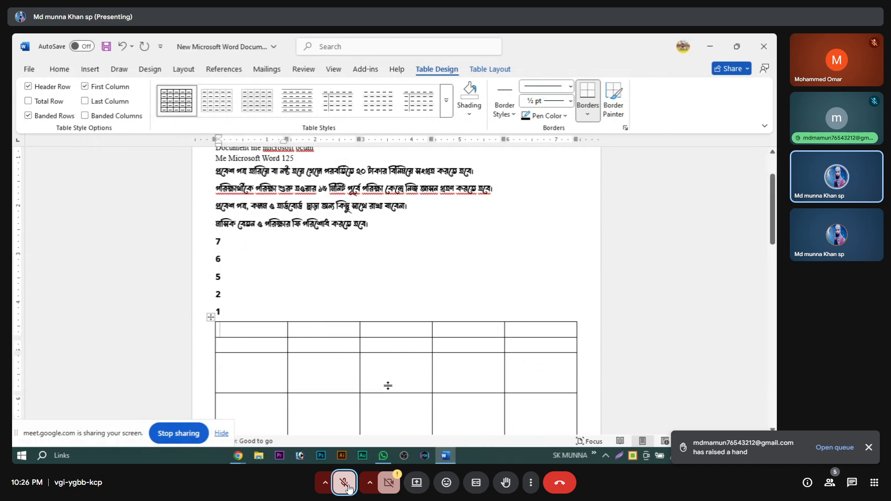
pyautogui.moveTo(385, 353); pyautogui.dragTo(382, 380)
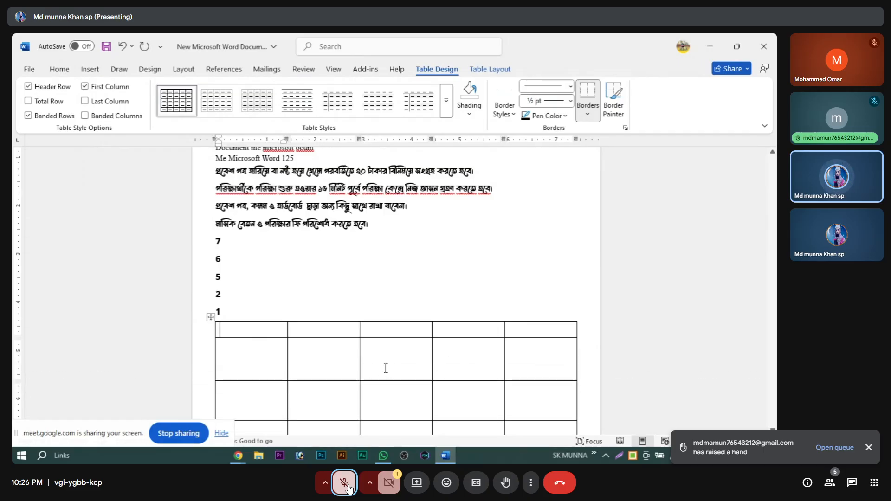
# Step: Make the first table row taller, type Bengali headings into three header cells, then erase them
pyautogui.moveTo(386, 339); pyautogui.dragTo(383, 359)
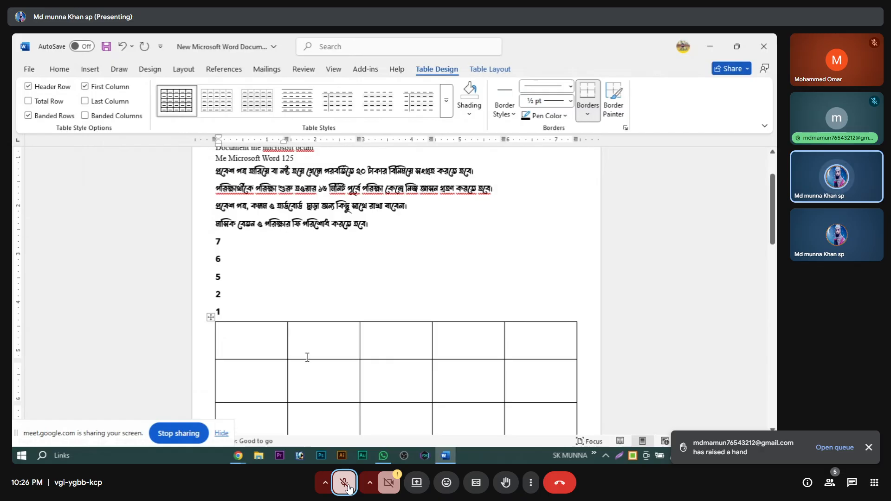
pyautogui.write('আবৃকিব')
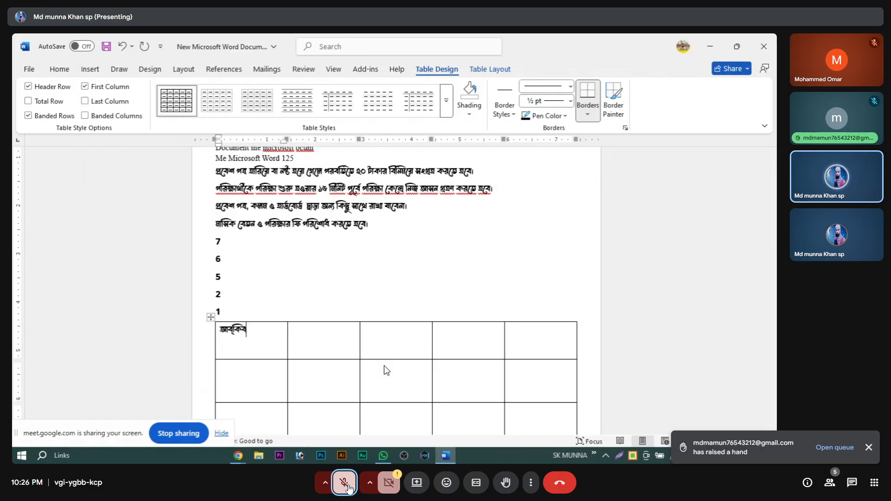
pyautogui.click(320, 337)
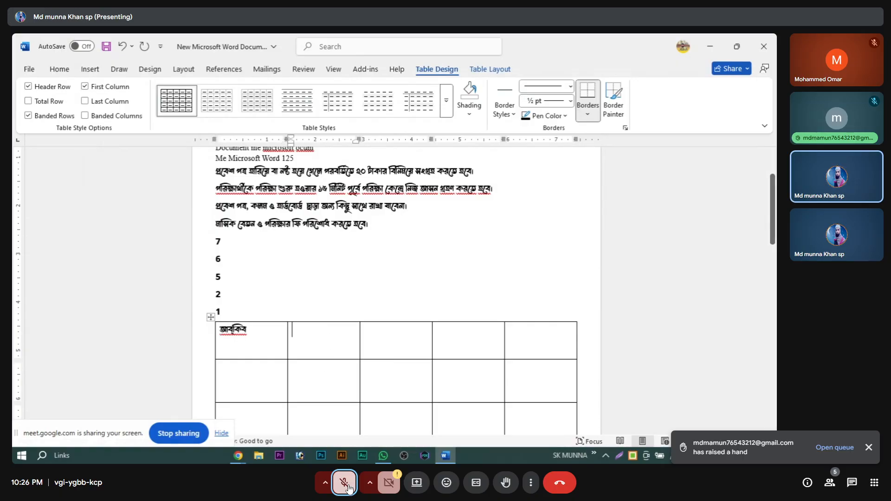
pyautogui.write('বিপ্ট')
pyautogui.click(393, 335)
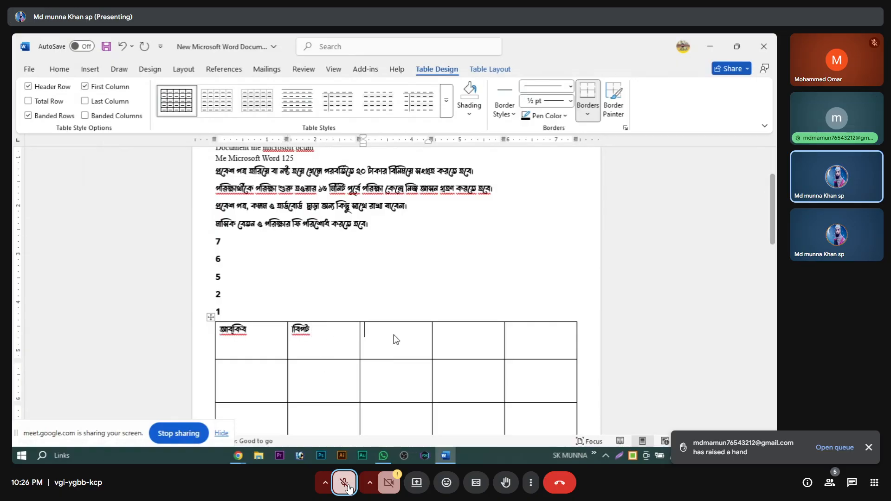
pyautogui.write('উচ্চু')
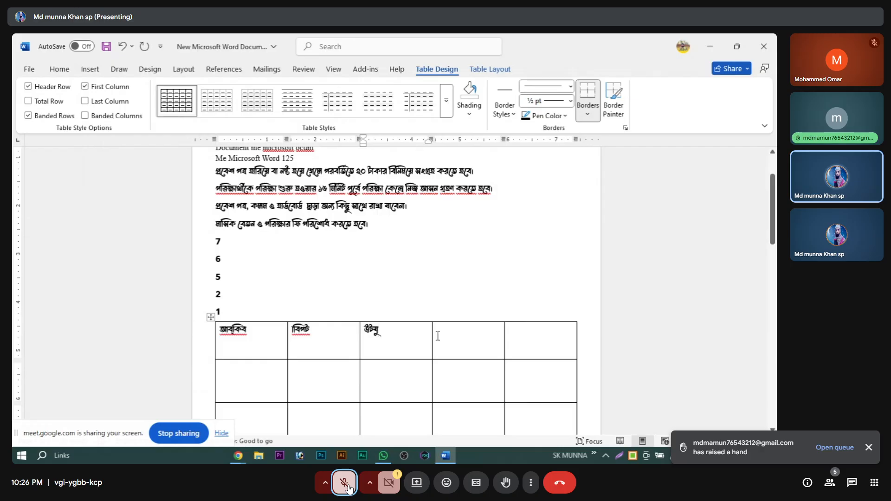
pyautogui.press('BackSpace')
pyautogui.press('BackSpace')
pyautogui.press('BackSpace')
pyautogui.press('BackSpace')
pyautogui.press('BackSpace')
pyautogui.press('BackSpace')
pyautogui.press('BackSpace')
pyautogui.press('BackSpace')
pyautogui.press('BackSpace')
pyautogui.press('BackSpace')
pyautogui.press('BackSpace')
pyautogui.press('BackSpace')
pyautogui.press('BackSpace')
pyautogui.press('BackSpace')
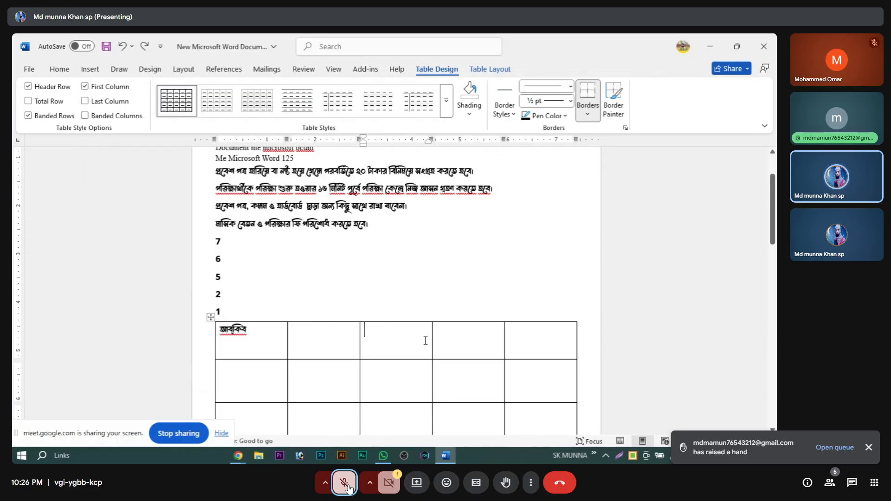
pyautogui.press('BackSpace')
pyautogui.press('BackSpace')
pyautogui.press('BackSpace')
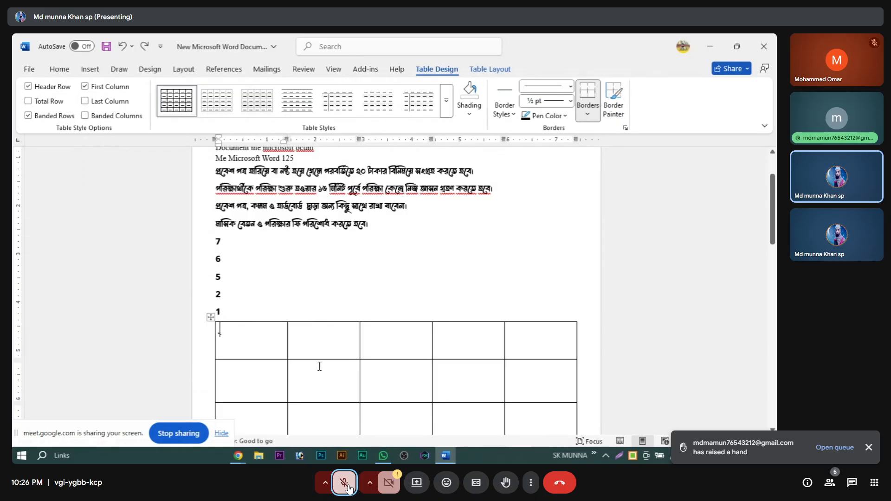
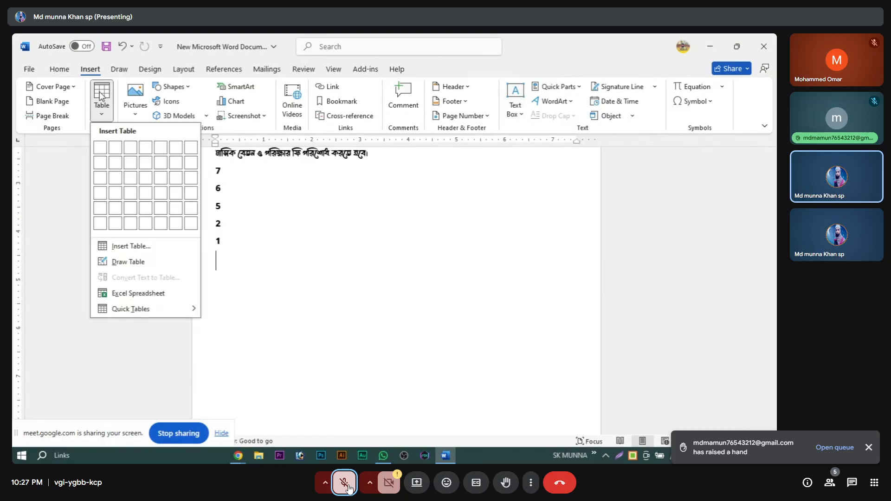
pyautogui.click(123, 249)
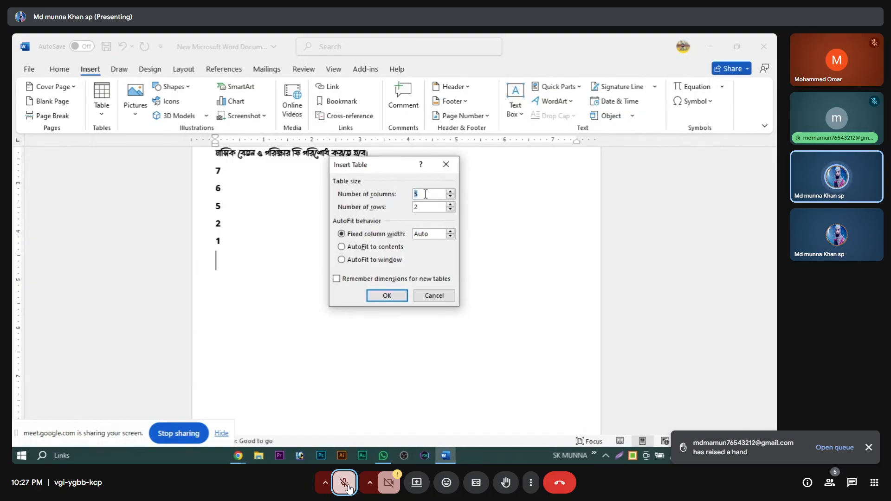
pyautogui.write('0')
pyautogui.write('9')
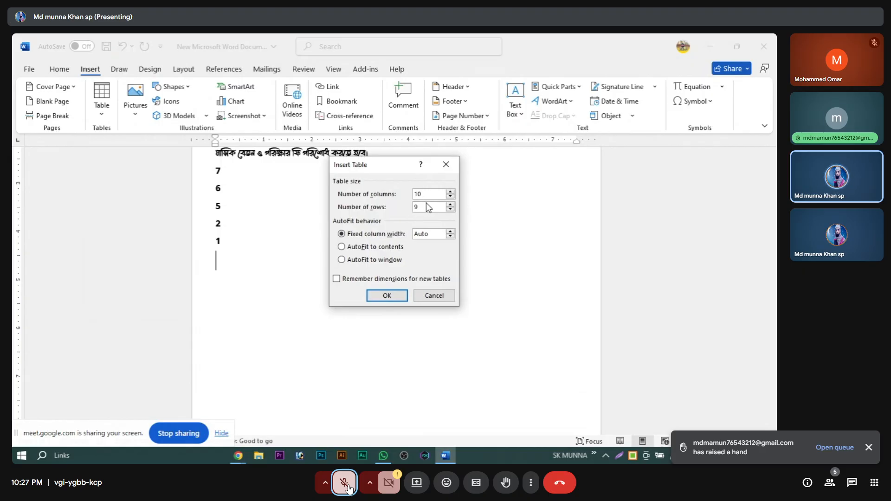
pyautogui.click(391, 295)
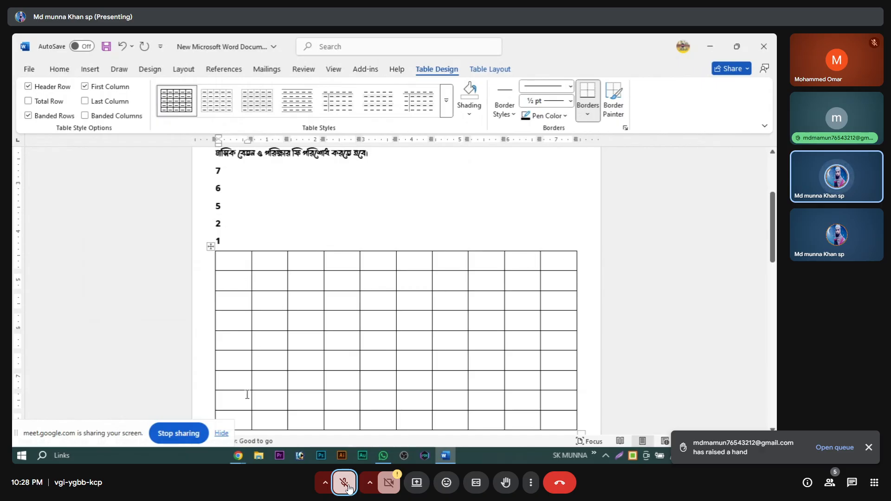
pyautogui.scroll(-2, 245, 394)
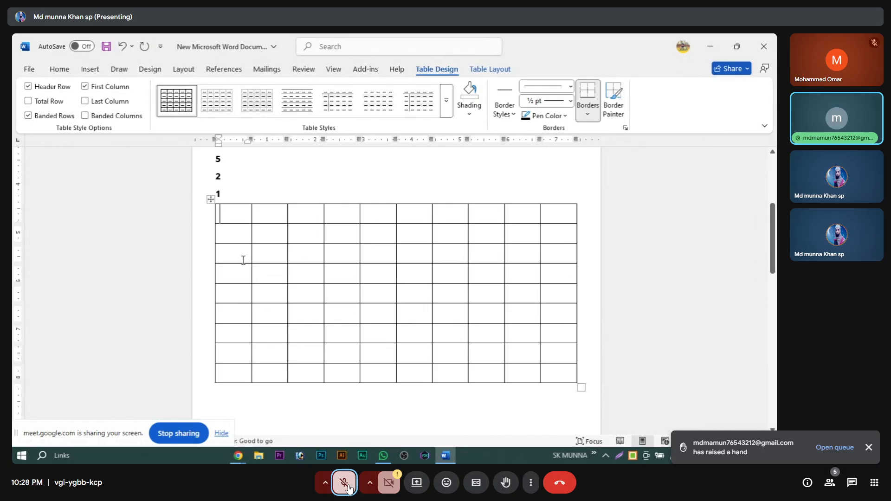
pyautogui.click(211, 200)
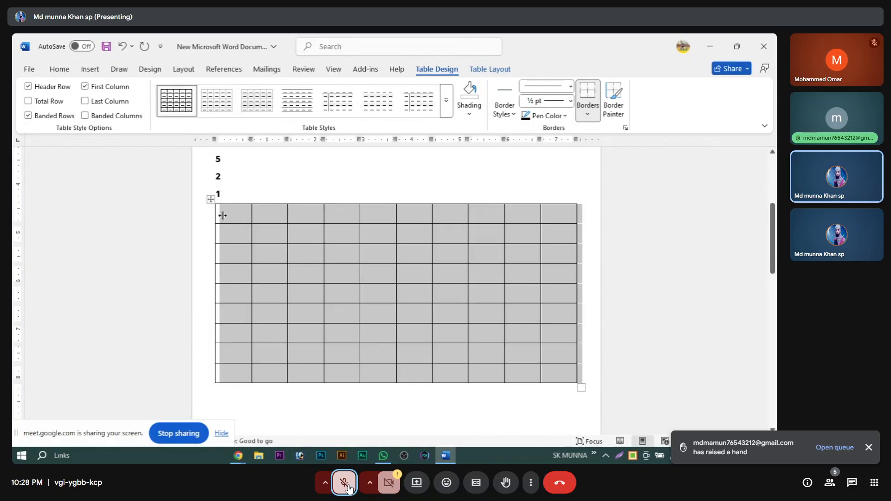
pyautogui.click(234, 238)
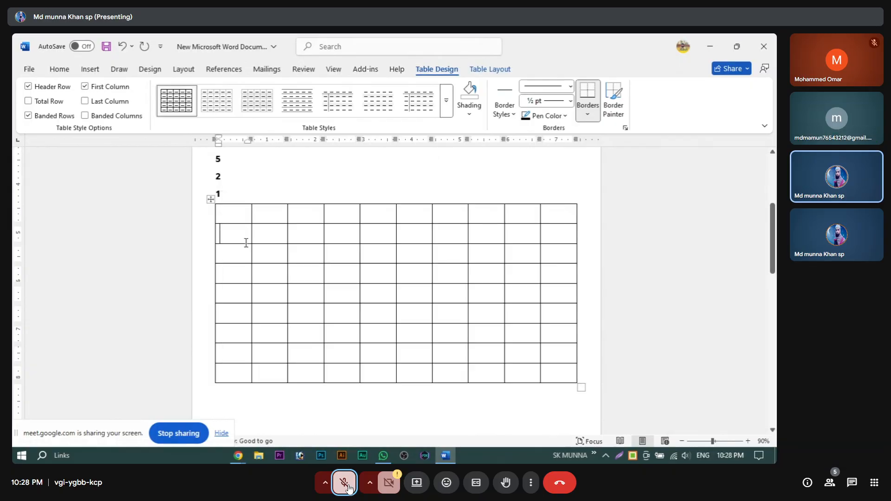
pyautogui.rightClick(211, 200)
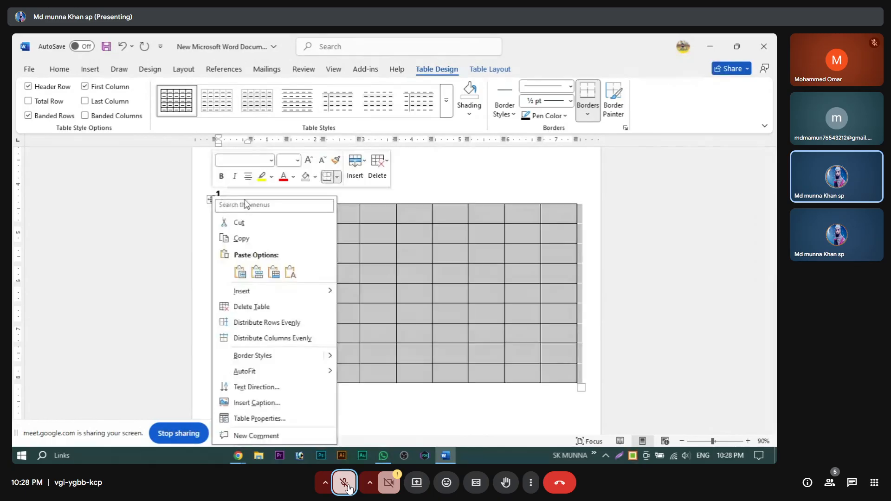
pyautogui.click(246, 227)
# Step: Insert a 15-column by 12-row table below the line reading 1
pyautogui.click(91, 69)
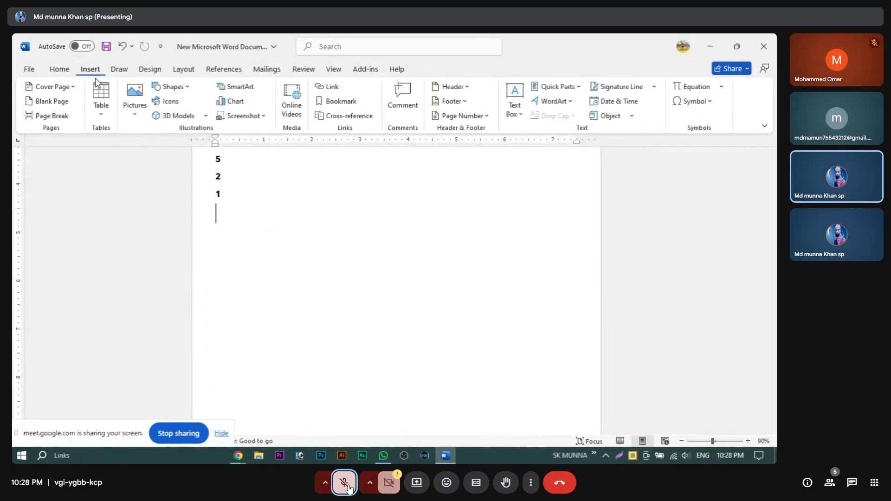
pyautogui.click(101, 103)
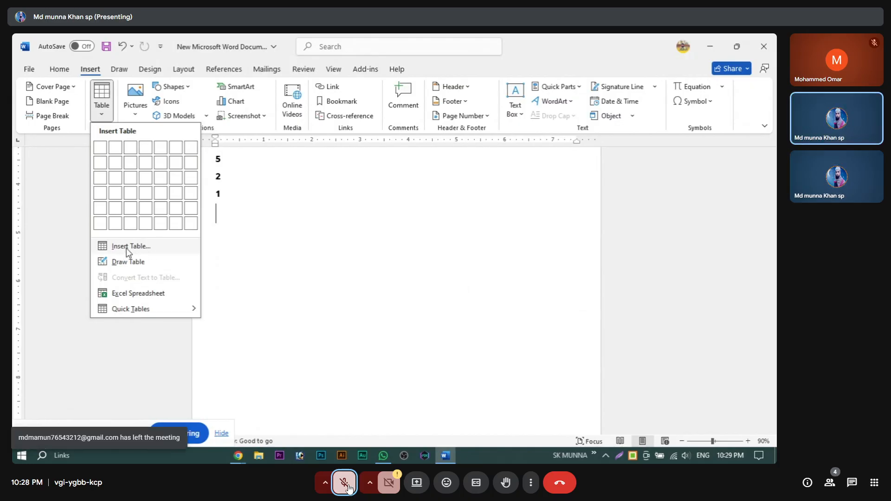
pyautogui.click(140, 247)
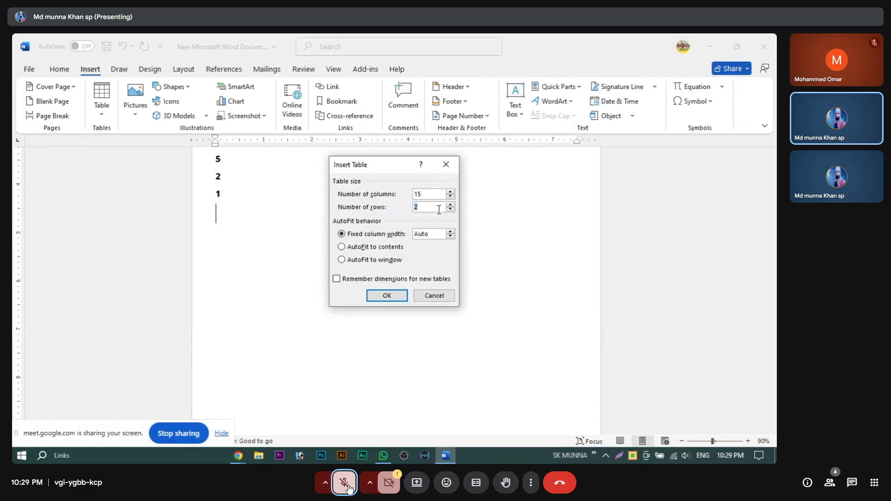
pyautogui.write('12')
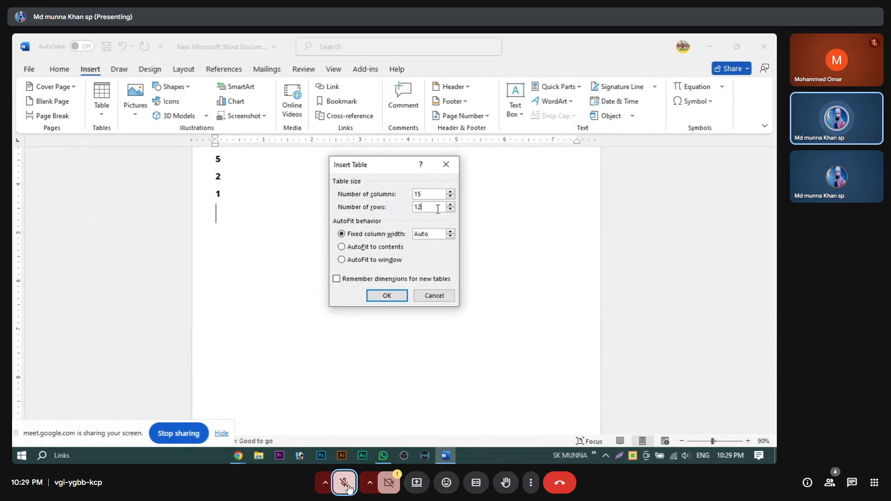
pyautogui.click(387, 296)
# Step: Admit the waiting participant into the Meet call, making five, then return to Word
pyautogui.moveTo(241, 441)
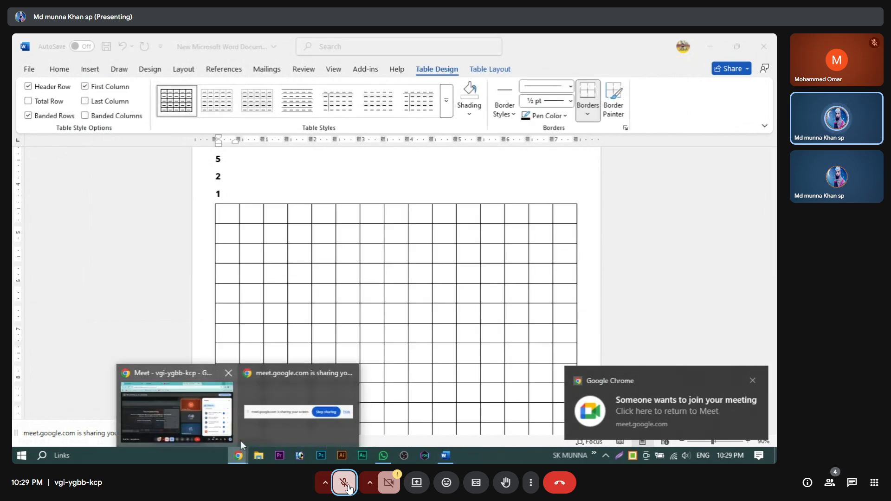
pyautogui.click(176, 408)
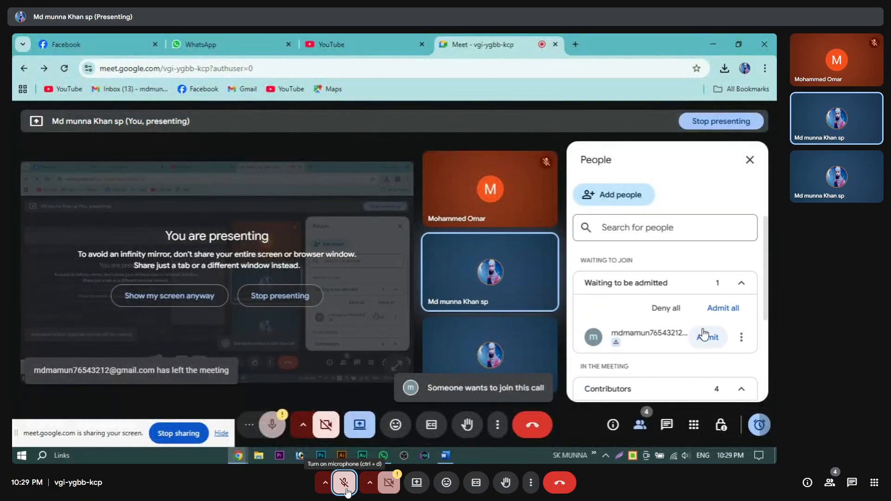
pyautogui.click(704, 334)
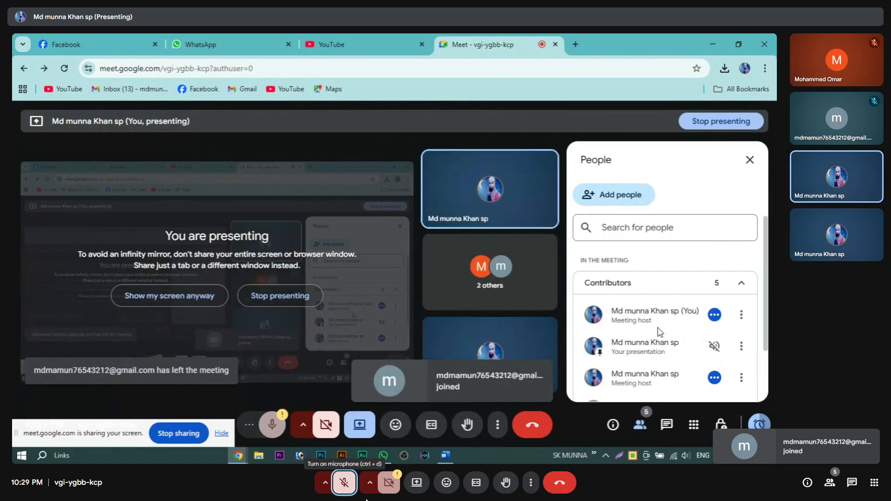
pyautogui.scroll(-2, 658, 331)
pyautogui.moveTo(238, 455)
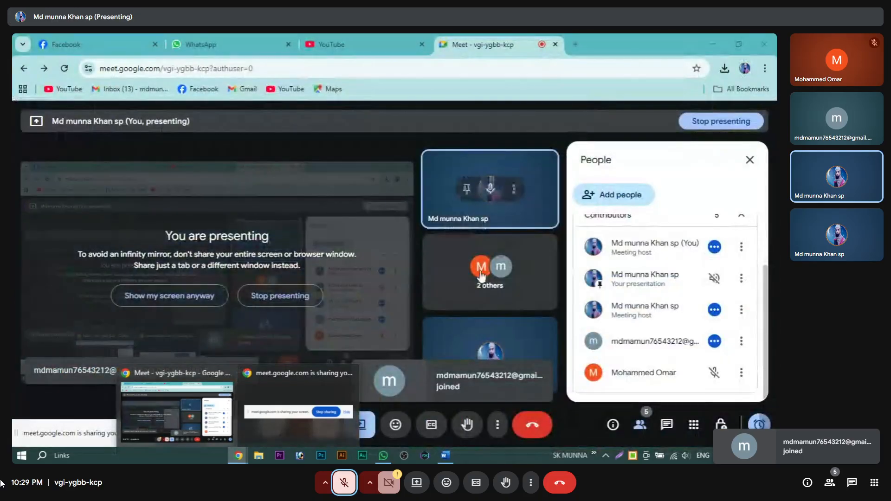
pyautogui.click(710, 44)
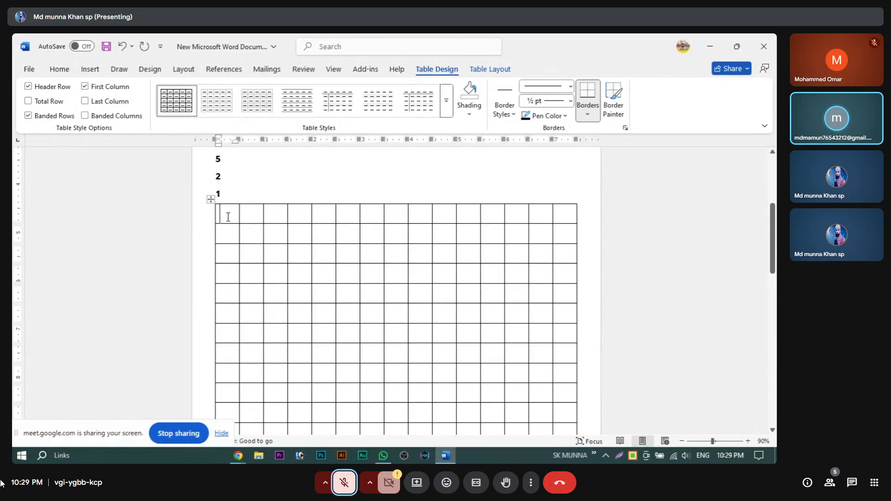
pyautogui.moveTo(229, 212); pyautogui.dragTo(559, 216)
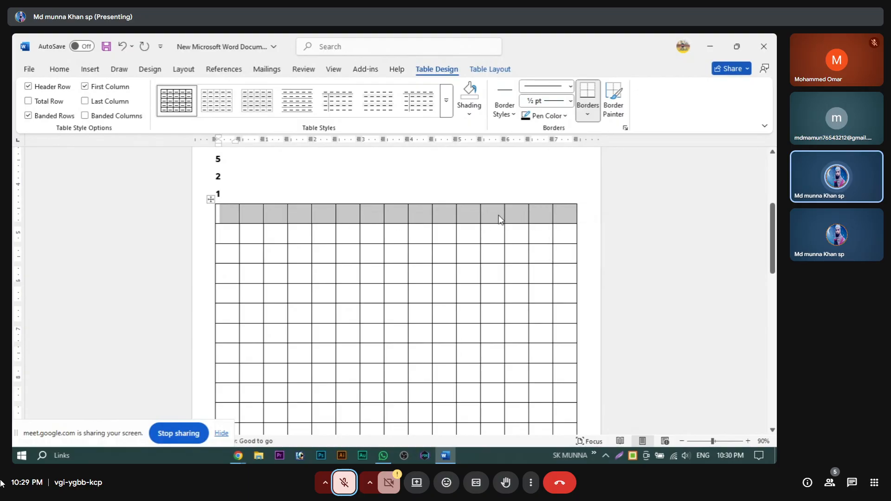
pyautogui.click(518, 213)
pyautogui.scroll(-4, 287, 299)
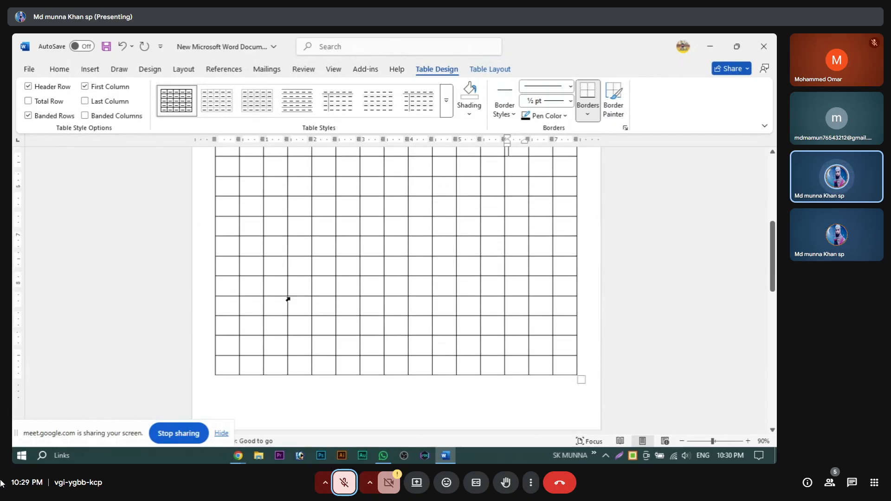
pyautogui.scroll(-1, 288, 299)
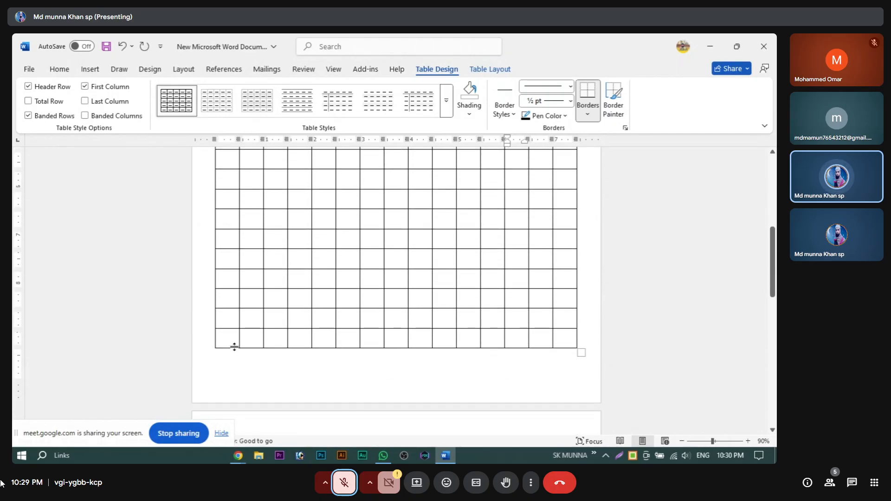
pyautogui.scroll(3, 272, 226)
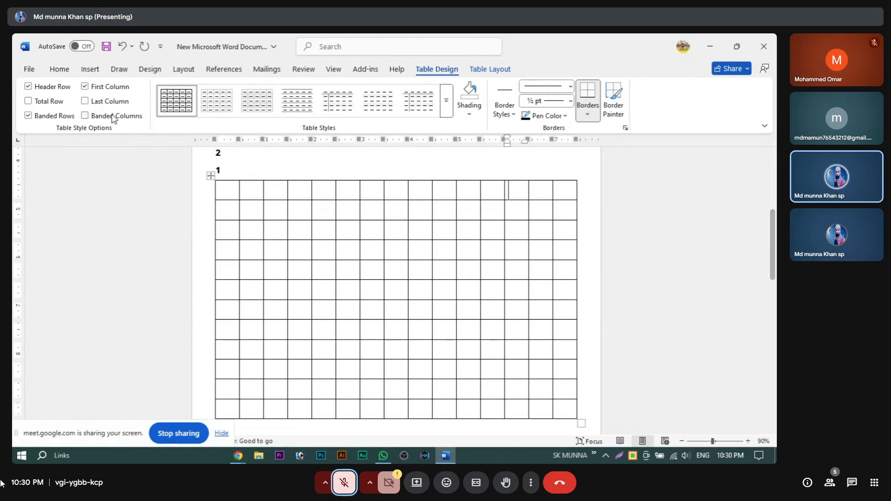
pyautogui.click(90, 69)
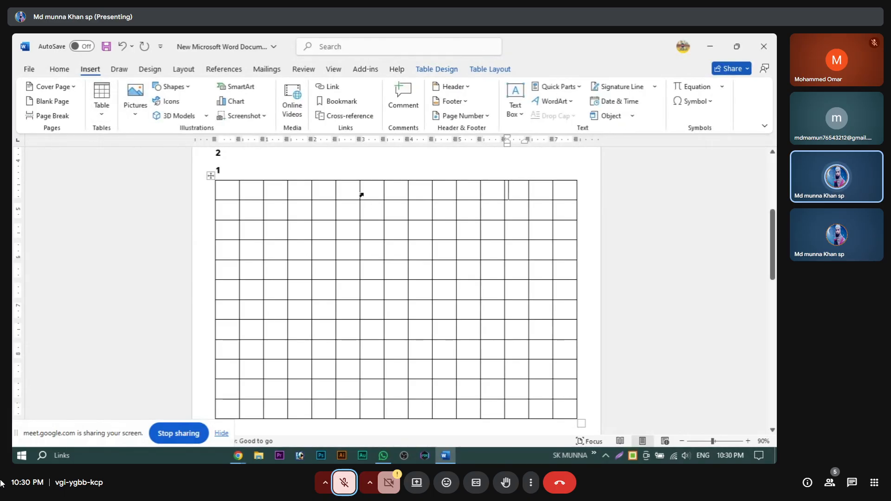
# Step: Add a new column to the grid table, then clear the selection
pyautogui.moveTo(362, 178)
pyautogui.click(361, 176)
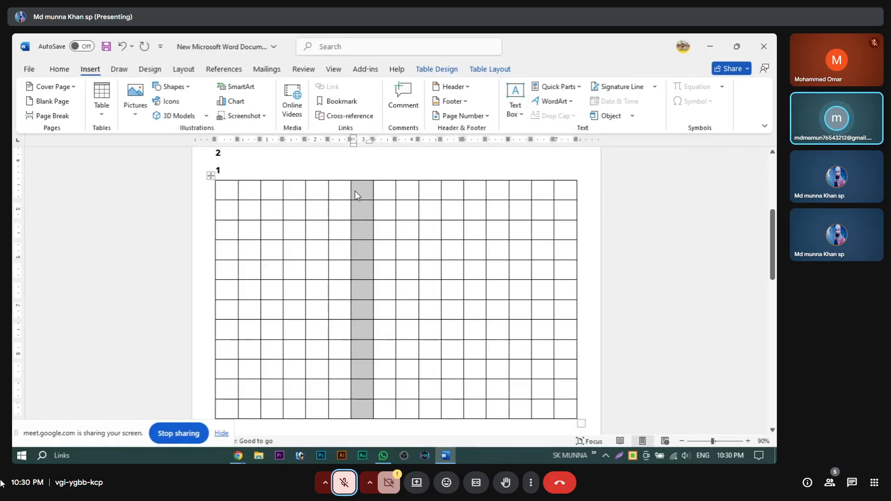
pyautogui.moveTo(358, 179)
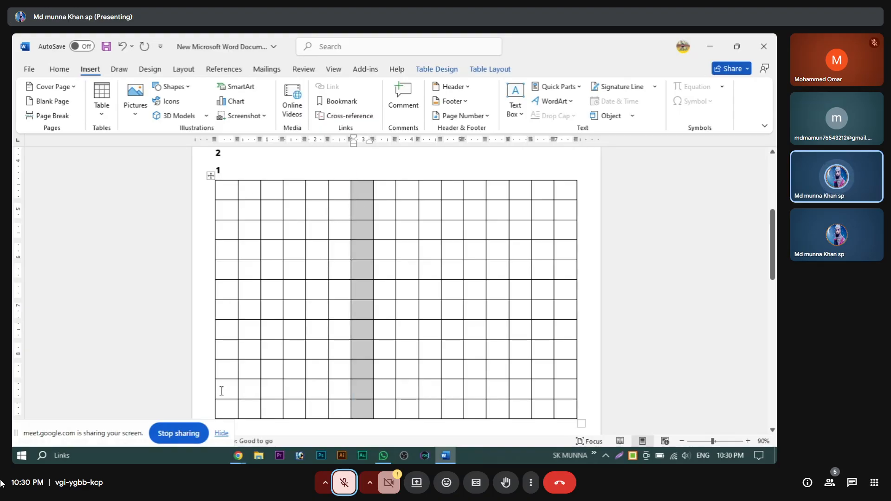
pyautogui.scroll(-3, 225, 342)
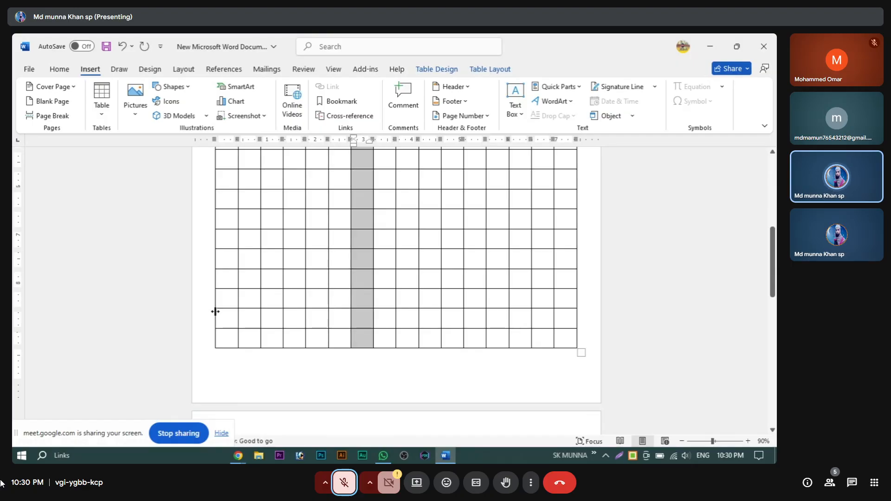
pyautogui.click(228, 303)
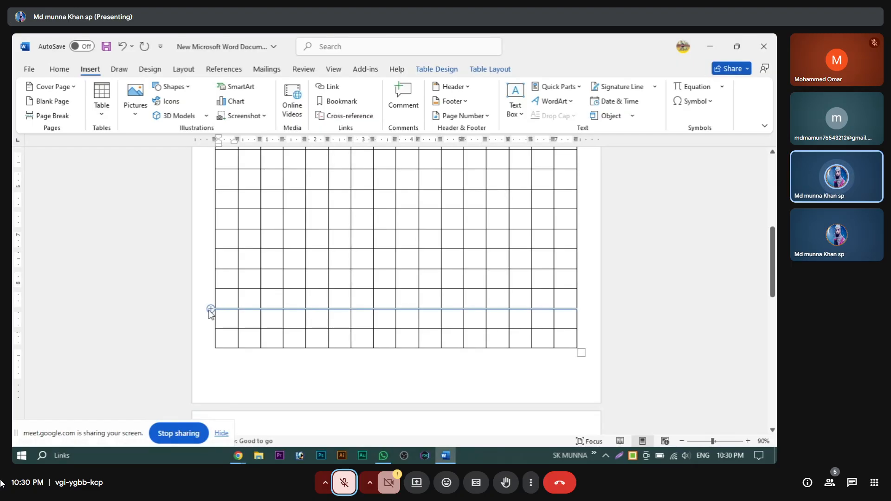
pyautogui.click(239, 304)
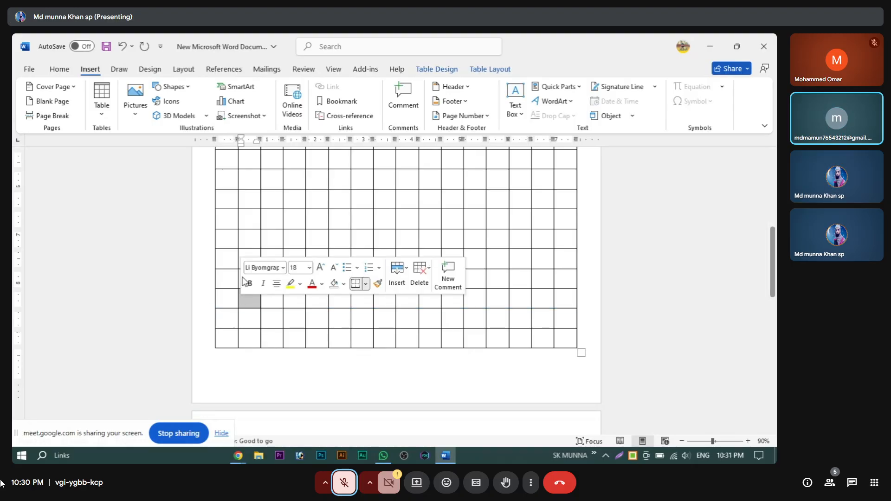
pyautogui.click(225, 256)
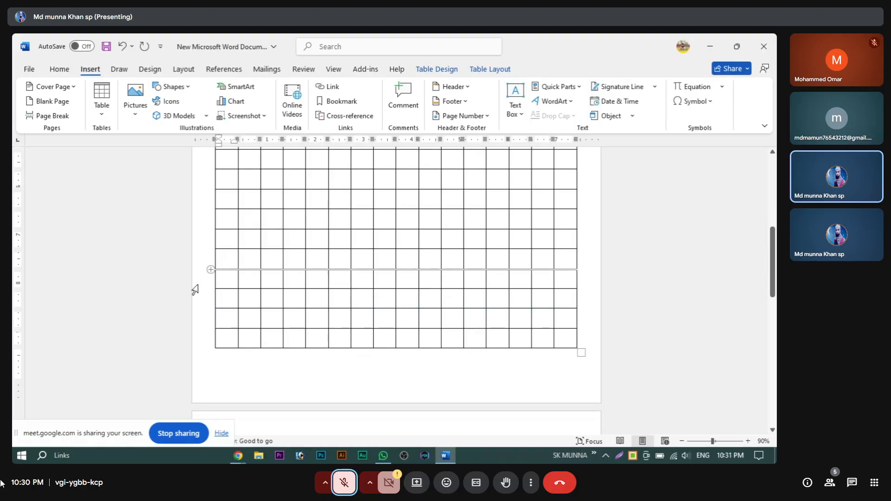
# Step: Add new rows at the bottom of the grid table
pyautogui.click(210, 270)
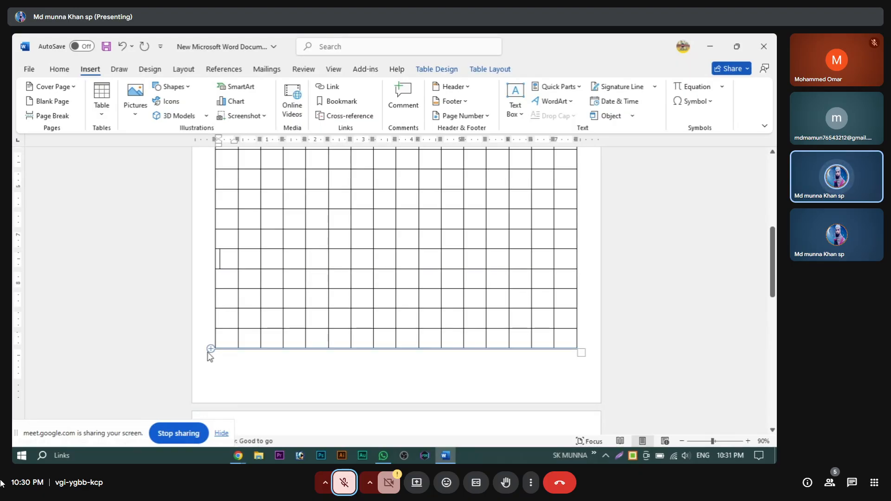
pyautogui.moveTo(211, 354)
pyautogui.click(210, 349)
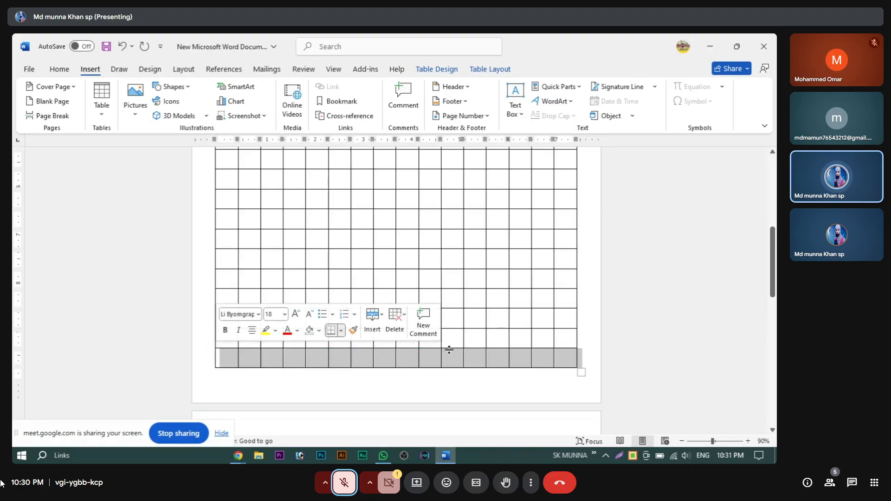
pyautogui.scroll(3, 368, 274)
pyautogui.scroll(-2, 354, 287)
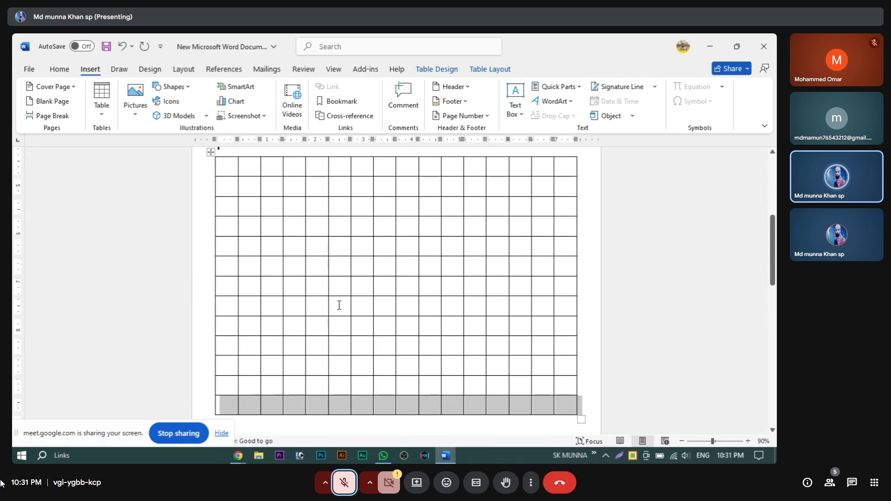
pyautogui.scroll(3, 320, 318)
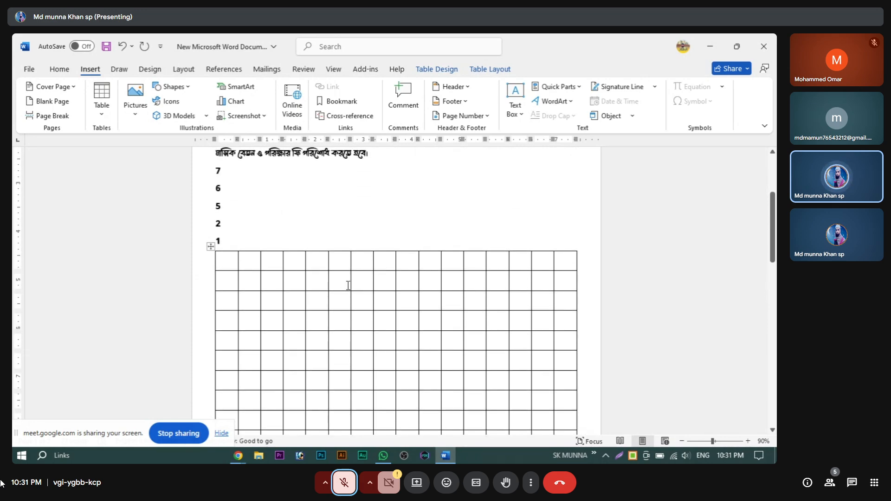
pyautogui.scroll(-3, 342, 386)
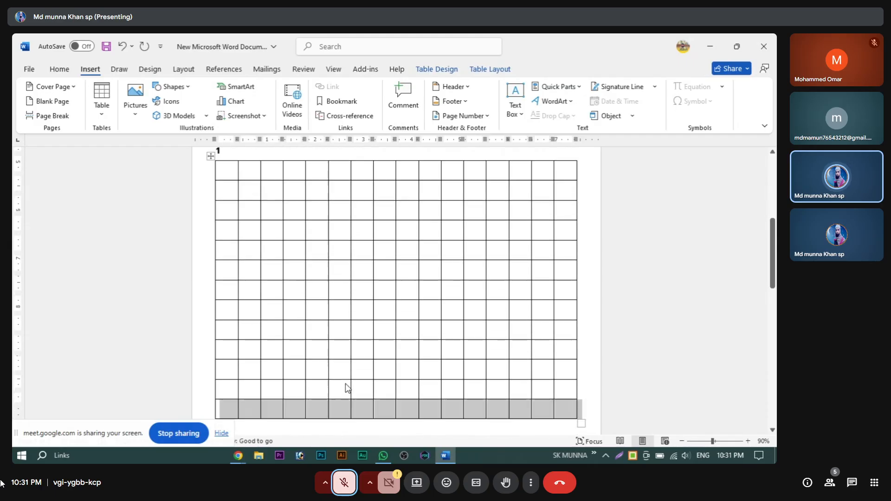
pyautogui.click(450, 349)
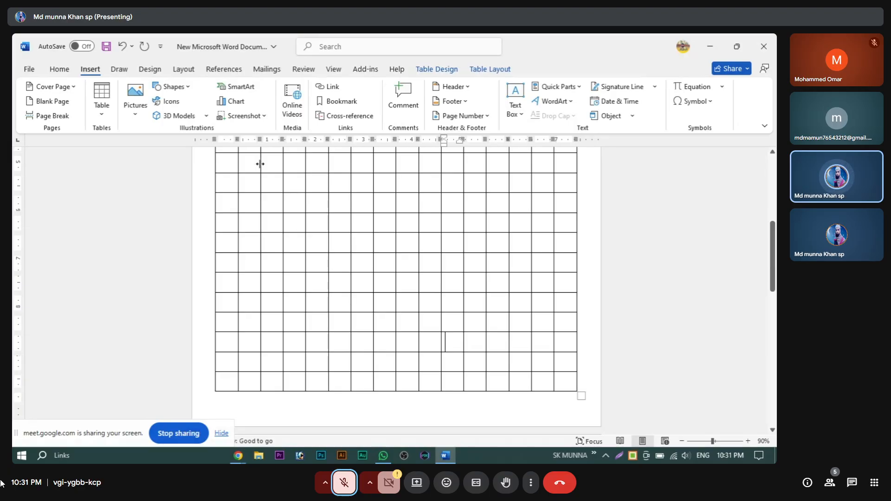
# Step: Widen the second table column and select an 11x7 block of cells
pyautogui.moveTo(260, 163); pyautogui.dragTo(275, 165)
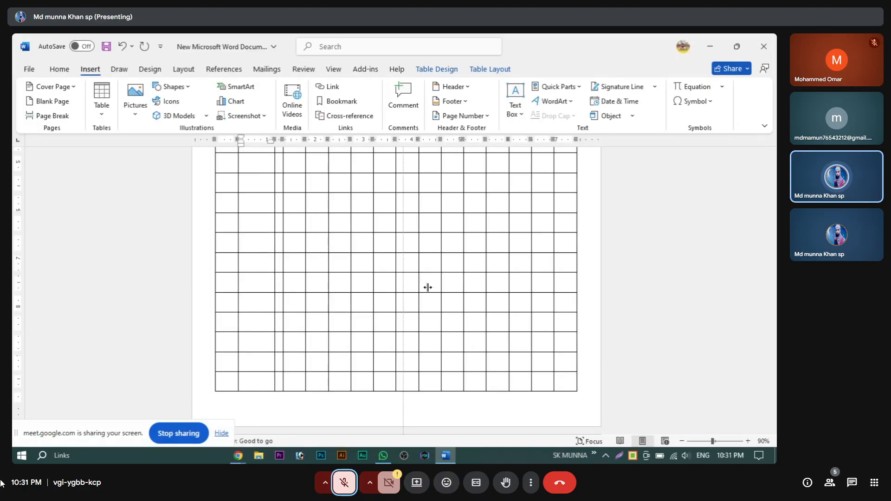
pyautogui.scroll(2, 427, 287)
pyautogui.moveTo(256, 258); pyautogui.dragTo(476, 372)
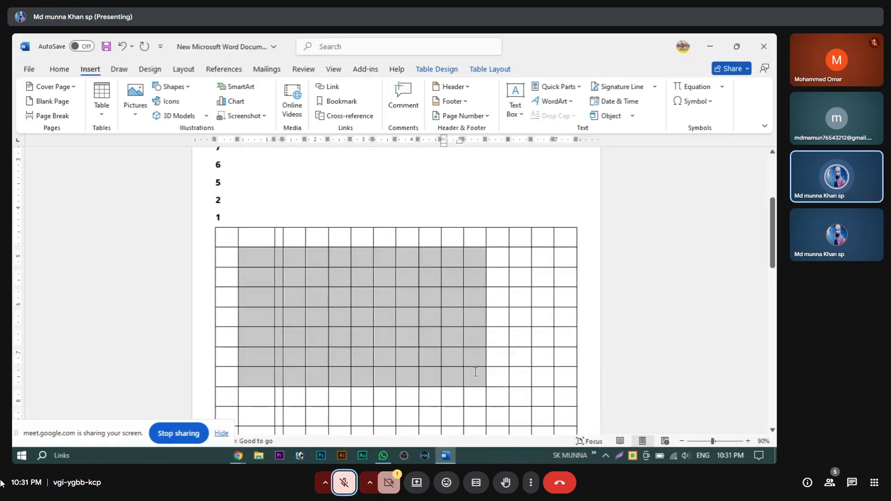
pyautogui.scroll(-3, 335, 318)
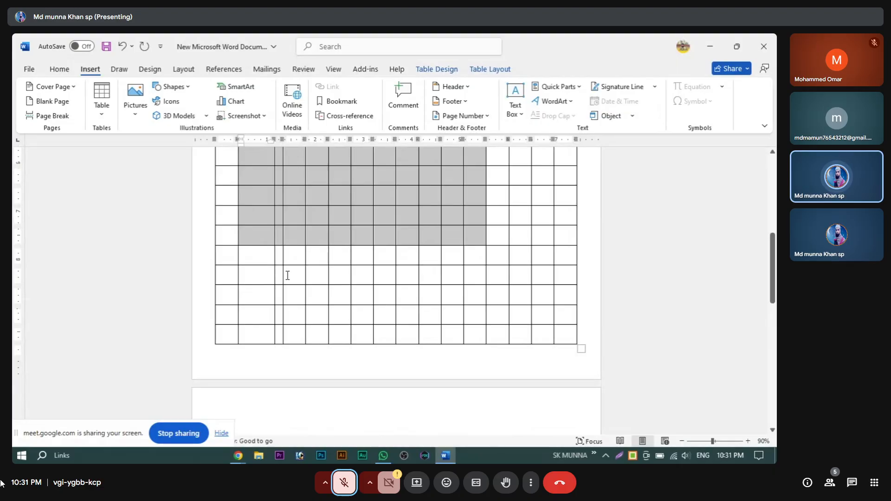
pyautogui.scroll(2, 410, 320)
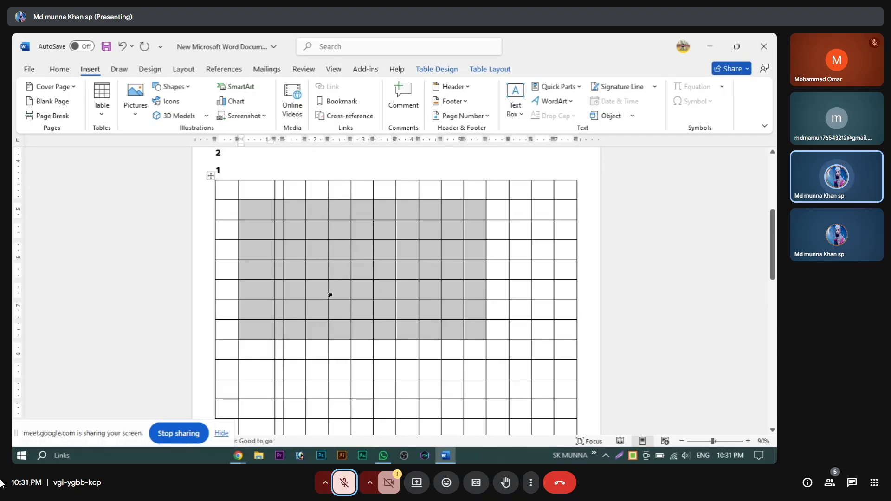
pyautogui.click(497, 71)
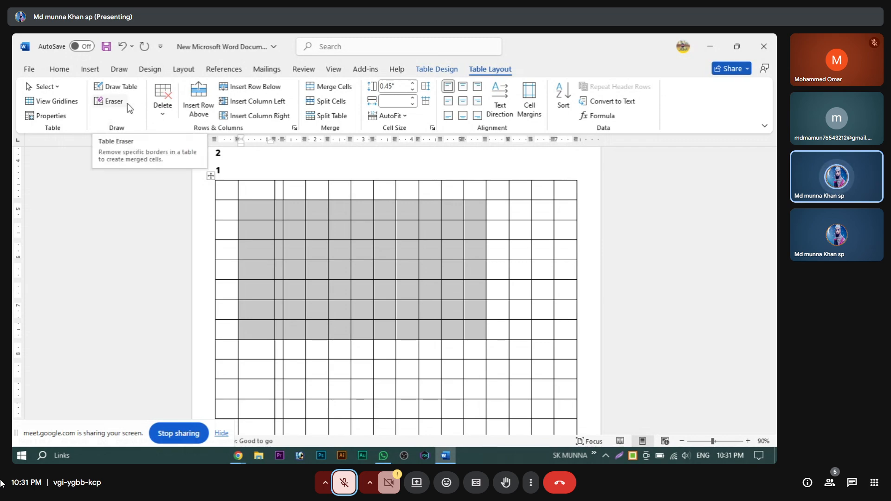
# Step: Erase the interior borders of a lower row to make one full-width cell
pyautogui.click(108, 101)
pyautogui.scroll(-5, 260, 189)
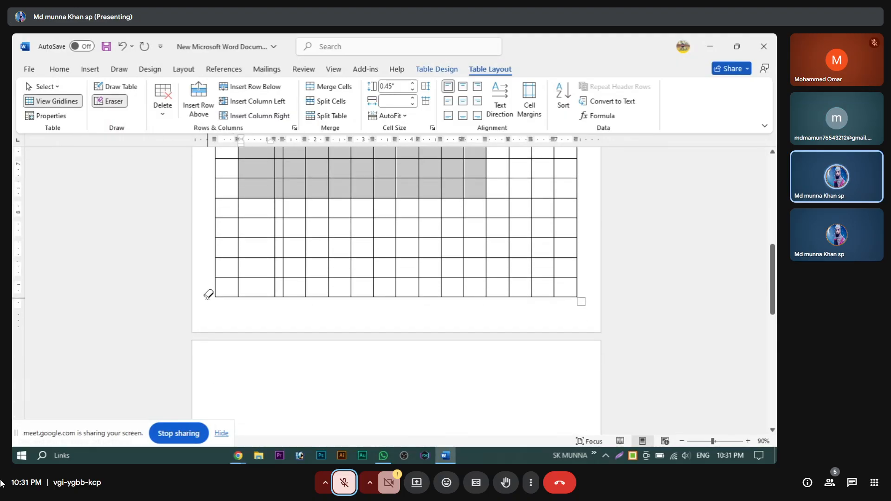
pyautogui.moveTo(209, 293)
pyautogui.mouseDown()
pyautogui.moveTo(447, 286)
pyautogui.moveTo(540, 309)
pyautogui.moveTo(593, 296)
pyautogui.moveTo(591, 287)
pyautogui.mouseUp()
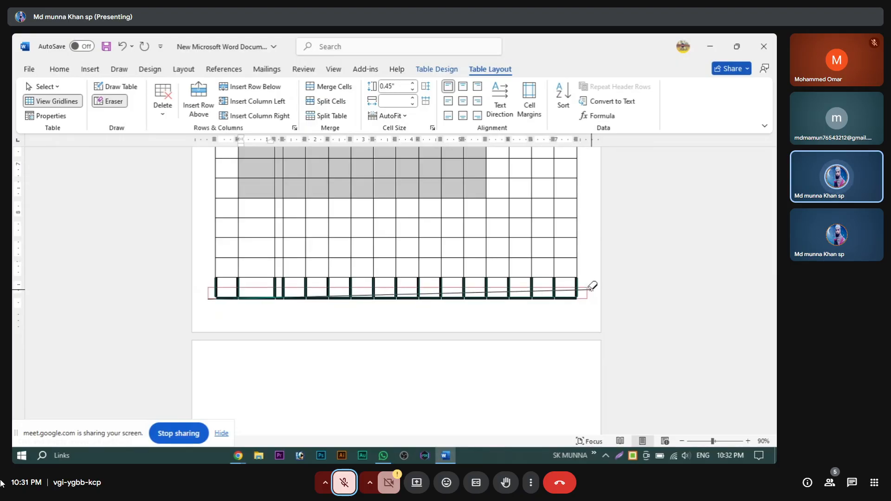
pyautogui.moveTo(592, 286); pyautogui.dragTo(589, 288)
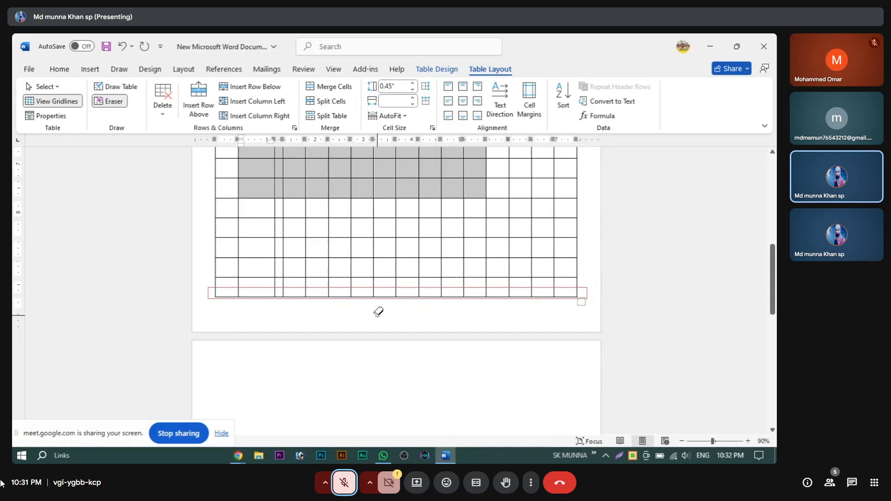
pyautogui.click(346, 377)
pyautogui.scroll(-3, 303, 337)
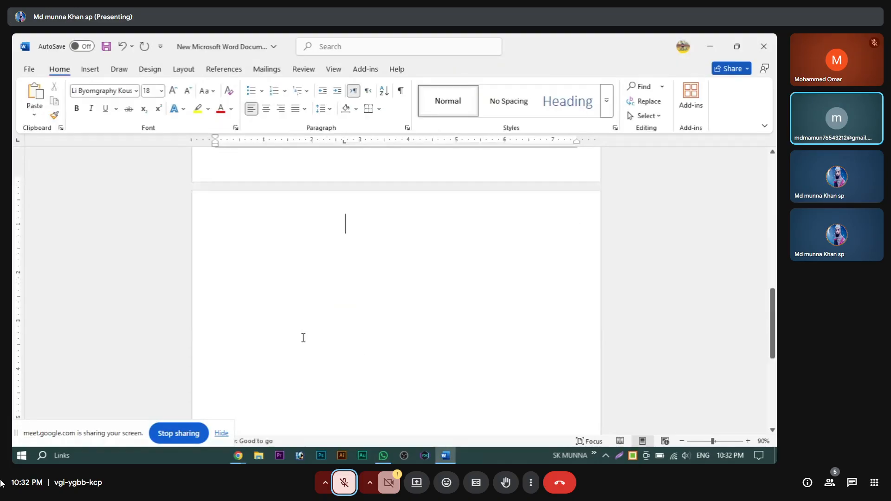
pyautogui.scroll(3, 303, 337)
pyautogui.click(252, 239)
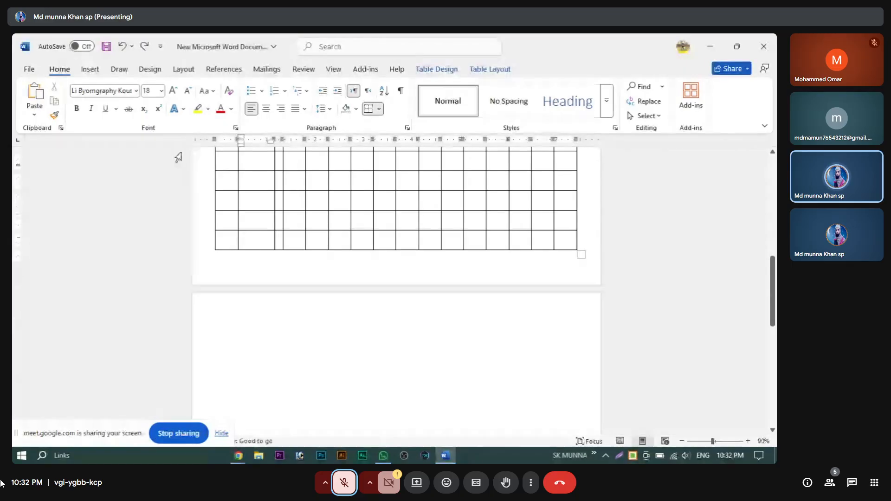
pyautogui.click(490, 68)
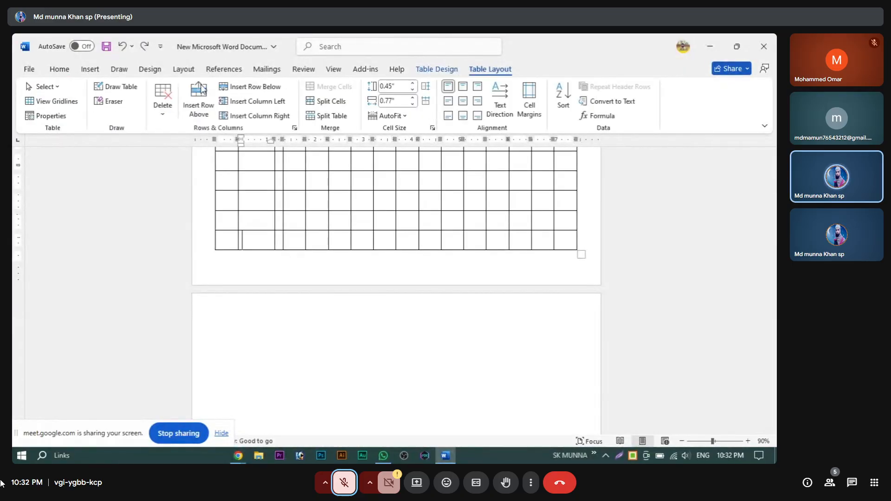
pyautogui.click(111, 100)
pyautogui.moveTo(211, 260)
pyautogui.mouseDown()
pyautogui.moveTo(408, 232)
pyautogui.moveTo(591, 233)
pyautogui.moveTo(583, 240)
pyautogui.mouseUp()
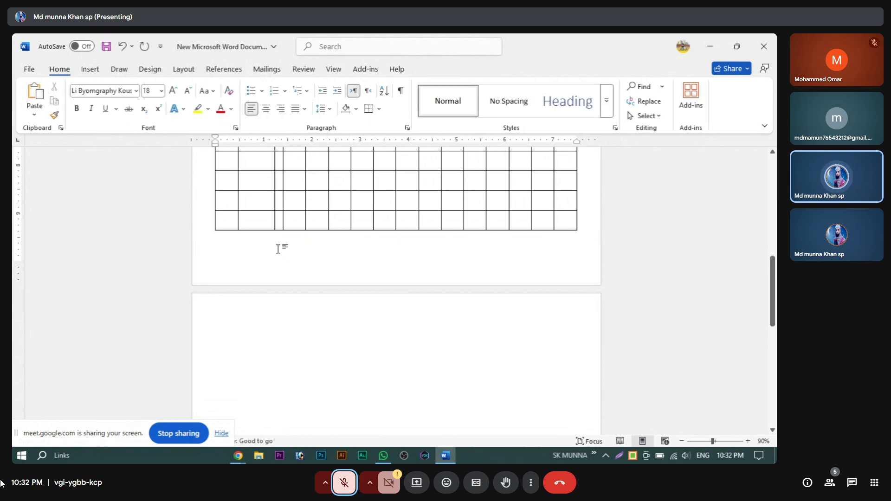
pyautogui.scroll(2, 288, 241)
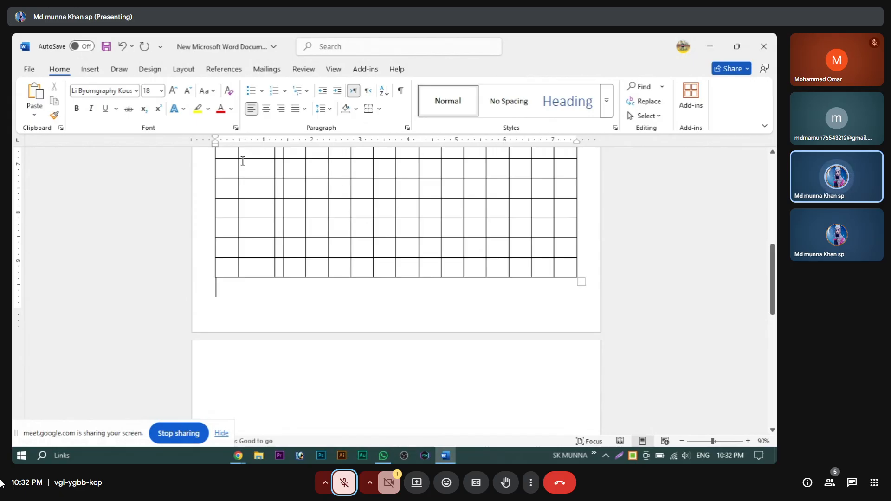
# Step: Erase four cell borders in another row and merge two cells vertically
pyautogui.click(89, 70)
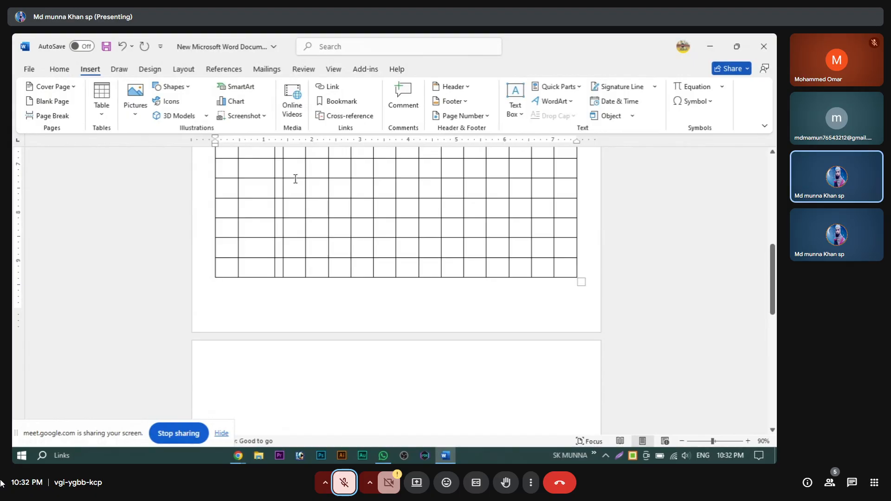
pyautogui.click(257, 231)
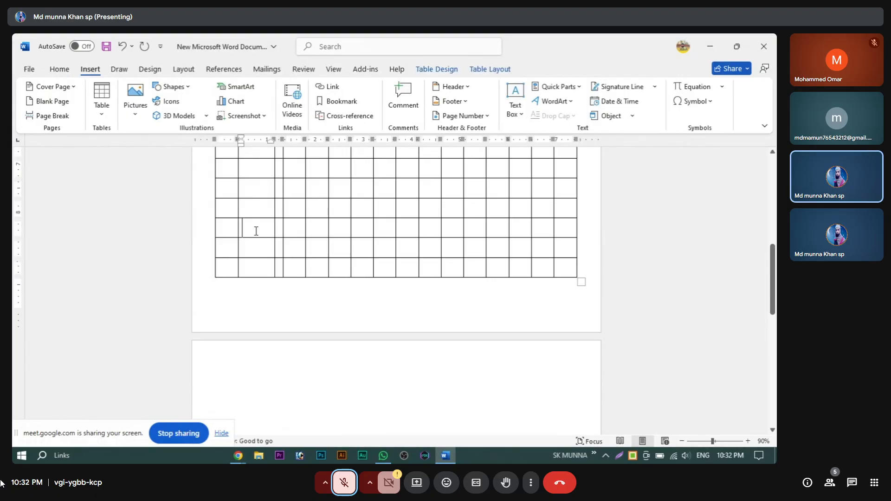
pyautogui.click(493, 69)
pyautogui.click(114, 104)
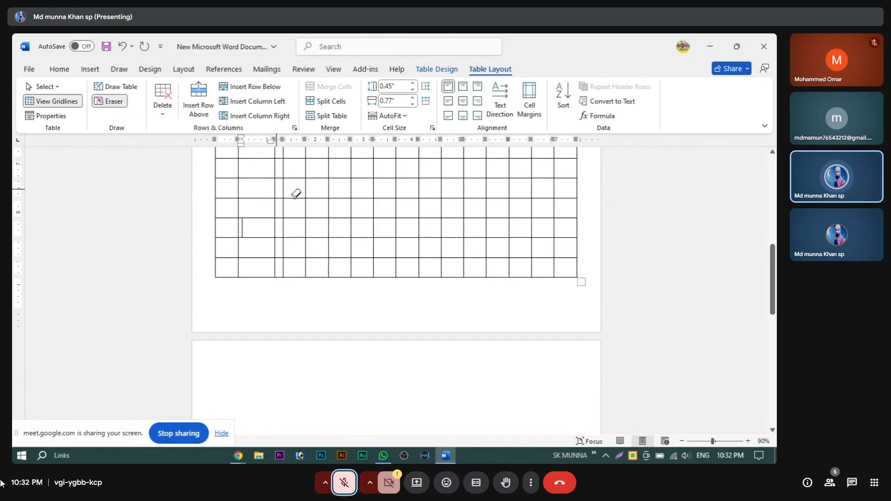
pyautogui.moveTo(343, 206); pyautogui.dragTo(438, 201)
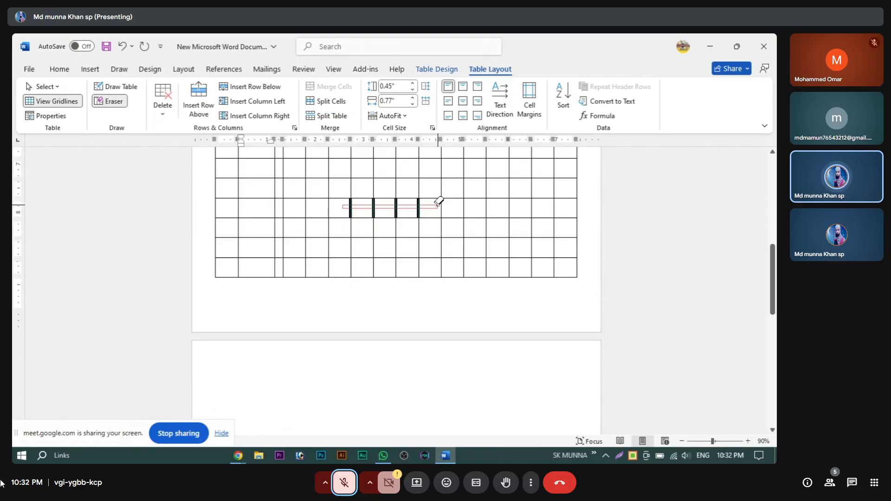
pyautogui.moveTo(438, 202); pyautogui.dragTo(437, 203)
pyautogui.scroll(3, 438, 202)
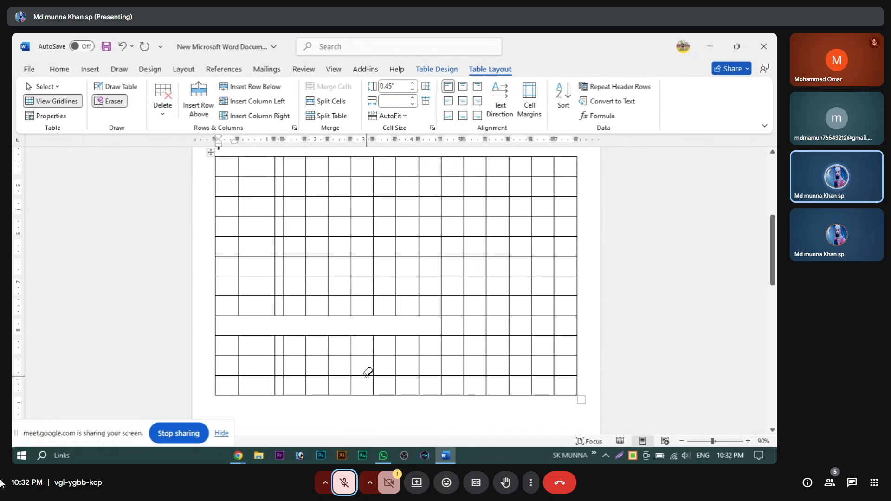
pyautogui.moveTo(365, 368)
pyautogui.mouseDown()
pyautogui.moveTo(374, 353)
pyautogui.moveTo(368, 343)
pyautogui.moveTo(410, 362)
pyautogui.mouseUp()
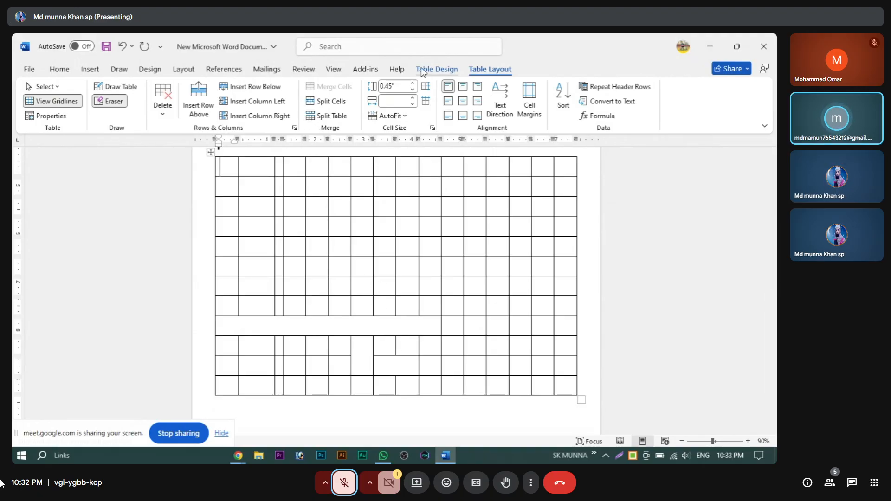
pyautogui.scroll(3, 366, 306)
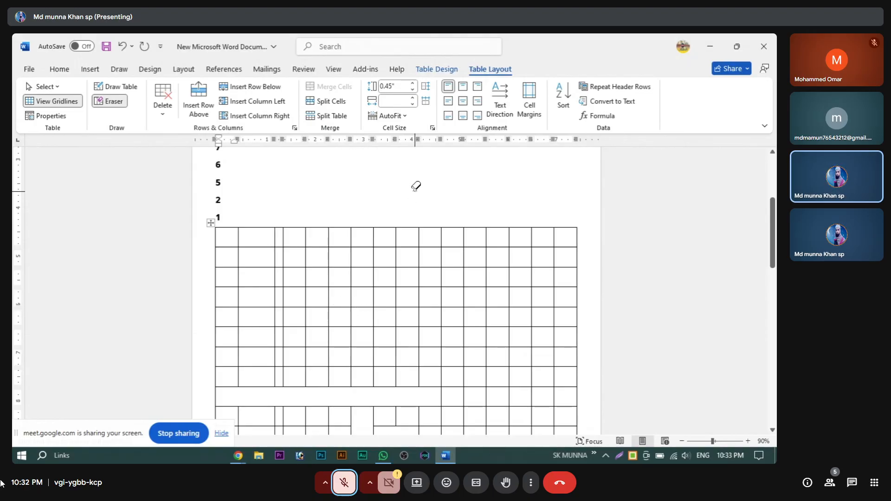
pyautogui.scroll(-5, 377, 334)
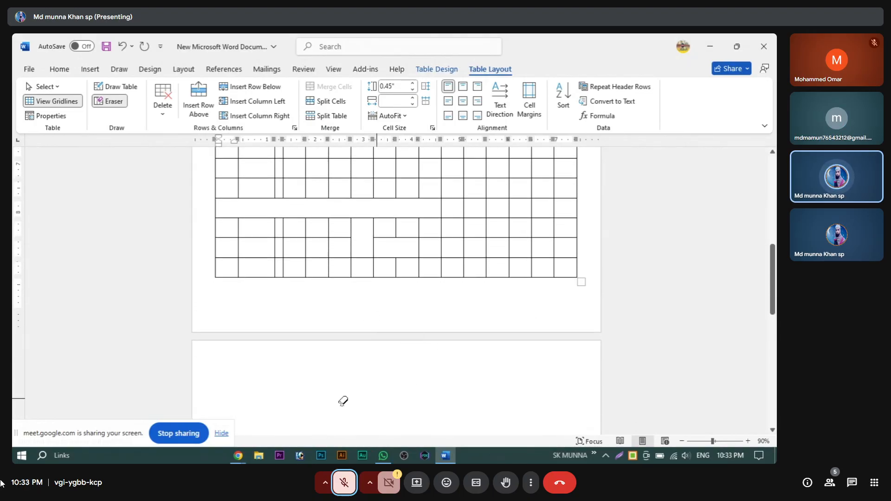
pyautogui.press('Escape')
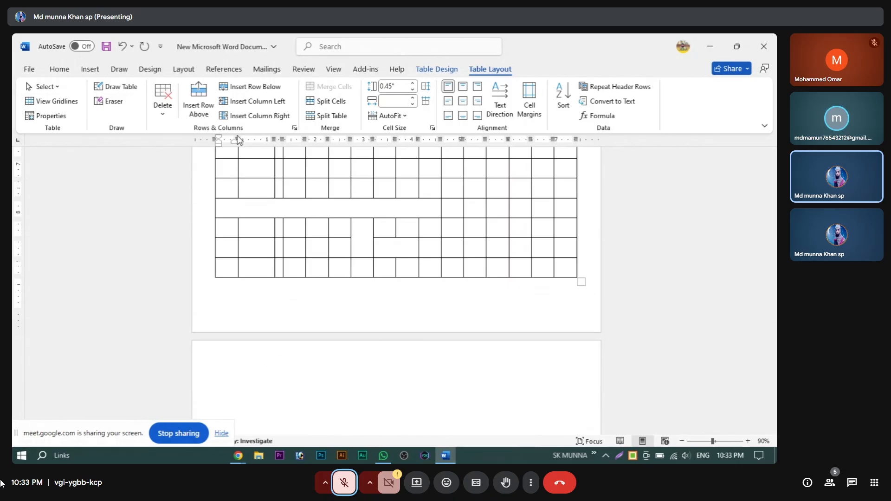
# Step: Select the entire grid table and bring up its context menu
pyautogui.scroll(3, 320, 288)
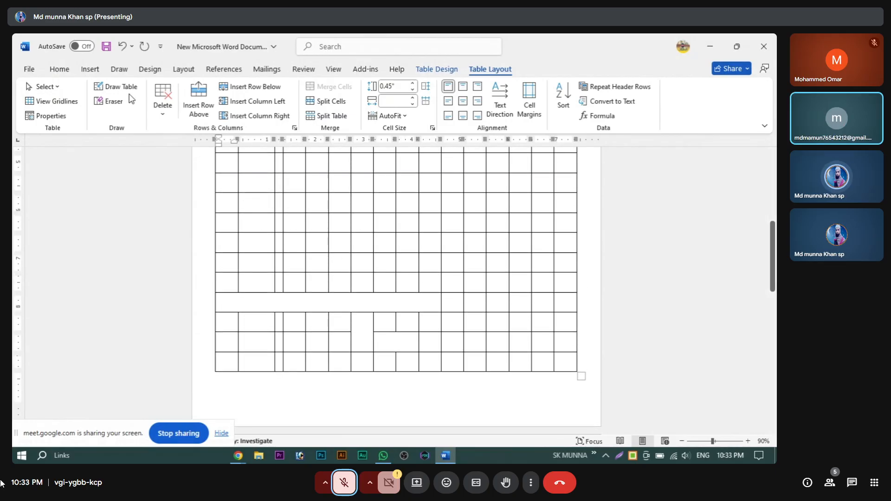
pyautogui.click(90, 69)
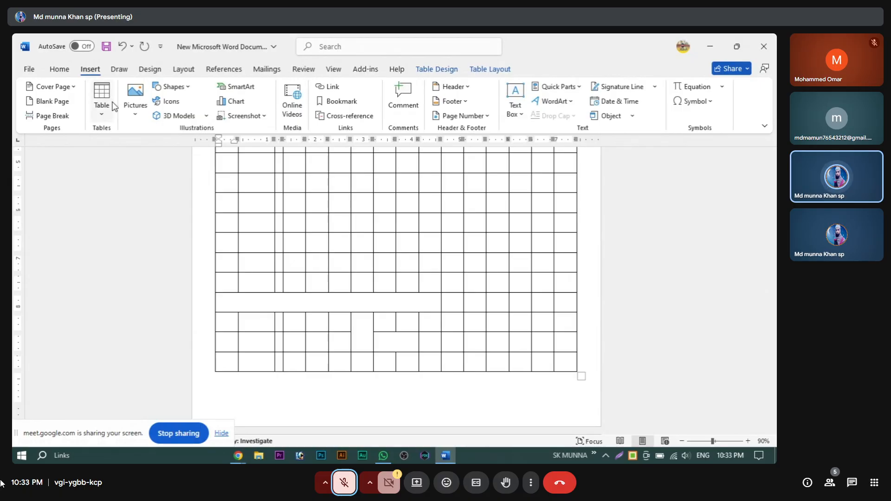
pyautogui.click(107, 115)
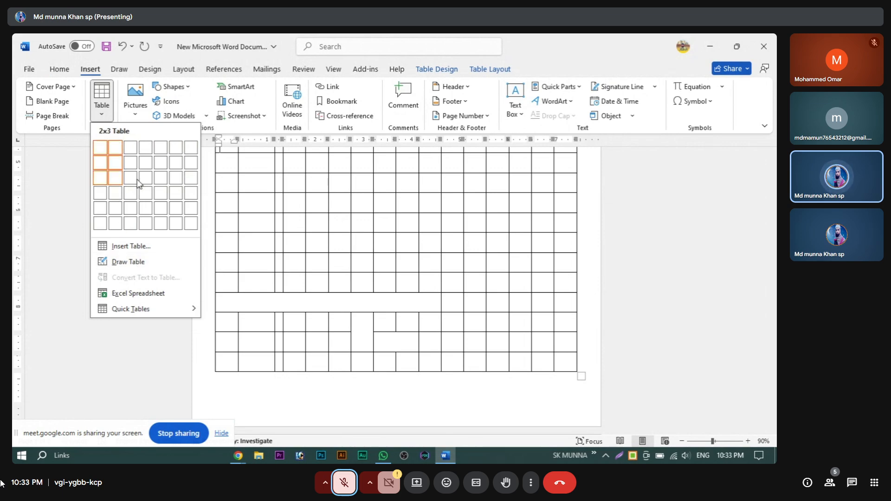
pyautogui.scroll(3, 386, 361)
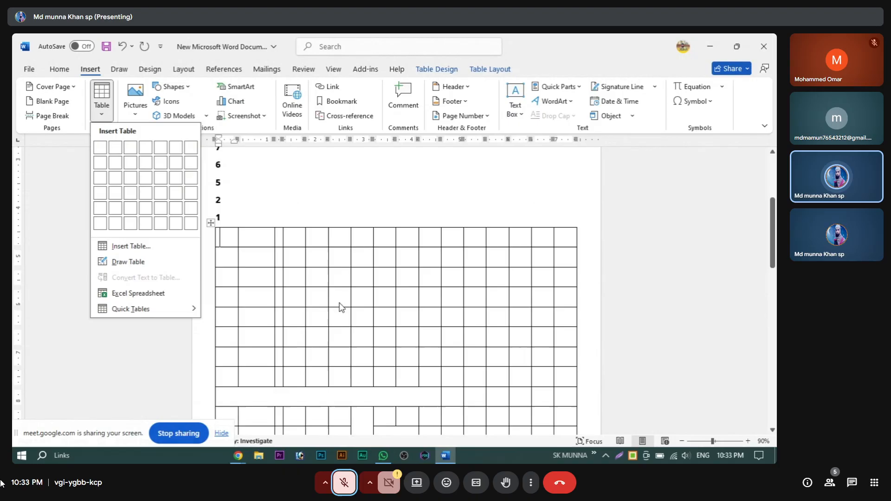
pyautogui.click(369, 191)
pyautogui.click(211, 223)
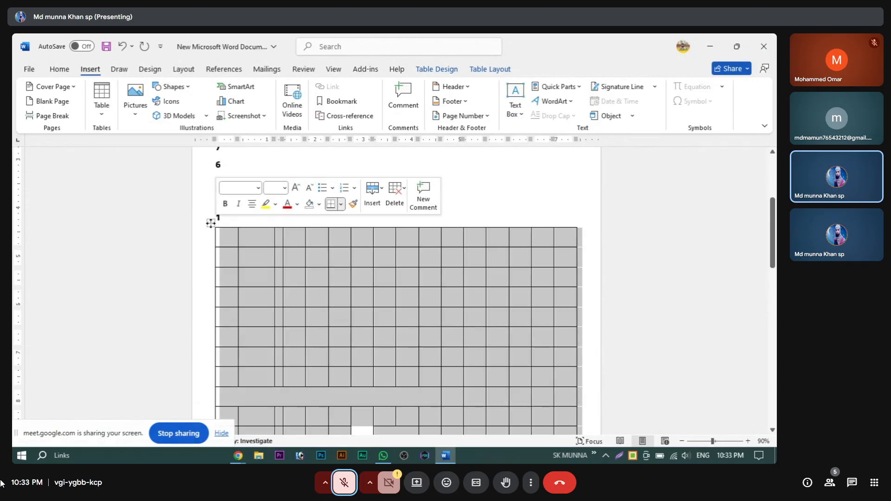
pyautogui.rightClick(209, 224)
# Step: Cut the whole grid table out of the document
pyautogui.click(239, 222)
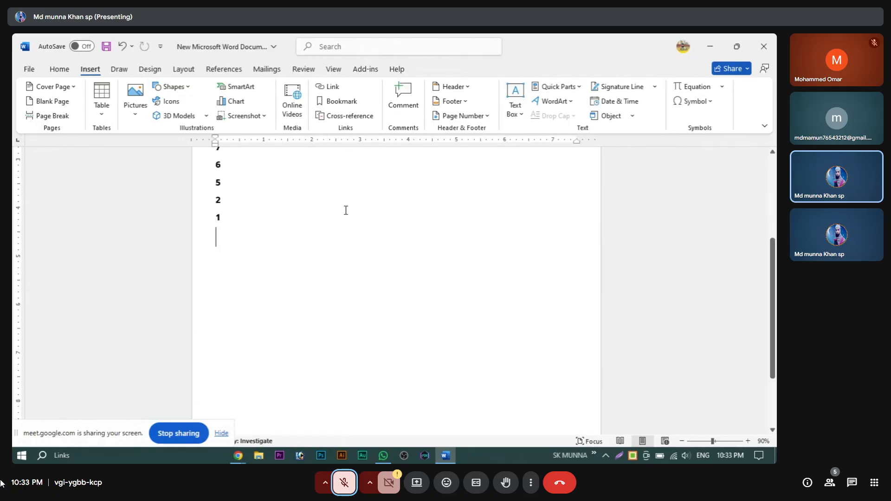
pyautogui.scroll(-5, 325, 246)
pyautogui.scroll(5, 343, 267)
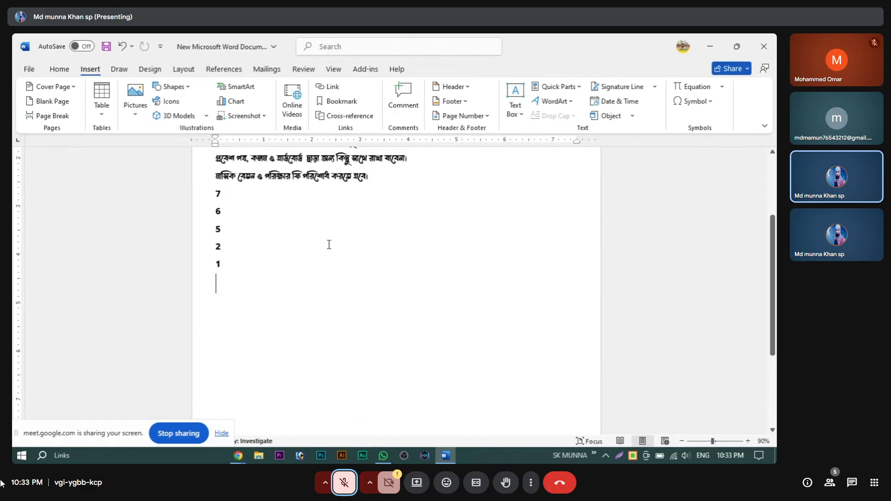
# Step: Draw a wide single-cell table below the line reading 1 with Draw Table
pyautogui.click(101, 103)
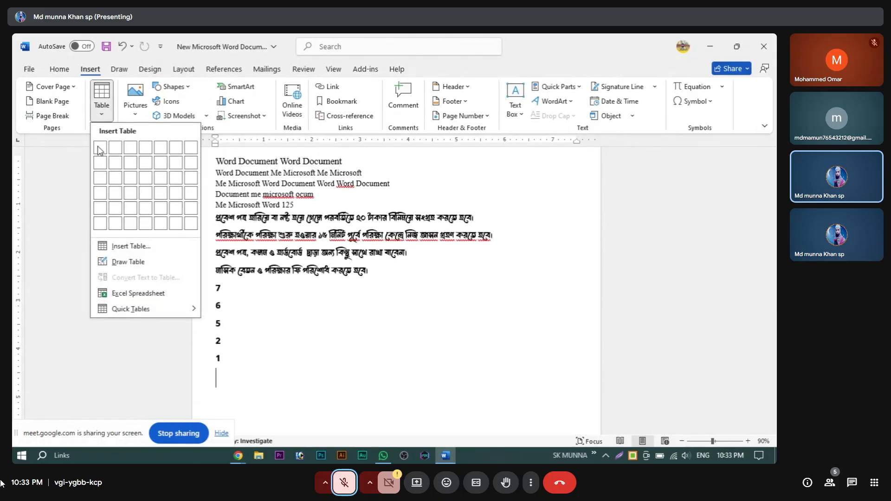
pyautogui.click(126, 263)
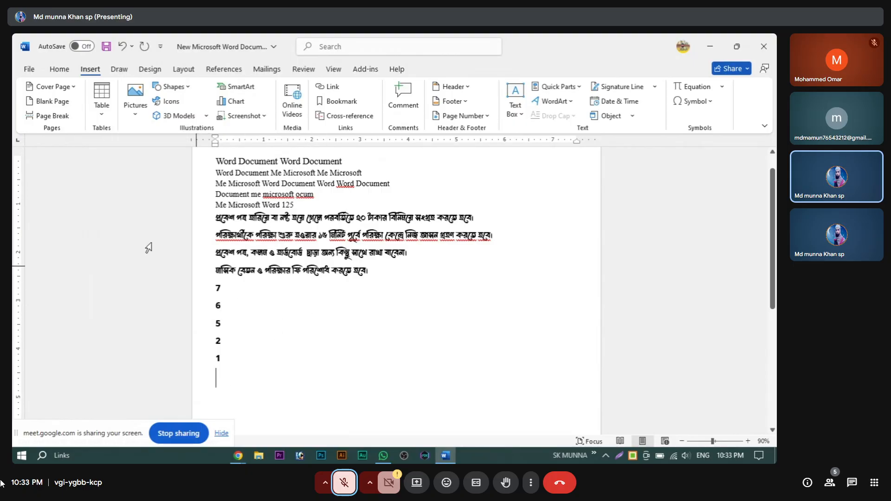
pyautogui.click(102, 110)
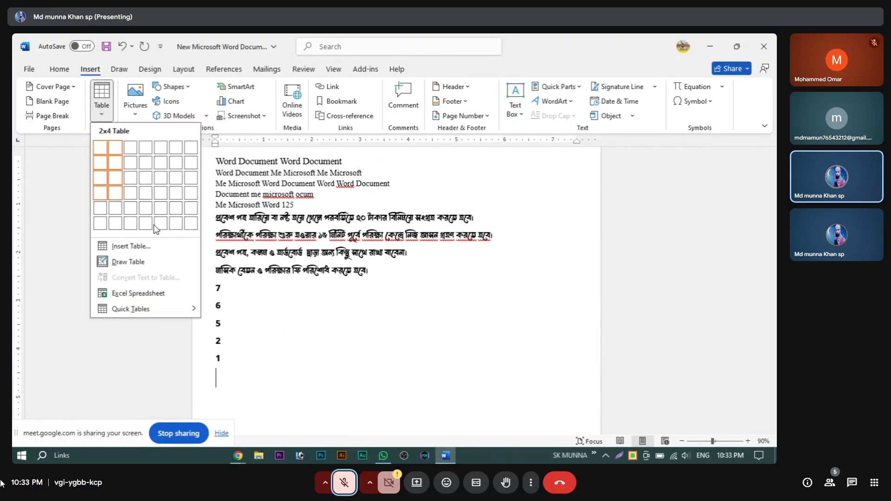
pyautogui.click(351, 335)
pyautogui.scroll(-2, 324, 343)
pyautogui.scroll(-1, 302, 348)
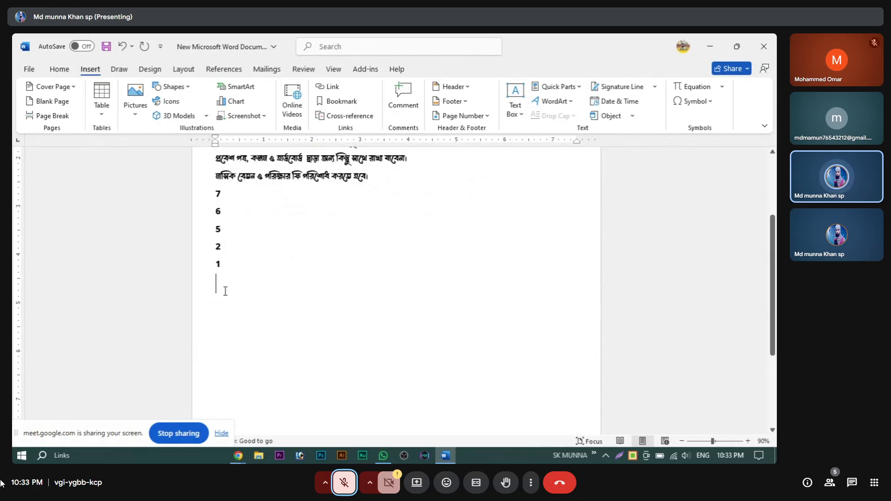
pyautogui.click(101, 109)
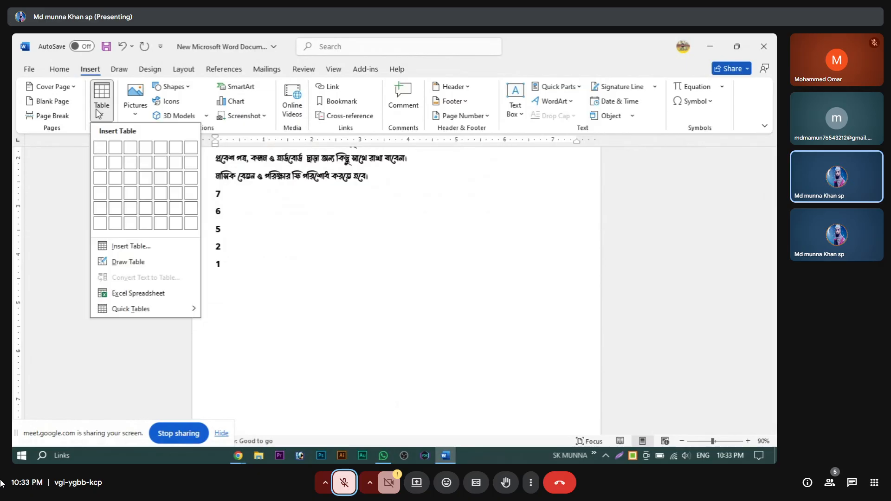
pyautogui.click(124, 263)
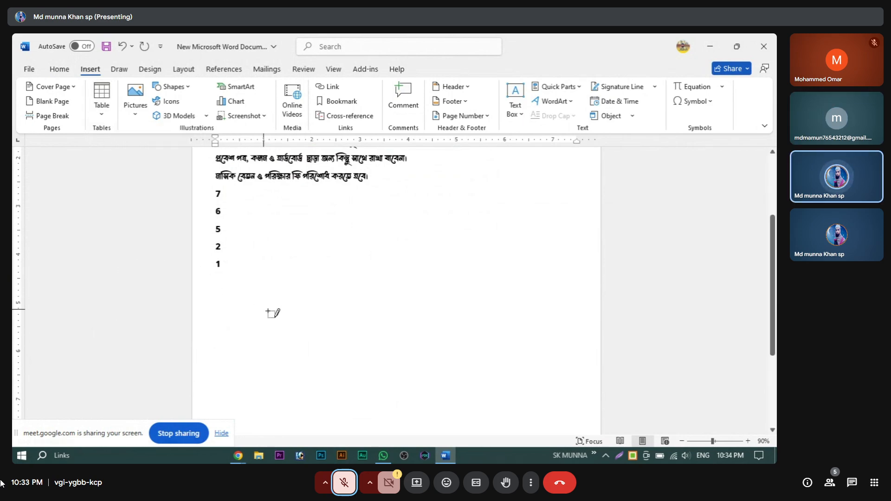
pyautogui.moveTo(223, 288)
pyautogui.mouseDown()
pyautogui.moveTo(359, 351)
pyautogui.moveTo(528, 372)
pyautogui.moveTo(573, 358)
pyautogui.mouseUp()
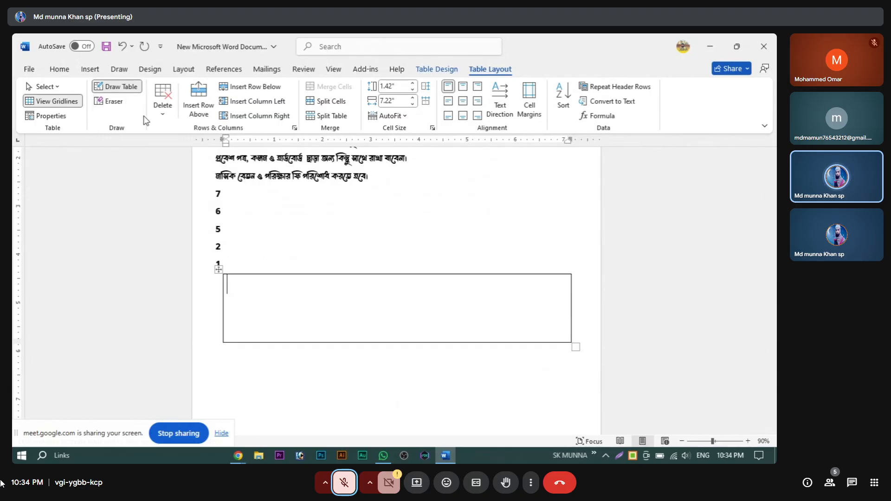
pyautogui.click(90, 69)
pyautogui.click(102, 100)
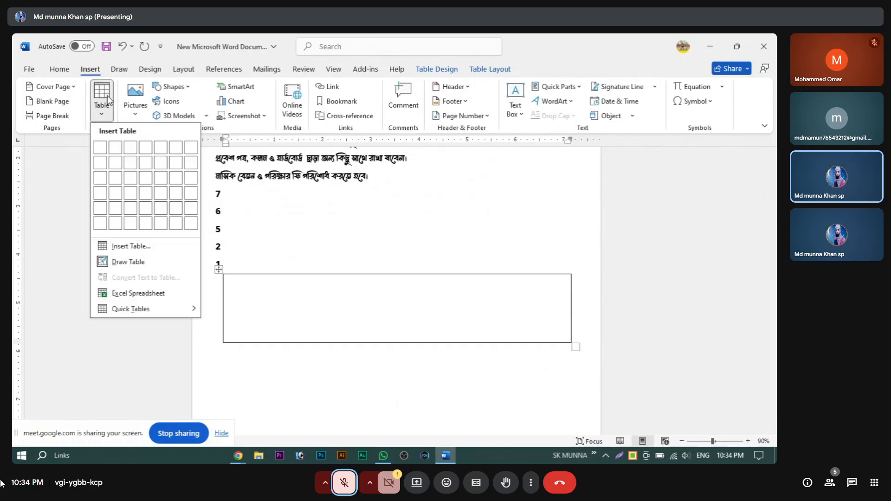
pyautogui.click(127, 263)
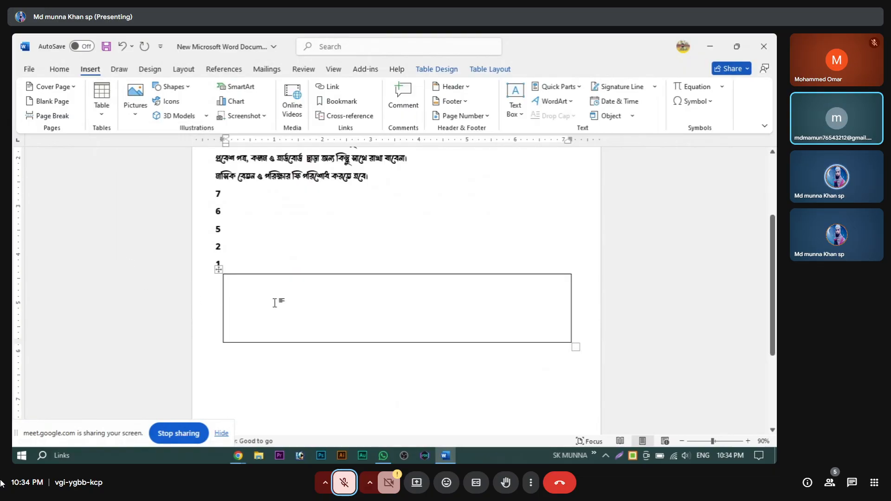
pyautogui.click(98, 115)
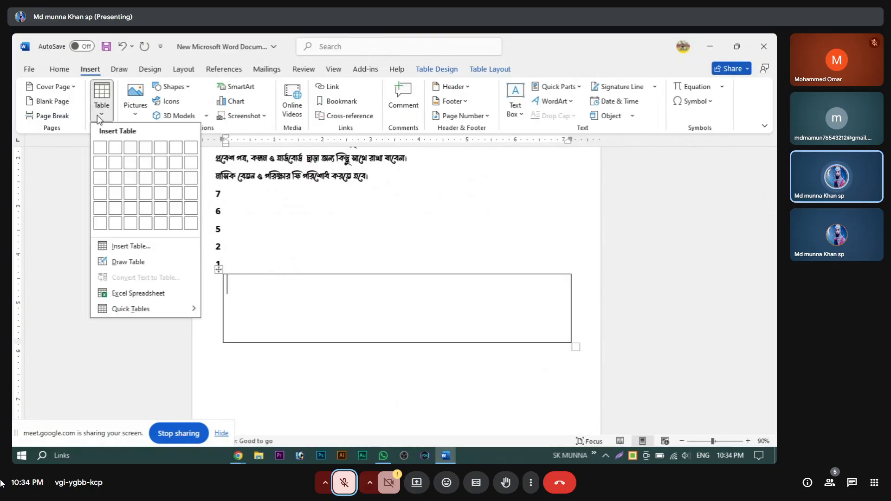
pyautogui.click(119, 262)
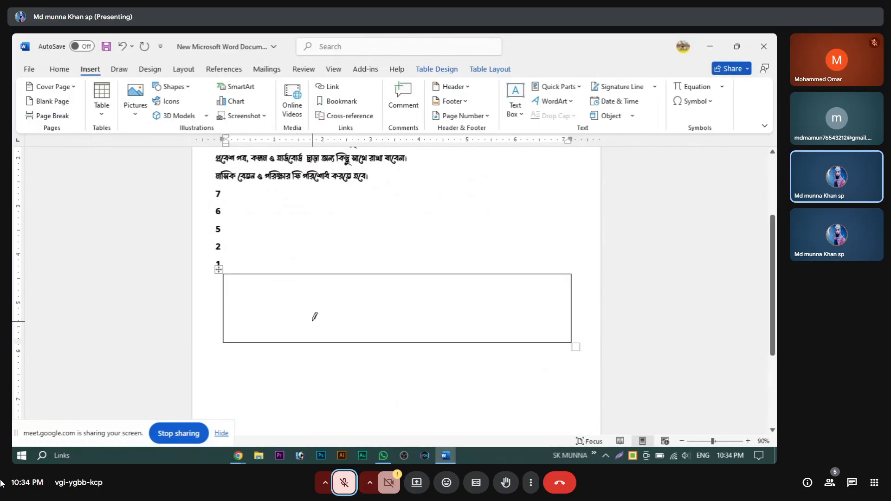
pyautogui.moveTo(289, 272); pyautogui.dragTo(287, 340)
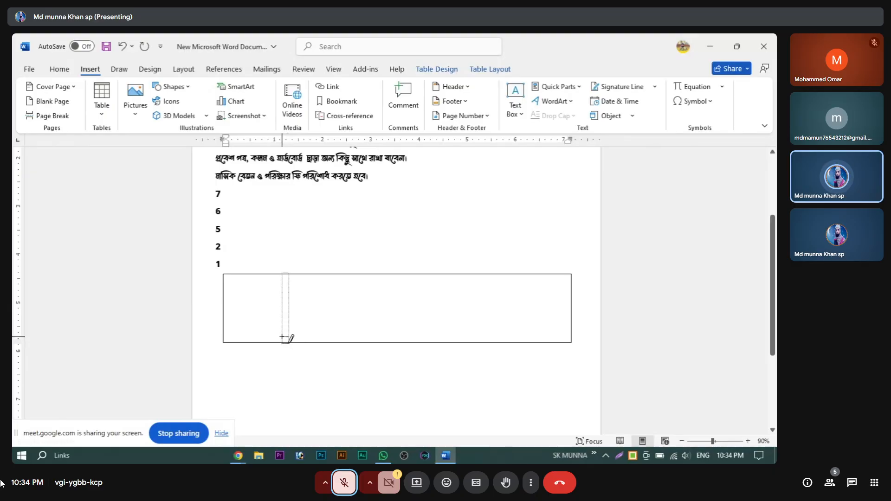
pyautogui.moveTo(287, 341); pyautogui.dragTo(296, 340)
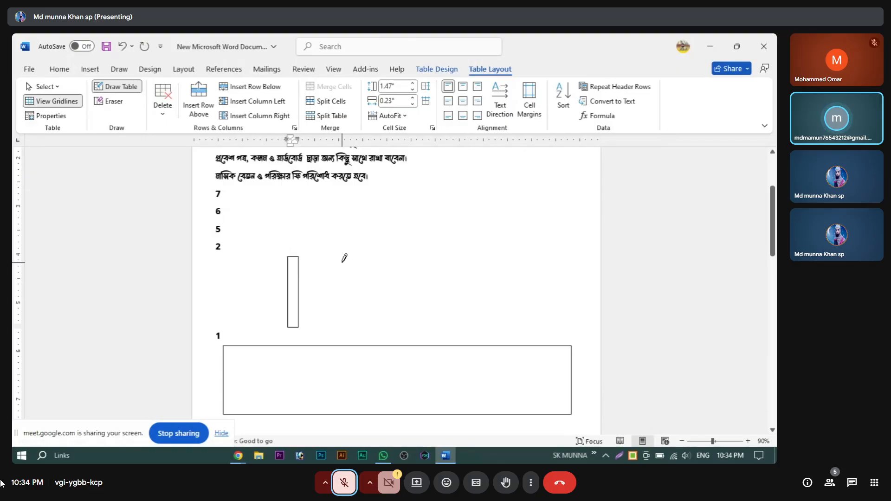
pyautogui.click(283, 252)
pyautogui.rightClick(283, 252)
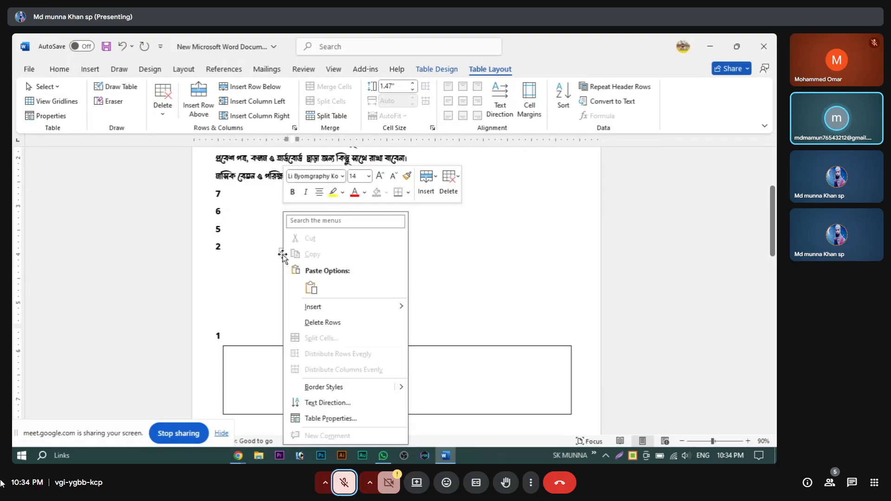
pyautogui.press('Escape')
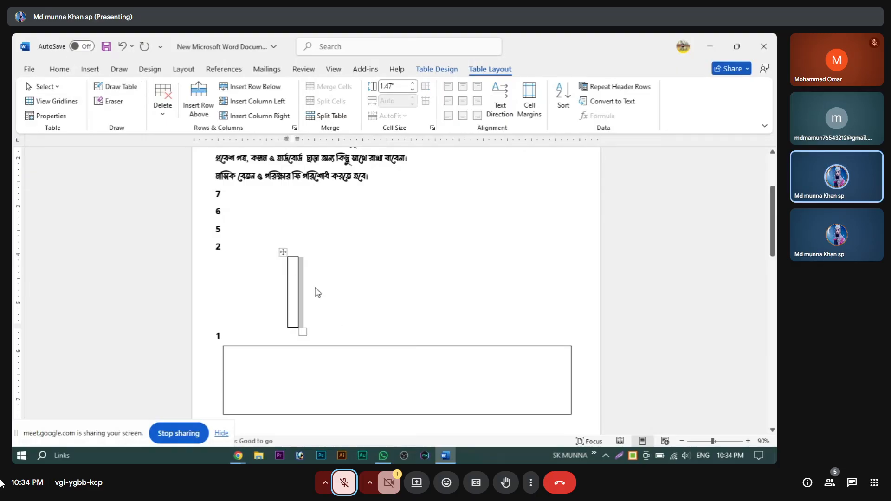
pyautogui.click(295, 284)
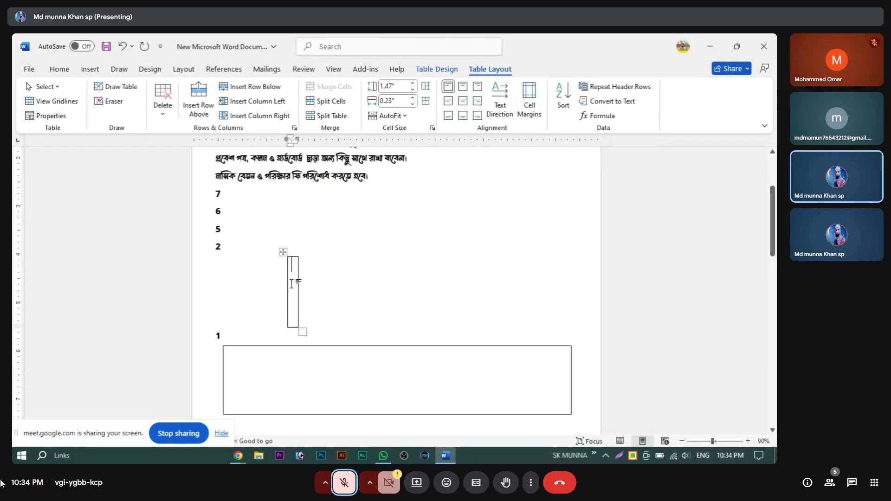
pyautogui.rightClick(283, 253)
pyautogui.click(297, 223)
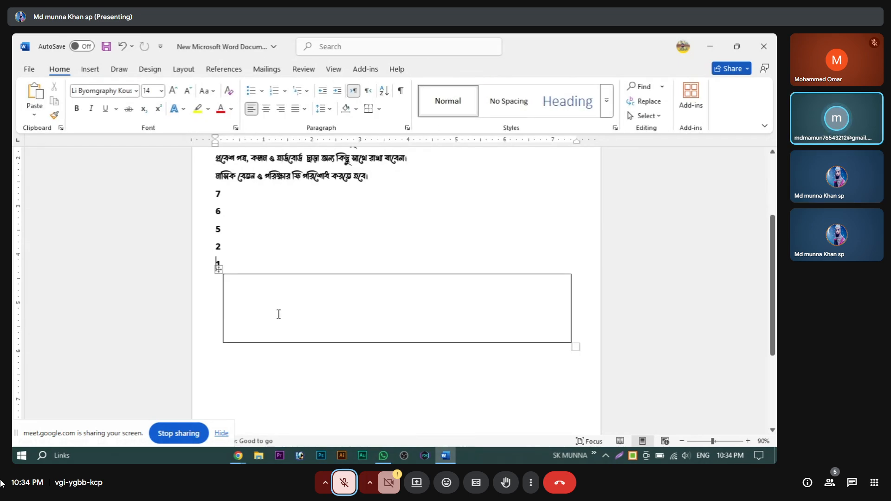
# Step: Select the hand-drawn table and switch on the Meet microphone
pyautogui.scroll(-5, 358, 299)
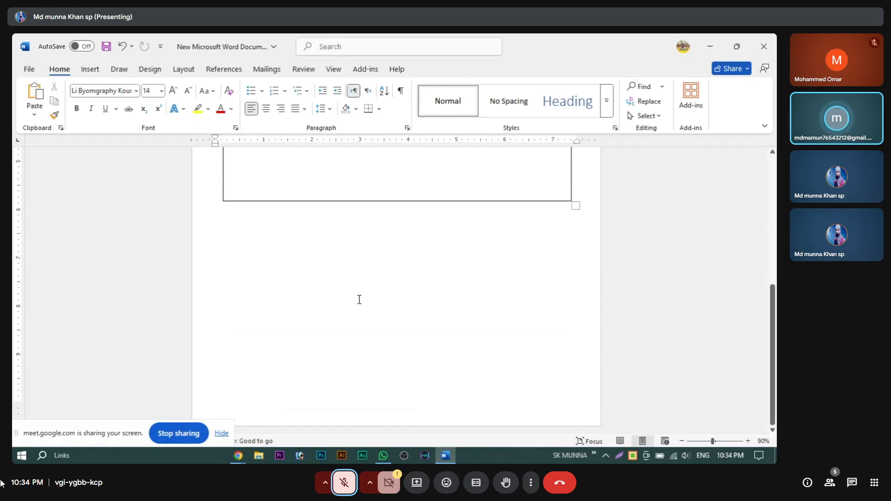
pyautogui.scroll(3, 359, 300)
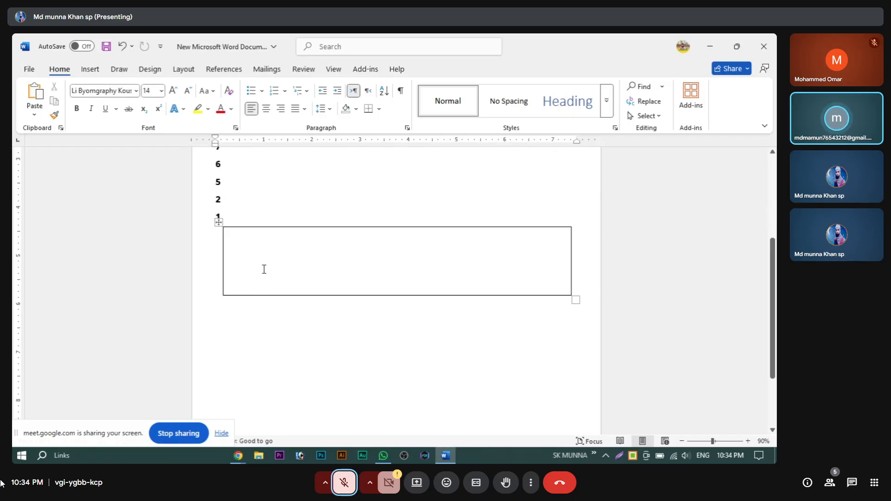
pyautogui.click(217, 223)
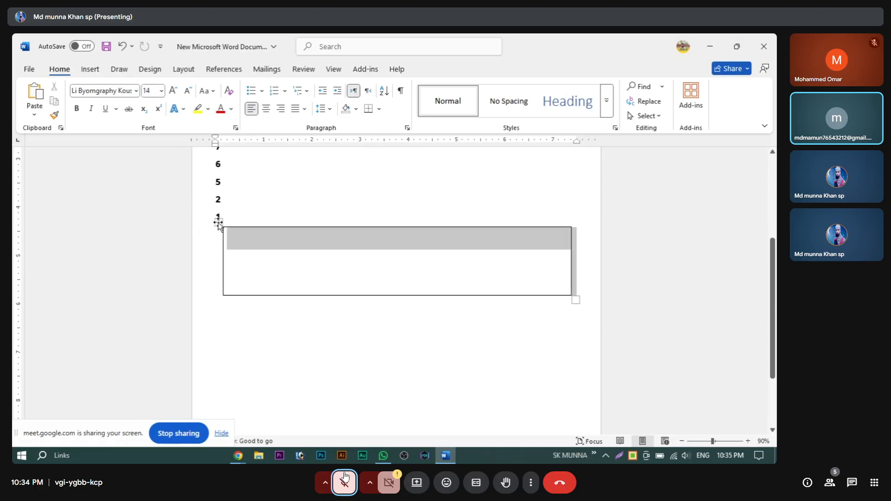
pyautogui.rightClick(218, 223)
pyautogui.click(398, 266)
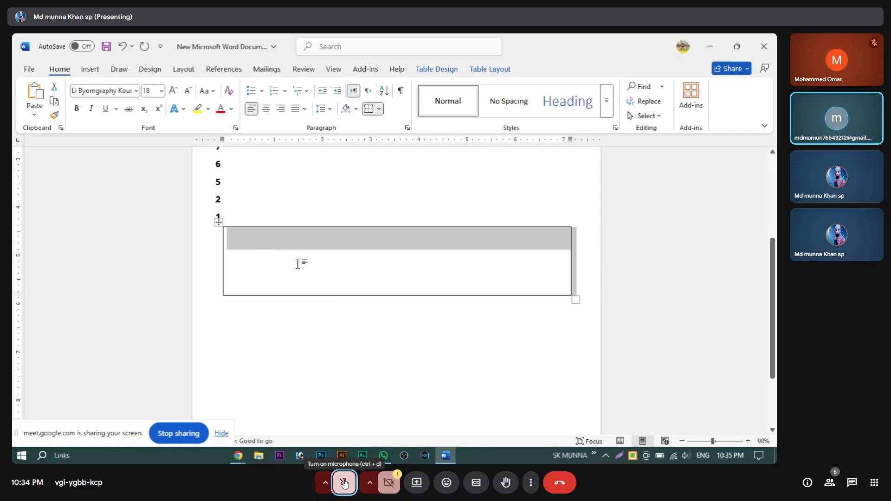
pyautogui.click(344, 483)
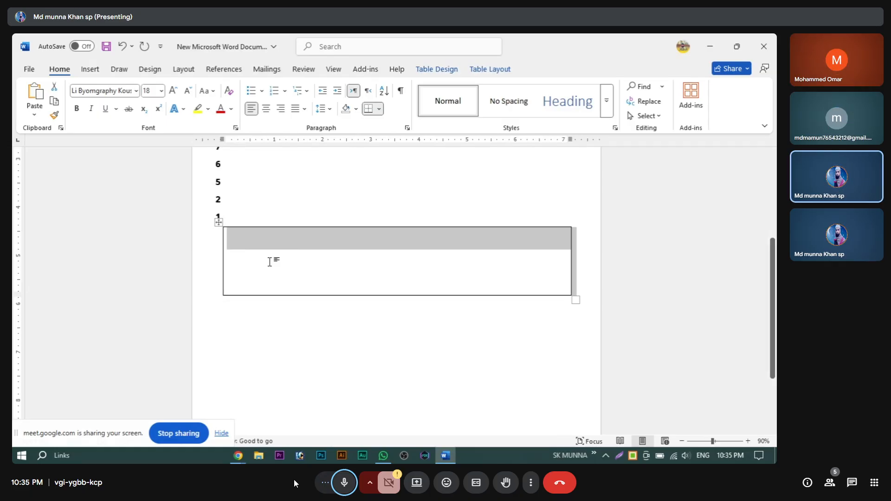
# Step: Bring up the Insert > Table options
pyautogui.rightClick(220, 224)
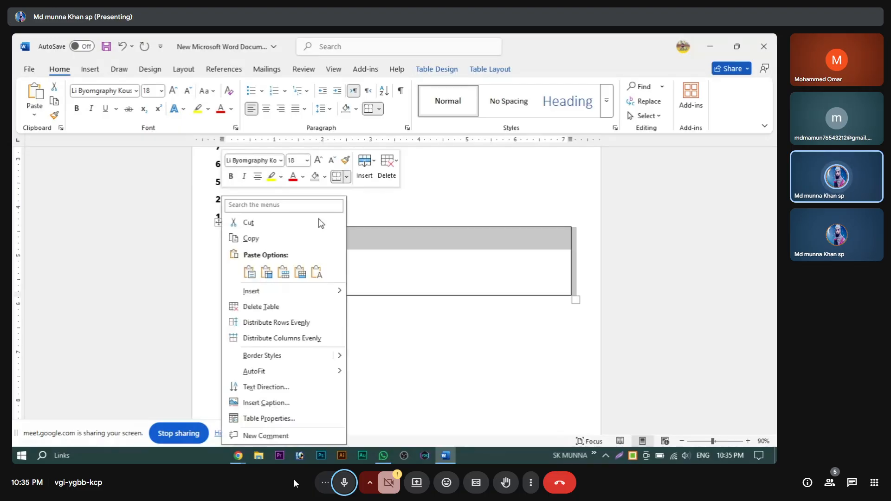
pyautogui.click(99, 71)
pyautogui.click(96, 70)
pyautogui.click(101, 100)
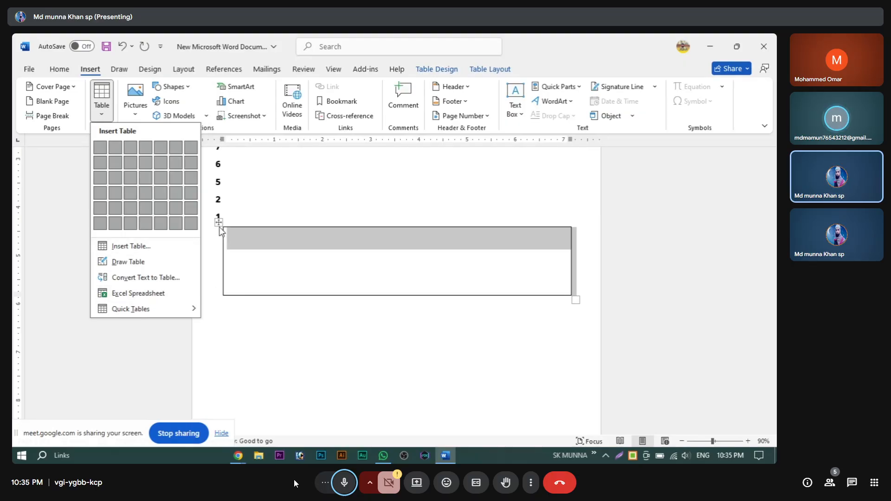
# Step: Draw two vertical borders and a horizontal line splitting the middle cell in two
pyautogui.click(117, 263)
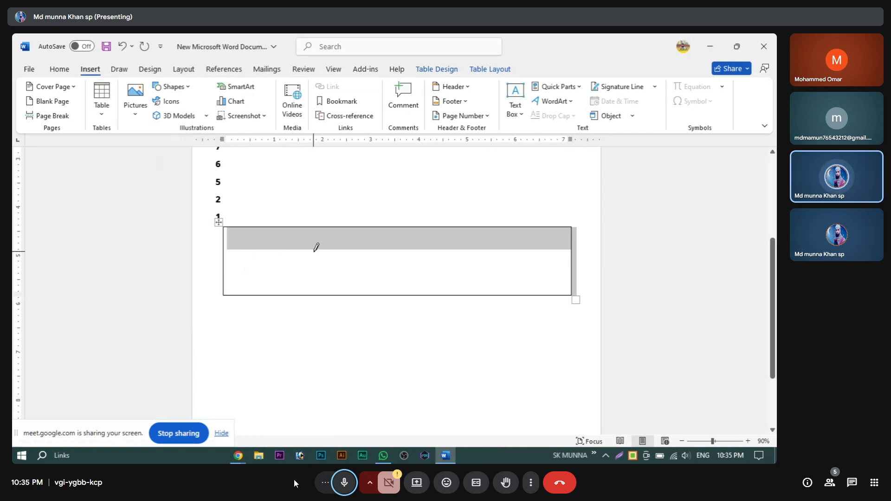
pyautogui.moveTo(297, 228); pyautogui.dragTo(299, 293)
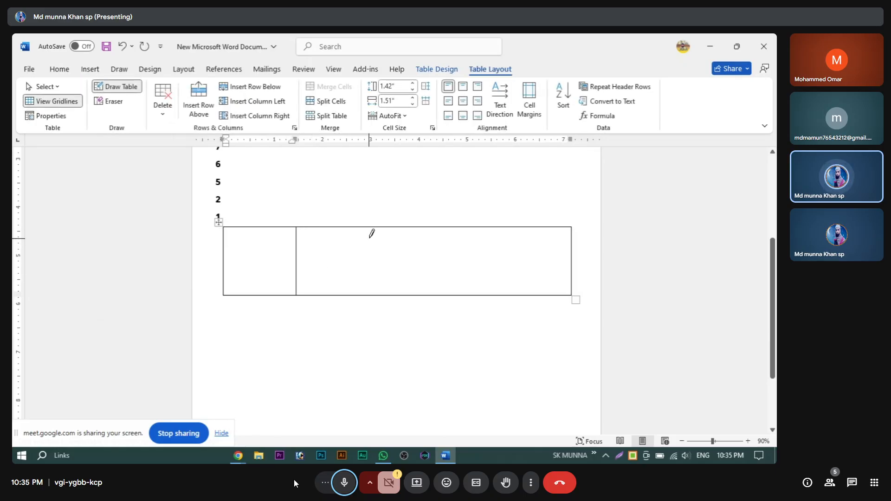
pyautogui.moveTo(375, 227); pyautogui.dragTo(375, 293)
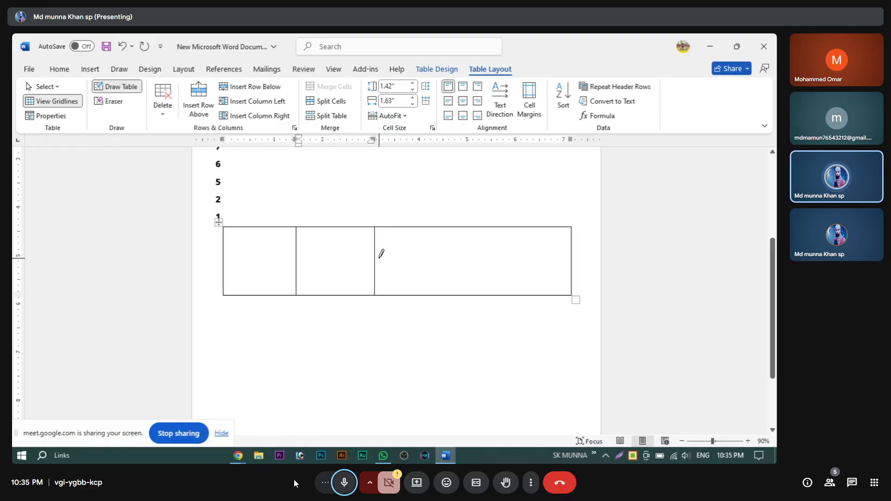
pyautogui.moveTo(298, 262); pyautogui.dragTo(364, 262)
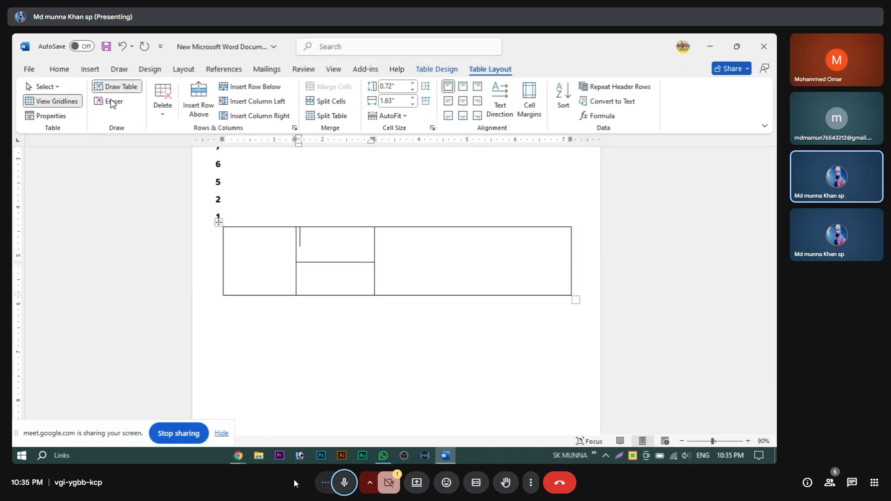
# Step: Browse the Insert > Table options, then dismiss the list
pyautogui.click(90, 69)
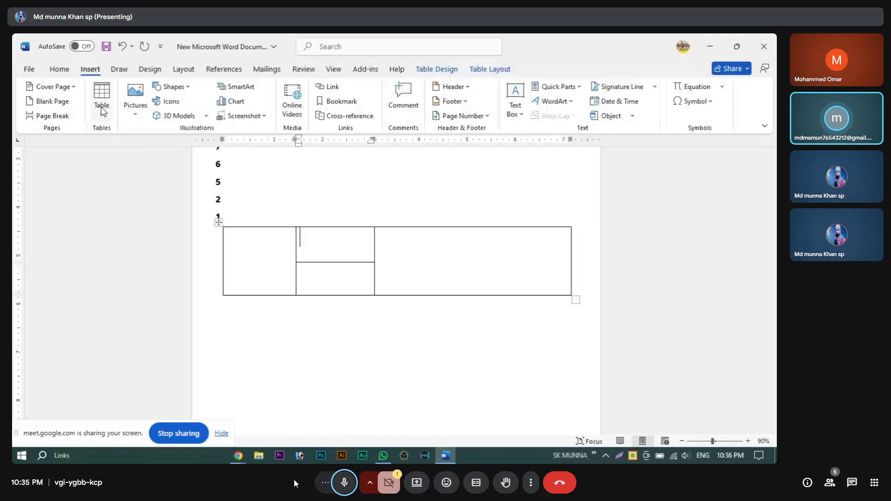
pyautogui.click(102, 109)
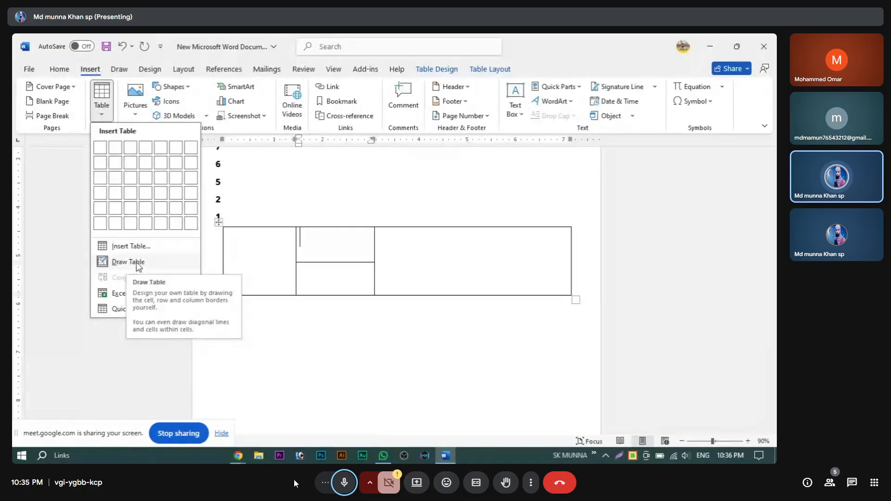
pyautogui.click(138, 266)
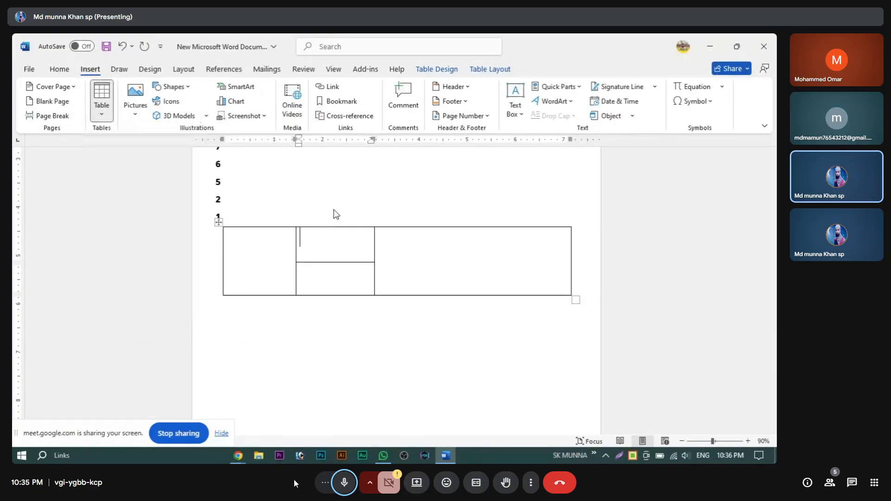
pyautogui.click(102, 106)
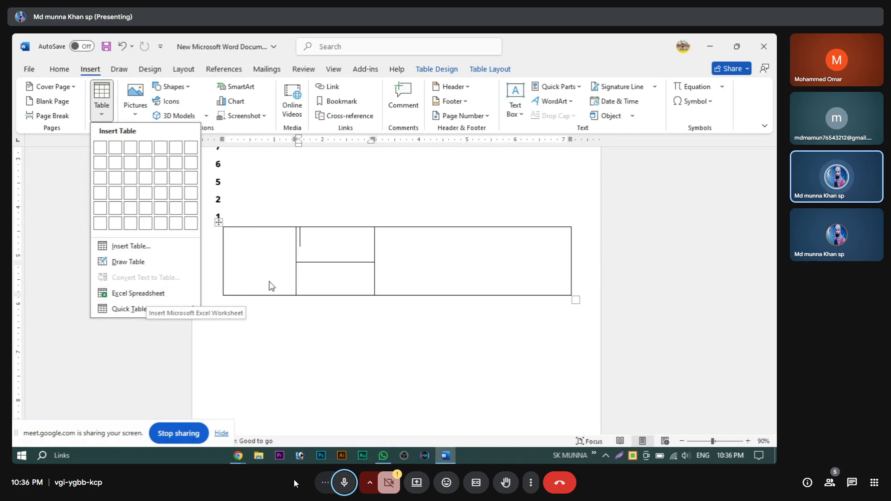
pyautogui.click(337, 208)
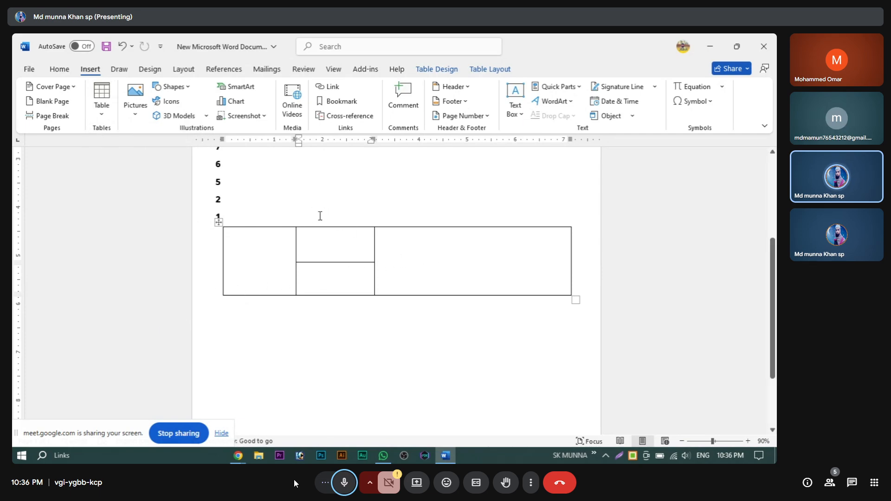
pyautogui.scroll(5, 319, 215)
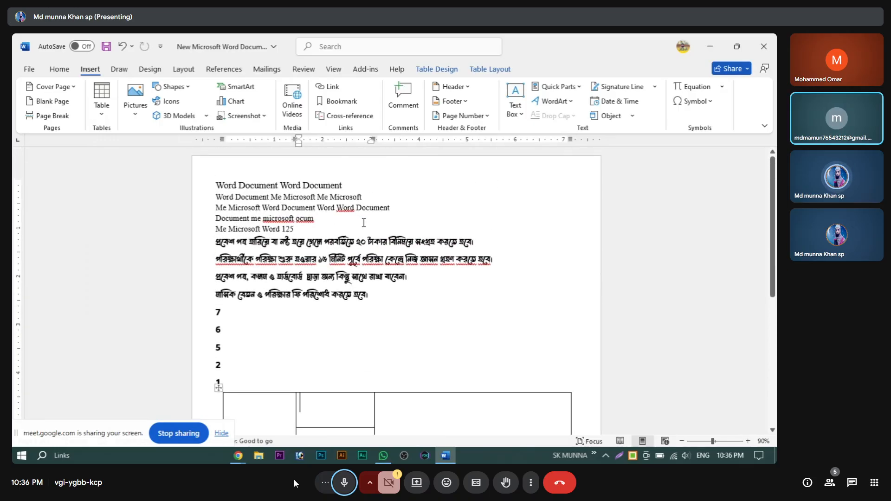
pyautogui.scroll(-1, 319, 235)
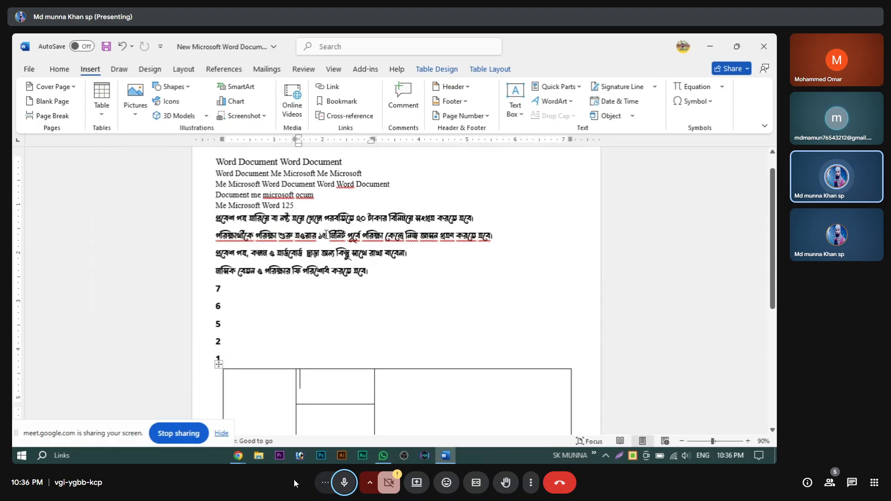
pyautogui.scroll(-3, 343, 251)
pyautogui.scroll(2, 345, 260)
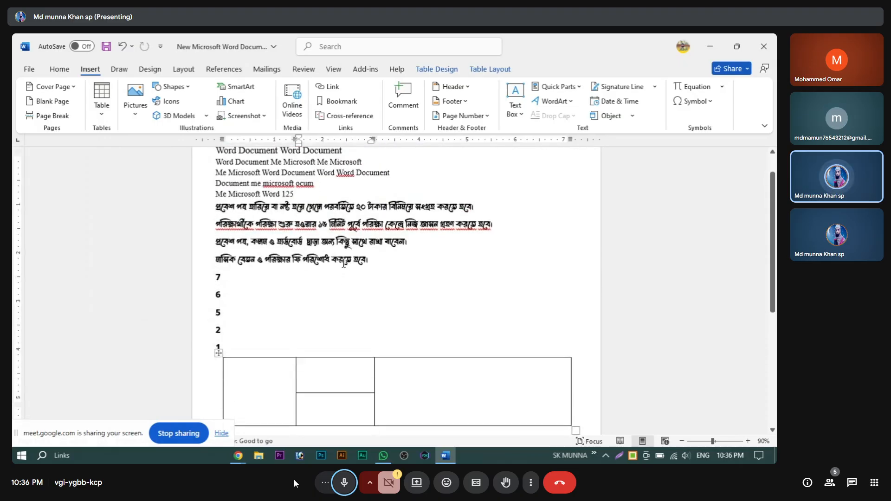
pyautogui.scroll(2, 343, 264)
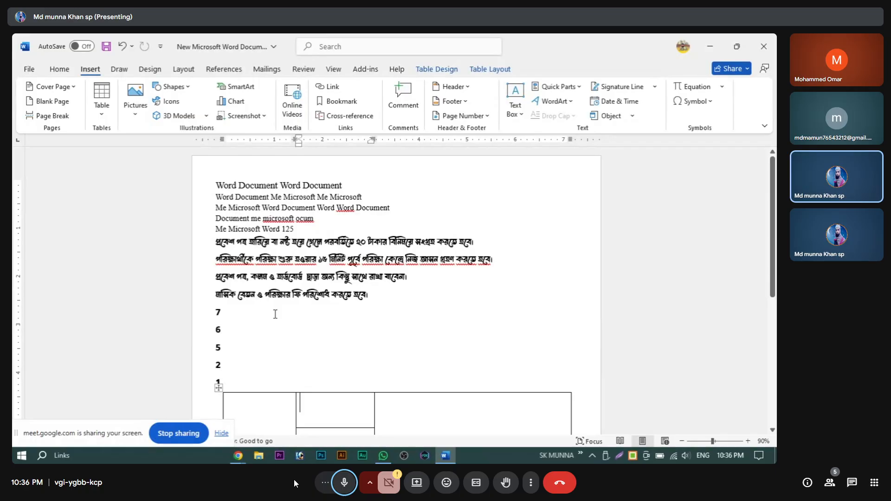
pyautogui.scroll(-6, 275, 314)
# Step: Cut the hand-drawn three-column table out of the document
pyautogui.click(219, 200)
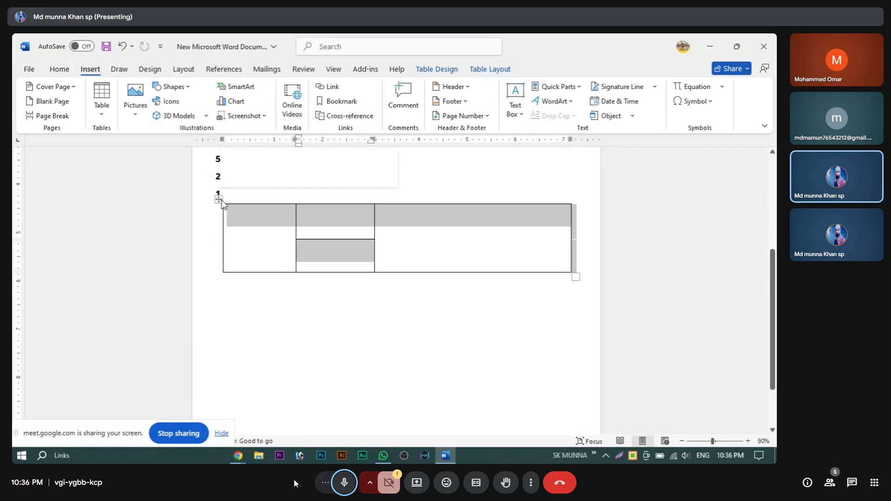
pyautogui.rightClick(218, 200)
pyautogui.click(251, 225)
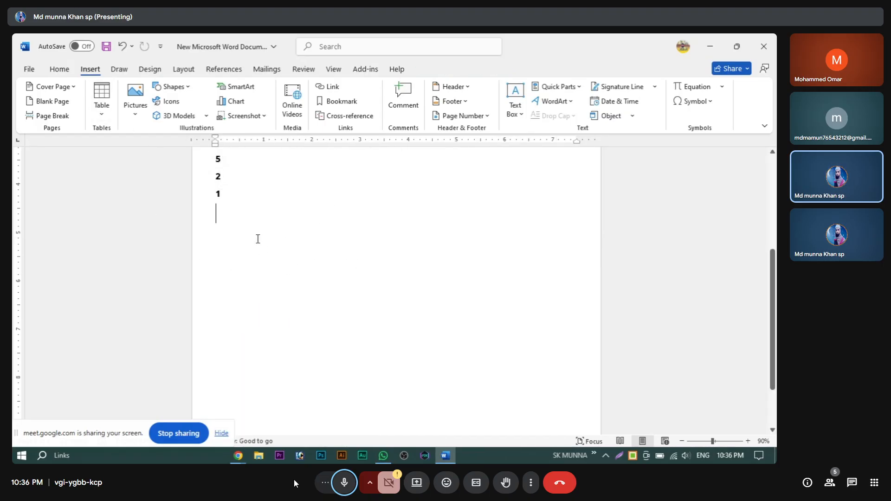
pyautogui.scroll(1, 333, 248)
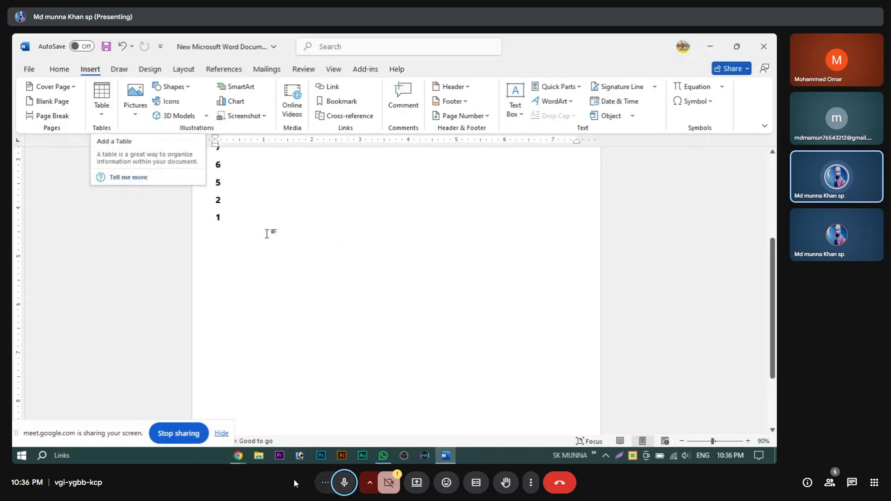
pyautogui.click(101, 103)
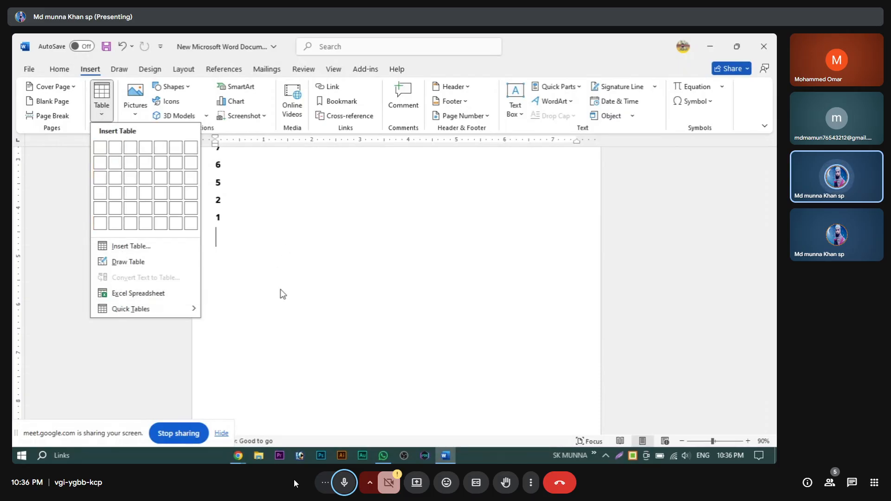
pyautogui.click(120, 293)
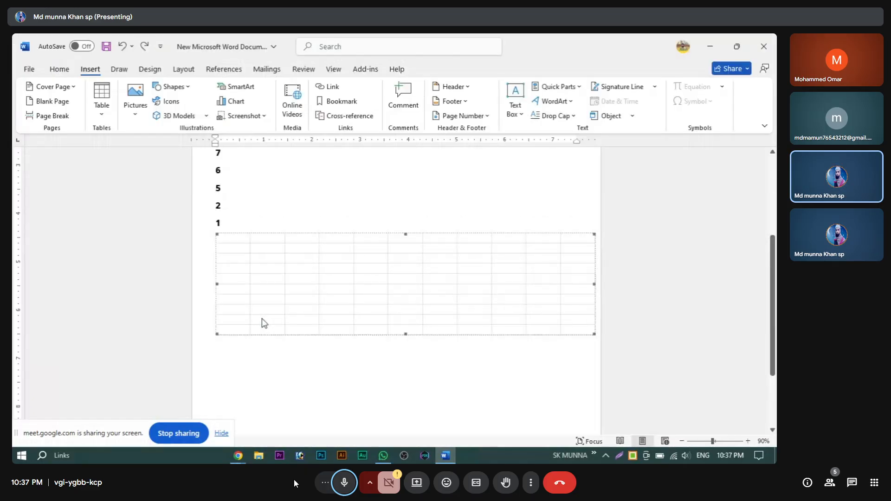
pyautogui.click(100, 116)
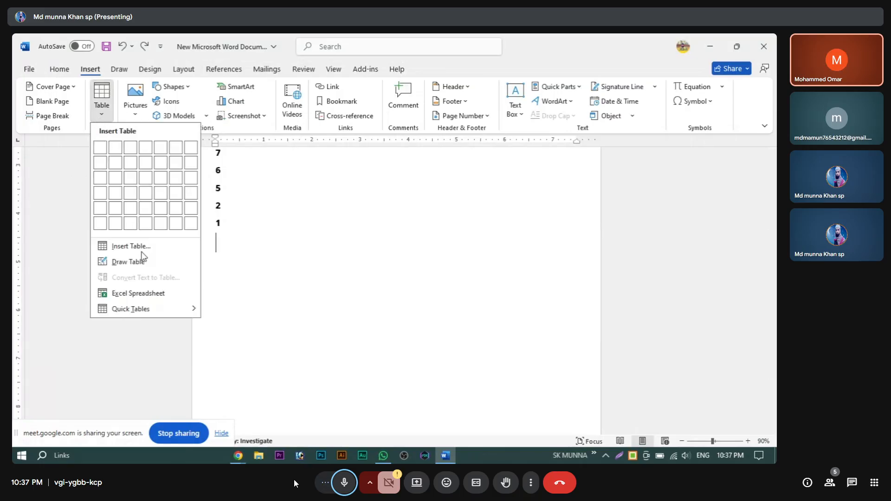
pyautogui.moveTo(131, 309)
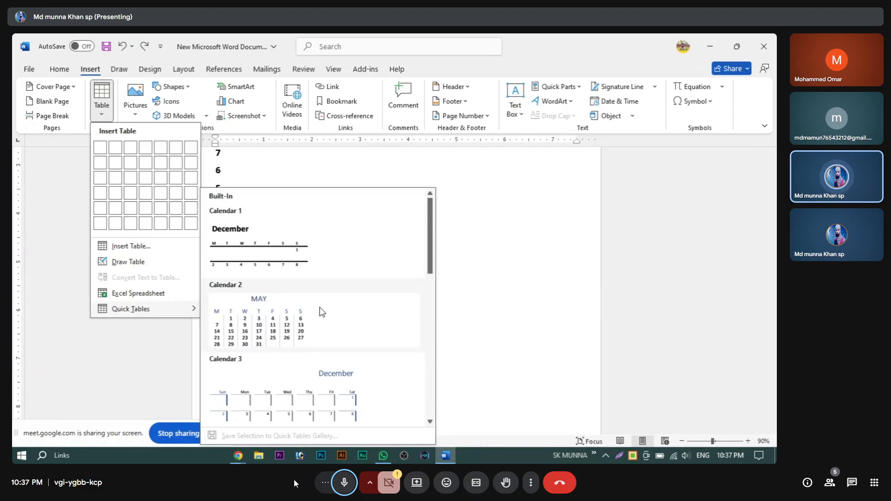
pyautogui.click(461, 249)
pyautogui.scroll(-3, 419, 273)
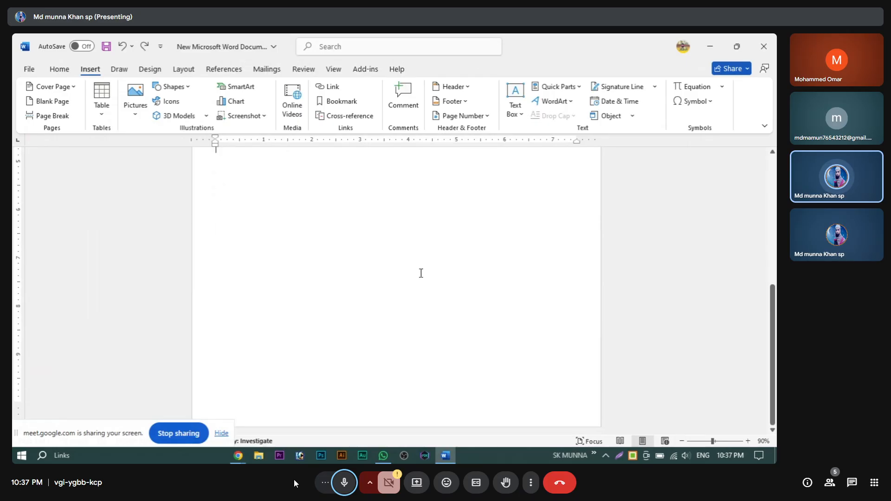
pyautogui.scroll(6, 420, 273)
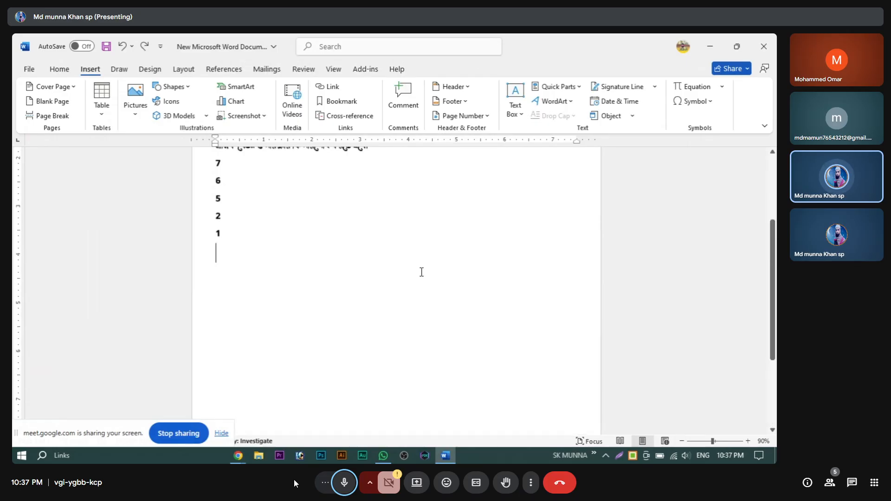
pyautogui.click(68, 90)
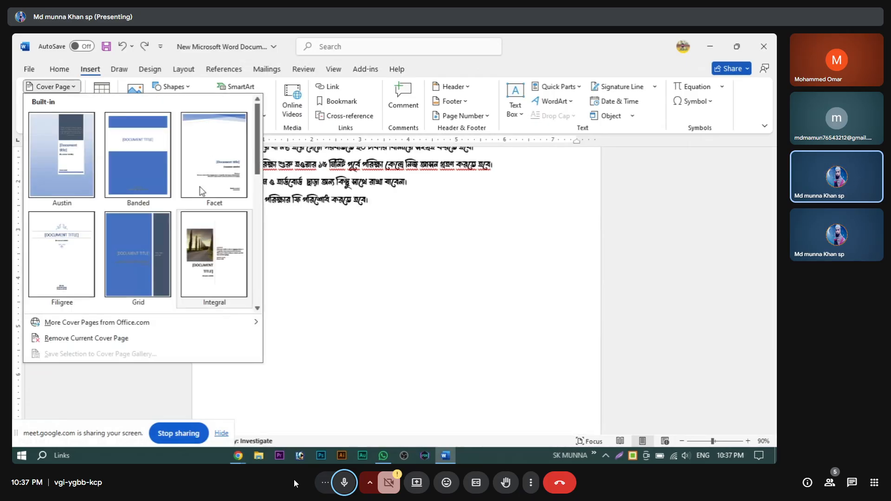
pyautogui.scroll(-5, 183, 225)
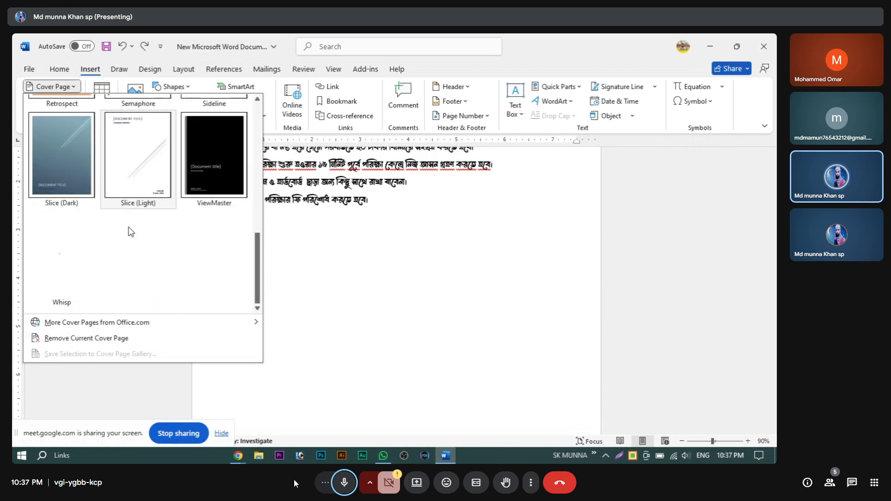
pyautogui.scroll(4, 139, 237)
pyautogui.click(364, 301)
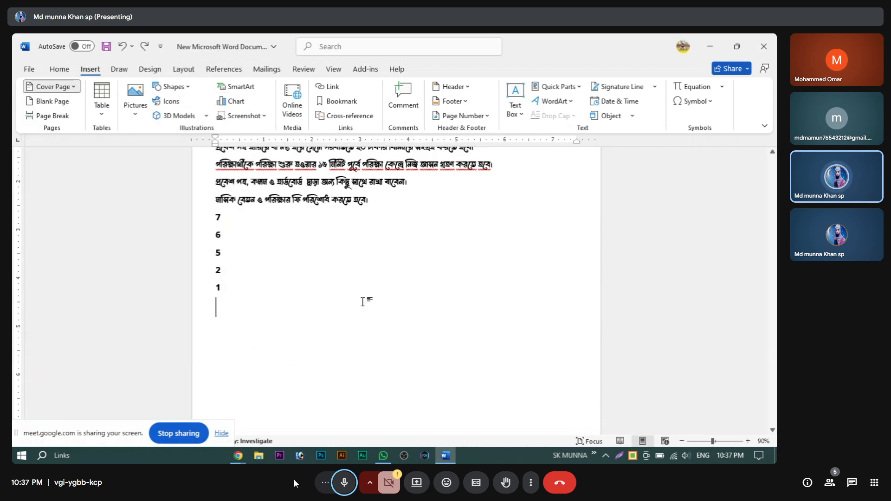
# Step: Insert the Calendar 2 MAY quick table below list item 1 and resize it by dragging
pyautogui.click(107, 114)
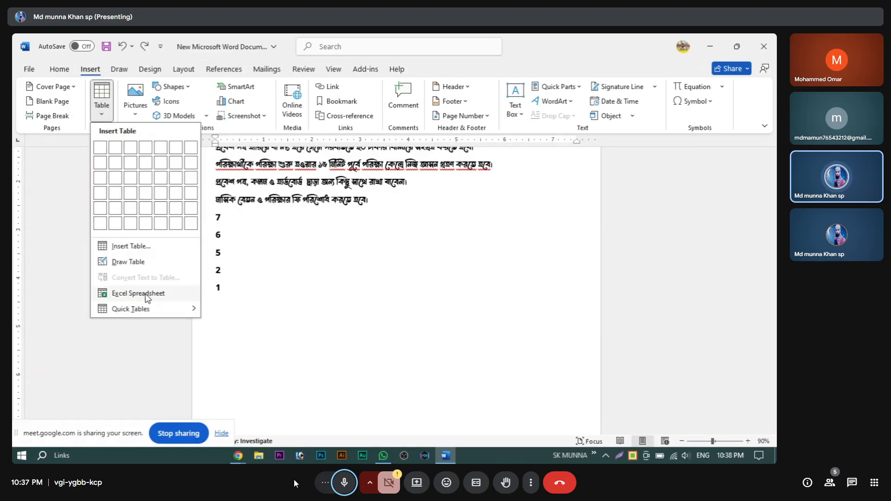
pyautogui.moveTo(144, 315)
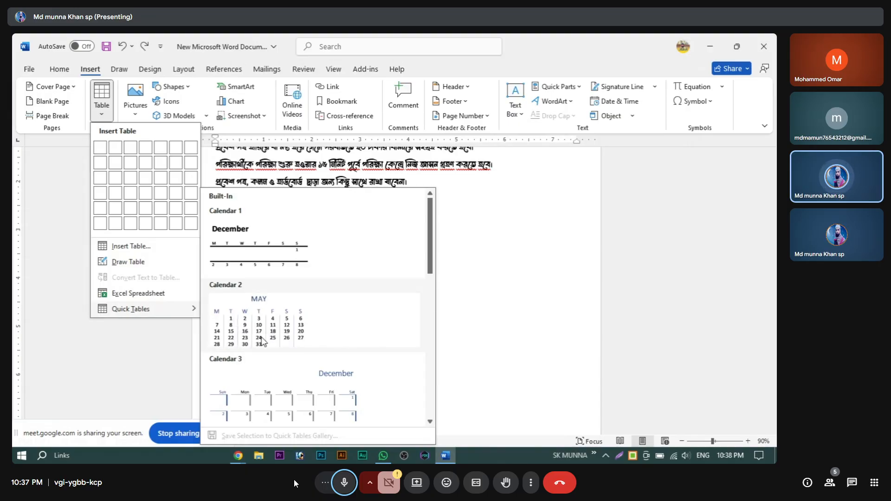
pyautogui.click(259, 336)
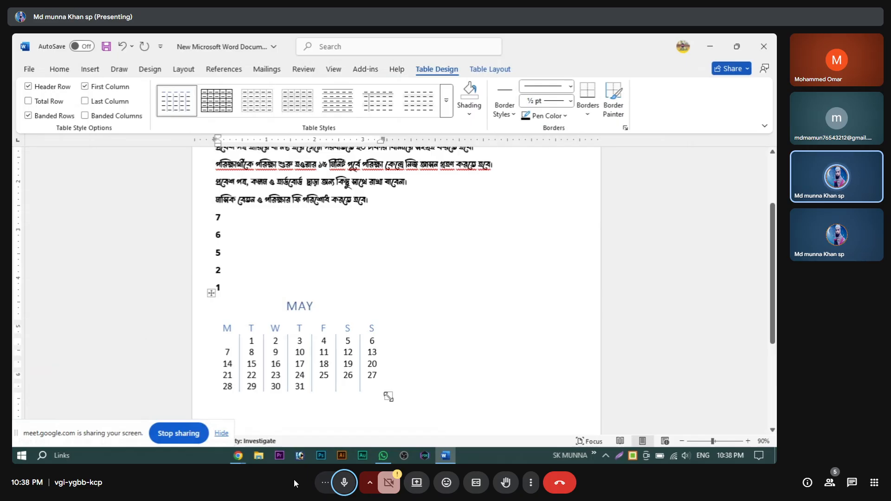
pyautogui.moveTo(388, 397); pyautogui.dragTo(477, 422)
pyautogui.scroll(-5, 464, 353)
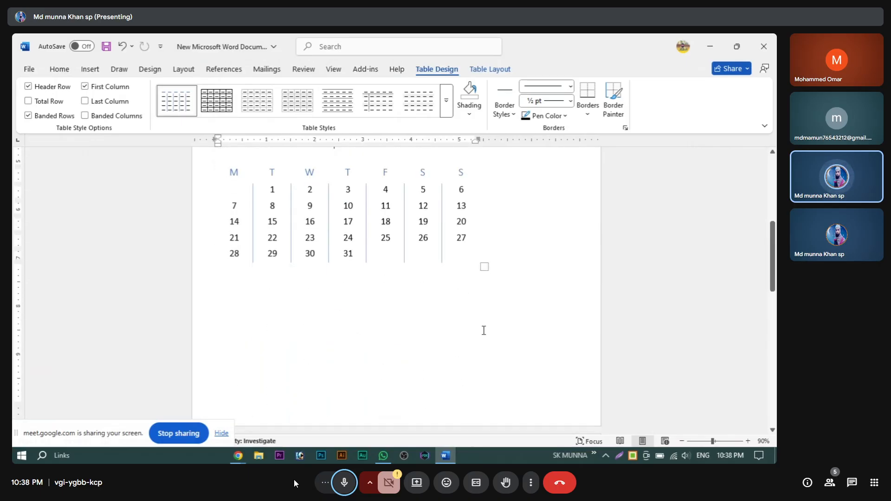
pyautogui.moveTo(485, 268); pyautogui.dragTo(445, 269)
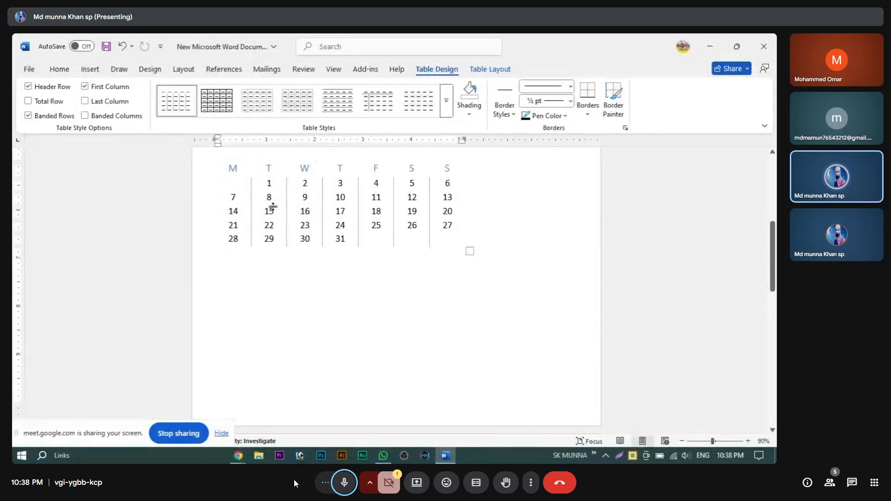
# Step: Replace the 1 in the calendar's first T date cell with the Bengali letter ব
pyautogui.click(288, 191)
pyautogui.press('BackSpace')
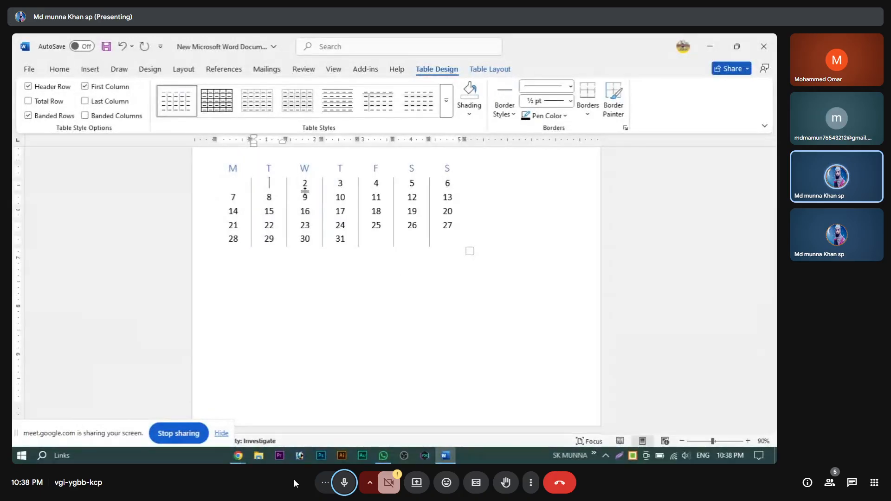
pyautogui.write('বক')
pyautogui.press('BackSpace')
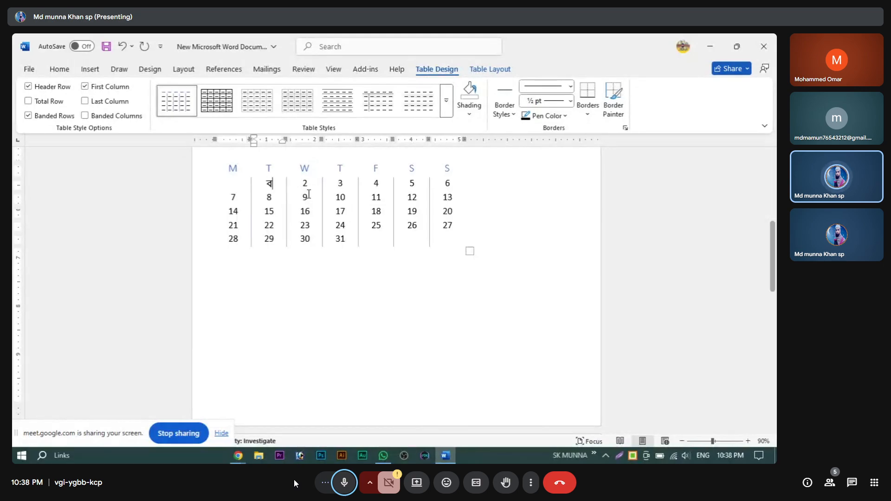
pyautogui.scroll(3, 157, 189)
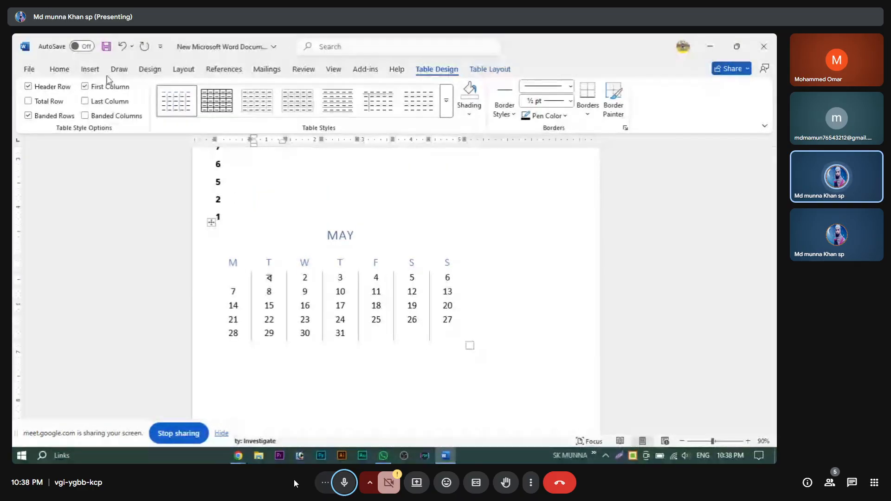
pyautogui.click(90, 69)
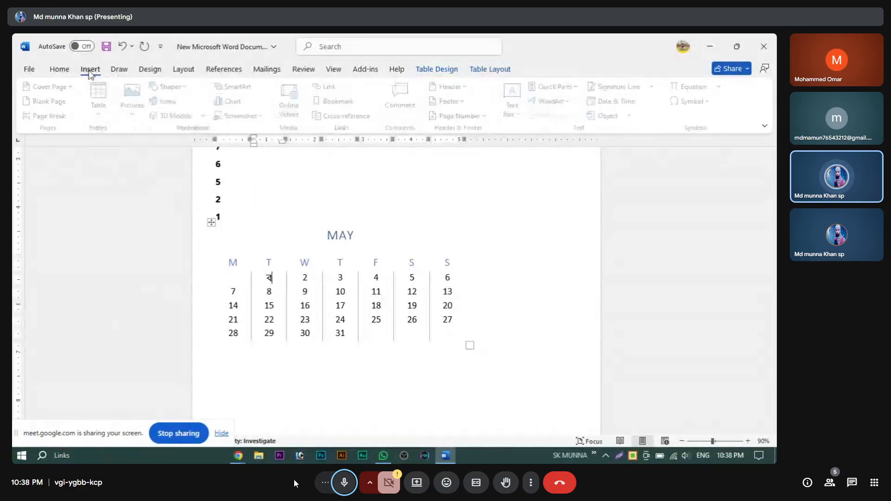
# Step: Nest the Matrix quick table of Points A–E distances inside the calendar's first T cell
pyautogui.click(101, 113)
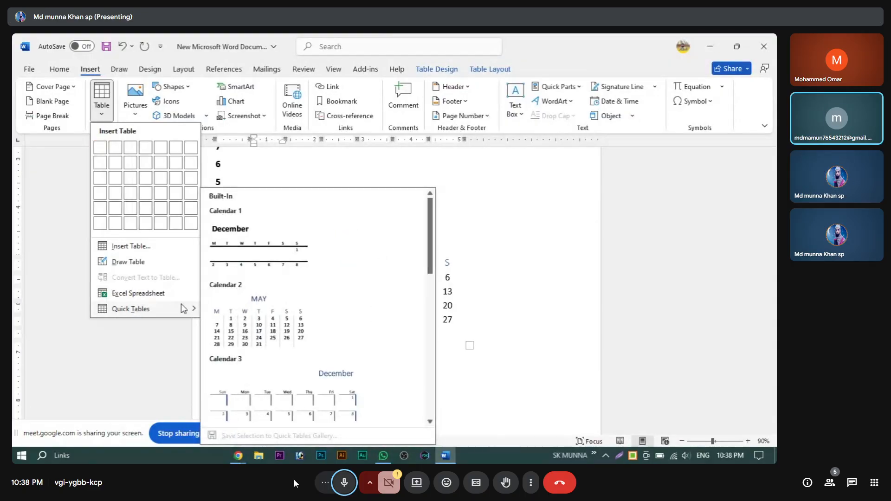
pyautogui.scroll(-5, 316, 374)
pyautogui.scroll(-5, 260, 286)
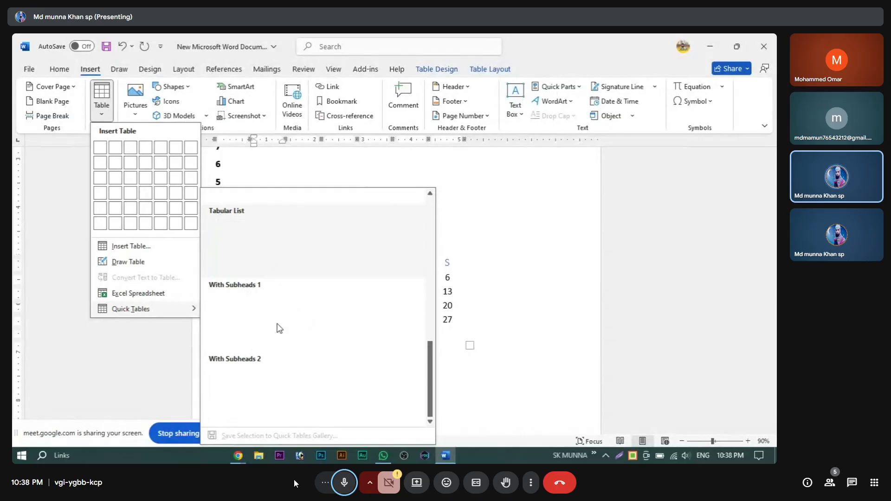
pyautogui.scroll(5, 279, 329)
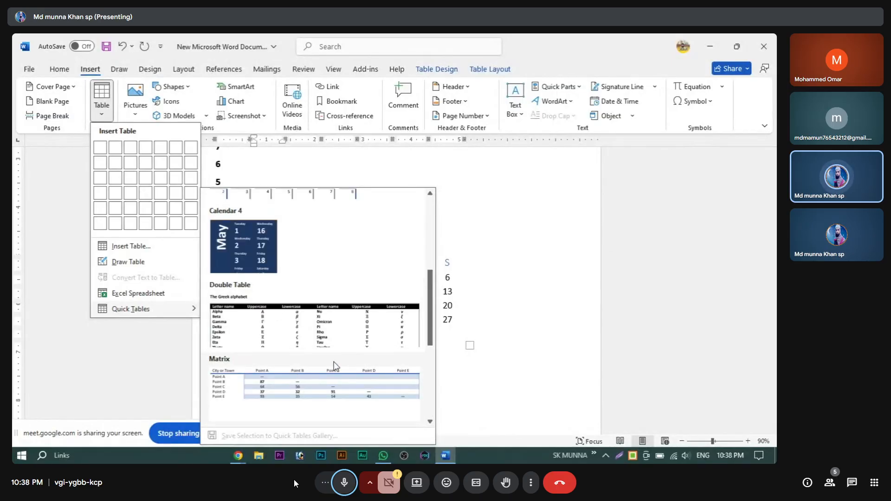
pyautogui.moveTo(429, 325); pyautogui.dragTo(426, 381)
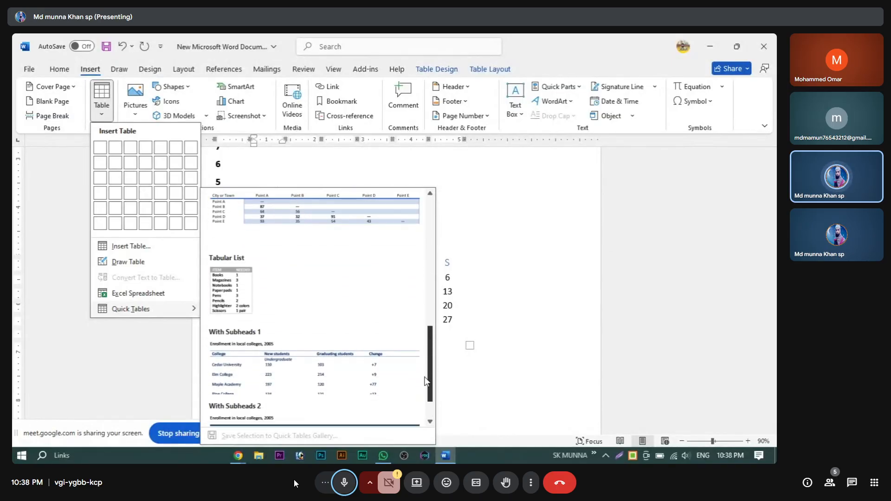
pyautogui.click(305, 209)
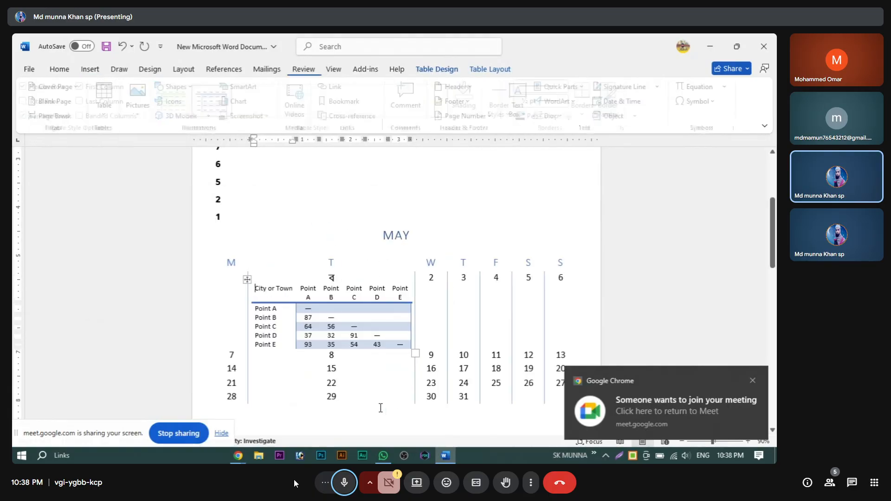
pyautogui.click(238, 455)
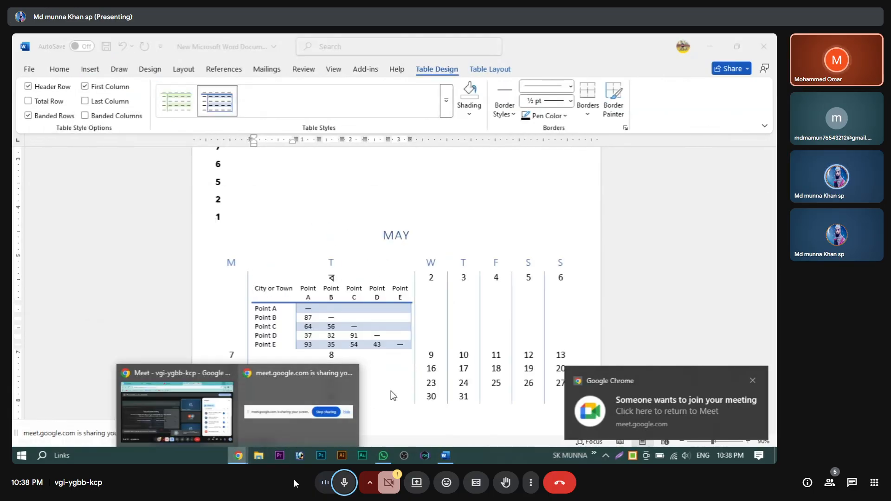
# Step: Admit the waiting participant in Google Meet, raising contributors to six, then return to Word
pyautogui.click(224, 437)
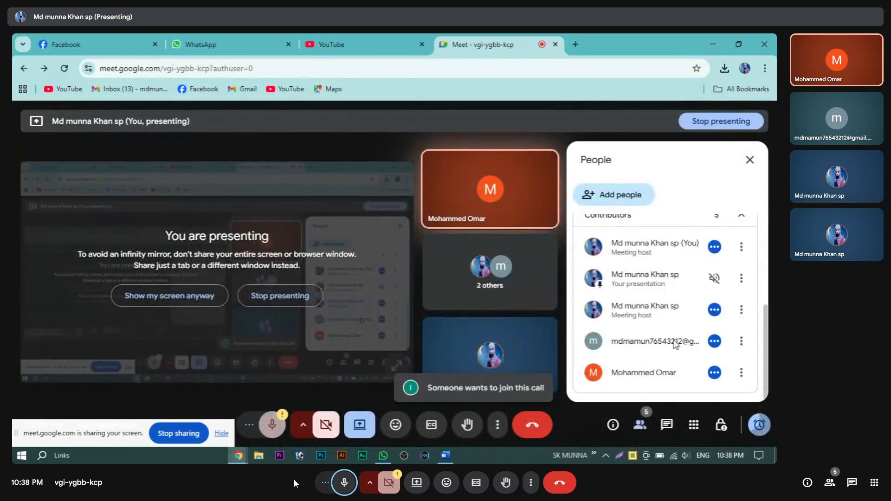
pyautogui.scroll(4, 675, 344)
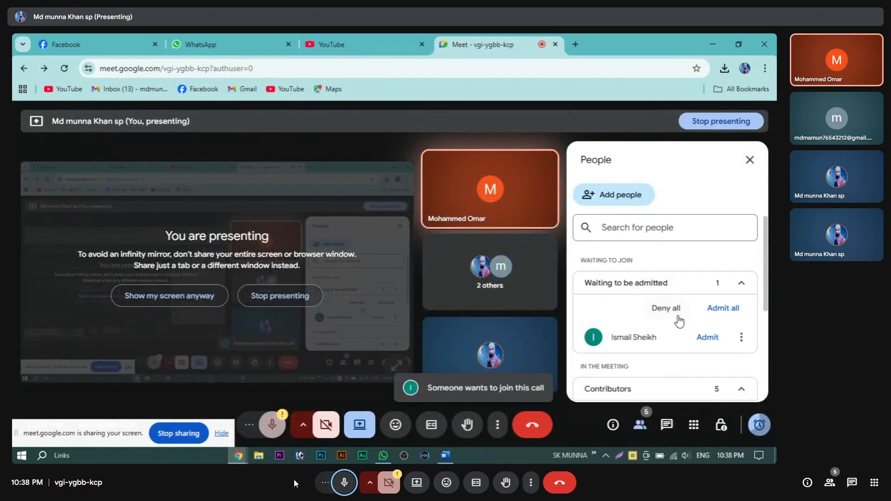
pyautogui.click(706, 340)
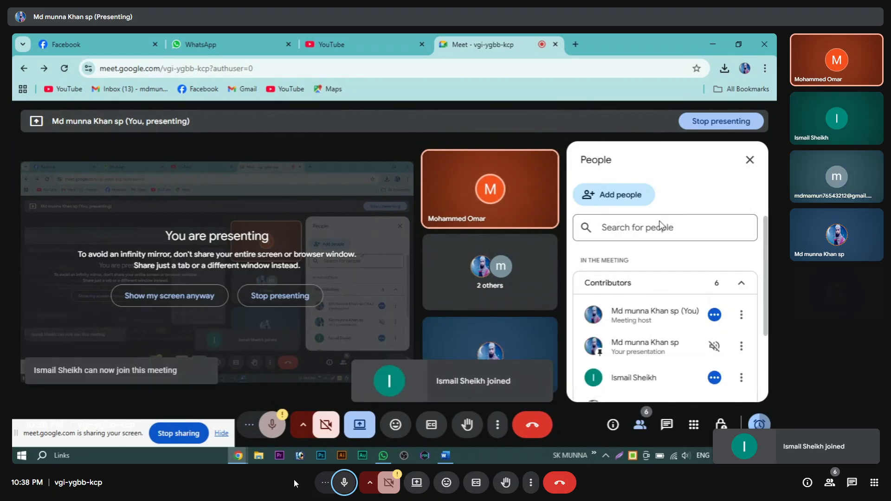
pyautogui.click(238, 457)
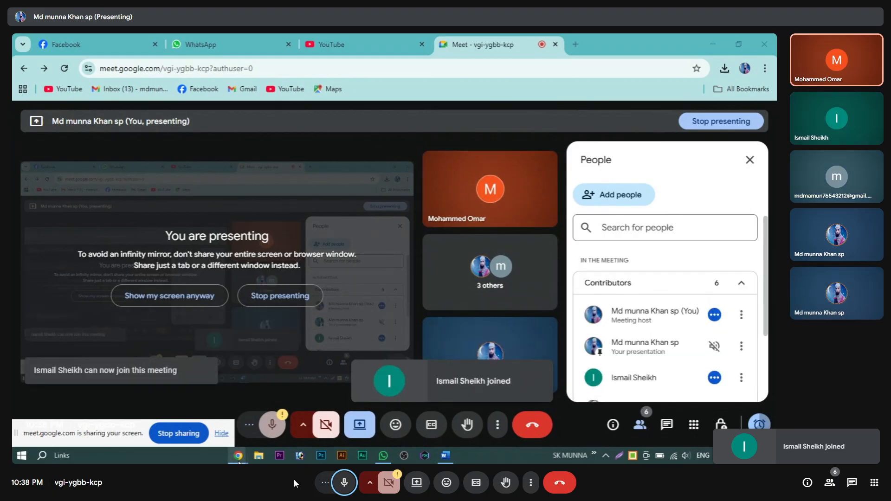
pyautogui.click(702, 42)
# Step: Start a fresh blank page below the calendar and bring up the Quick Tables gallery
pyautogui.scroll(-3, 423, 330)
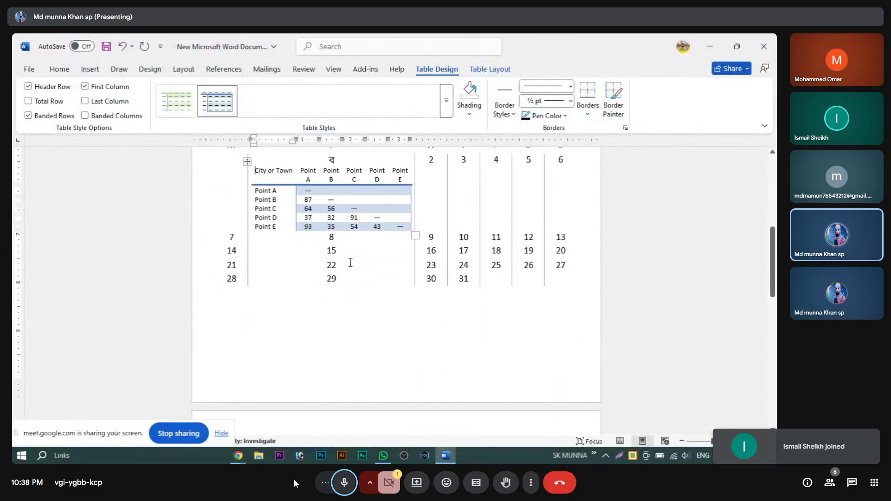
pyautogui.click(353, 349)
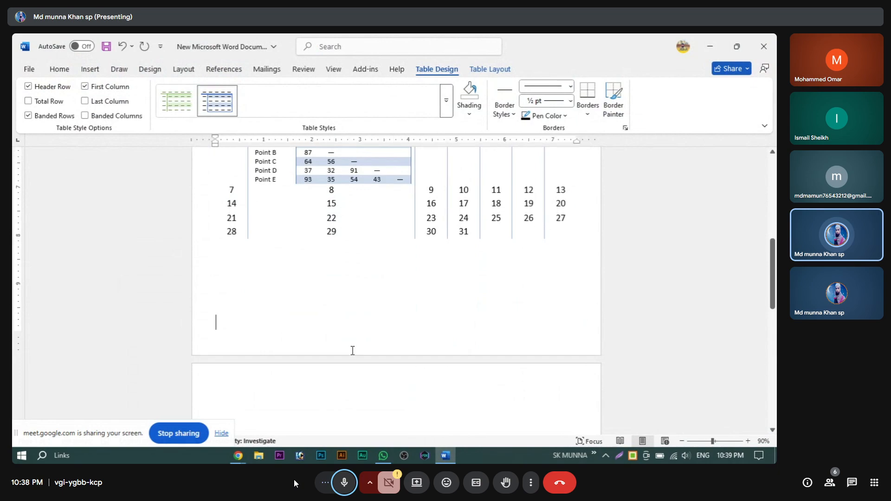
pyautogui.press('Return')
pyautogui.press('Return')
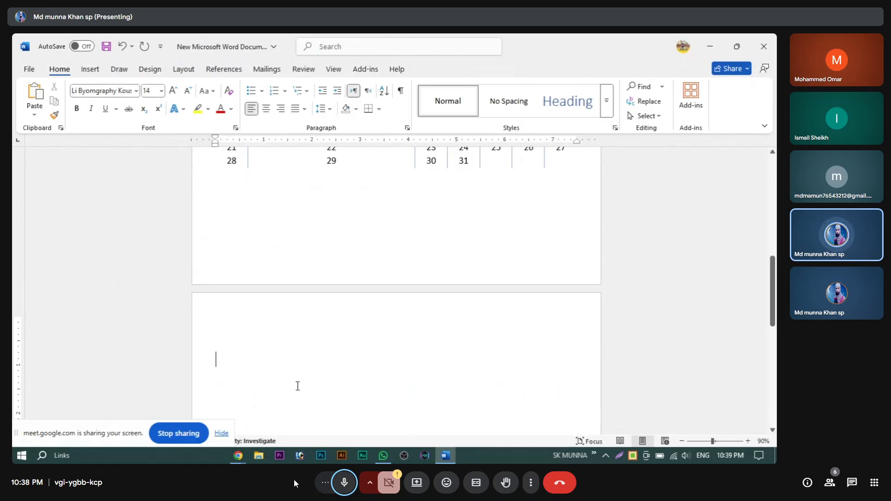
pyautogui.click(91, 69)
pyautogui.click(102, 116)
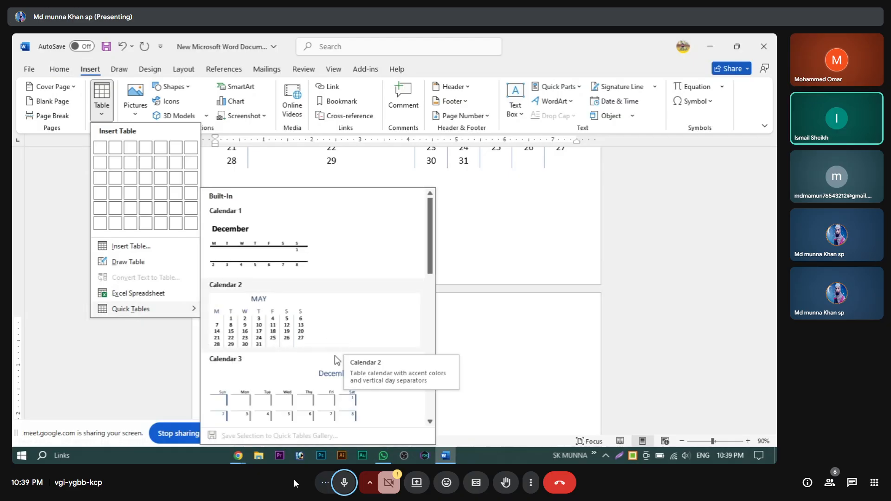
# Step: Insert the With Subheads 1 quick table 'Enrollment in local colleges, 2005' on page 2
pyautogui.scroll(-3, 297, 371)
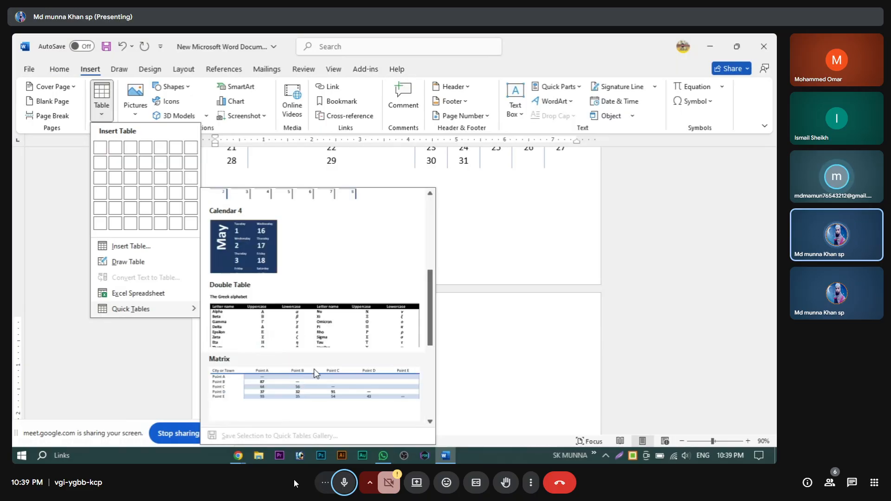
pyautogui.scroll(-5, 432, 332)
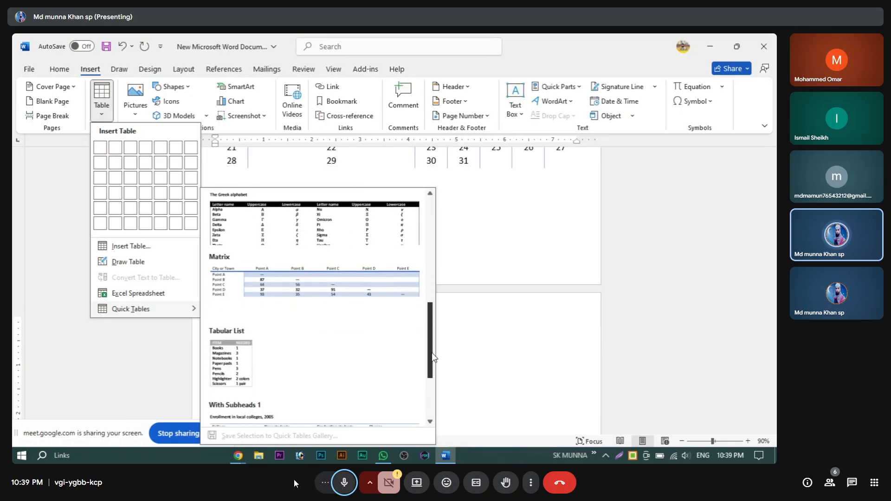
pyautogui.scroll(-1, 427, 394)
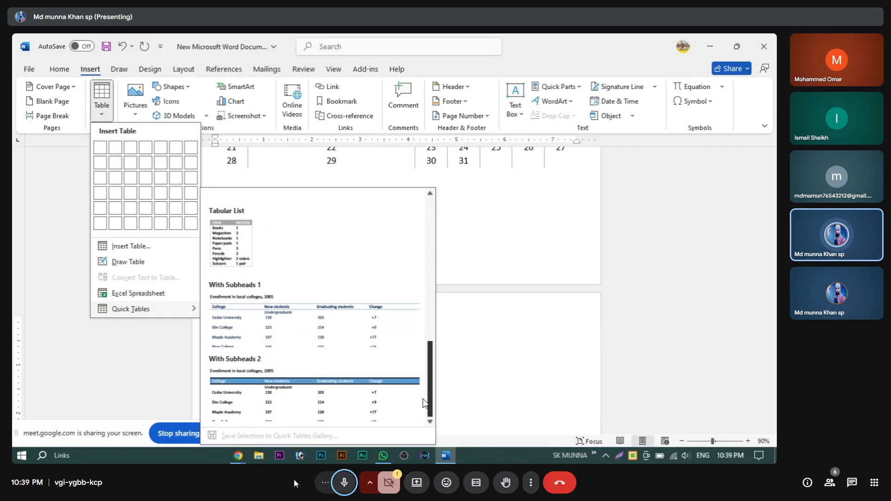
pyautogui.scroll(1, 424, 394)
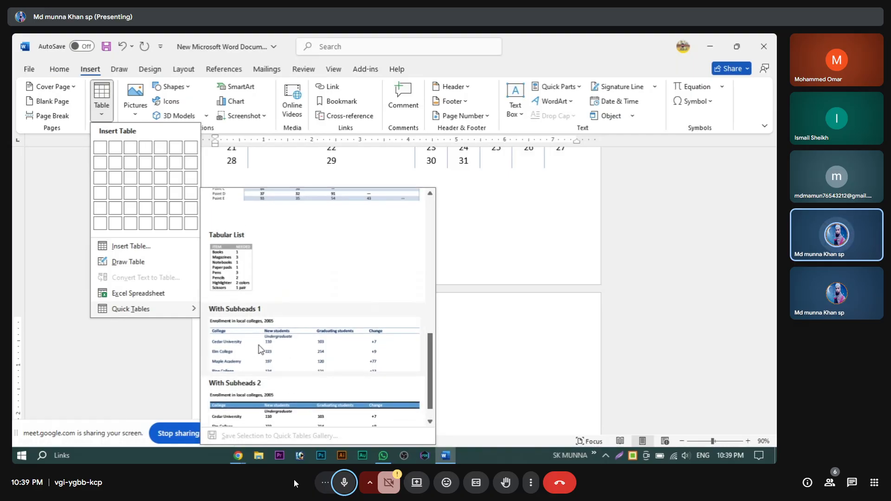
pyautogui.click(240, 348)
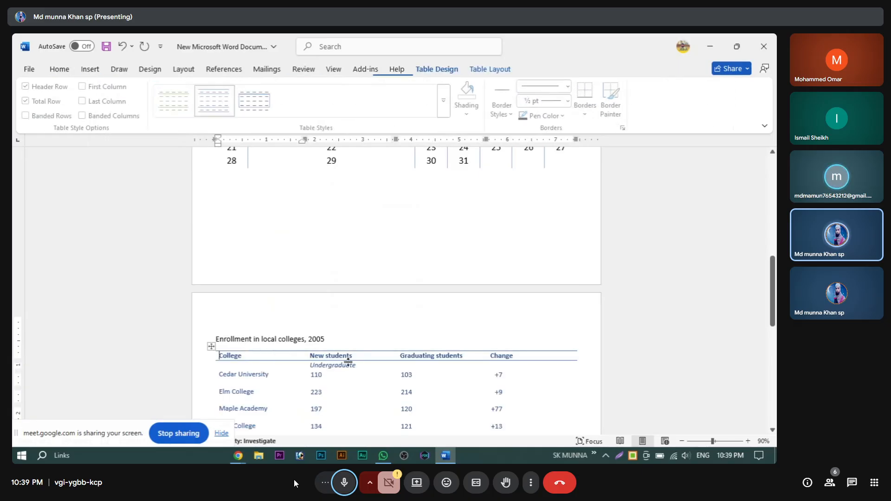
pyautogui.scroll(-2, 352, 353)
pyautogui.scroll(-2, 498, 362)
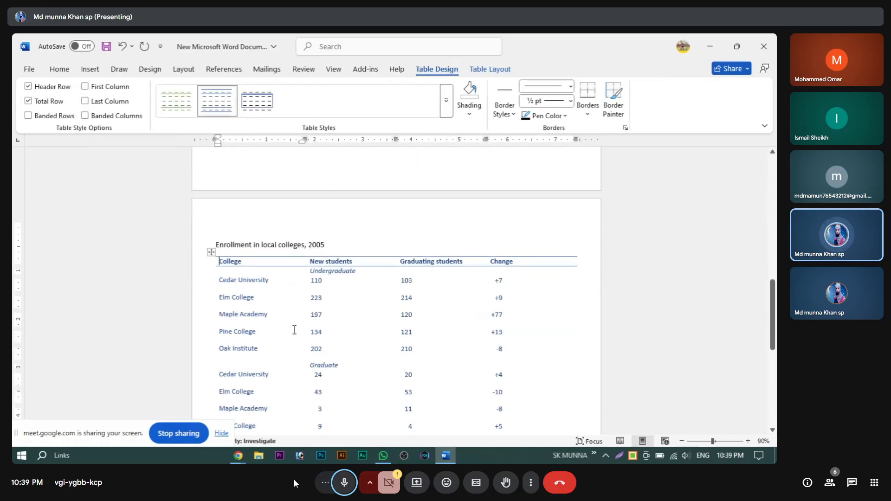
pyautogui.click(318, 315)
pyautogui.scroll(-6, 374, 367)
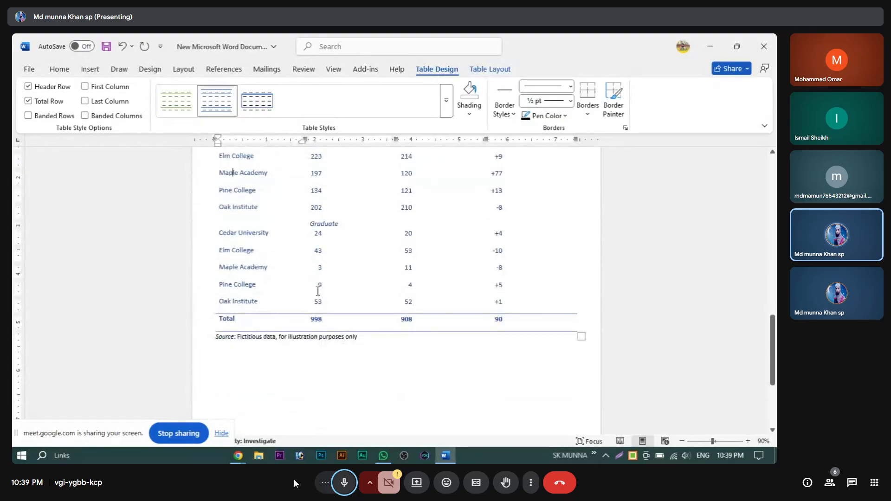
pyautogui.scroll(7, 317, 291)
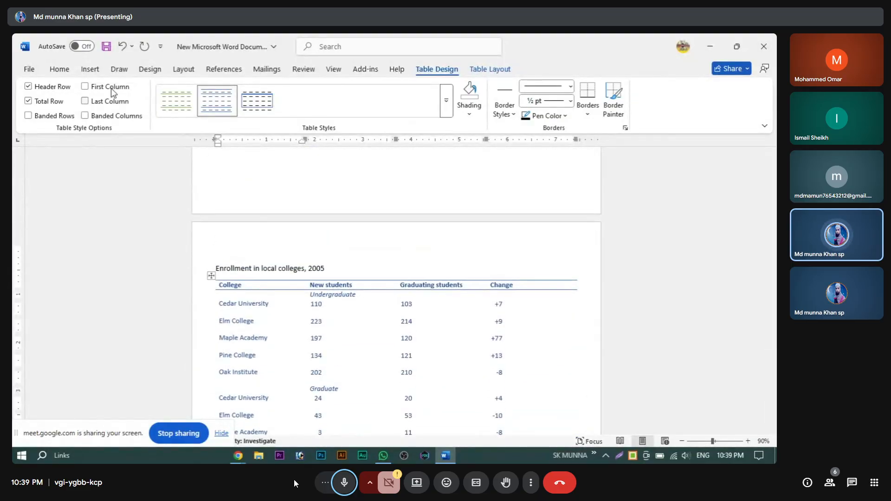
pyautogui.click(89, 70)
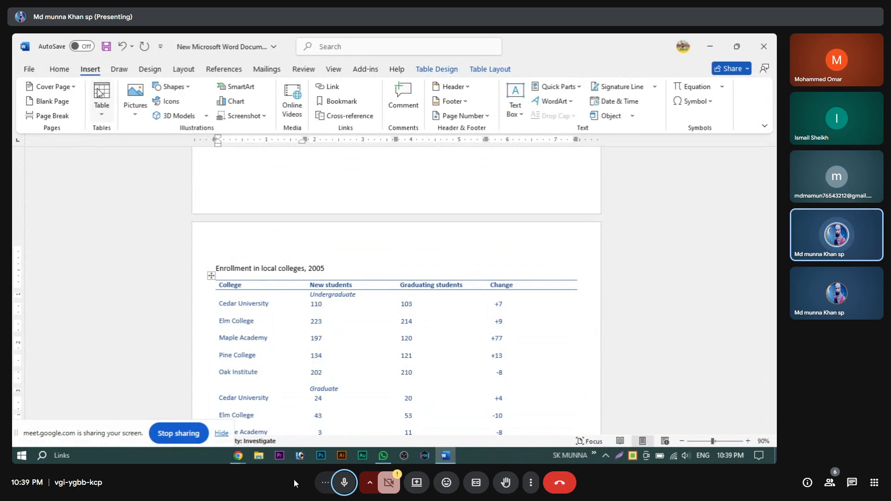
# Step: Cut the whole enrollment table, leaving only its title line and Source note
pyautogui.click(101, 111)
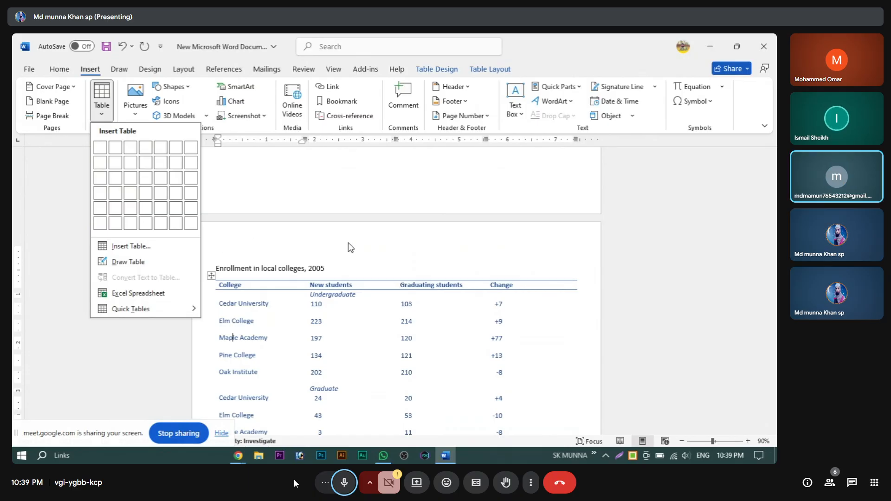
pyautogui.click(320, 250)
pyautogui.click(211, 276)
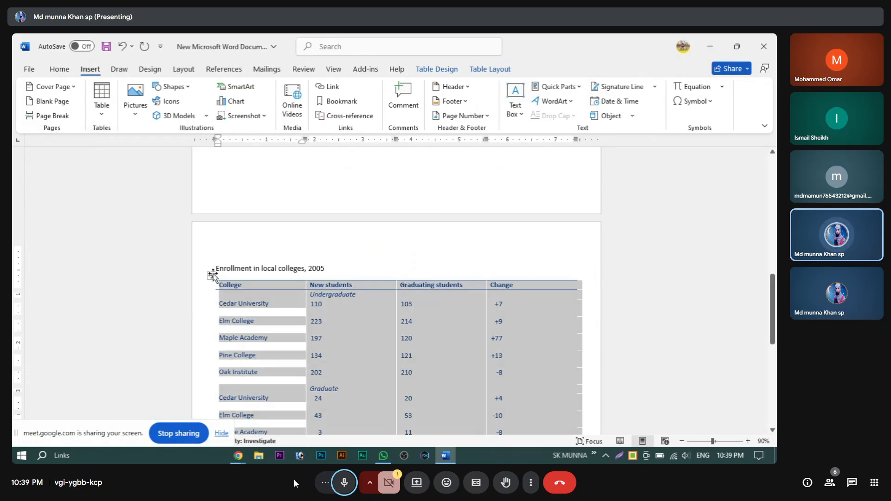
pyautogui.rightClick(211, 275)
pyautogui.click(236, 222)
pyautogui.scroll(1, 277, 274)
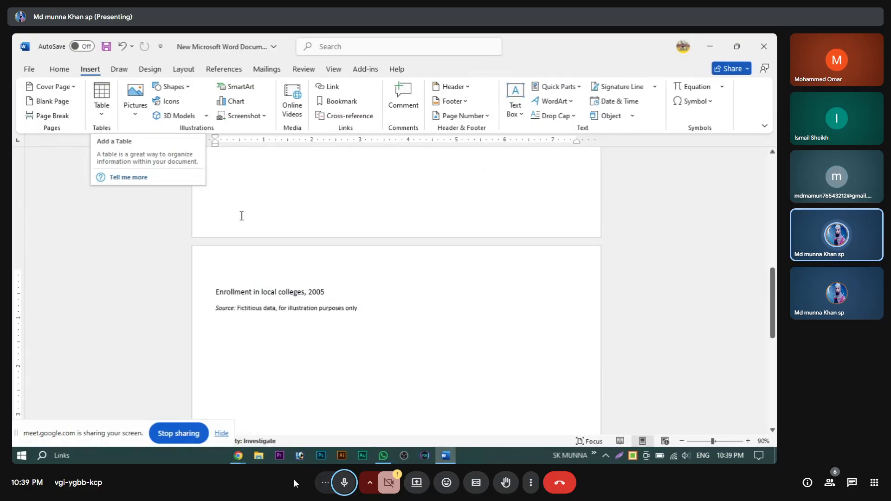
pyautogui.scroll(15, 375, 382)
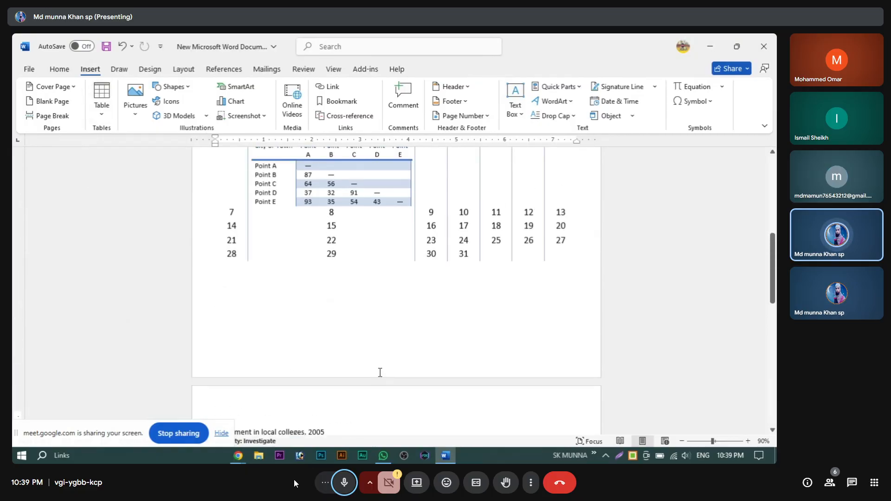
pyautogui.scroll(1, 398, 250)
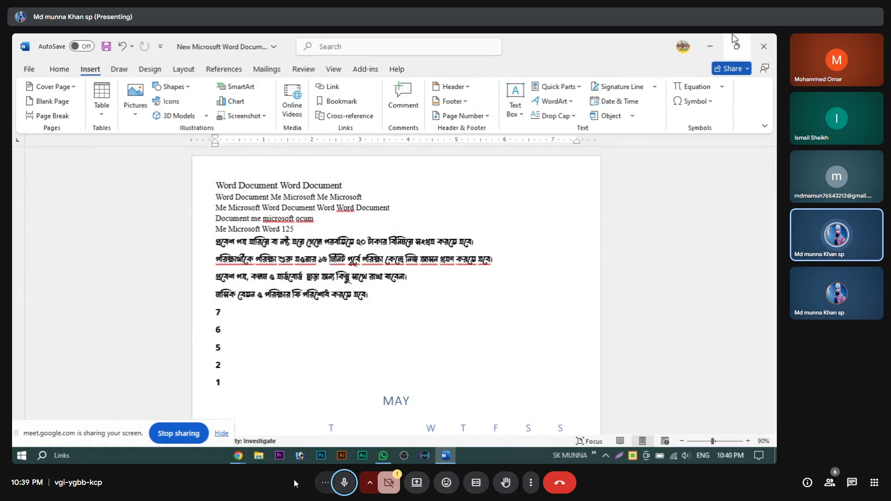
# Step: Close the document without saving and create a new blank Word document on the desktop
pyautogui.click(763, 47)
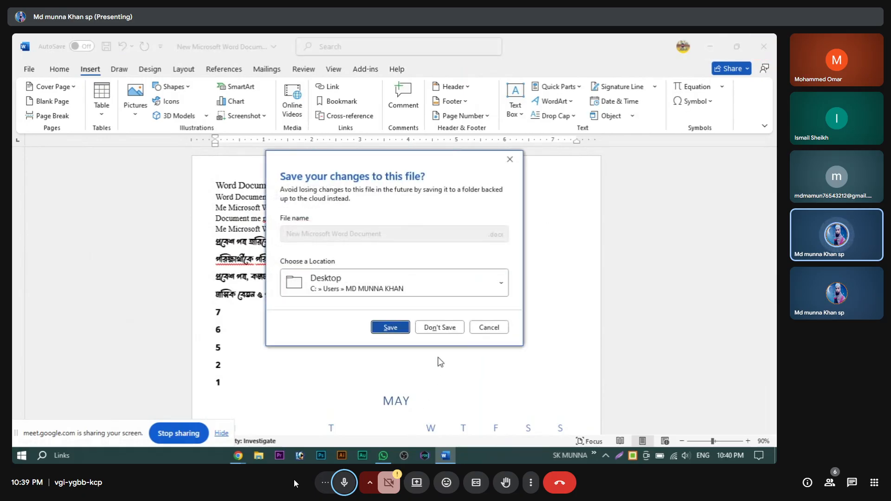
pyautogui.click(446, 327)
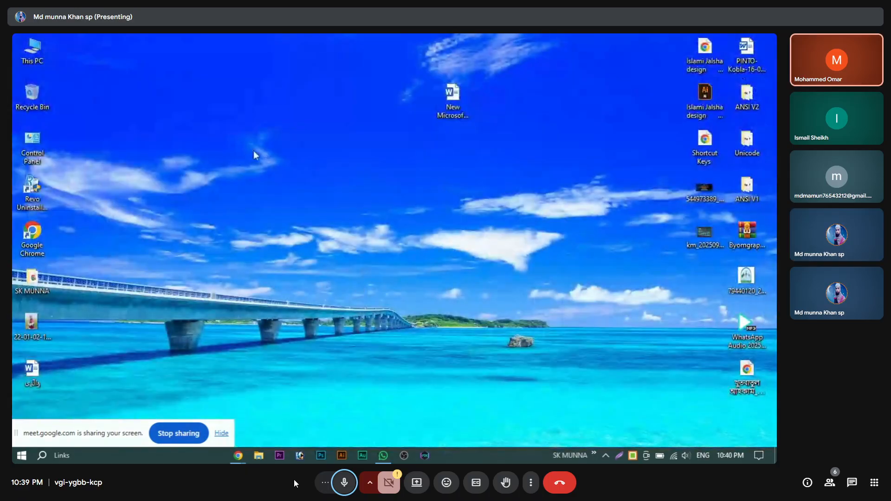
pyautogui.rightClick(231, 132)
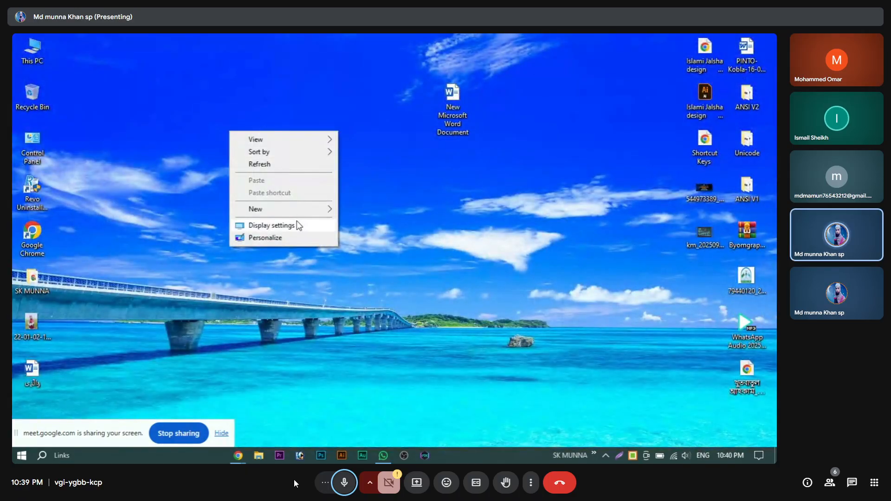
pyautogui.moveTo(332, 208)
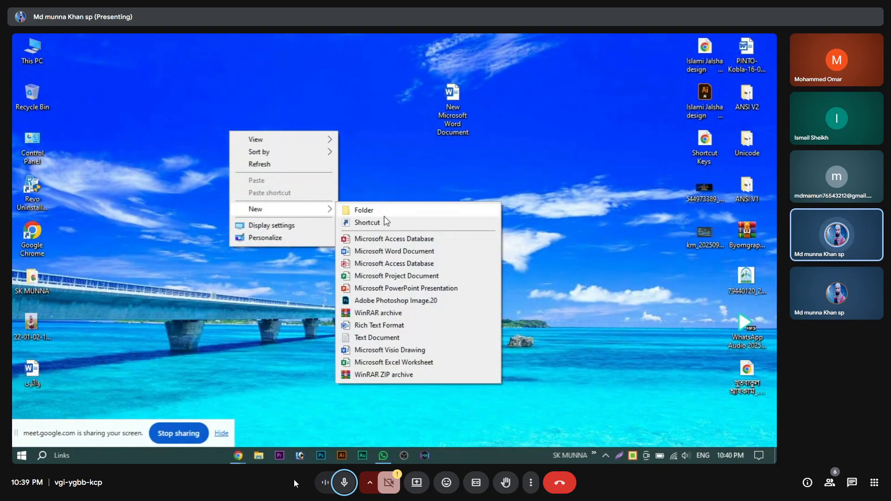
pyautogui.click(398, 256)
pyautogui.click(244, 145)
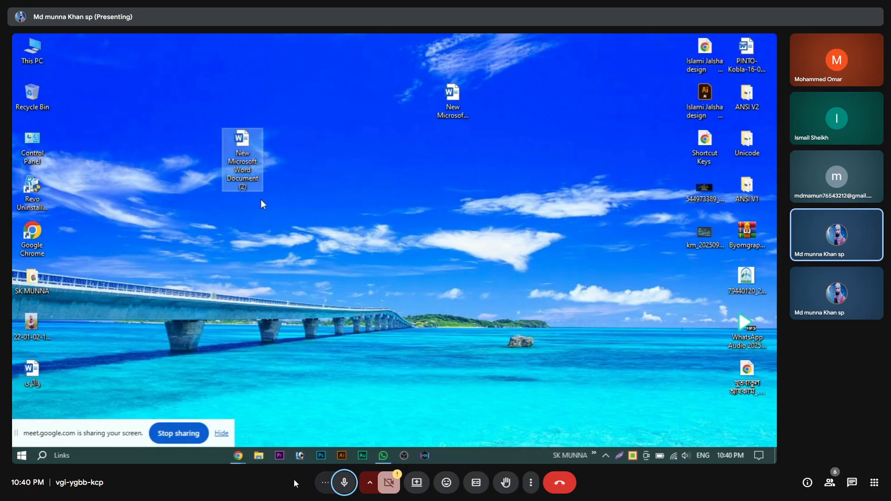
# Step: Rename the new Word file to 'প্রশ্ন' and open it
pyautogui.click(249, 175)
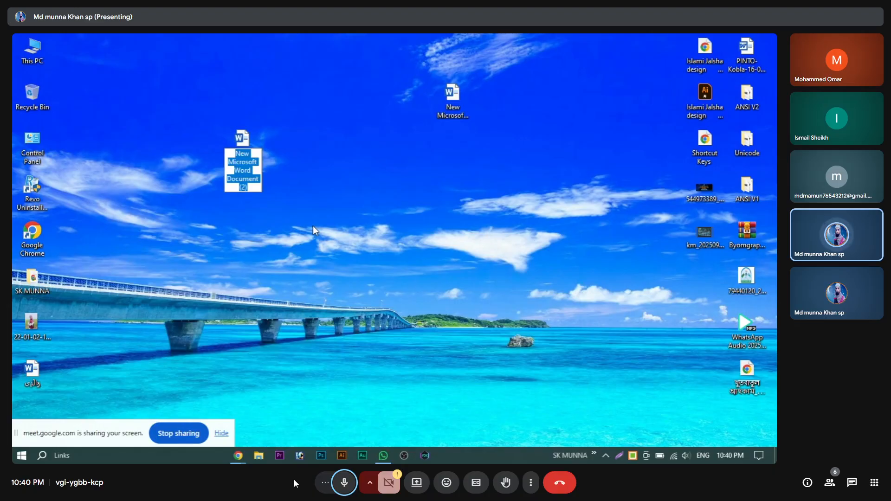
pyautogui.write('প্র')
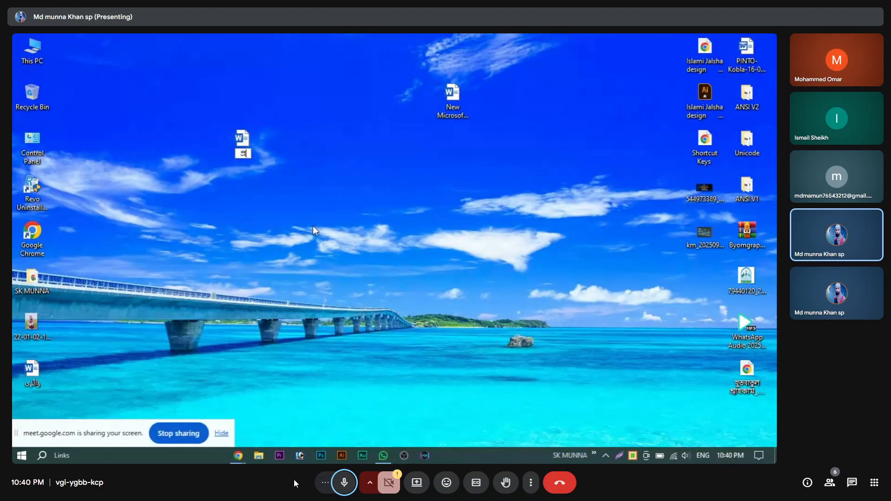
pyautogui.write('শ্ন')
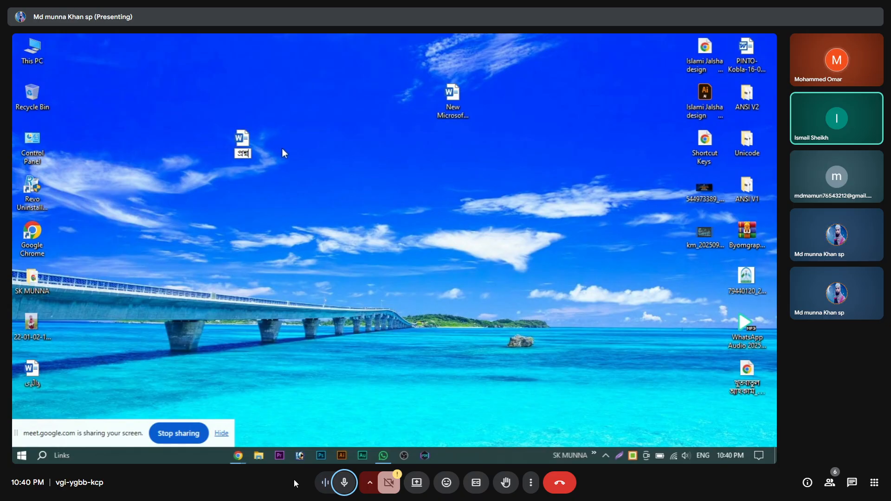
pyautogui.press('Return')
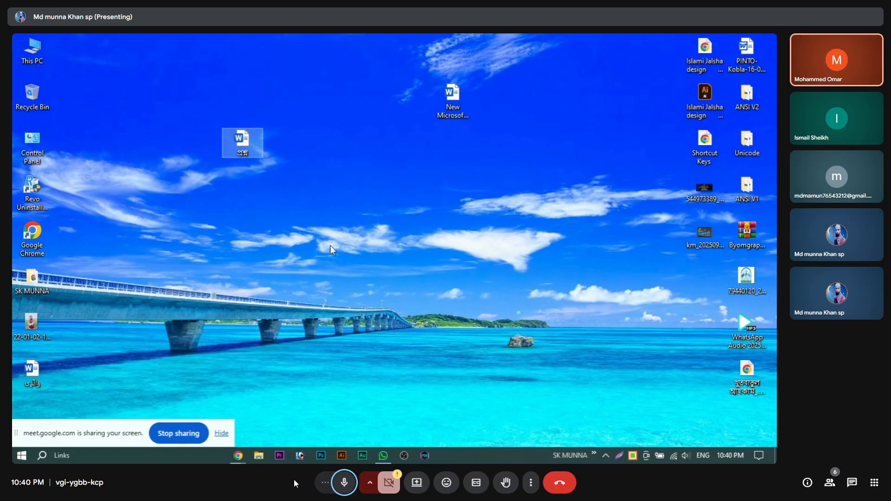
pyautogui.moveTo(224, 138); pyautogui.dragTo(155, 99)
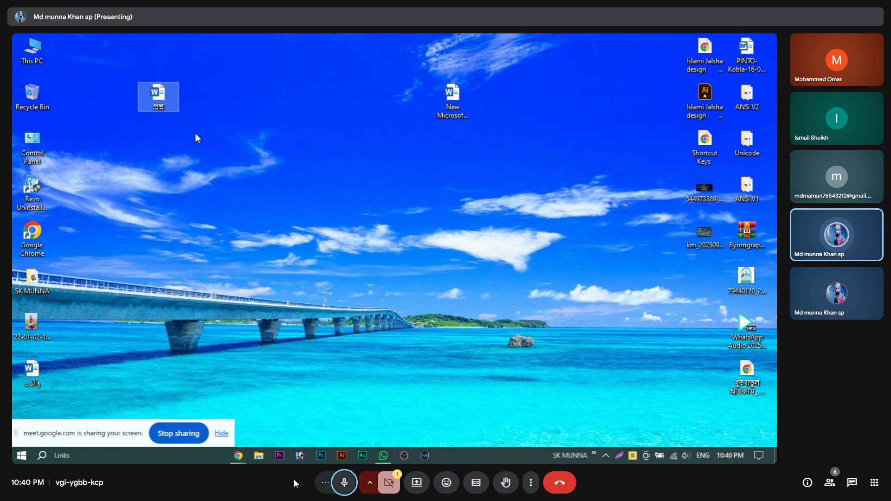
pyautogui.moveTo(164, 89); pyautogui.dragTo(218, 153)
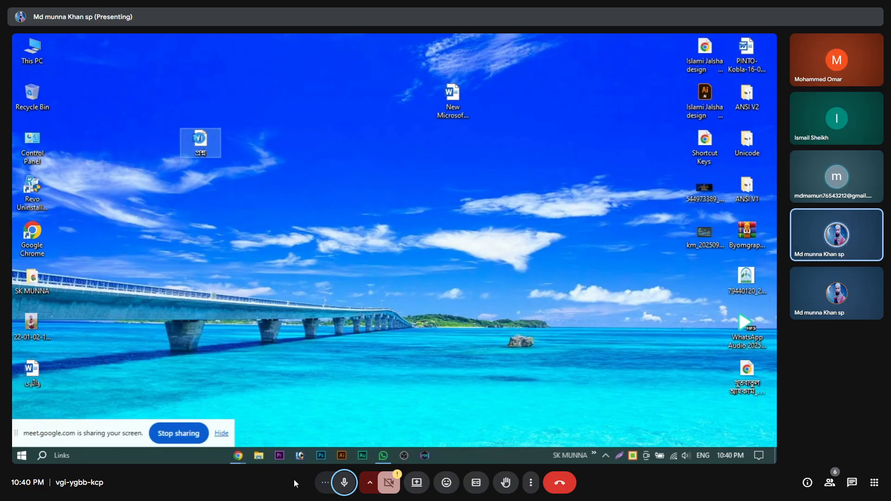
pyautogui.doubleClick(202, 141)
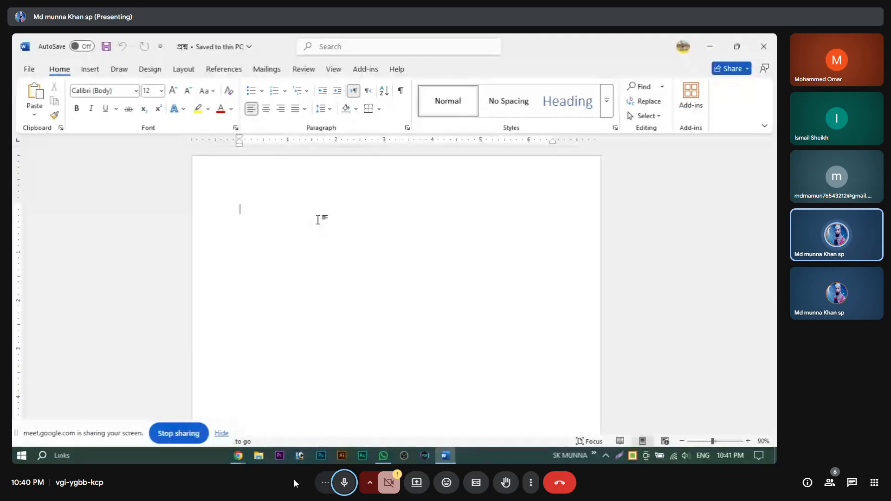
# Step: Apply the Narrow margin preset, 0.5 inch on every side, to the blank page
pyautogui.click(189, 73)
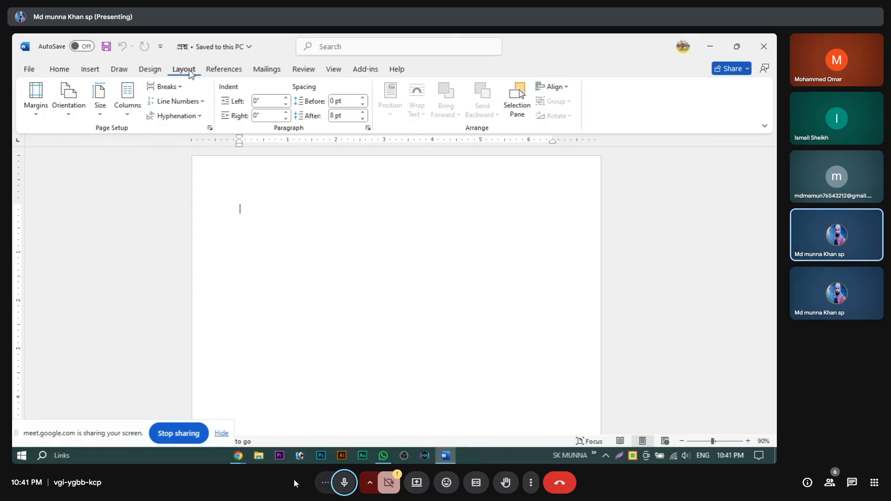
pyautogui.click(41, 106)
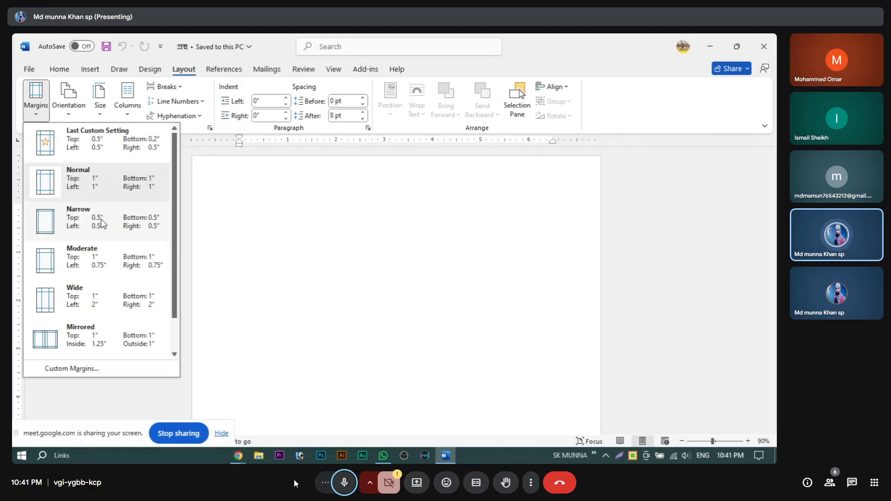
pyautogui.click(48, 222)
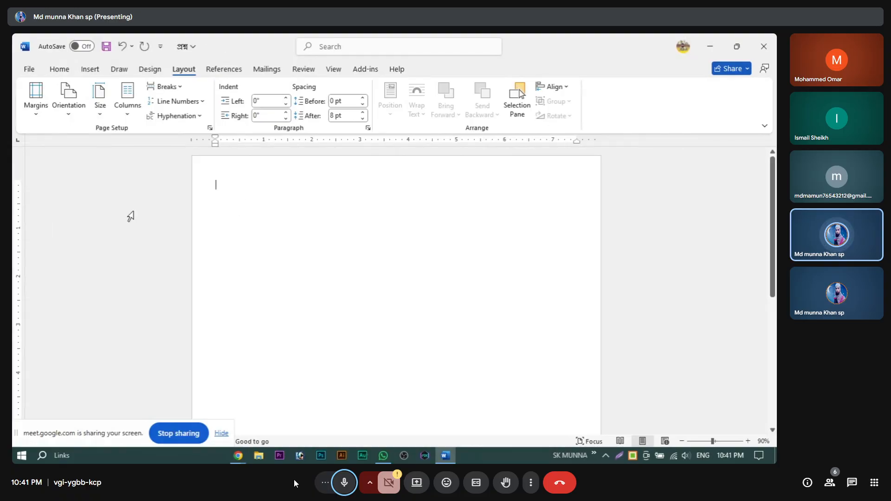
pyautogui.click(36, 95)
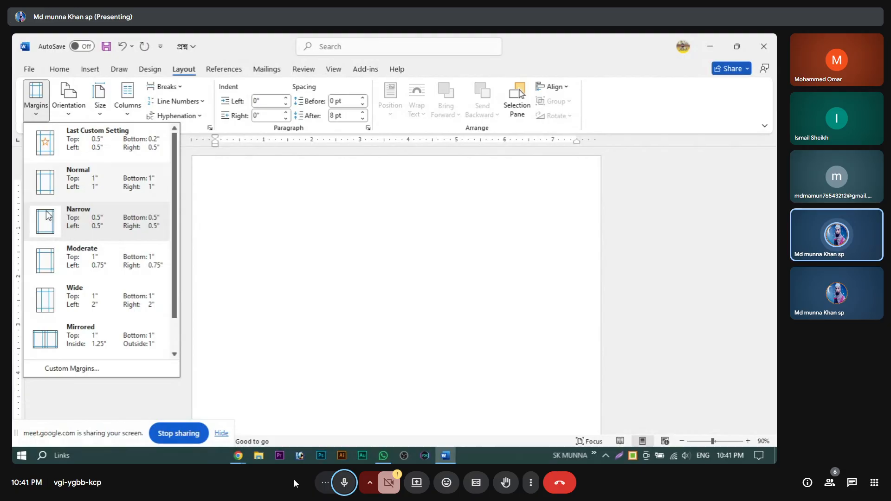
pyautogui.click(63, 225)
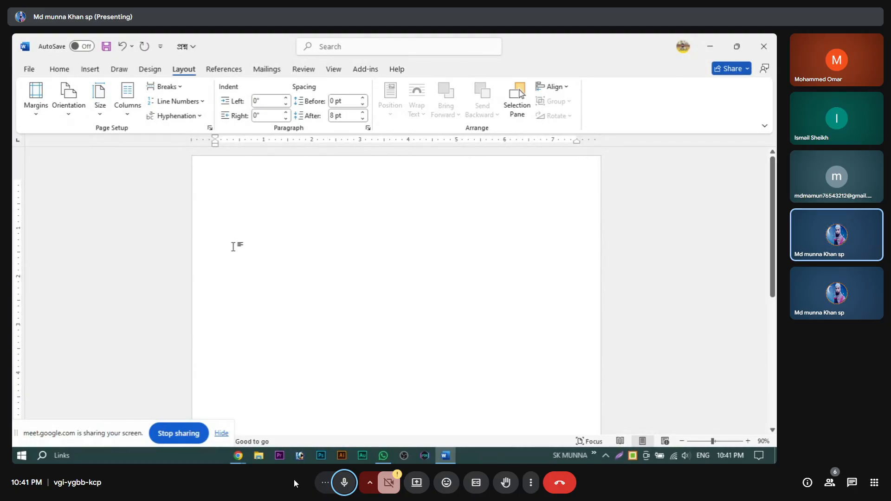
# Step: Set the page to landscape orientation and A4 paper size
pyautogui.click(68, 113)
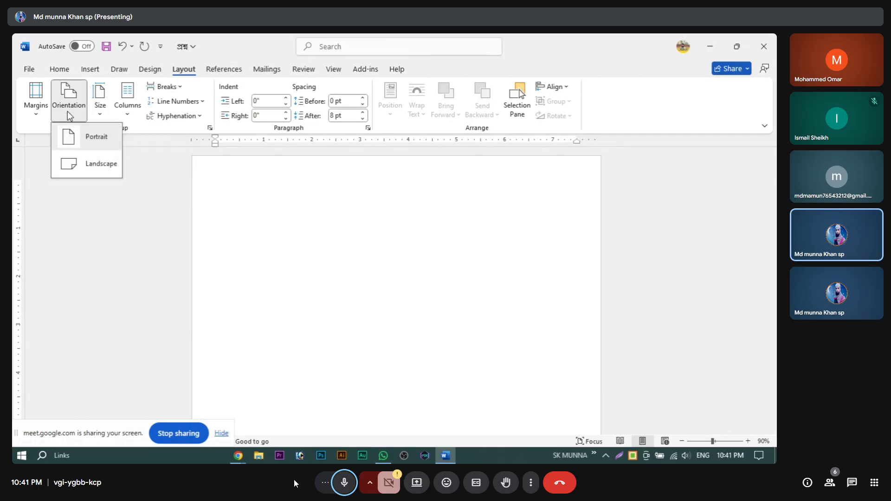
pyautogui.click(95, 169)
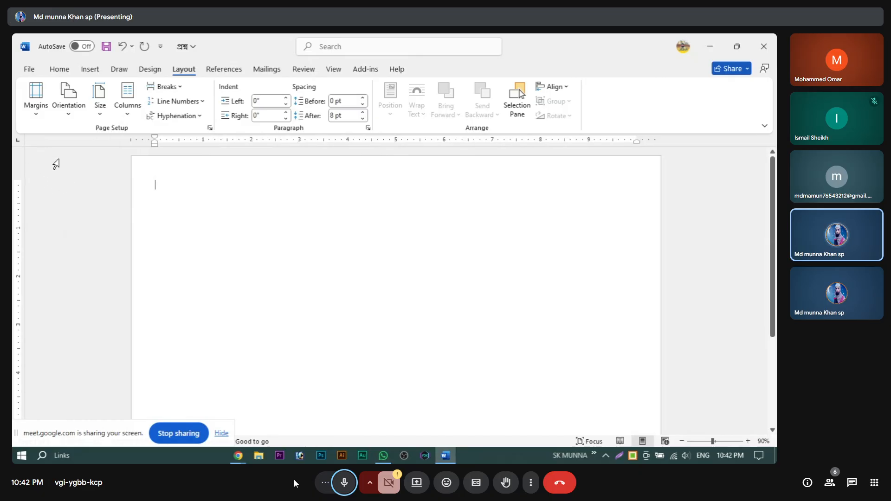
pyautogui.click(101, 109)
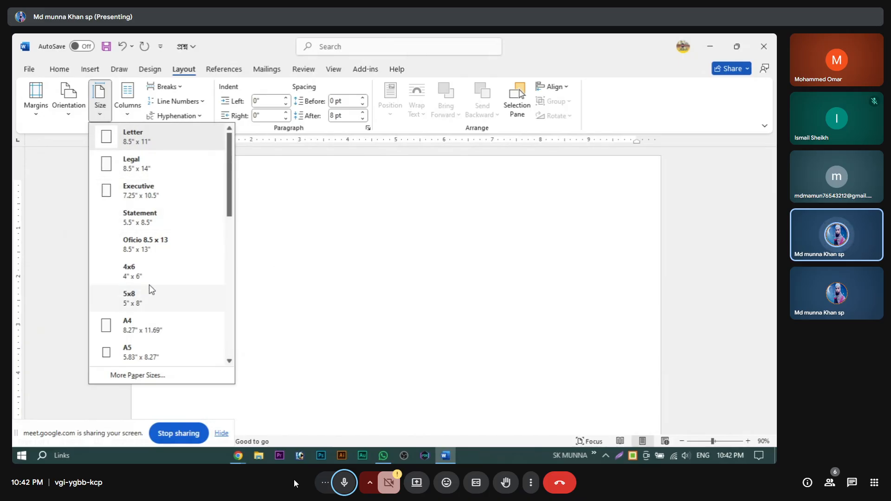
pyautogui.moveTo(229, 179)
pyautogui.mouseDown()
pyautogui.moveTo(213, 341)
pyautogui.moveTo(238, 290)
pyautogui.moveTo(231, 182)
pyautogui.mouseUp()
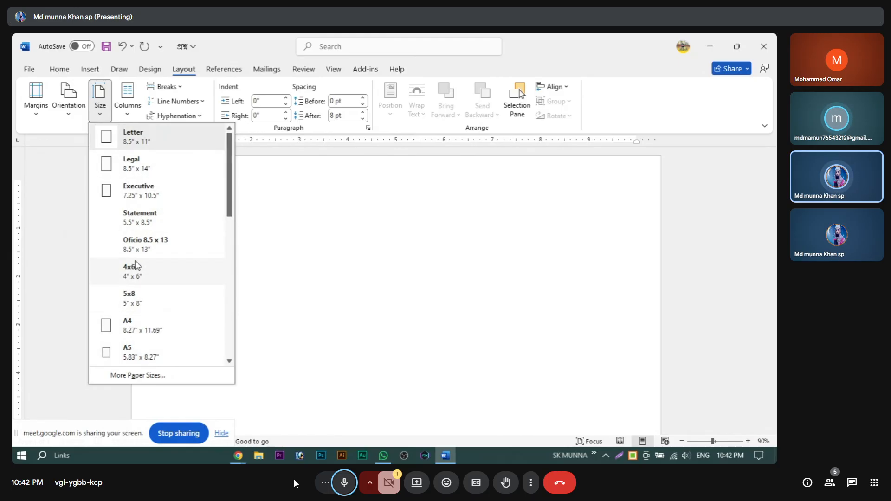
pyautogui.click(113, 327)
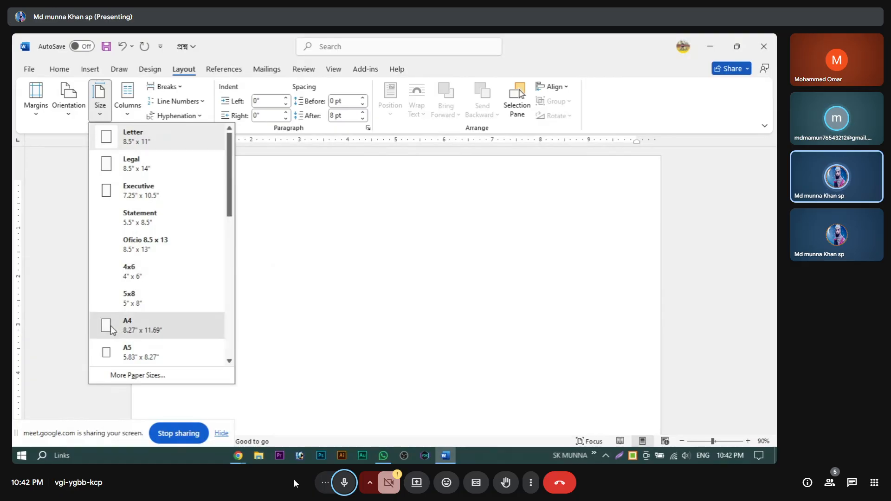
pyautogui.scroll(-2, 457, 302)
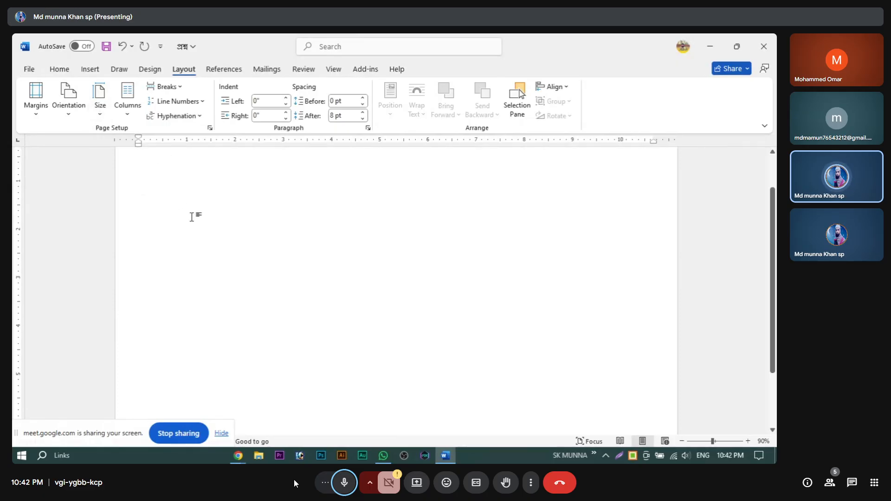
# Step: Lay the page out in two equal 5.1-inch columns with 0.5-inch spacing, after briefly trying three columns
pyautogui.click(128, 116)
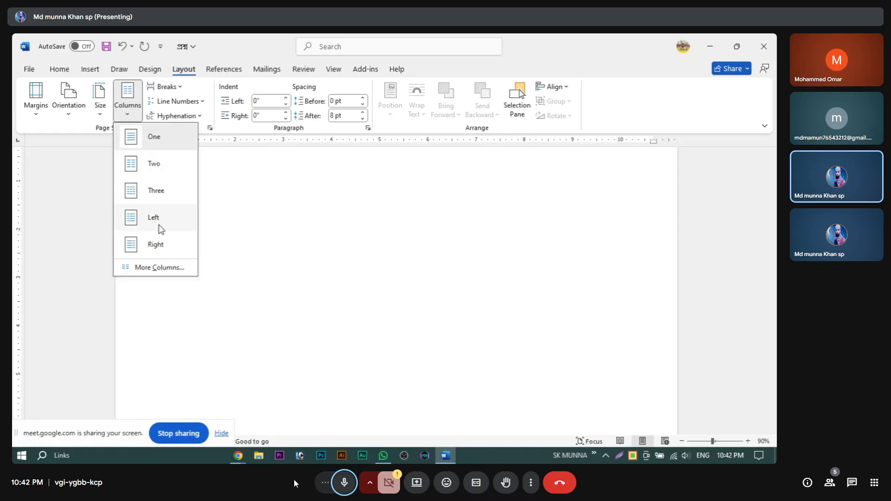
pyautogui.click(154, 267)
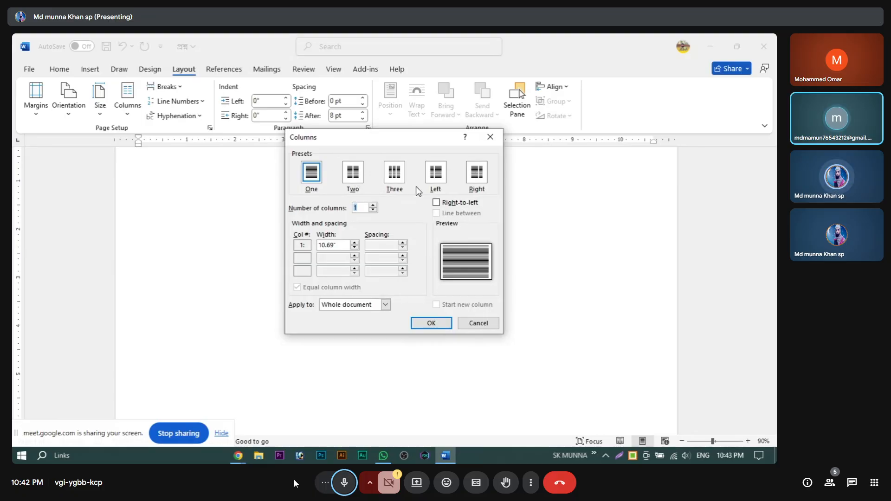
pyautogui.click(358, 177)
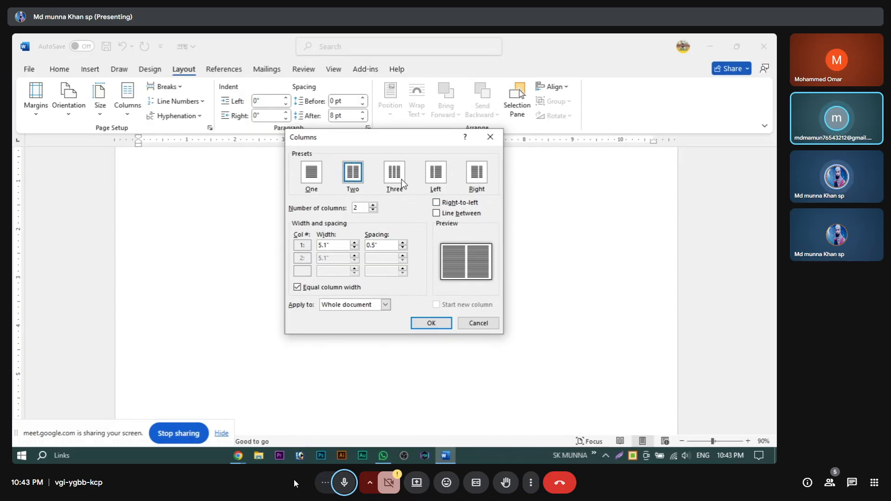
pyautogui.click(431, 323)
pyautogui.click(127, 99)
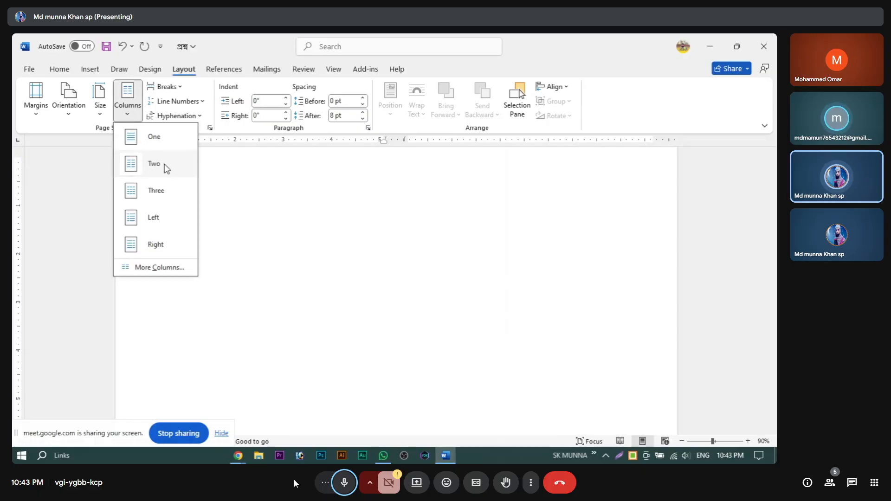
pyautogui.click(162, 194)
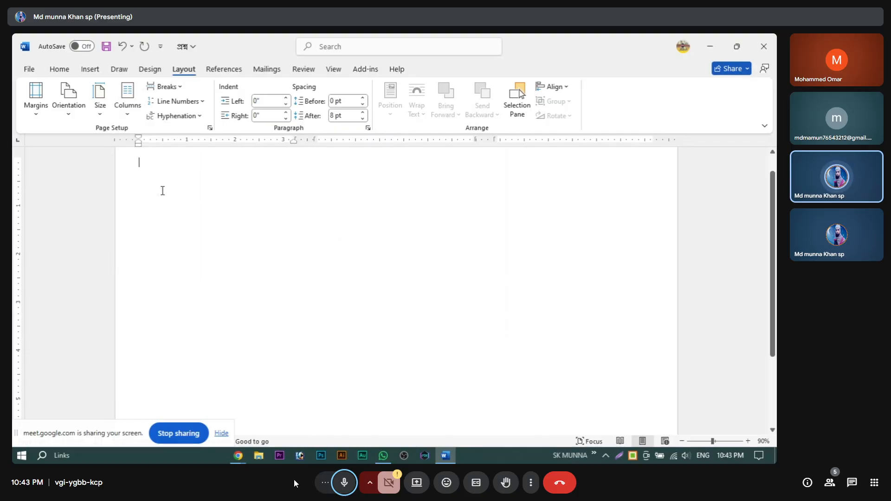
pyautogui.click(129, 107)
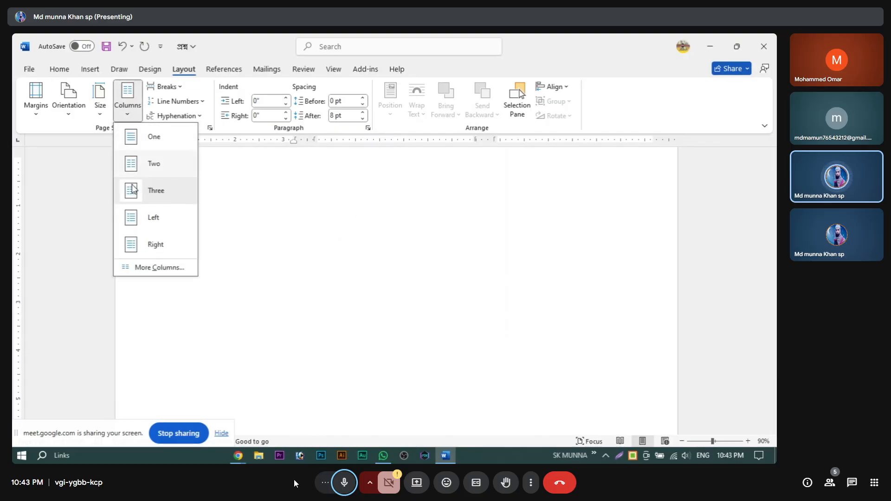
pyautogui.click(145, 267)
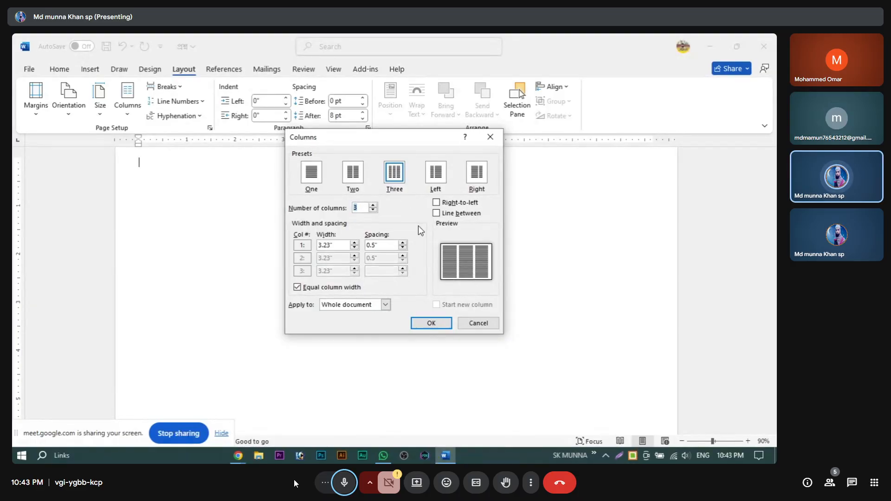
pyautogui.click(355, 179)
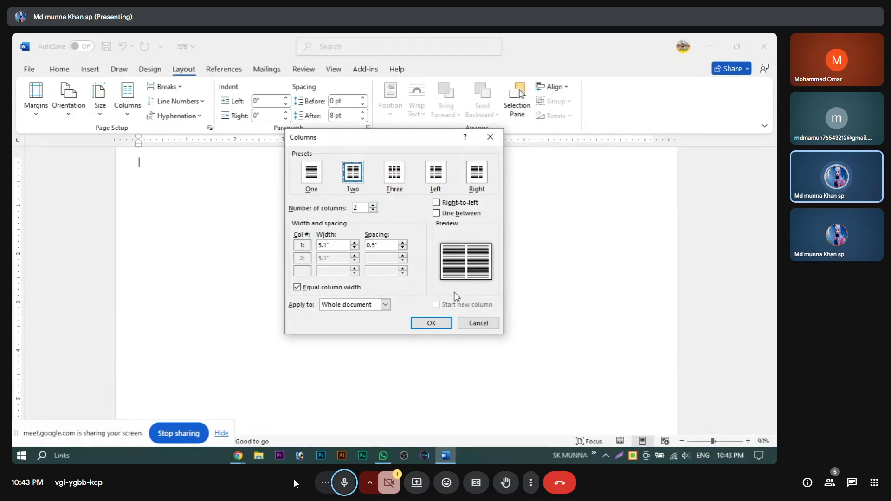
pyautogui.click(442, 322)
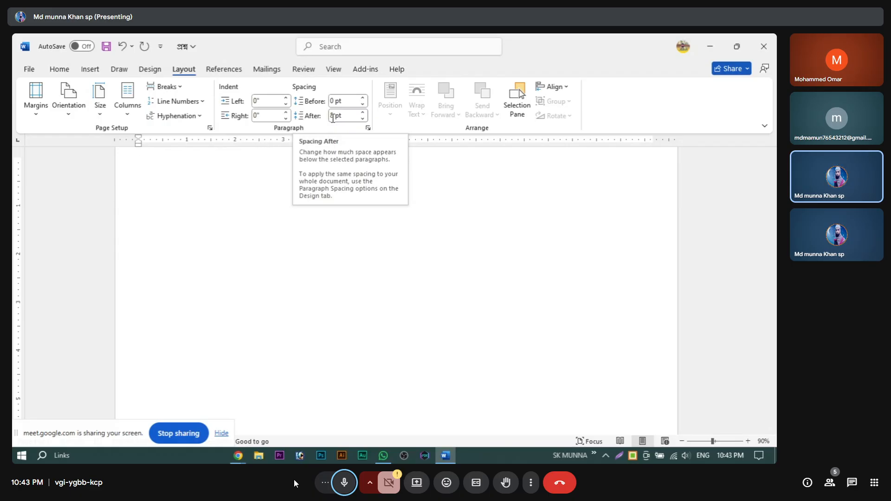
# Step: Reduce paragraph spacing after to 0 pt and bring up the Page Setup dialog
pyautogui.click(362, 119)
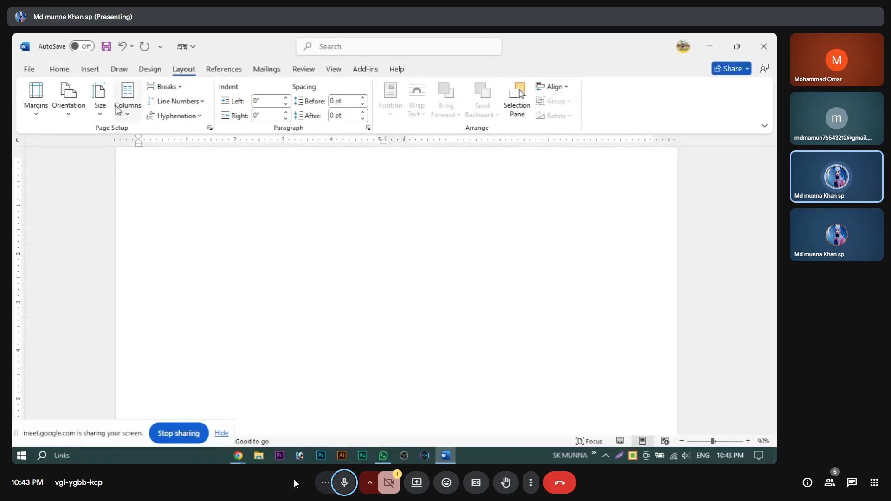
pyautogui.click(210, 128)
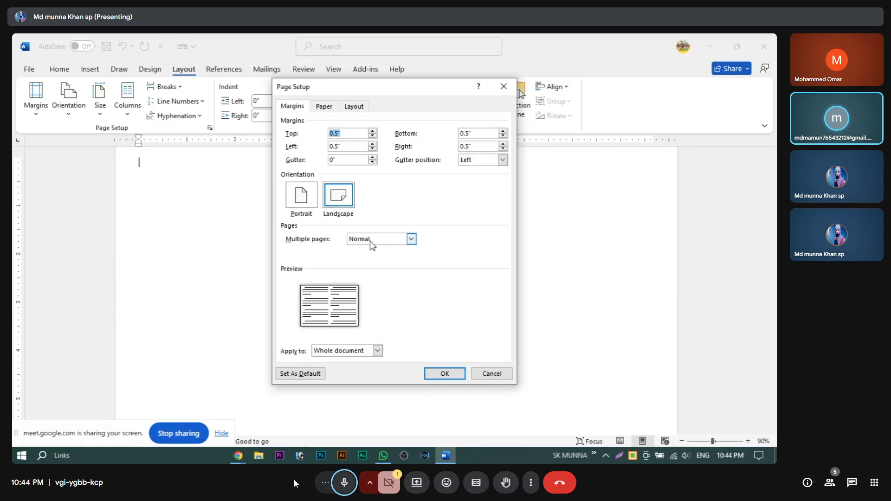
# Step: Confirm Page Setup with Normal pages, A4 paper, whole-document scope and top vertical alignment
pyautogui.click(412, 239)
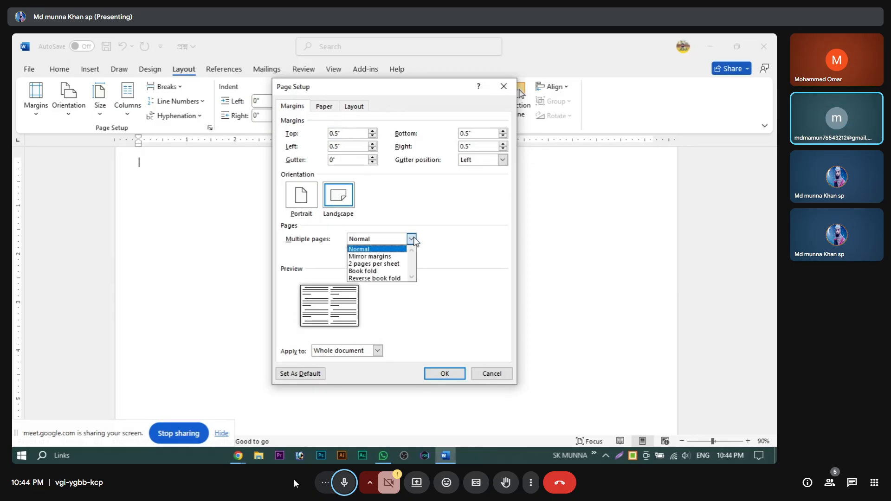
pyautogui.click(412, 239)
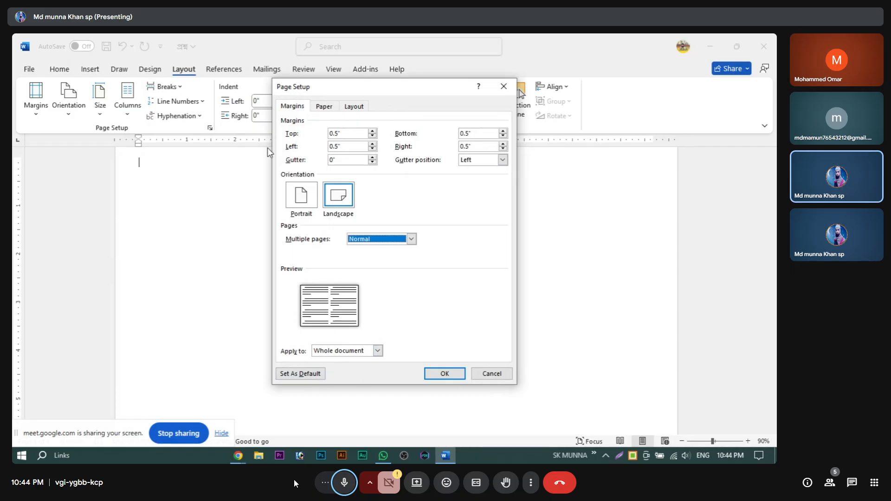
pyautogui.click(324, 106)
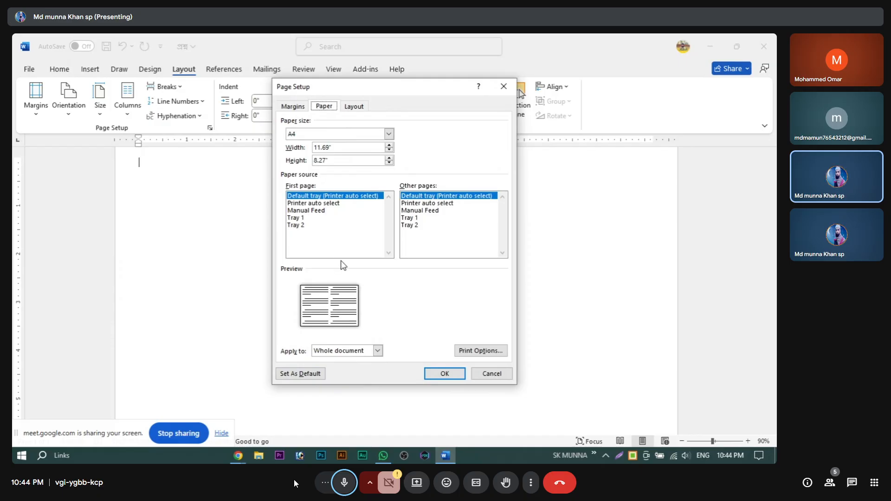
pyautogui.click(377, 351)
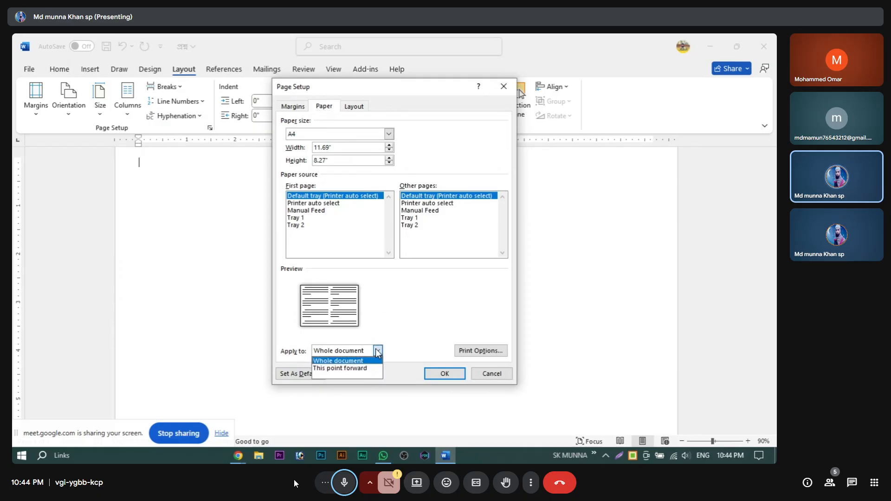
pyautogui.click(378, 351)
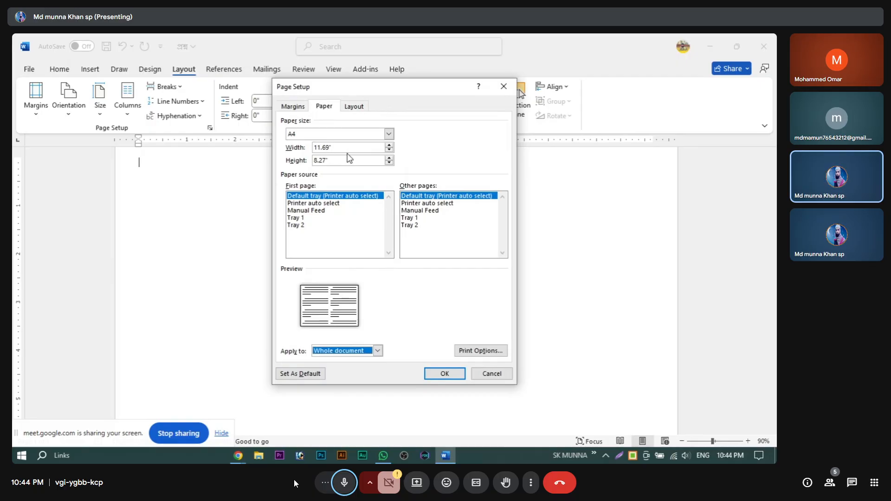
pyautogui.click(354, 107)
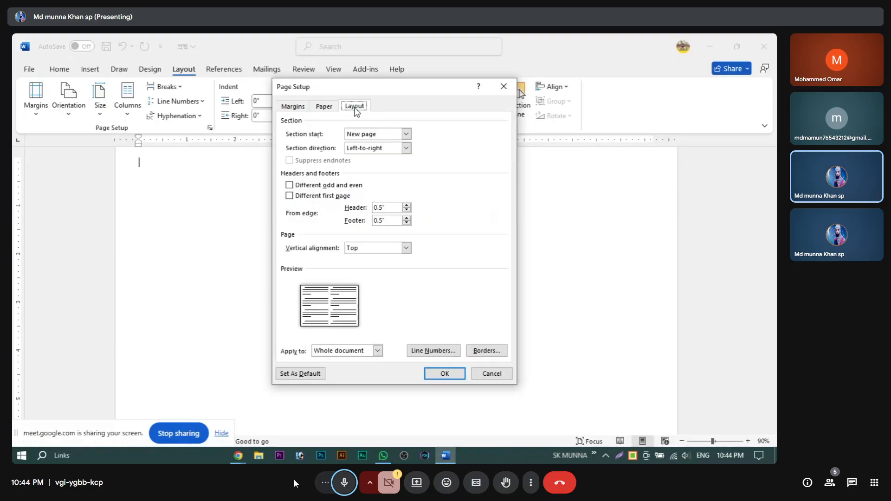
pyautogui.click(373, 248)
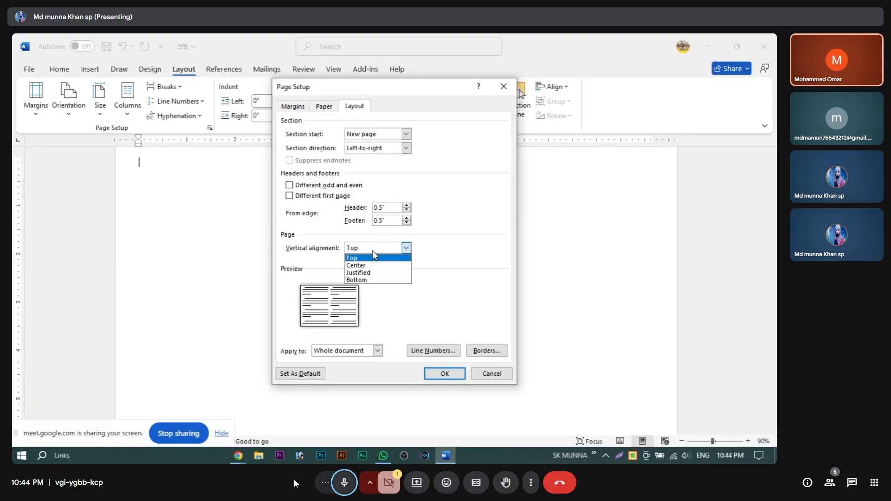
pyautogui.click(372, 251)
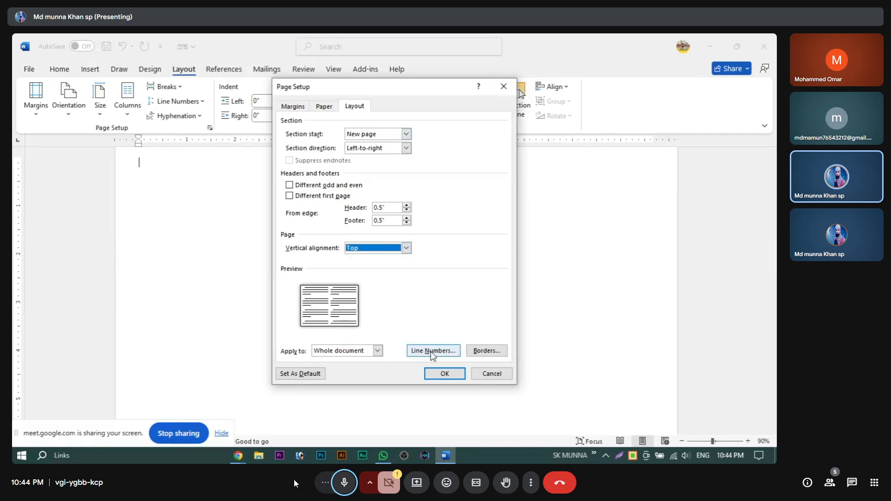
pyautogui.click(444, 374)
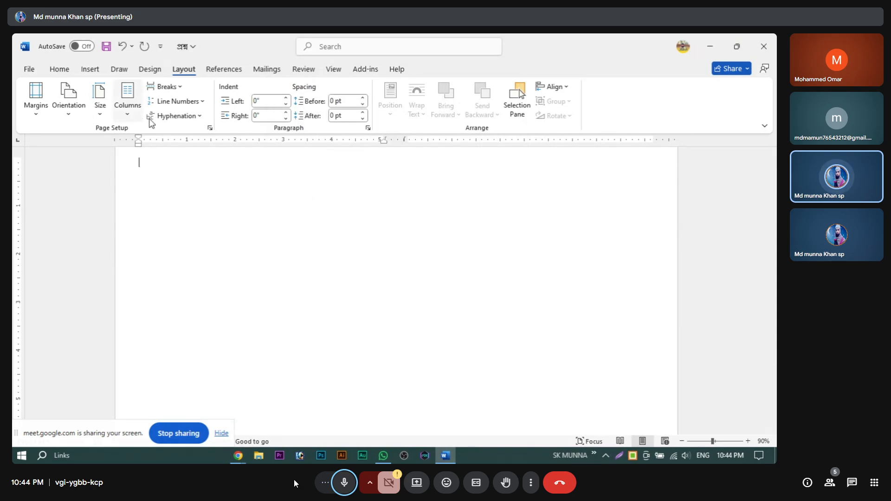
# Step: Apply the Two preset from the Columns menu to the blank page
pyautogui.scroll(1, 433, 282)
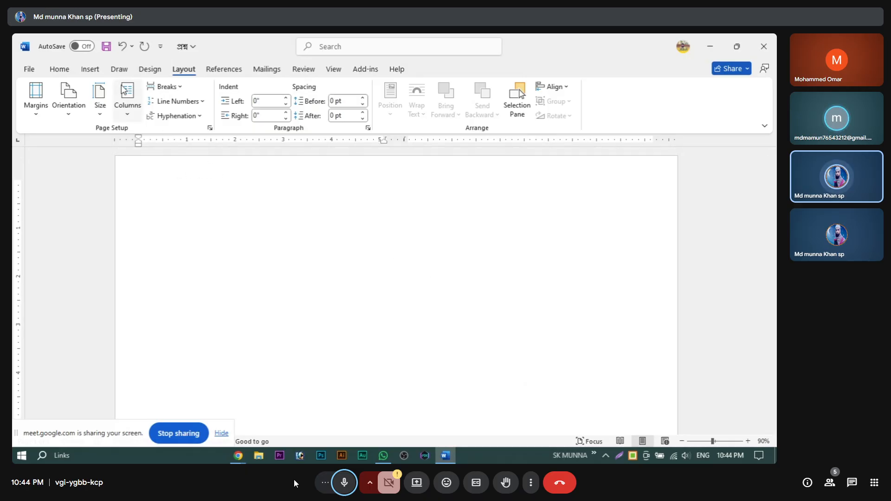
pyautogui.click(127, 97)
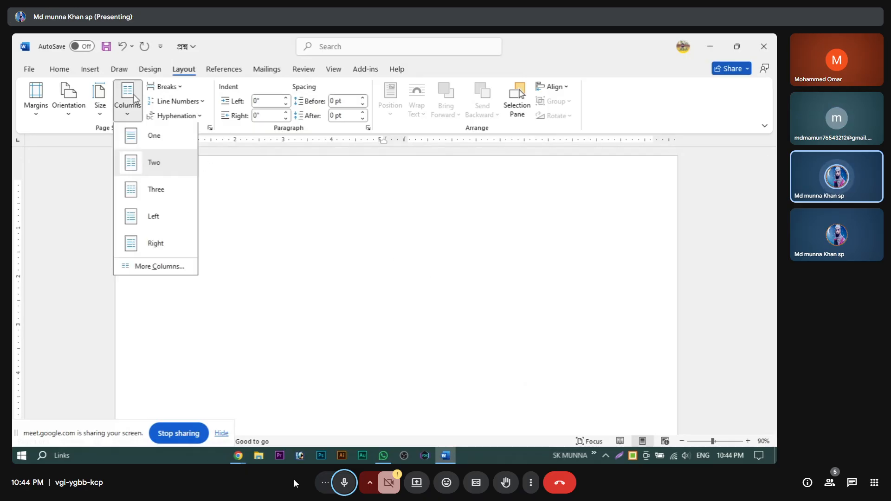
pyautogui.click(142, 162)
pyautogui.click(130, 95)
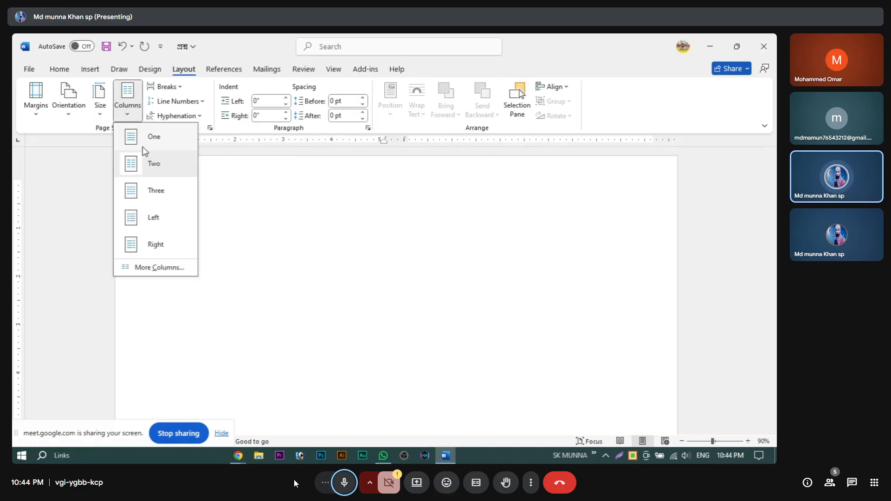
pyautogui.click(149, 165)
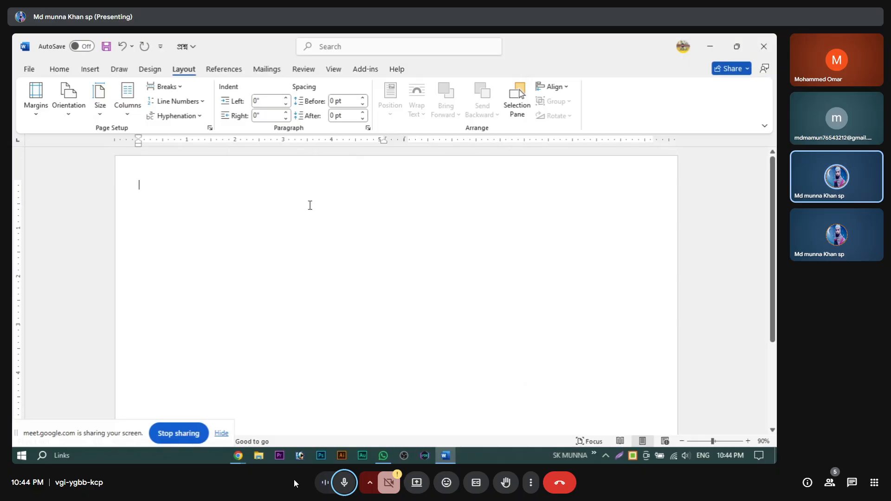
# Step: Open the দাওয়াত নামা invitation document from the desktop WARD FILE folder
pyautogui.click(708, 50)
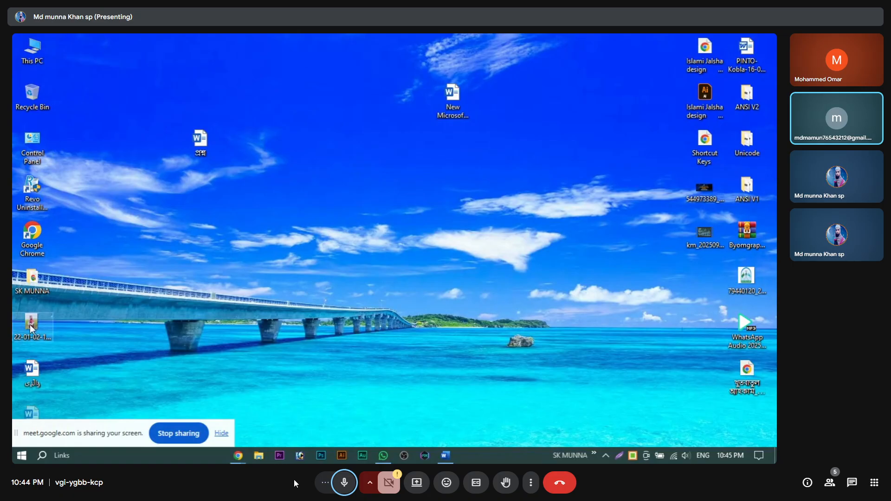
pyautogui.doubleClick(22, 281)
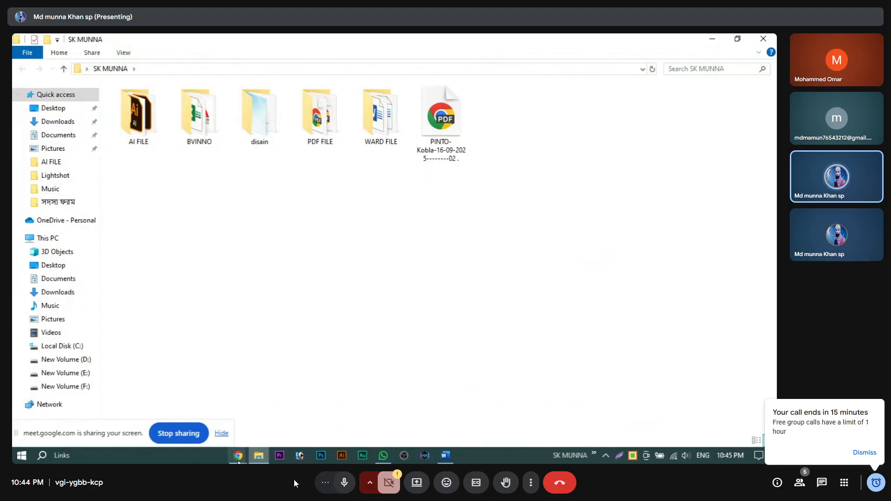
pyautogui.moveTo(239, 461)
pyautogui.click(176, 402)
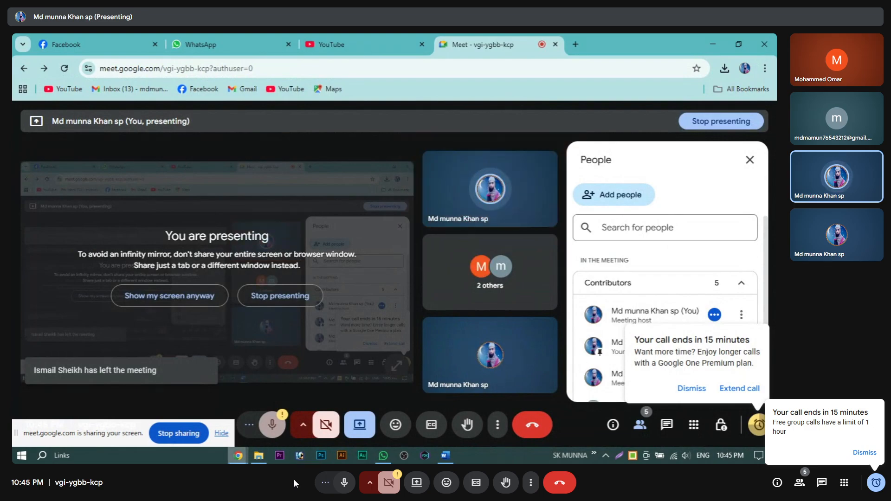
pyautogui.click(238, 459)
pyautogui.click(707, 46)
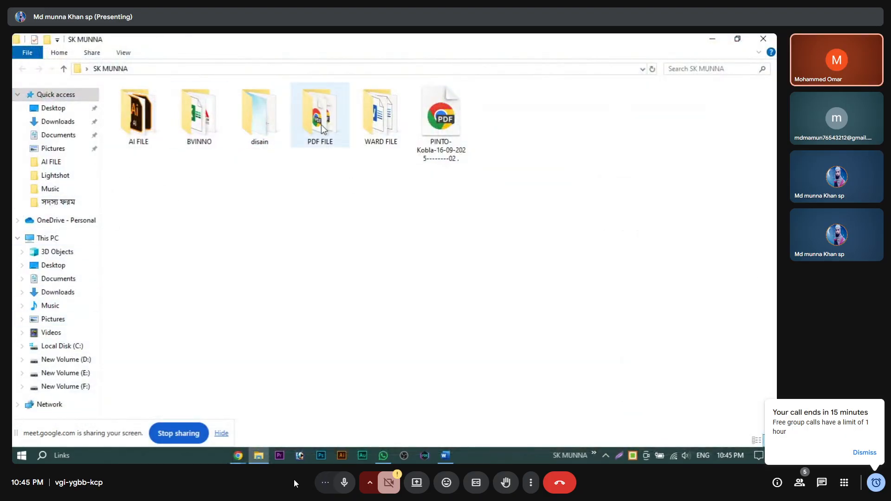
pyautogui.doubleClick(371, 130)
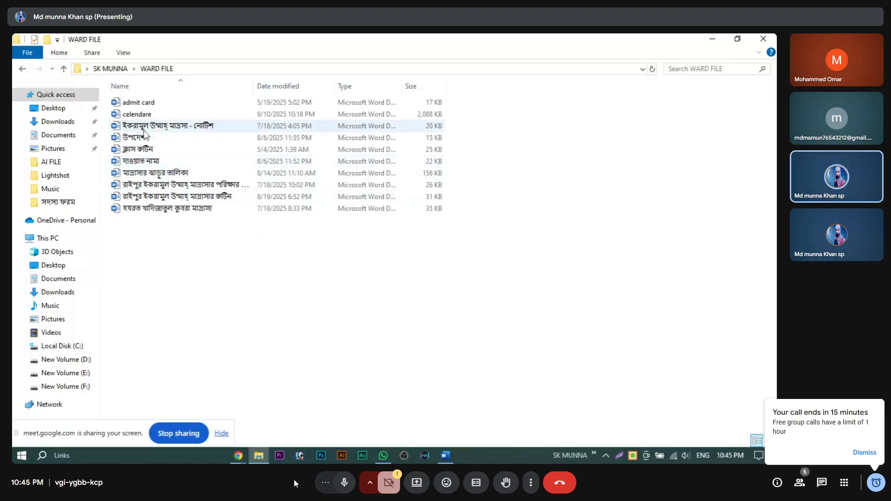
pyautogui.doubleClick(139, 162)
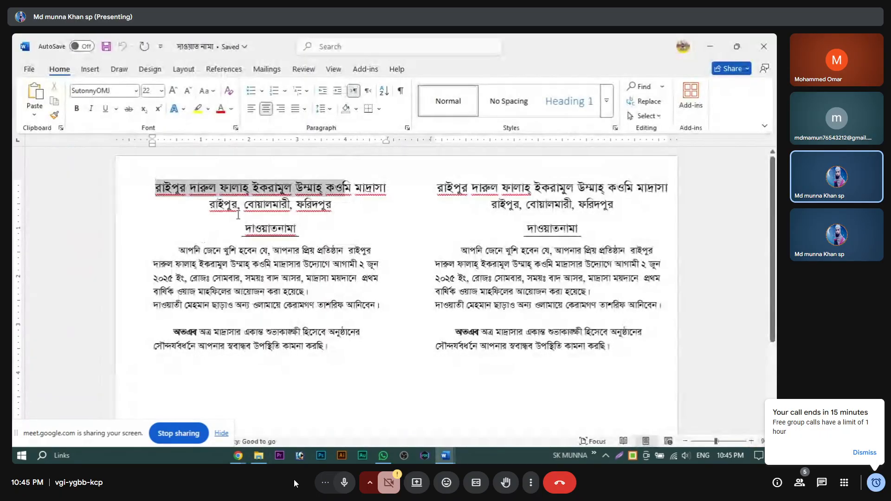
# Step: Paste the invitation's madrasa name and address lines into the blank document, deleting the দাওয়াতনামা line
pyautogui.moveTo(238, 214); pyautogui.dragTo(311, 237)
pyautogui.hotkey('ctrl', 'c')
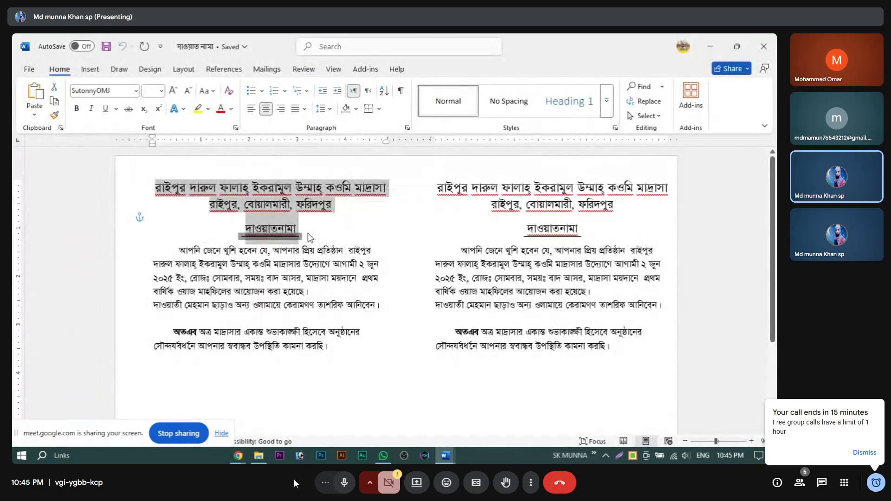
pyautogui.click(761, 40)
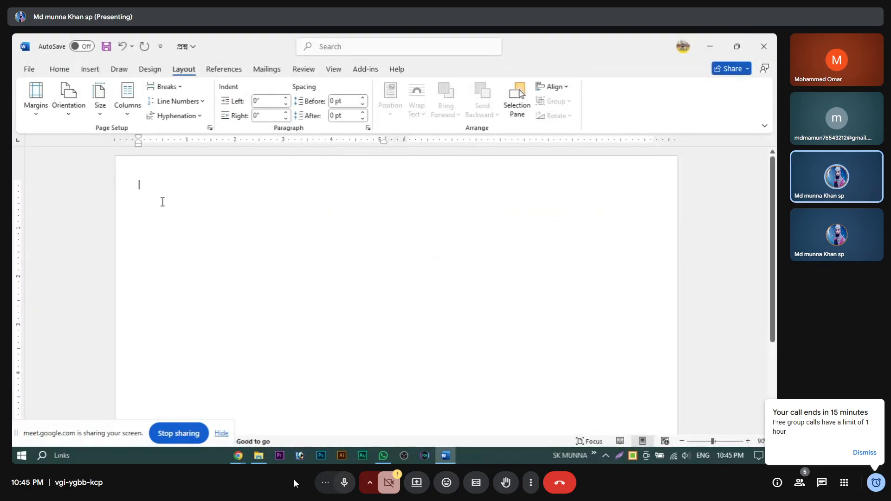
pyautogui.hotkey('ctrl', 'v')
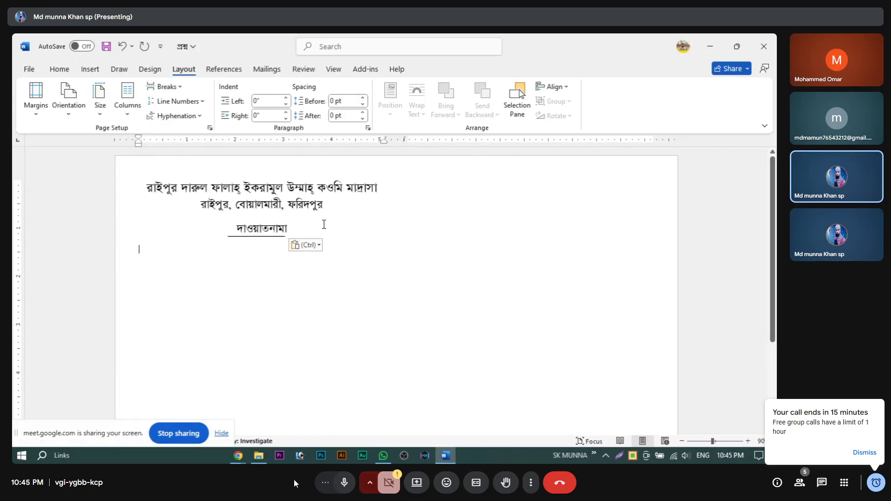
pyautogui.moveTo(324, 224); pyautogui.dragTo(123, 223)
pyautogui.press('BackSpace')
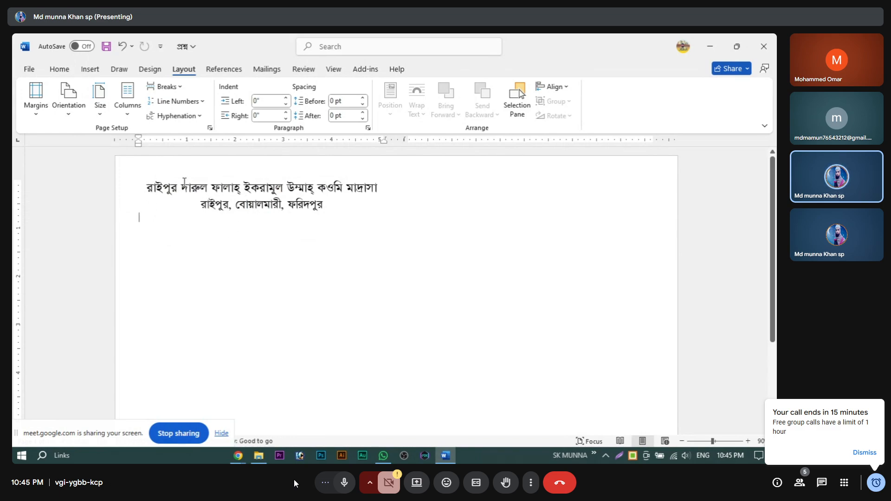
pyautogui.moveTo(139, 185); pyautogui.dragTo(315, 252)
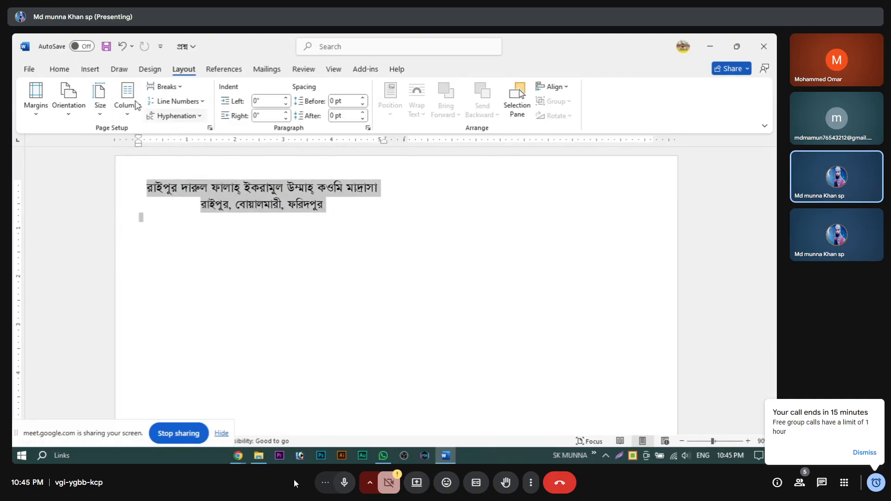
# Step: Set the two heading lines in the SutonnyOMJ font
pyautogui.click(59, 69)
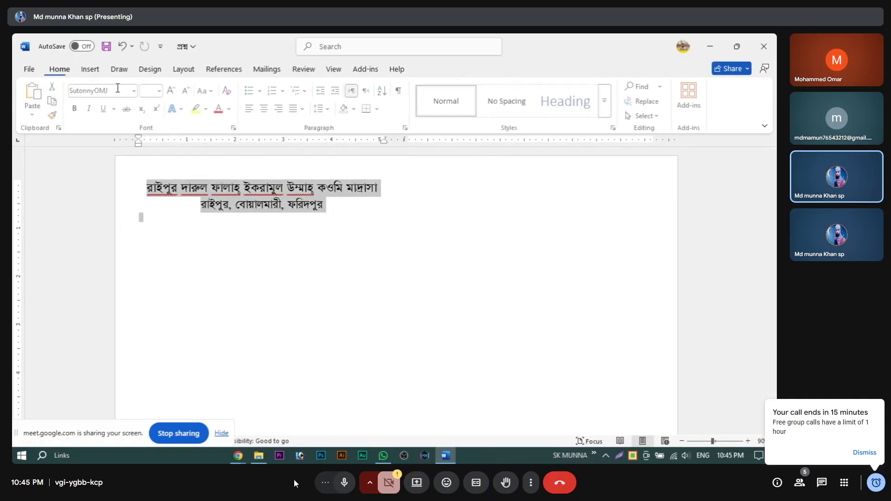
pyautogui.click(252, 109)
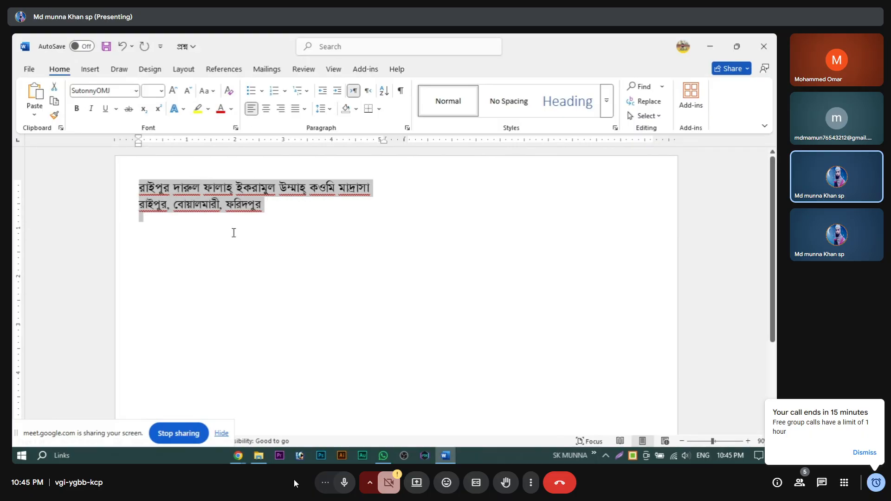
pyautogui.click(135, 91)
pyautogui.click(133, 175)
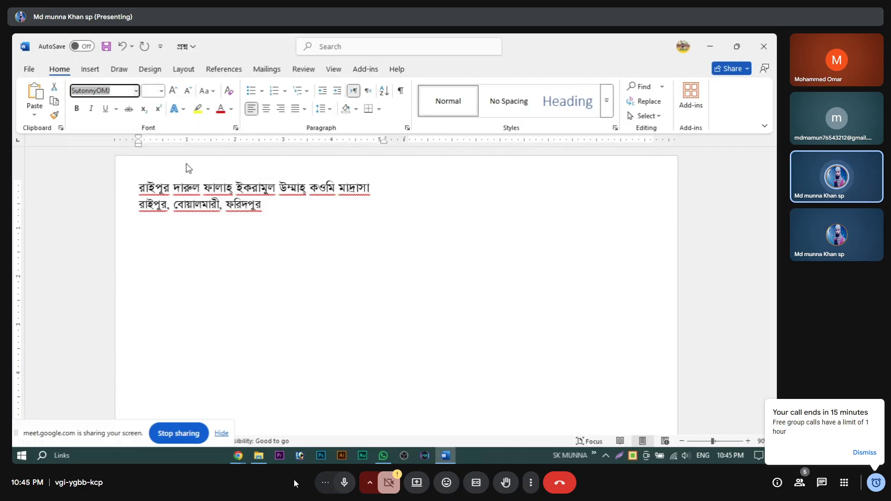
pyautogui.click(153, 202)
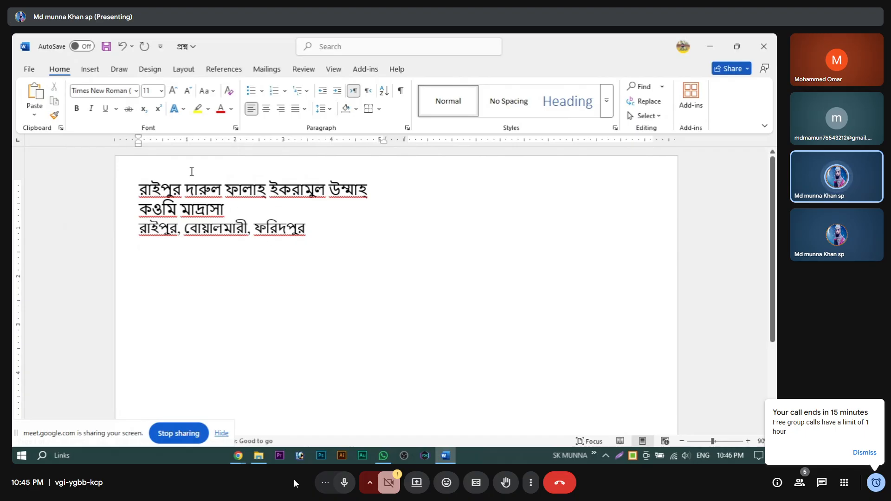
pyautogui.moveTo(337, 243); pyautogui.dragTo(120, 175)
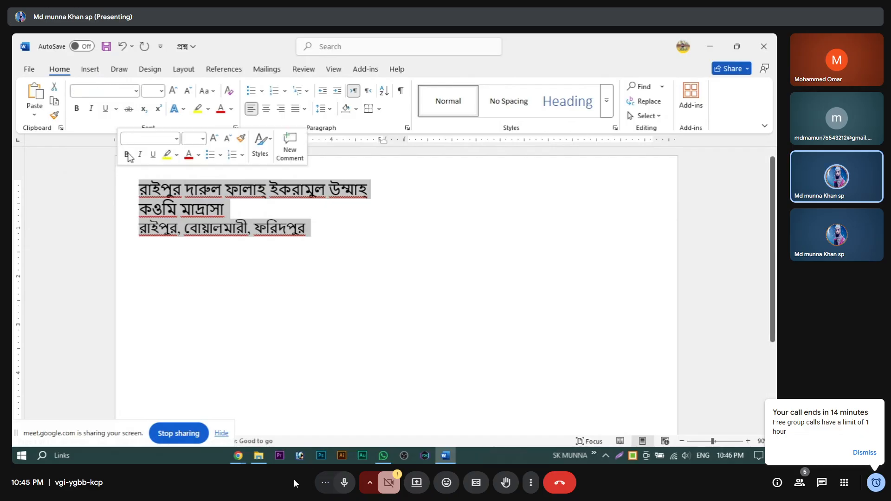
pyautogui.click(137, 91)
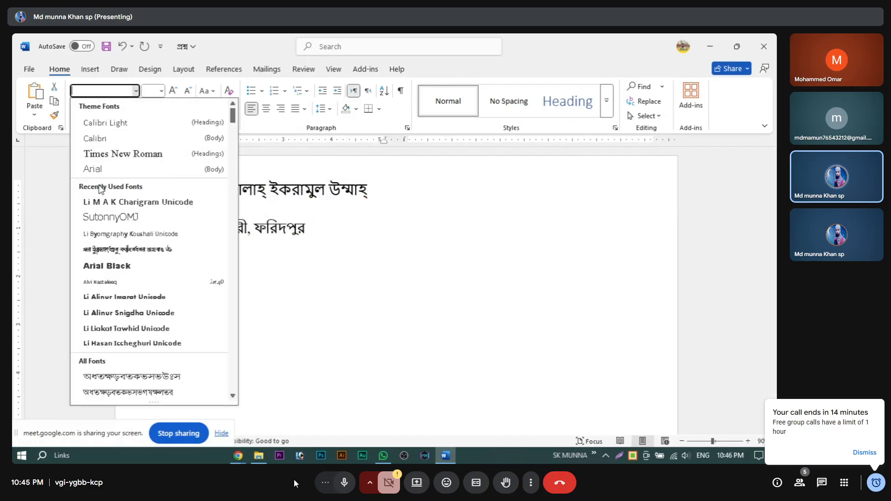
pyautogui.click(124, 222)
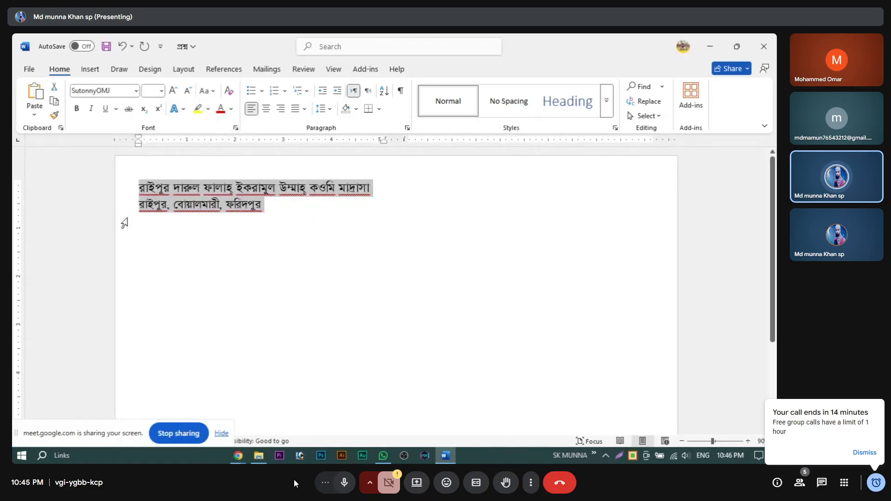
# Step: Size the heading text at 22, leaving the madrasa name at 22 after trial changes
pyautogui.click(161, 91)
pyautogui.click(153, 170)
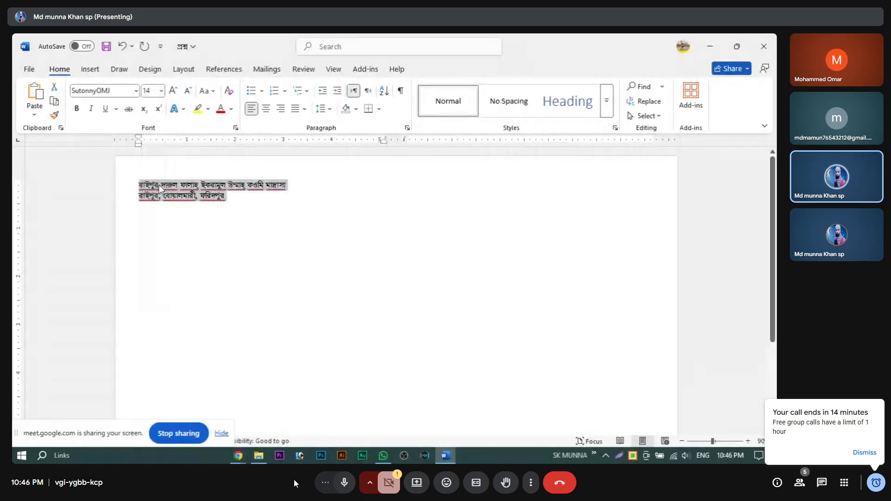
pyautogui.click(161, 90)
pyautogui.click(152, 221)
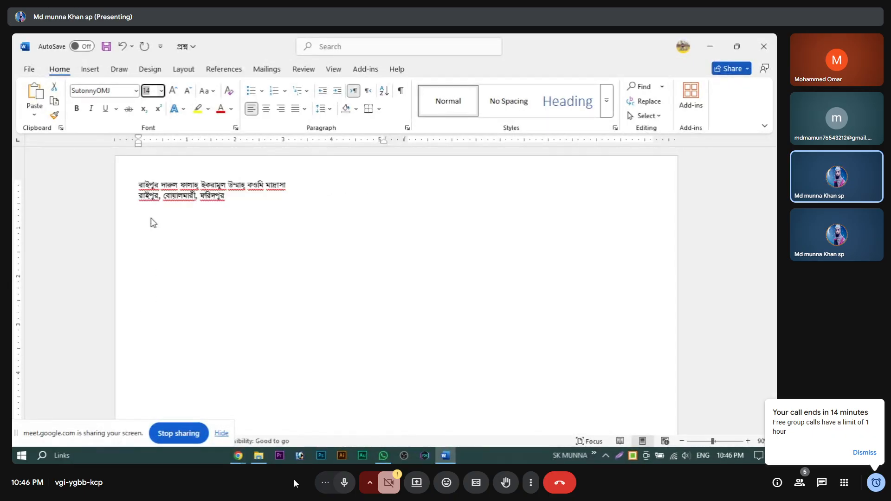
pyautogui.moveTo(400, 199); pyautogui.dragTo(113, 173)
pyautogui.click(178, 92)
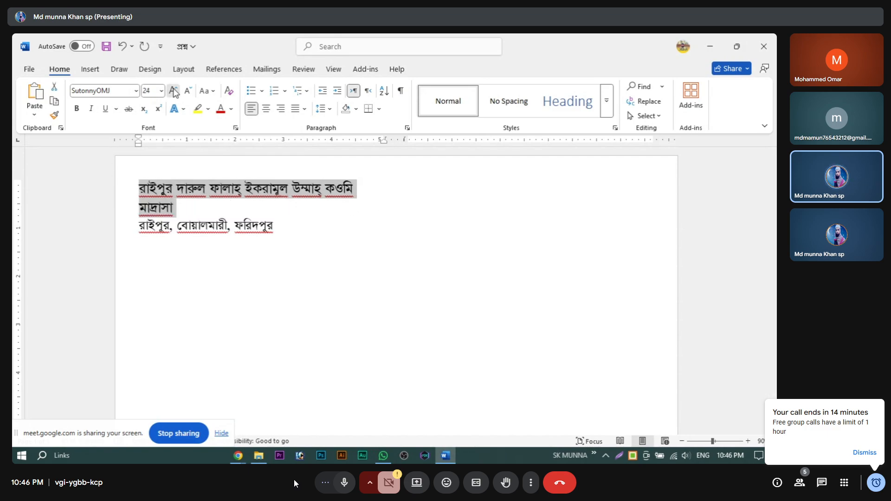
pyautogui.click(177, 92)
pyautogui.click(176, 92)
pyautogui.click(188, 92)
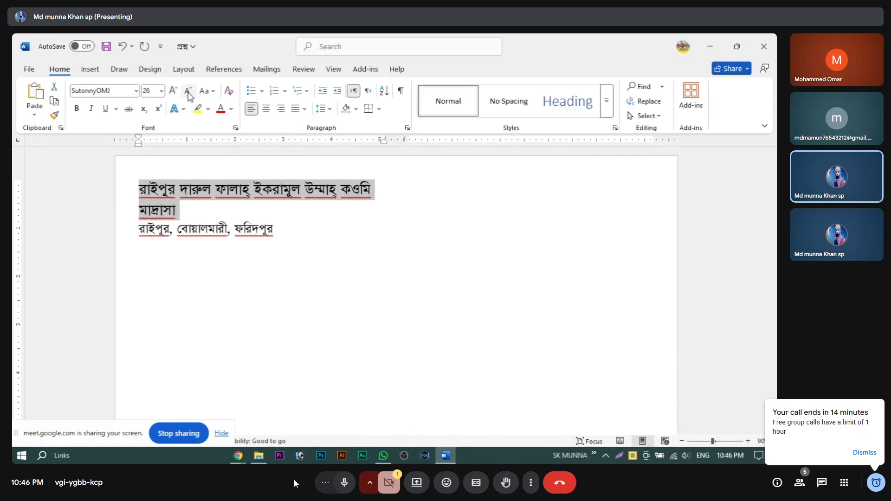
pyautogui.click(187, 91)
pyautogui.click(187, 90)
# Step: Centre both heading lines on the page
pyautogui.click(314, 231)
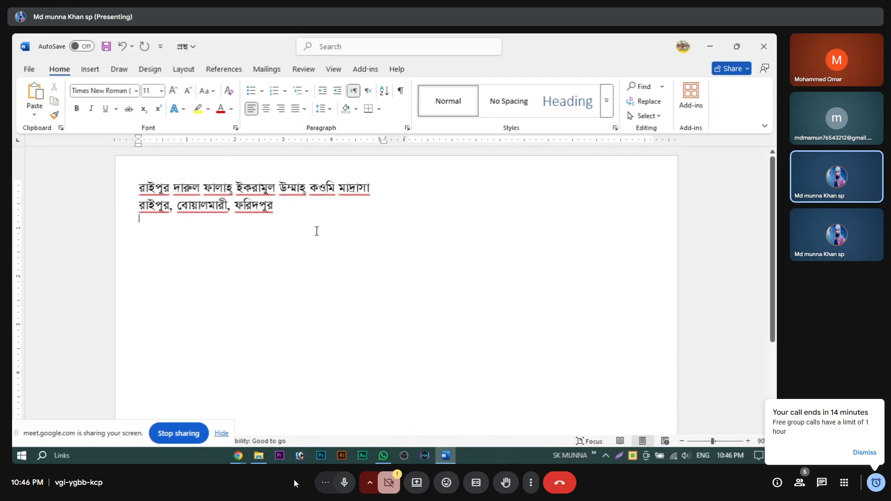
pyautogui.moveTo(201, 218); pyautogui.dragTo(135, 175)
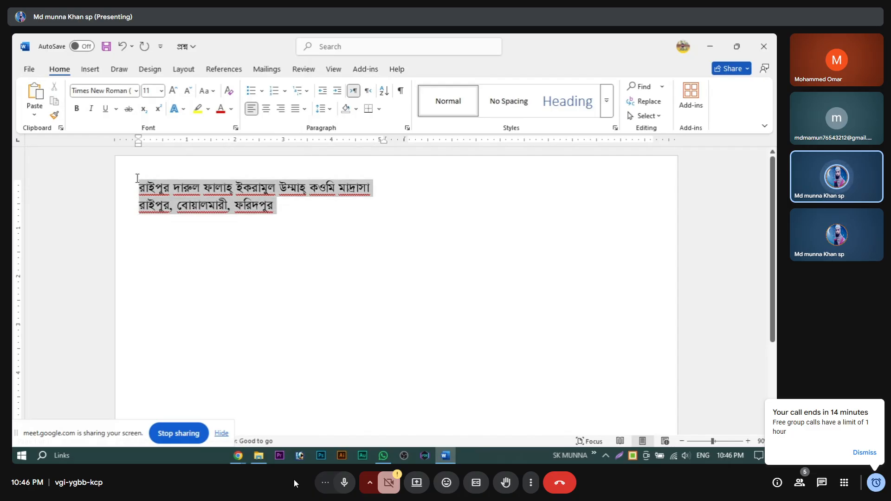
pyautogui.click(266, 108)
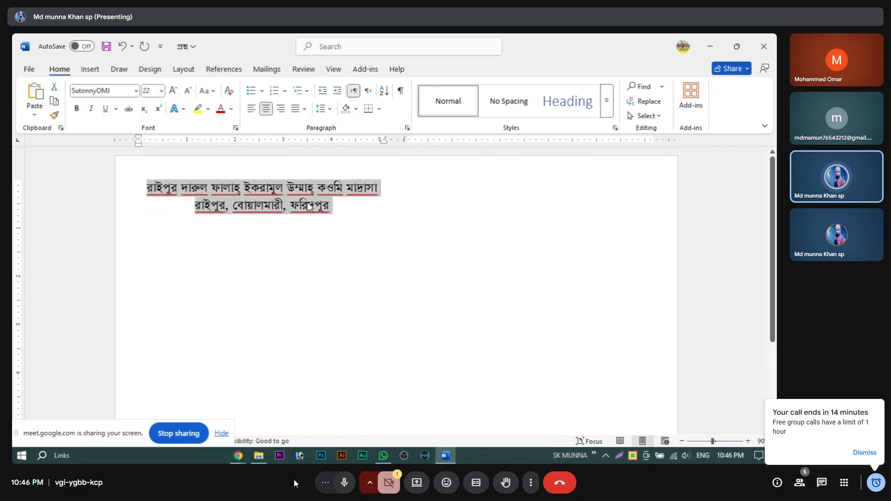
pyautogui.click(333, 267)
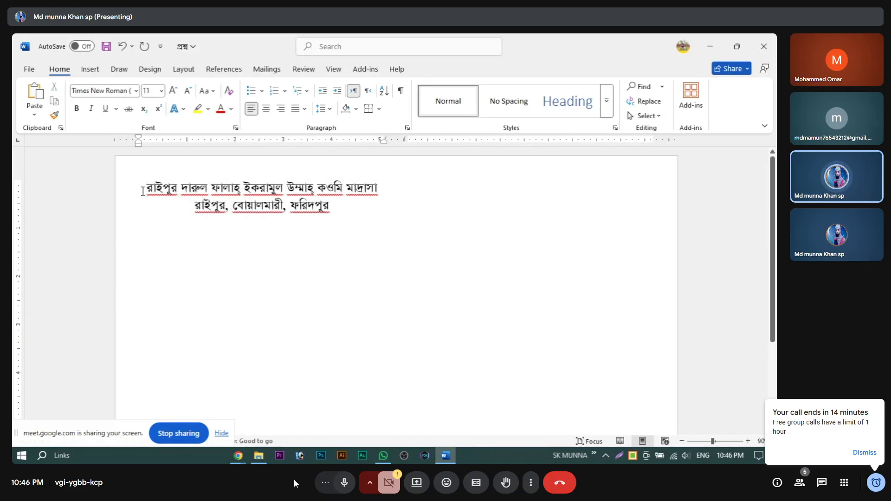
pyautogui.moveTo(143, 191); pyautogui.dragTo(337, 264)
pyautogui.hotkey('ctrl', 'c')
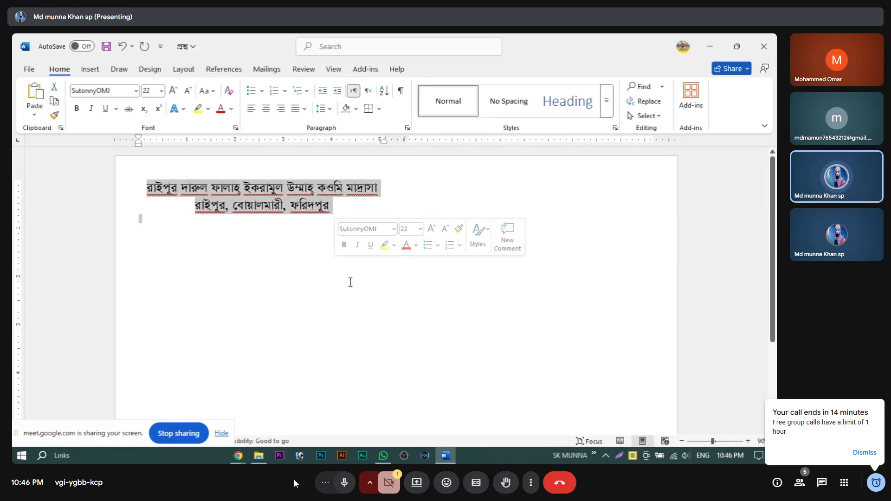
# Step: Paste a duplicate of the heading and start a new size-36 line below it
pyautogui.click(268, 292)
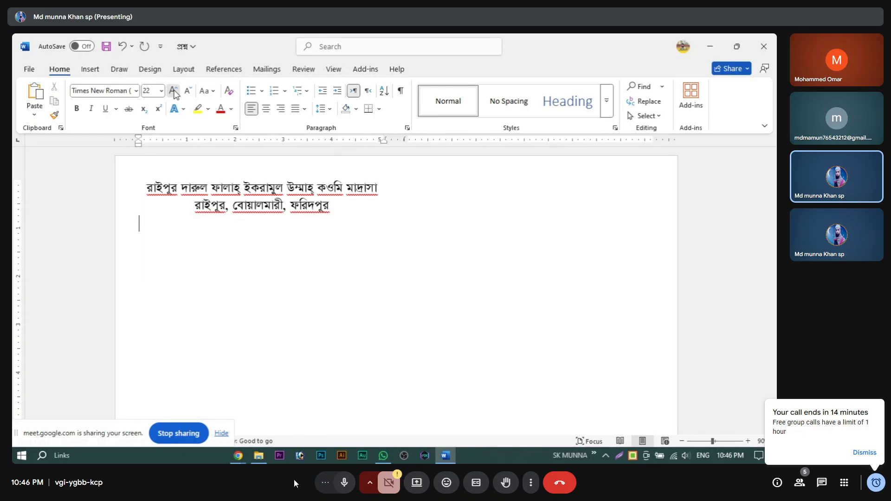
pyautogui.click(173, 91)
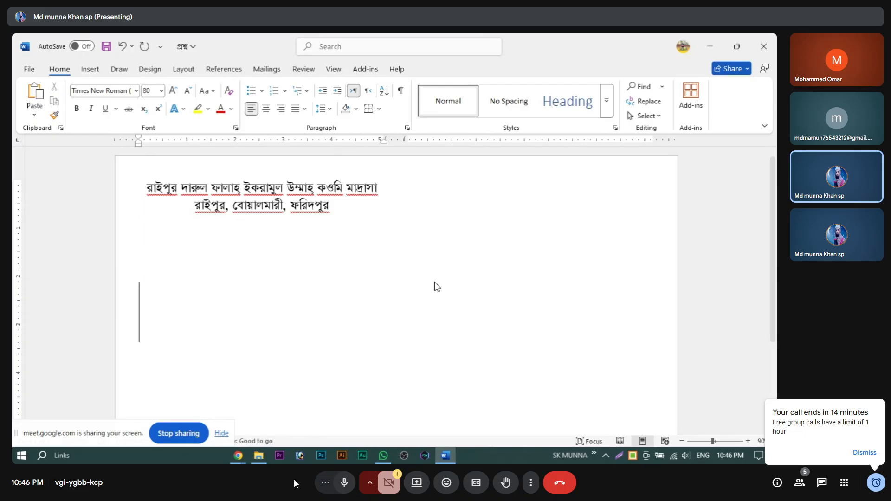
pyautogui.scroll(2, 436, 288)
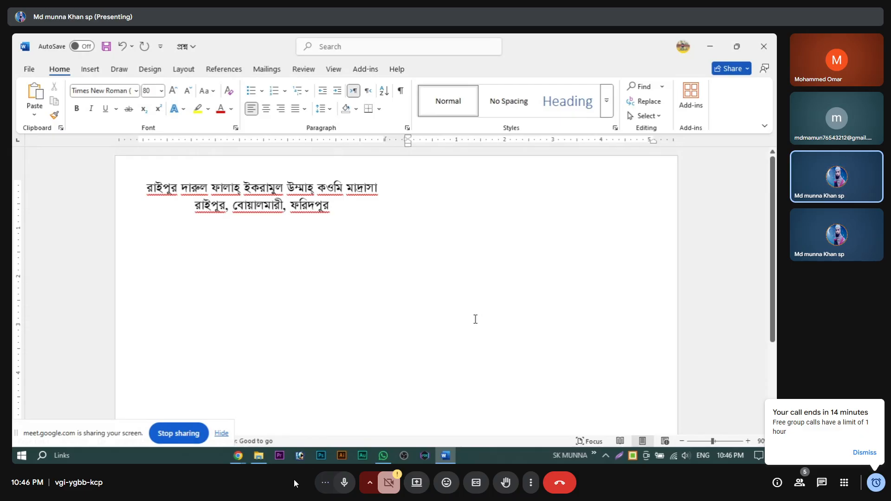
pyautogui.hotkey('ctrl', 'v')
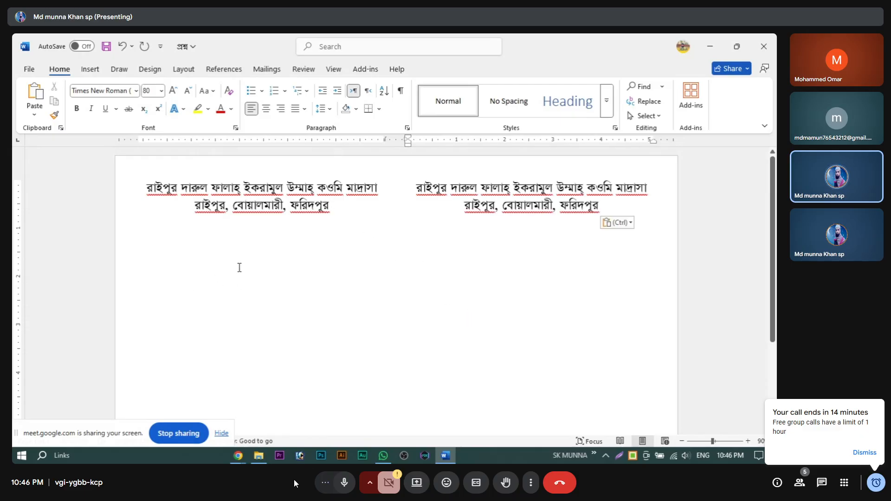
pyautogui.click(235, 273)
pyautogui.click(188, 91)
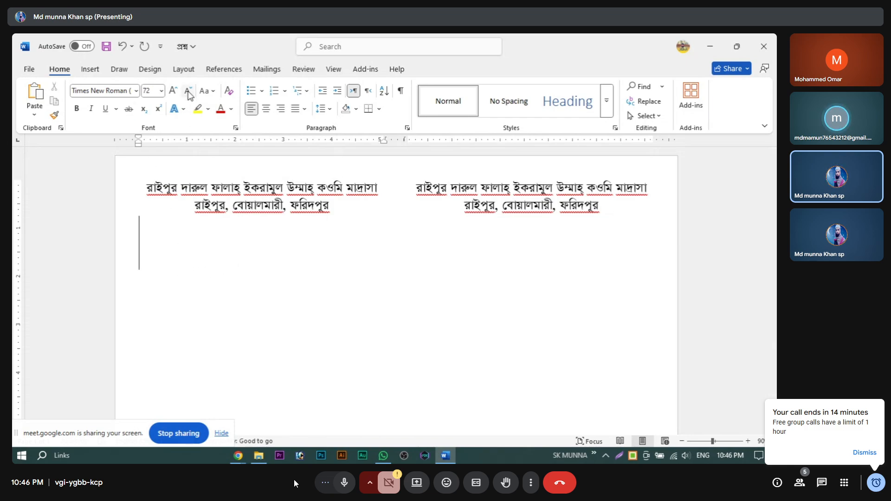
pyautogui.click(188, 91)
pyautogui.click(188, 91)
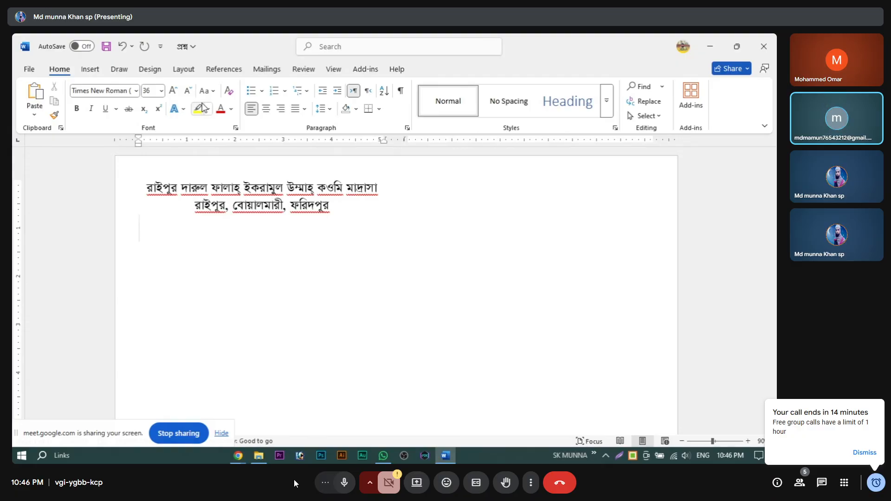
pyautogui.press('Return')
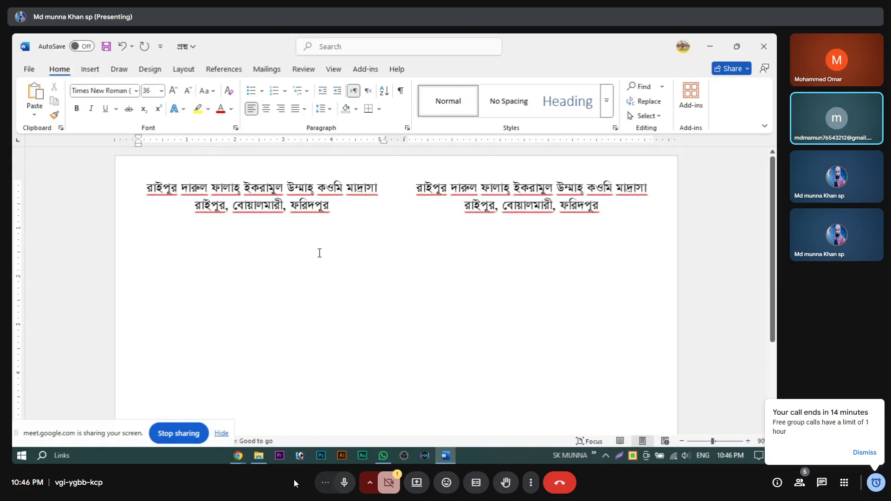
# Step: Delete the duplicate right-hand heading and undo the recent heading edits
pyautogui.scroll(-3, 165, 294)
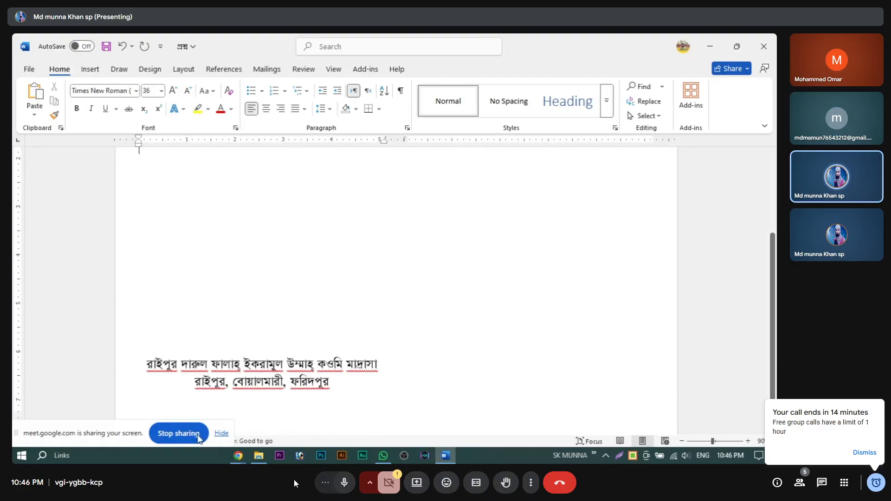
pyautogui.scroll(3, 224, 340)
pyautogui.scroll(-3, 232, 342)
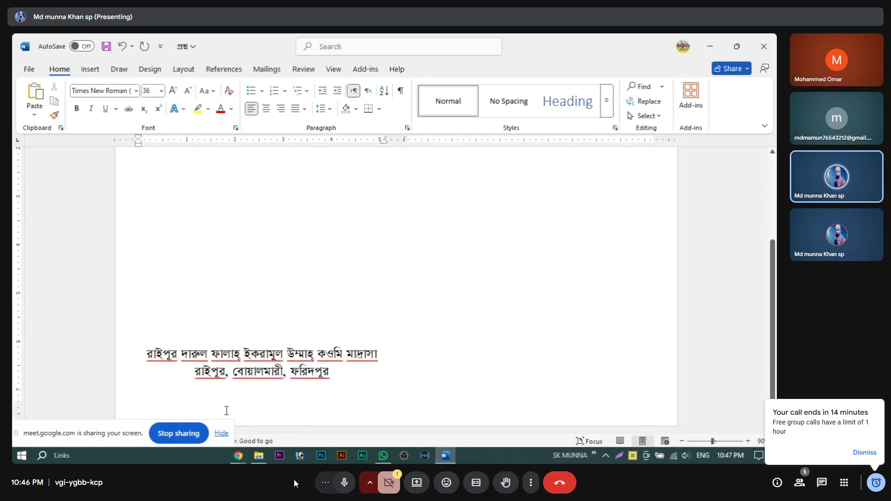
pyautogui.scroll(5, 181, 284)
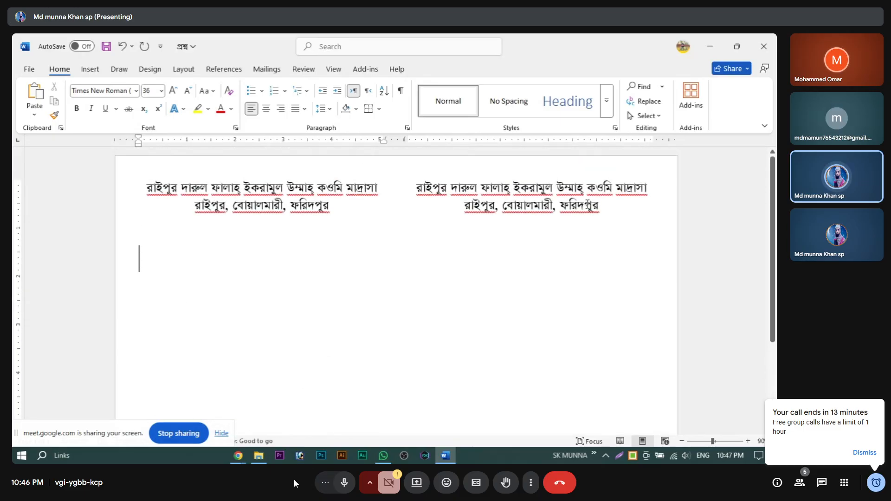
pyautogui.scroll(-1, 460, 302)
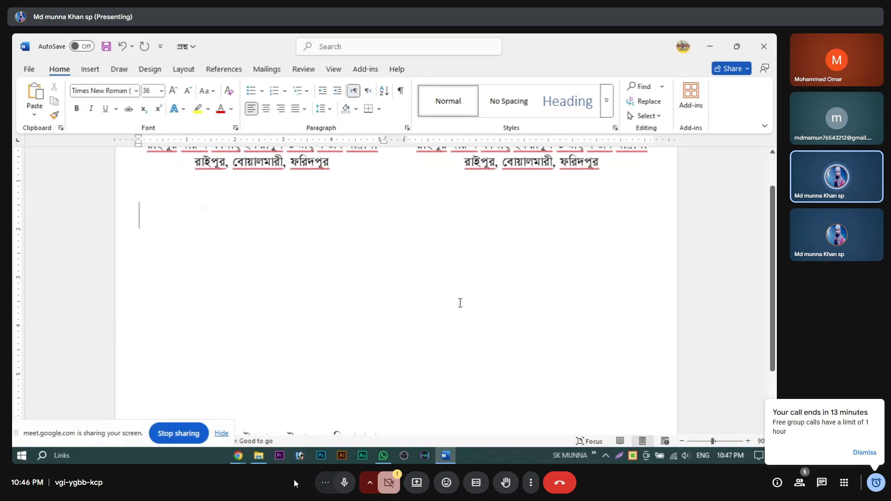
pyautogui.scroll(1, 460, 302)
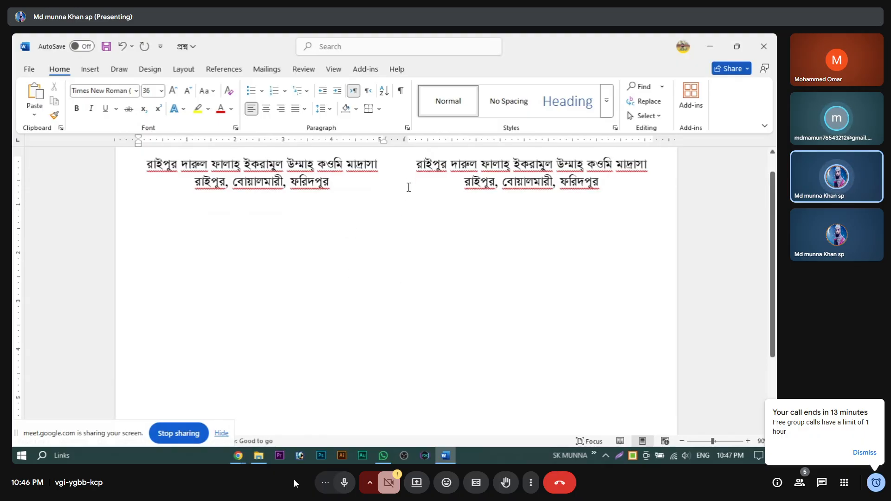
pyautogui.scroll(-1, 431, 302)
pyautogui.scroll(2, 423, 197)
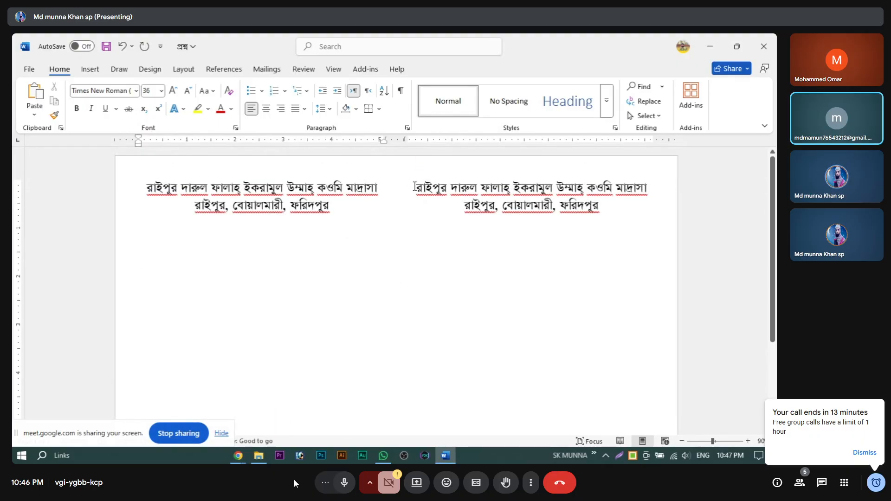
pyautogui.moveTo(415, 186); pyautogui.dragTo(527, 256)
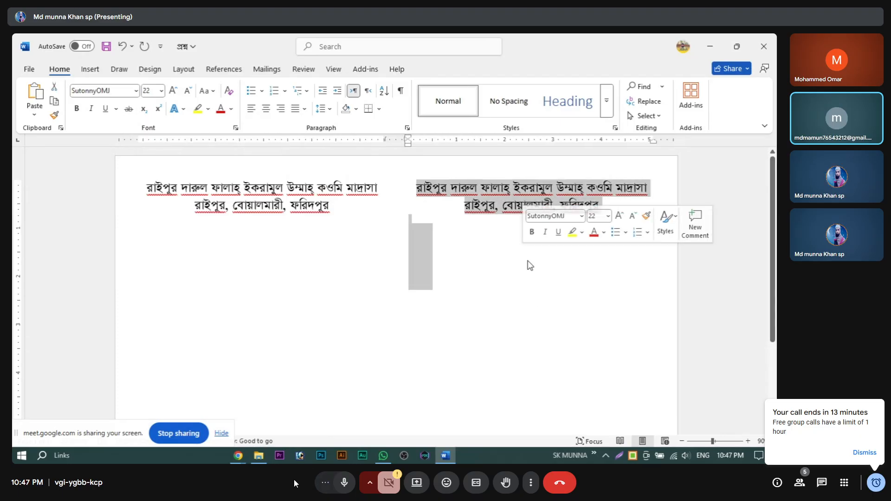
pyautogui.press('Delete')
pyautogui.hotkey('ctrl', 'z')
pyautogui.hotkey('ctrl', 'z')
pyautogui.hotkey('ctrl', 'z')
pyautogui.hotkey('ctrl', 'z')
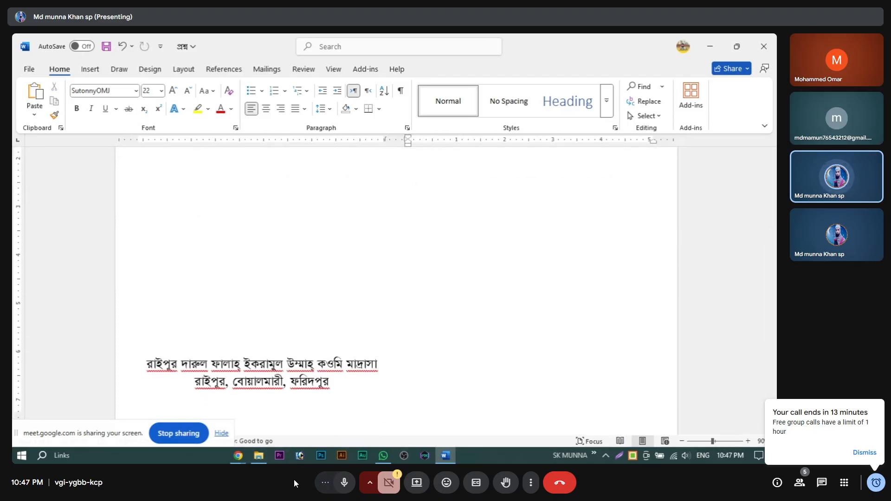
pyautogui.hotkey('ctrl', 'z')
pyautogui.hotkey('ctrl', 'z')
pyautogui.hotkey('ctrl', 'z')
pyautogui.hotkey('ctrl', 'z')
pyautogui.hotkey('ctrl', 'z')
pyautogui.hotkey('ctrl', 'z')
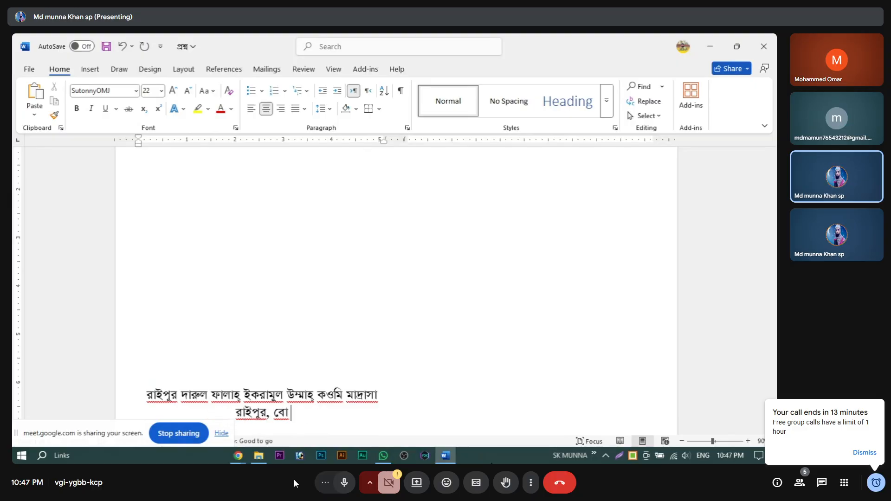
pyautogui.hotkey('ctrl', 'z')
pyautogui.hotkey('ctrl', 'z')
pyautogui.hotkey('ctrl', 'z')
pyautogui.hotkey('ctrl', 'z')
pyautogui.hotkey('ctrl', 'z')
pyautogui.hotkey('ctrl', 'z')
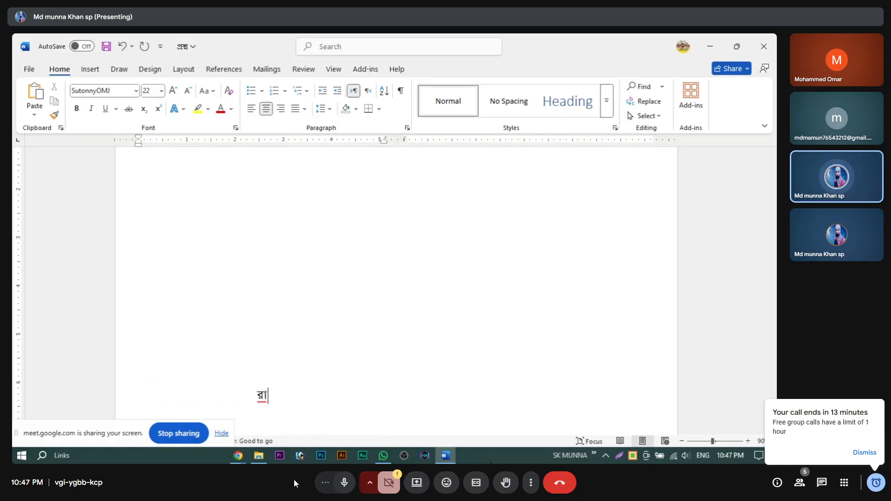
# Step: Restore the heading and add a '১ প্রশ্নঃ' question label at size 22
pyautogui.hotkey('ctrl', 'y')
pyautogui.hotkey('ctrl', 'y')
pyautogui.hotkey('ctrl', 'y')
pyautogui.hotkey('ctrl', 'y')
pyautogui.hotkey('ctrl', 'y')
pyautogui.hotkey('ctrl', 'y')
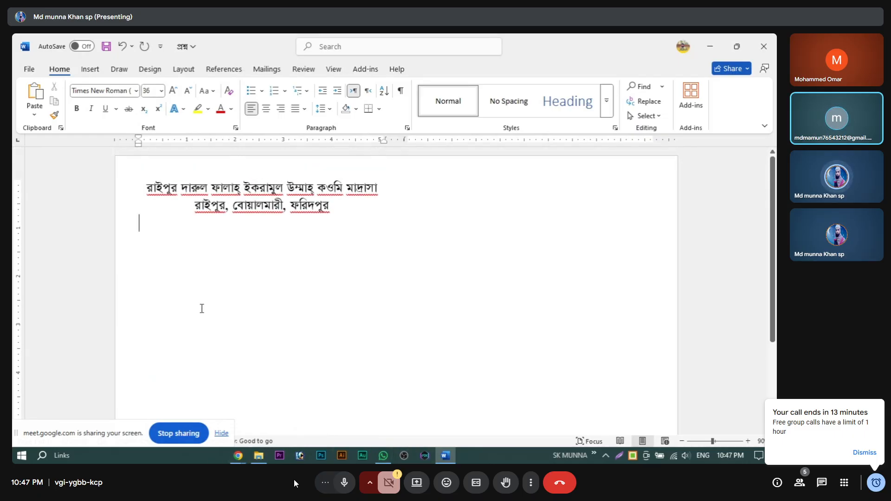
pyautogui.write('১')
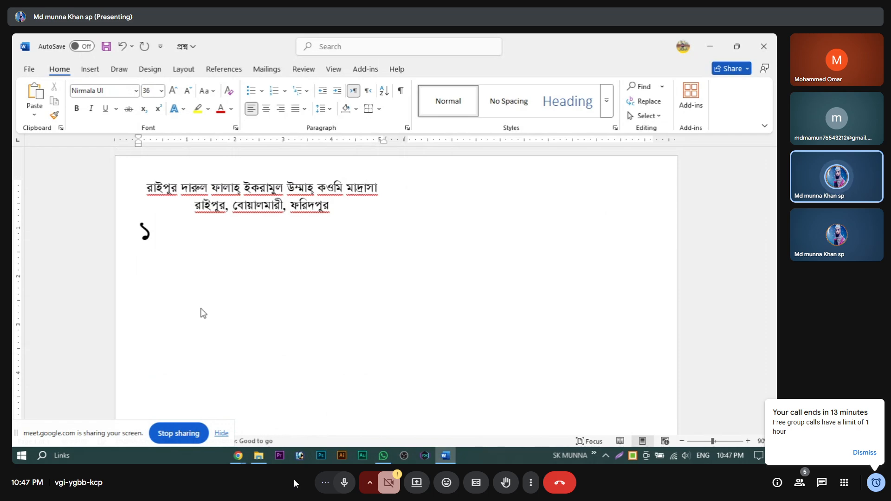
pyautogui.write(' ড')
pyautogui.press('BackSpace')
pyautogui.write('প্রশ')
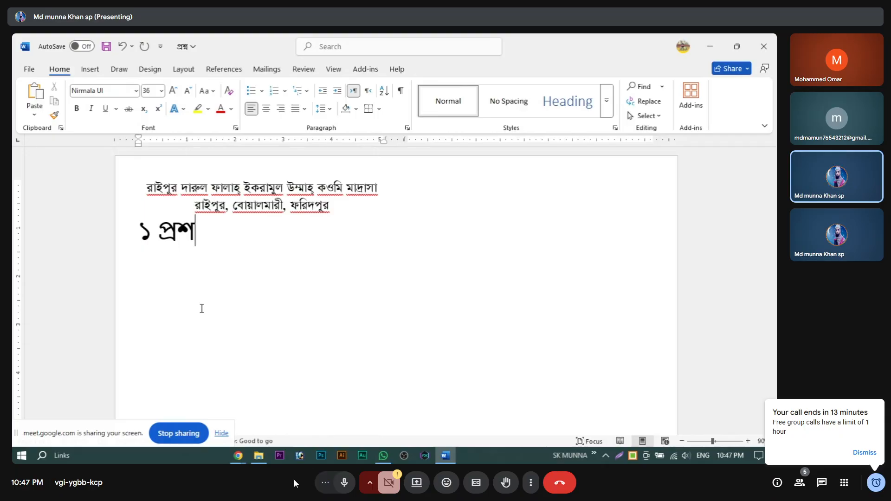
pyautogui.write('্নঃ')
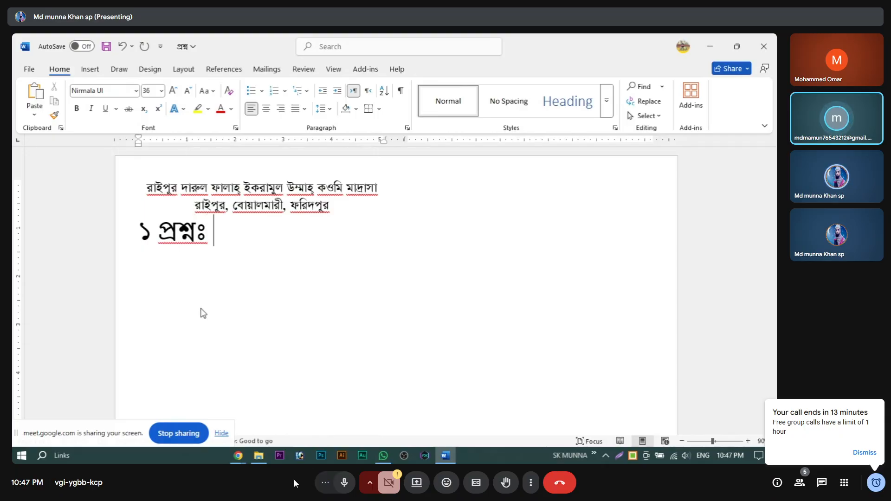
pyautogui.click(102, 240)
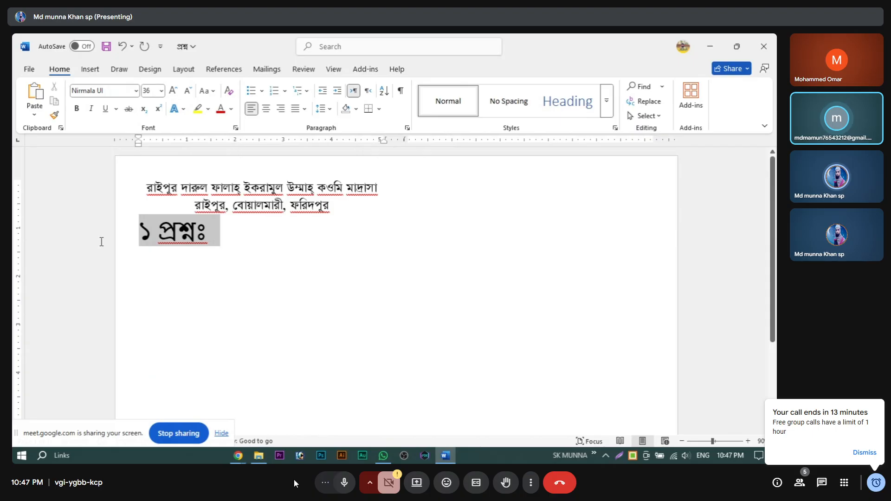
pyautogui.click(186, 92)
pyautogui.click(186, 92)
pyautogui.click(185, 92)
pyautogui.click(186, 92)
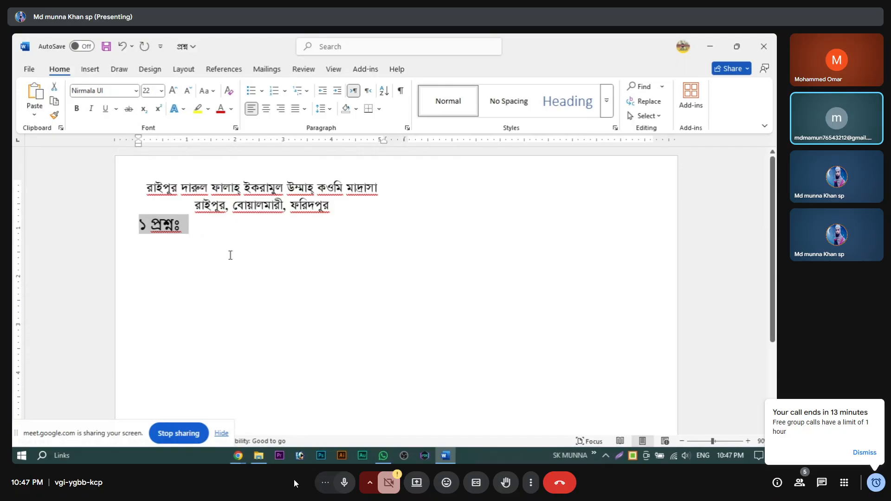
pyautogui.click(236, 230)
# Step: Insert a blank line after ফরিদপুর in the heading and close the document
pyautogui.click(366, 205)
pyautogui.press('Return')
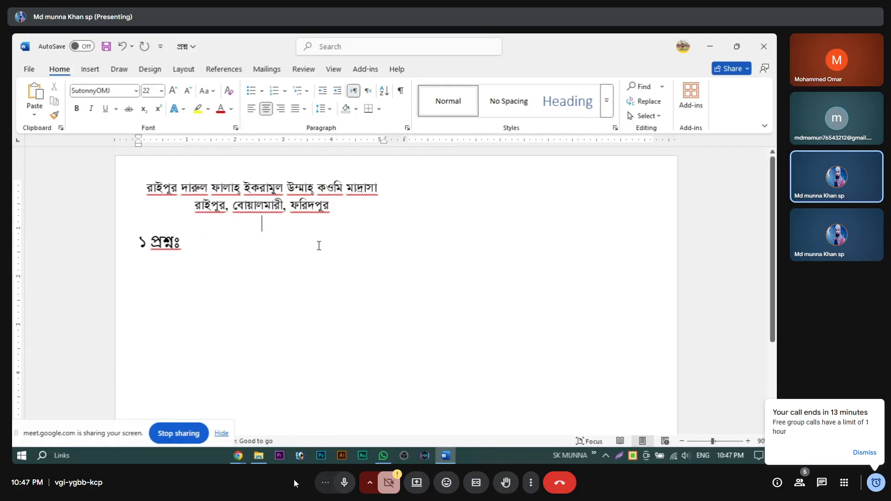
pyautogui.click(220, 247)
pyautogui.scroll(-2, 301, 260)
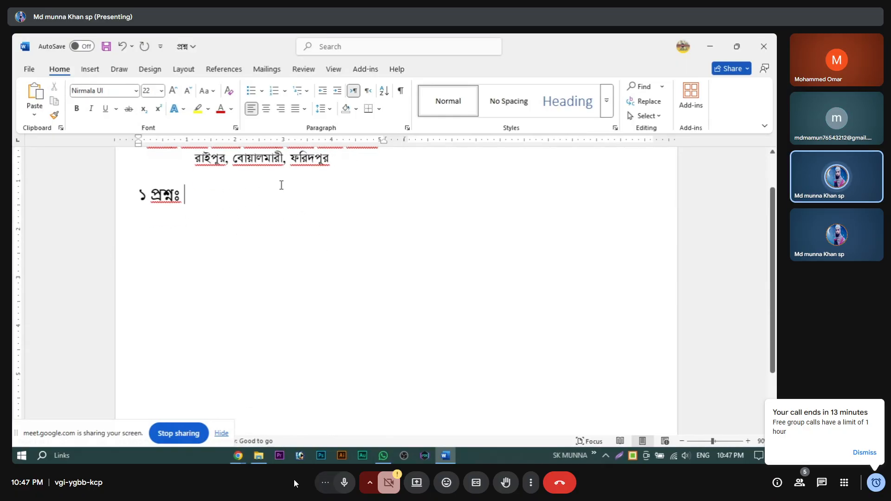
pyautogui.scroll(-2, 212, 366)
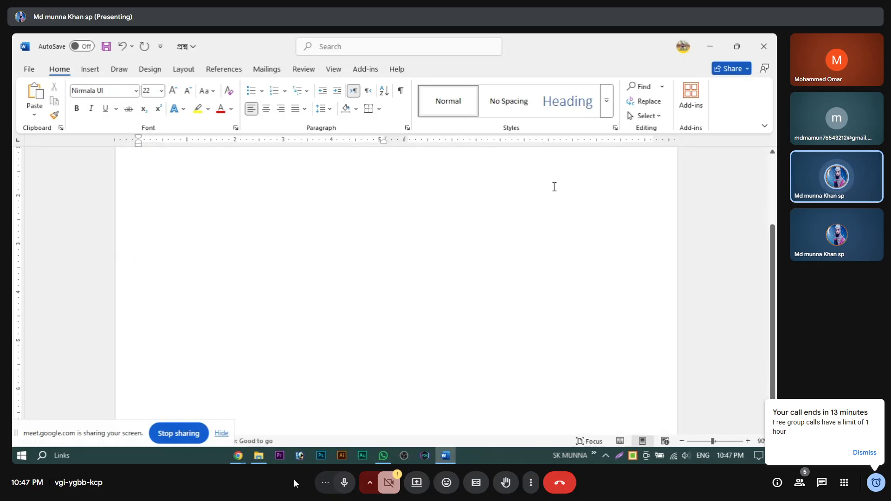
pyautogui.scroll(4, 537, 265)
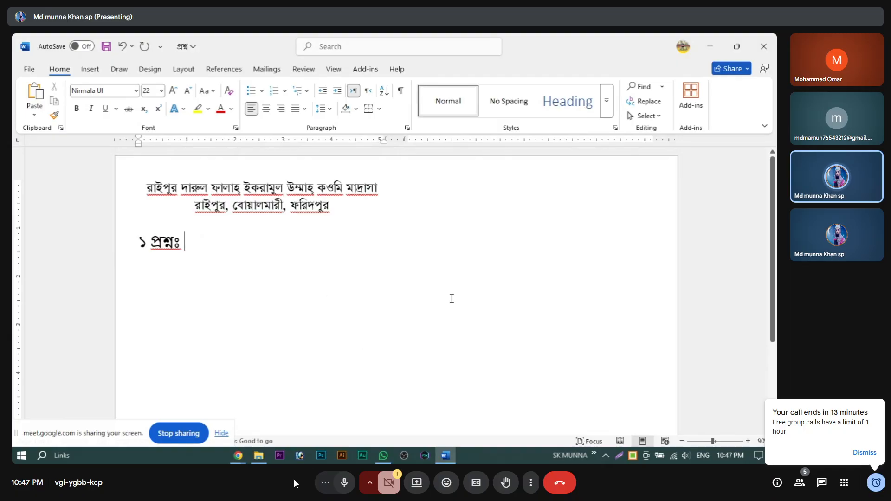
pyautogui.click(763, 46)
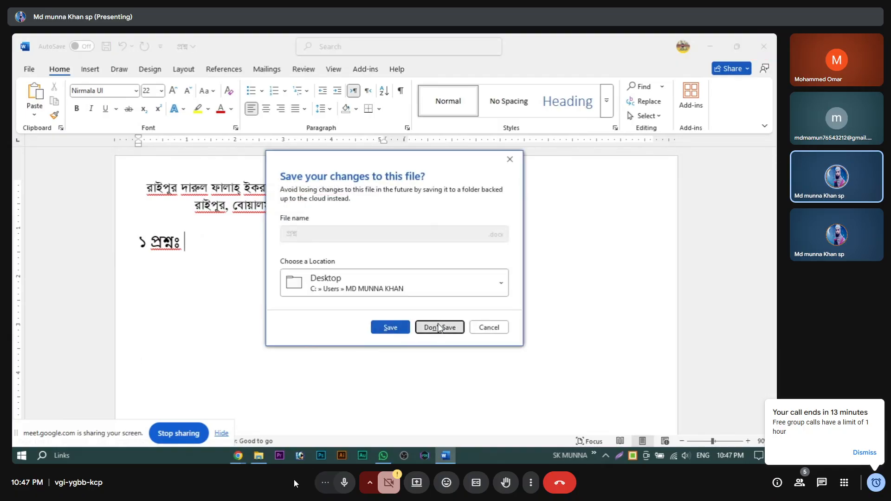
# Step: Close the প্রশ্ন file without saving and open New Microsoft Word Document
pyautogui.click(439, 327)
pyautogui.click(763, 39)
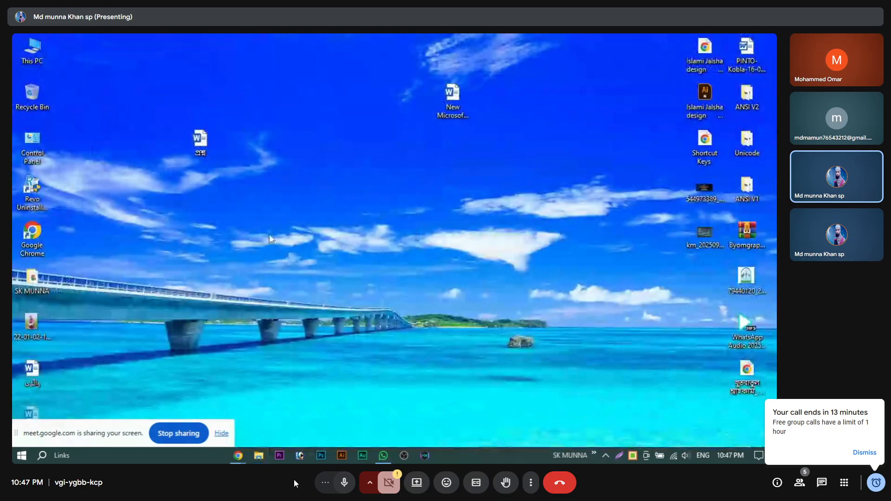
pyautogui.click(455, 103)
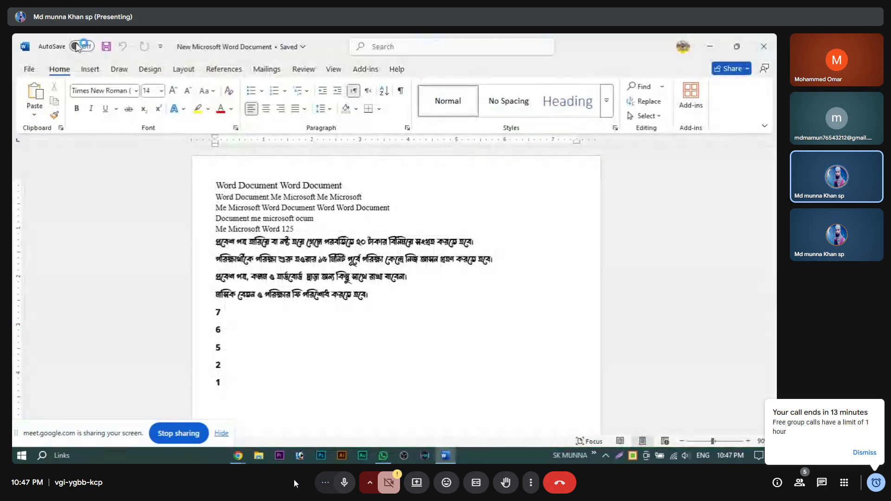
# Step: With the cursor on the empty line below 1, show the Insert Pictures source choices
pyautogui.click(90, 68)
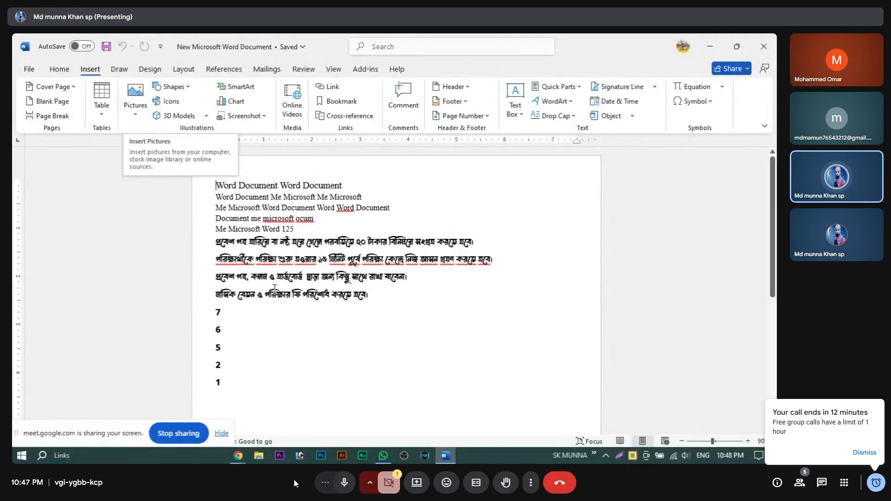
pyautogui.scroll(-3, 284, 294)
pyautogui.scroll(3, 284, 294)
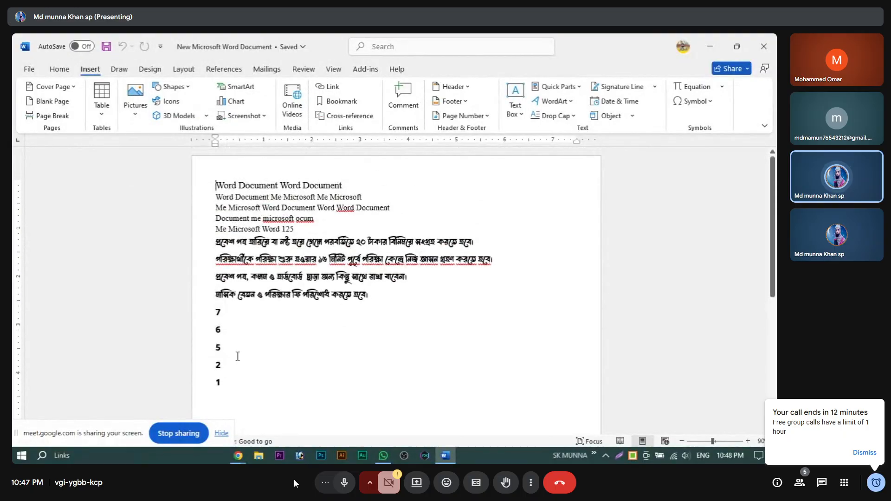
pyautogui.scroll(-2, 238, 356)
pyautogui.click(241, 346)
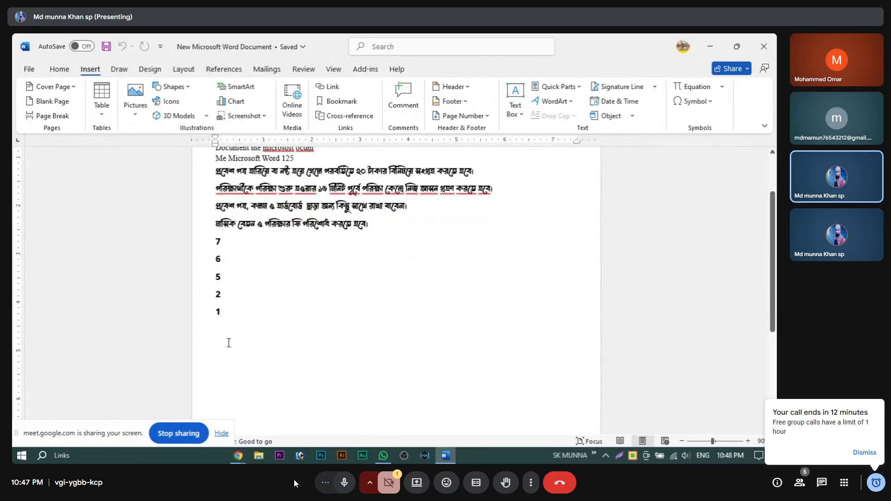
pyautogui.click(135, 104)
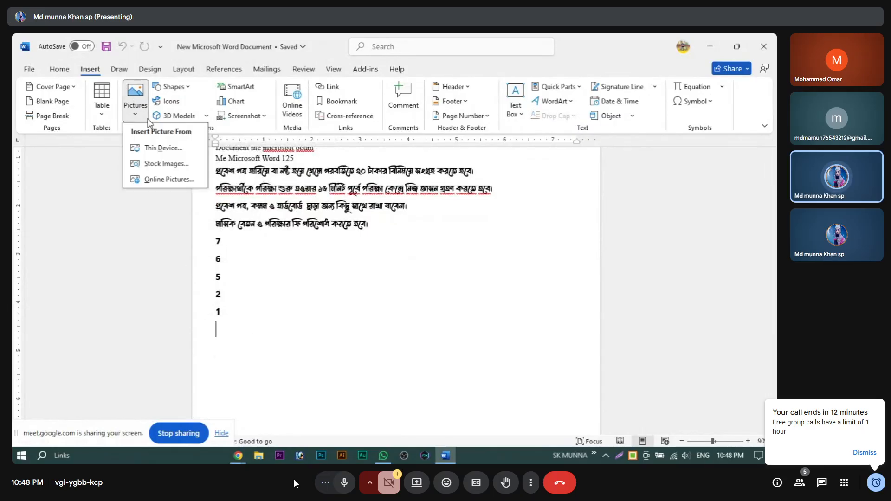
pyautogui.click(172, 150)
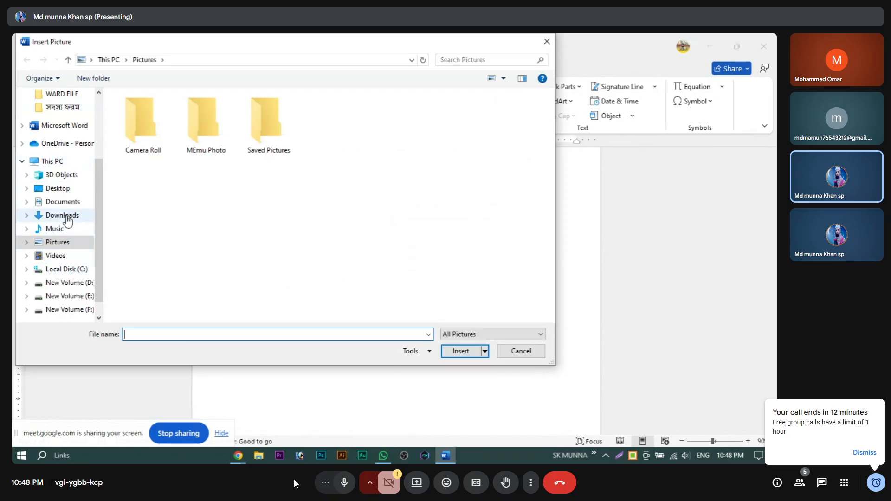
pyautogui.scroll(-1, 68, 282)
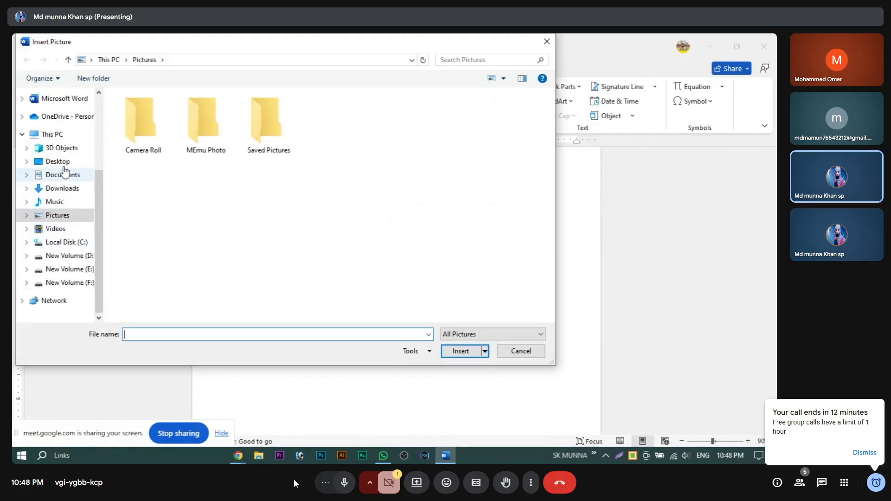
pyautogui.click(65, 149)
pyautogui.click(61, 162)
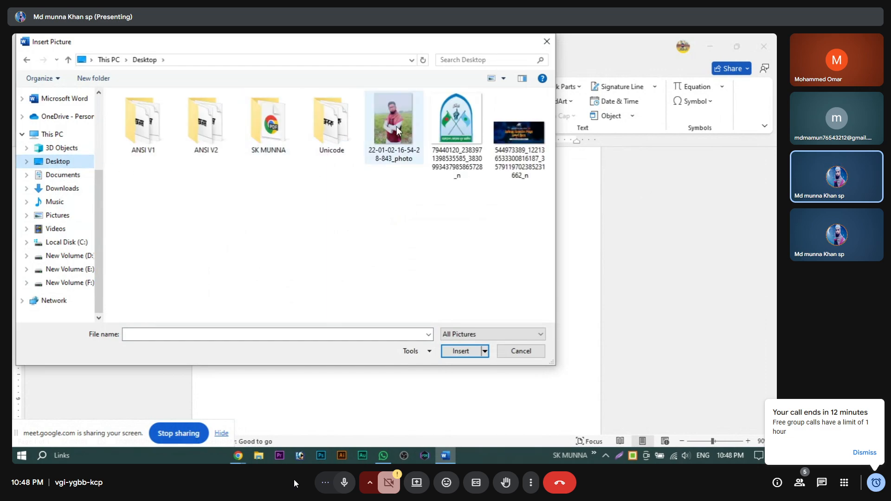
pyautogui.click(398, 131)
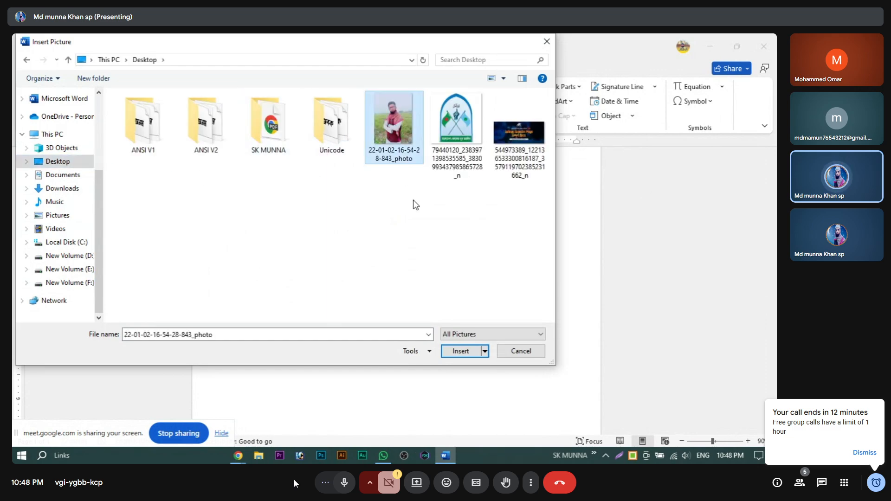
pyautogui.click(474, 352)
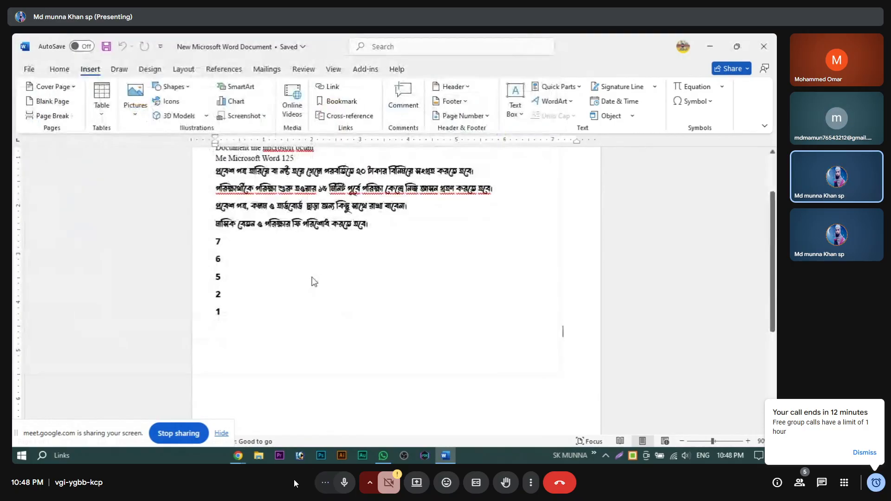
# Step: Shrink the photo from its corner to 6.83" by 5.12", then to 3.9" by 2.92"
pyautogui.scroll(-5, 373, 338)
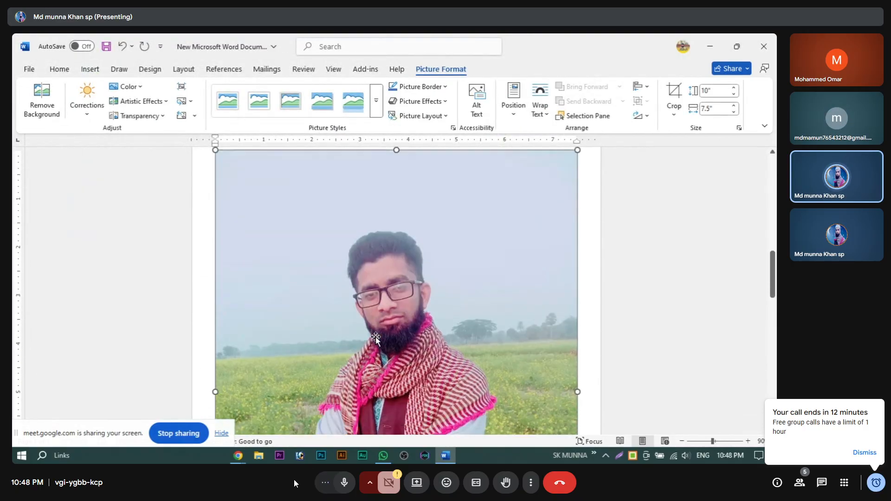
pyautogui.scroll(-1, 375, 337)
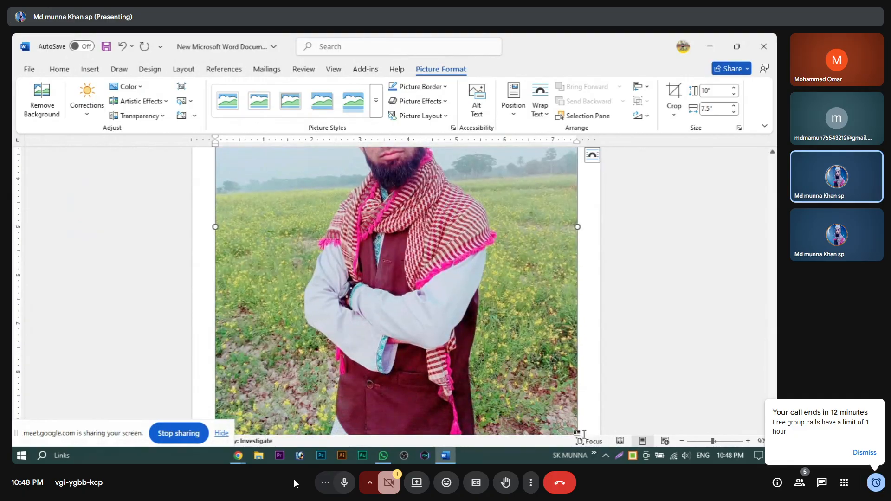
pyautogui.scroll(-2, 574, 405)
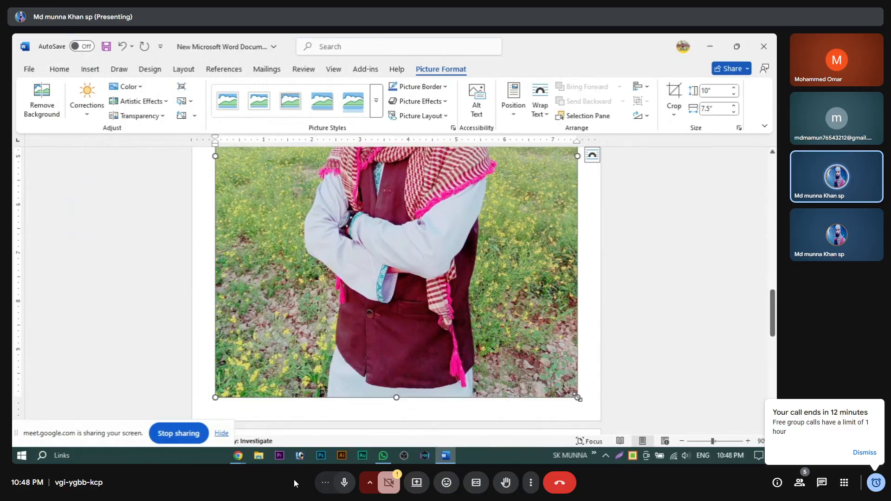
pyautogui.moveTo(578, 397); pyautogui.dragTo(462, 320)
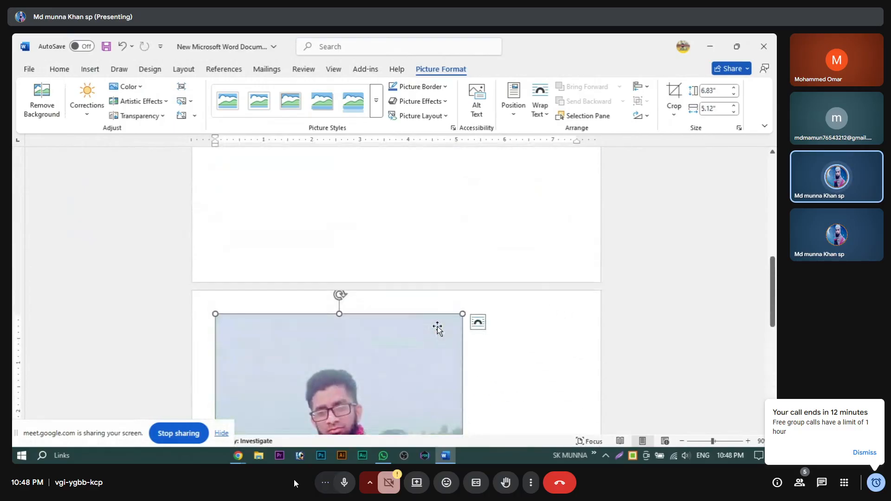
pyautogui.scroll(-5, 438, 329)
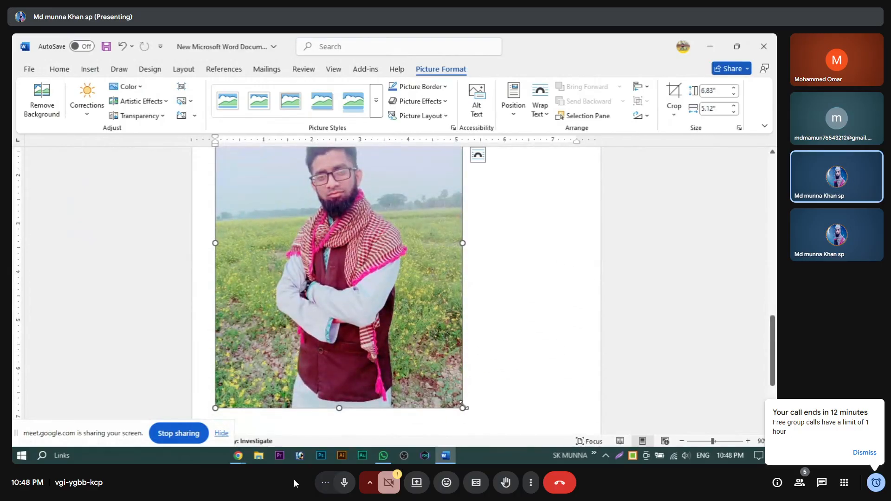
pyautogui.moveTo(462, 407); pyautogui.dragTo(370, 279)
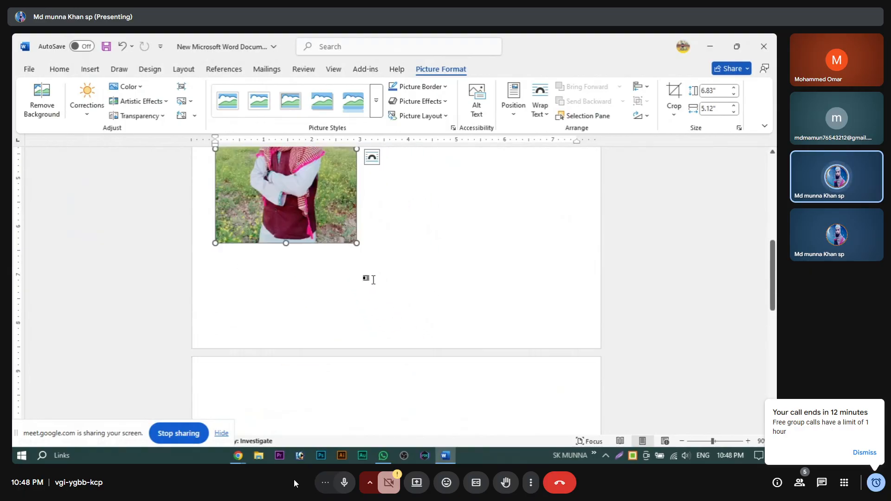
pyautogui.scroll(1, 455, 326)
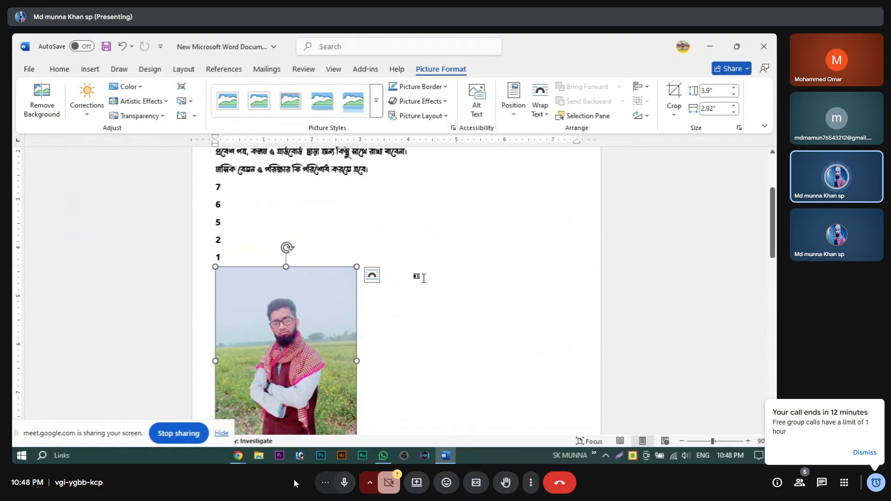
# Step: Try the Thick Matte Black picture style, then settle on the oval style with a shadow
pyautogui.click(375, 104)
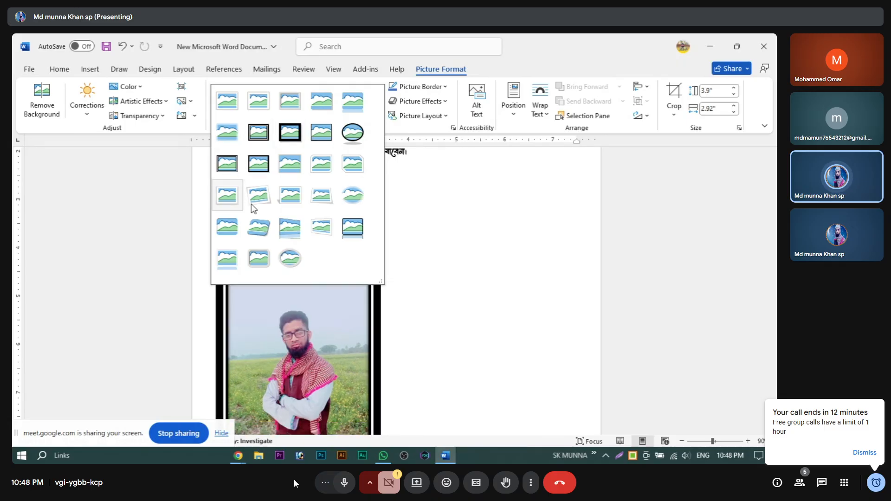
pyautogui.click(289, 132)
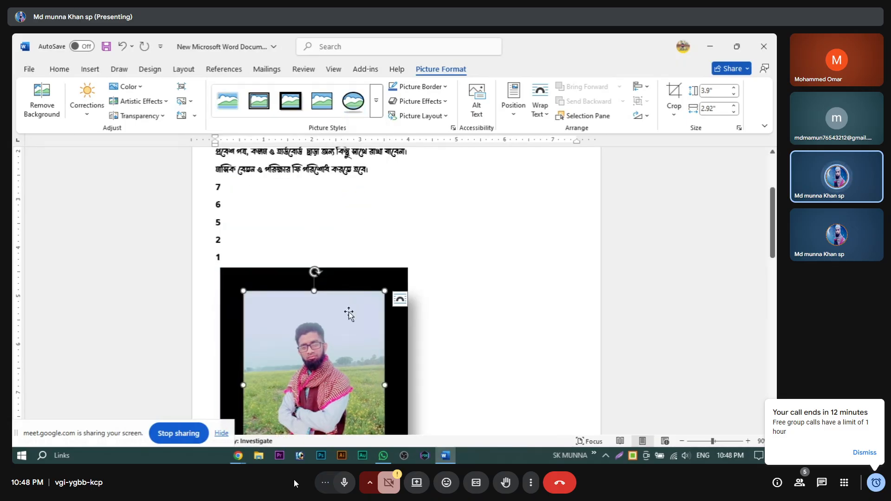
pyautogui.scroll(-3, 349, 314)
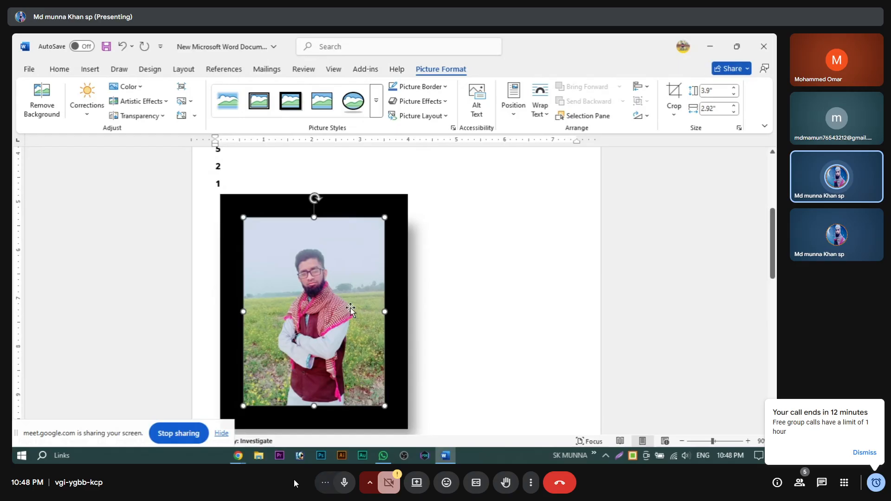
pyautogui.click(355, 101)
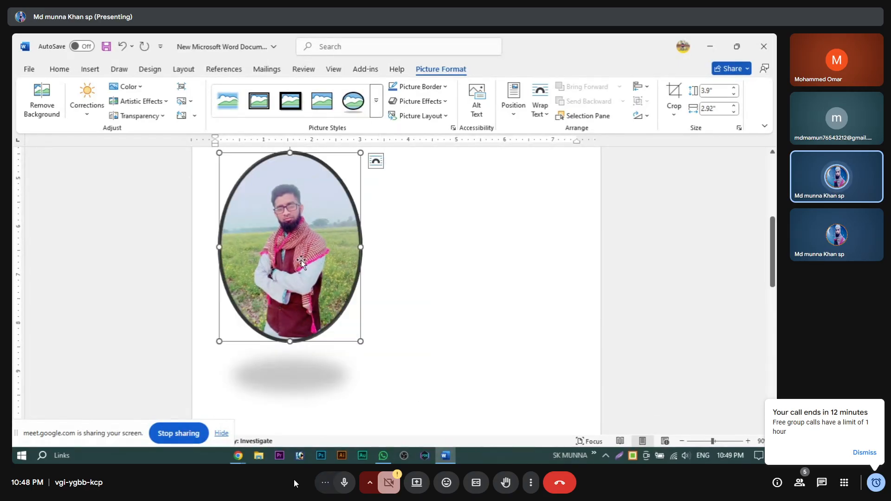
pyautogui.scroll(1, 317, 250)
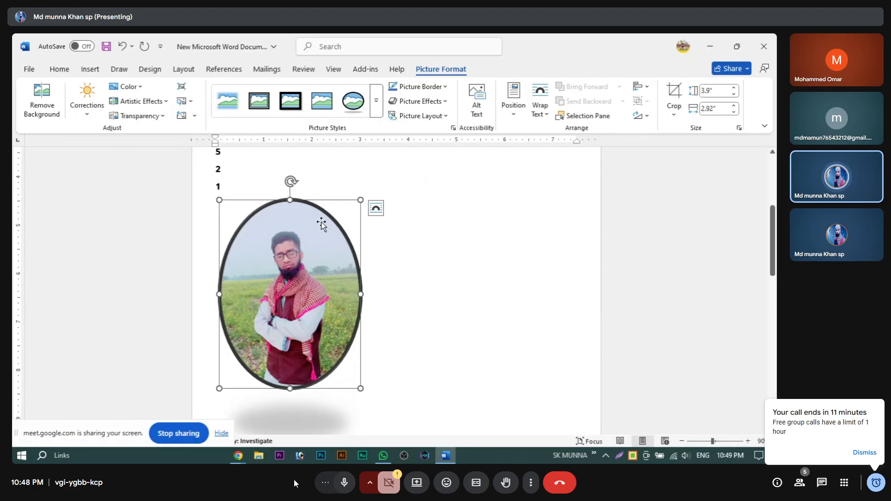
pyautogui.click(88, 71)
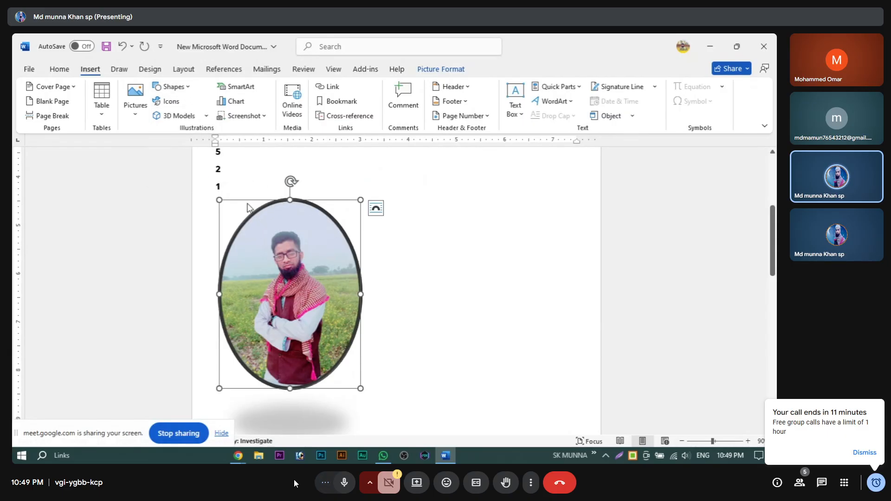
# Step: Undo the styled photo, restore the numbered list, and choose the Rectangle shape to draw
pyautogui.hotkey('ctrl', 'z')
pyautogui.hotkey('ctrl', 'z')
pyautogui.hotkey('ctrl', 'z')
pyautogui.hotkey('ctrl', 'z')
pyautogui.hotkey('ctrl', 'z')
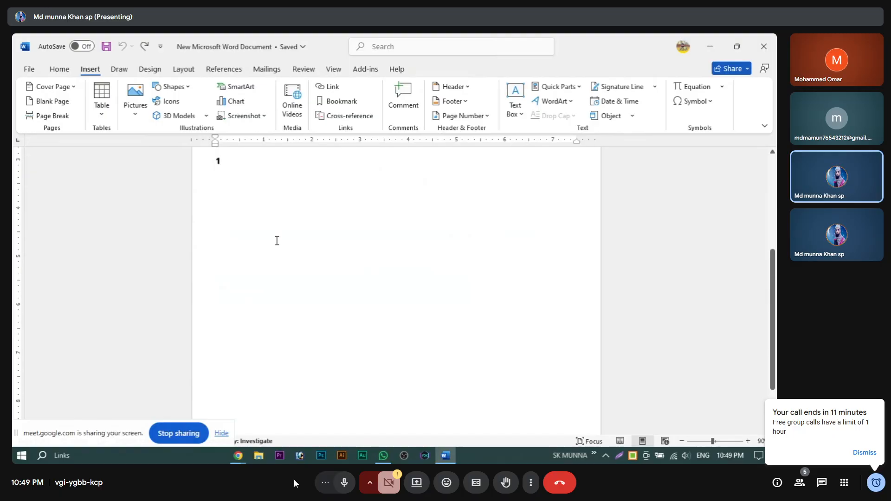
pyautogui.hotkey('ctrl', 'y')
pyautogui.click(183, 90)
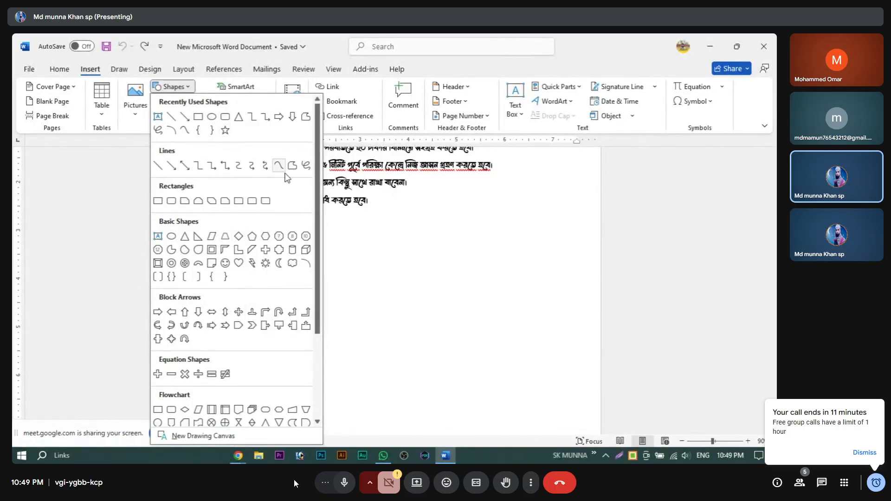
pyautogui.scroll(-3, 221, 289)
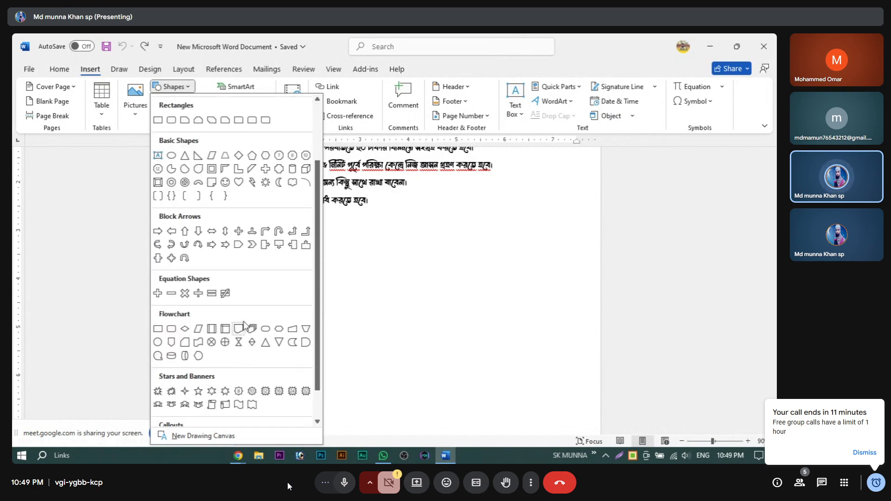
pyautogui.scroll(1, 210, 342)
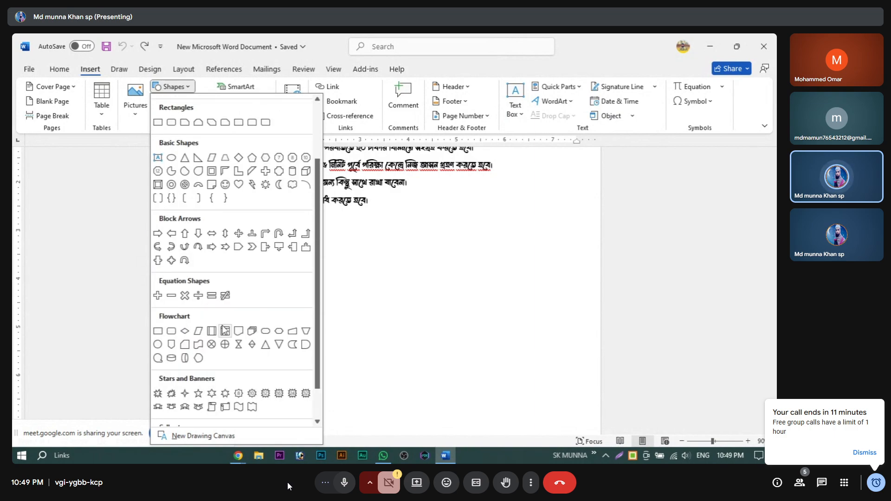
pyautogui.scroll(1, 225, 325)
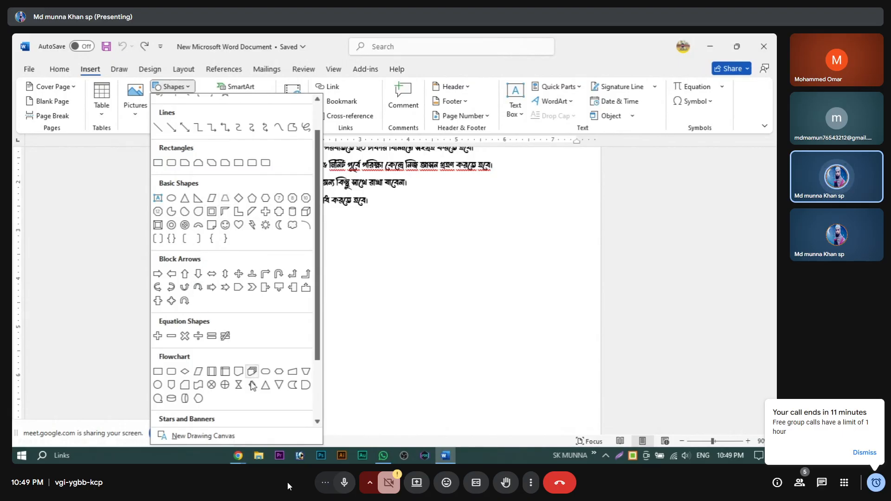
pyautogui.click(158, 163)
pyautogui.scroll(-3, 301, 286)
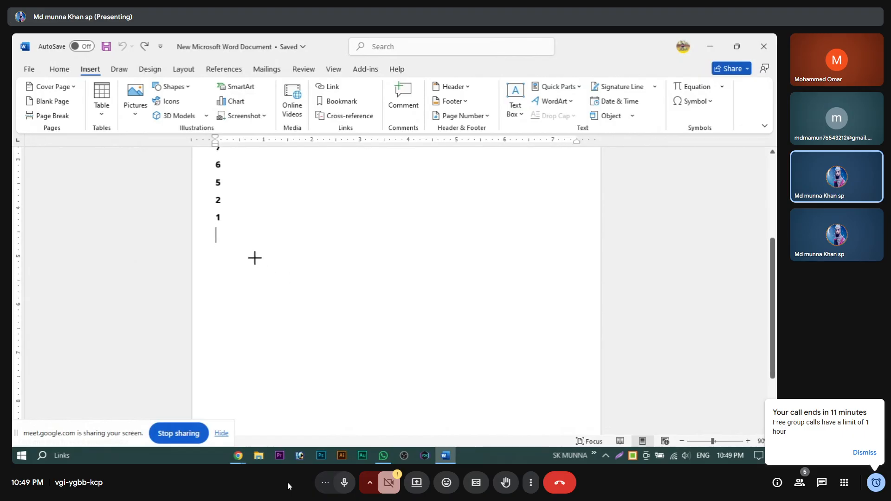
# Step: Draw a 2.37" by 4.84" rectangle below the list and change its outline colour, trying dark blue first
pyautogui.moveTo(243, 252)
pyautogui.mouseDown()
pyautogui.moveTo(443, 328)
pyautogui.moveTo(474, 364)
pyautogui.mouseUp()
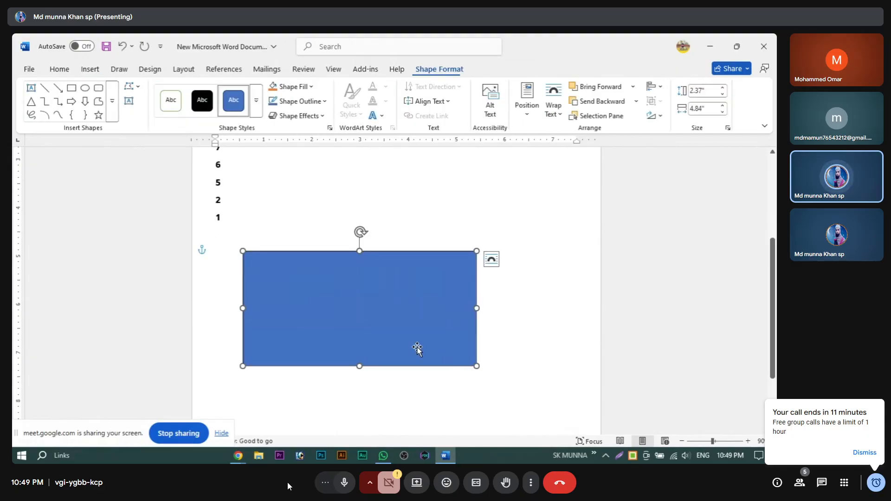
pyautogui.click(325, 101)
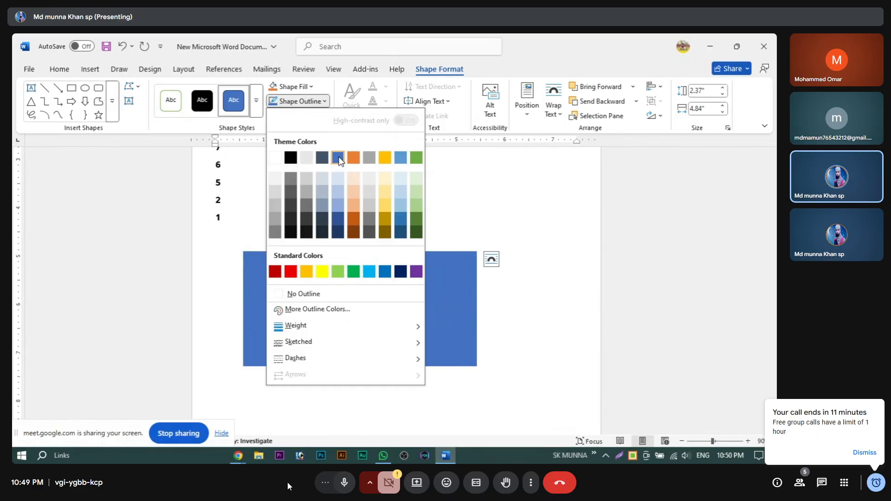
pyautogui.click(399, 226)
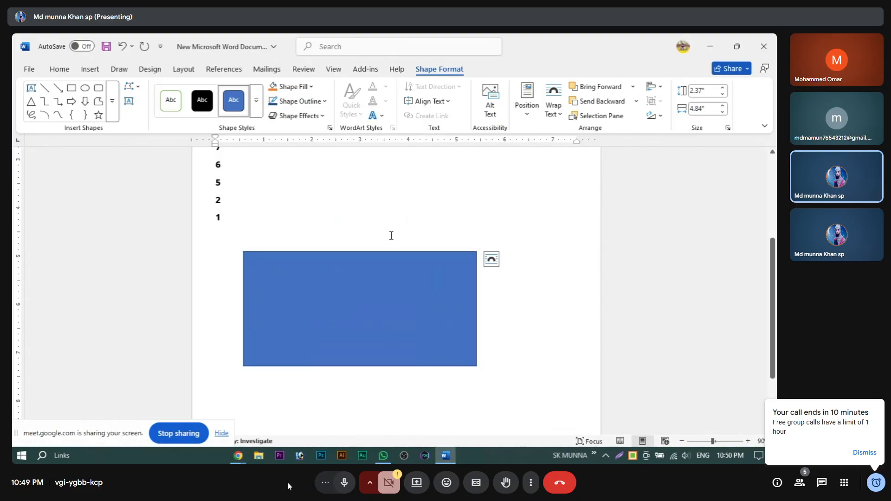
pyautogui.click(324, 101)
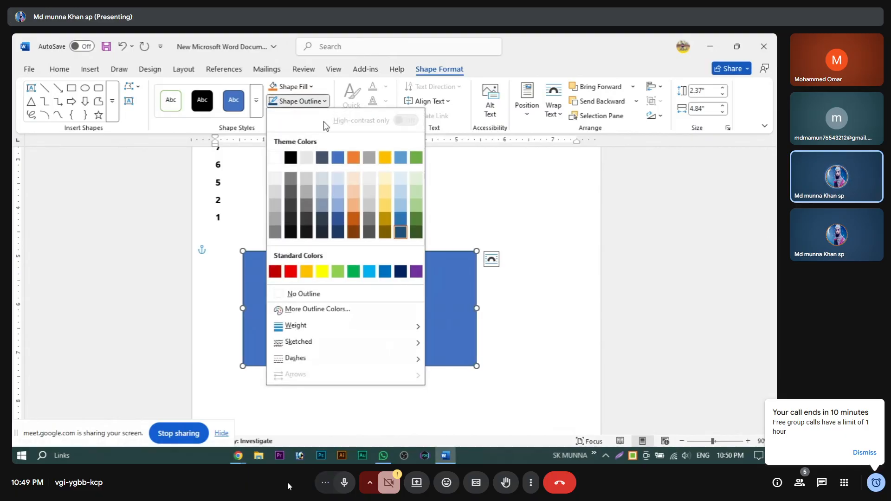
pyautogui.click(334, 219)
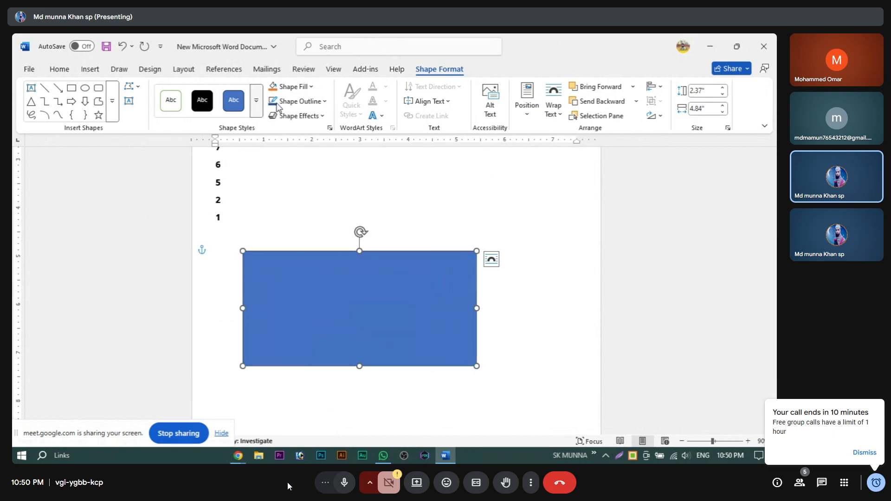
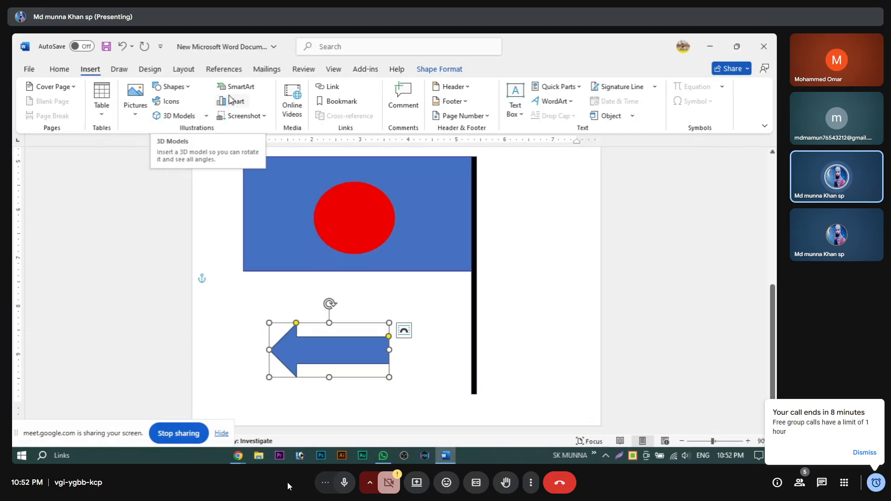
# Step: Open the SmartArt graphic gallery from the Insert tab
pyautogui.click(252, 91)
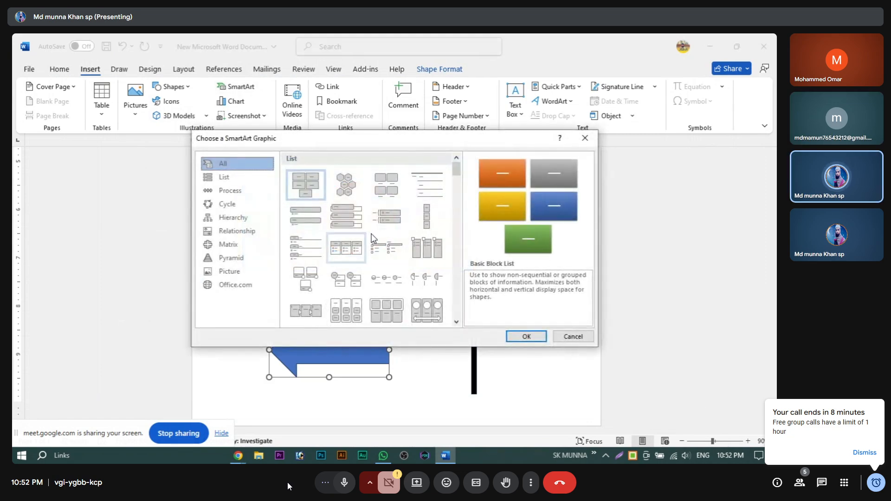
# Step: Insert a Basic Block List SmartArt diagram and delete the blue arrow shape
pyautogui.click(538, 337)
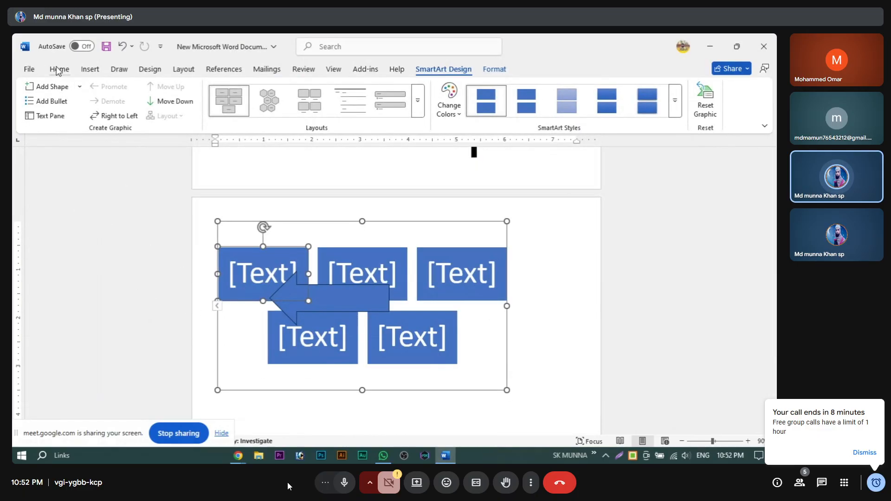
pyautogui.click(90, 68)
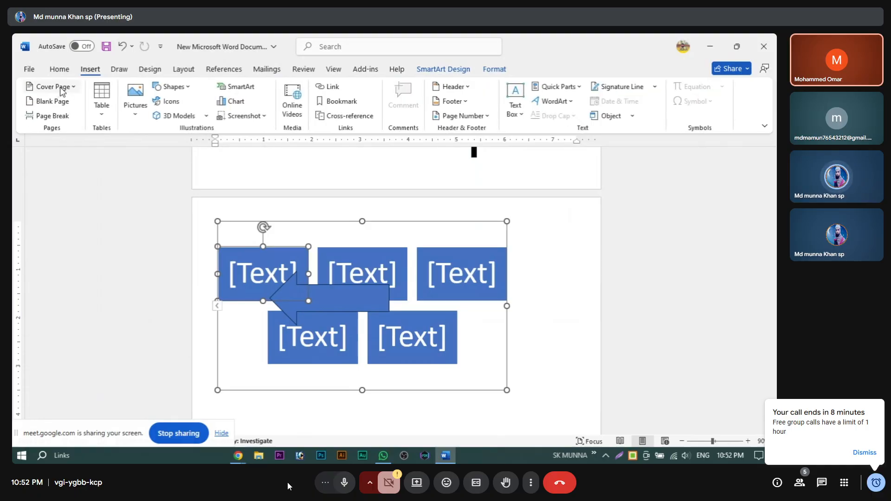
pyautogui.click(347, 305)
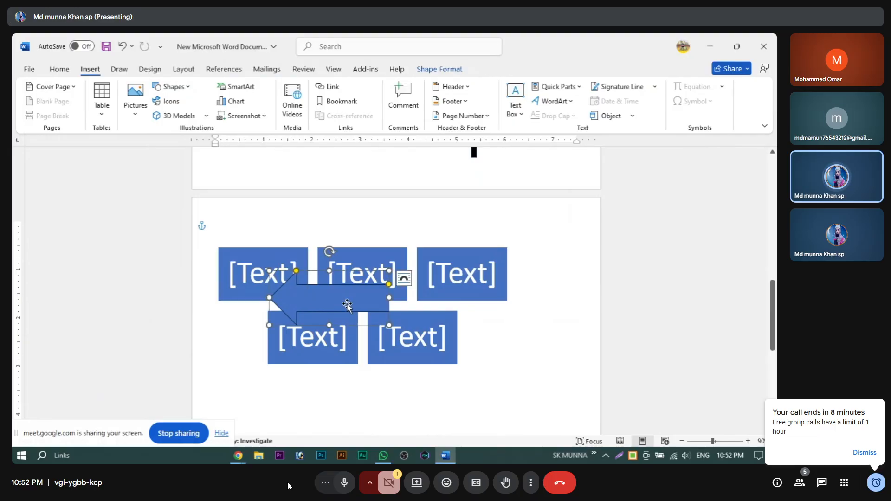
pyautogui.press('Delete')
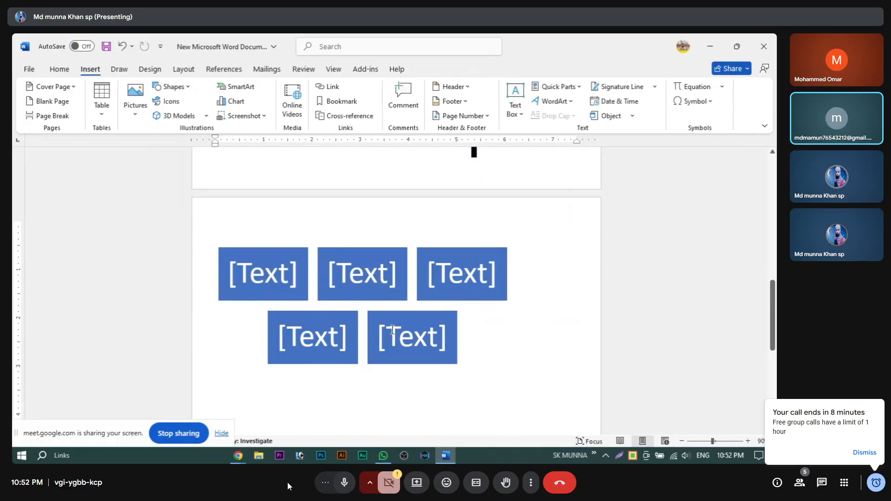
# Step: Type Bengali text into the diagram's top-middle, top-right and top-left blocks
pyautogui.click(322, 320)
pyautogui.click(358, 288)
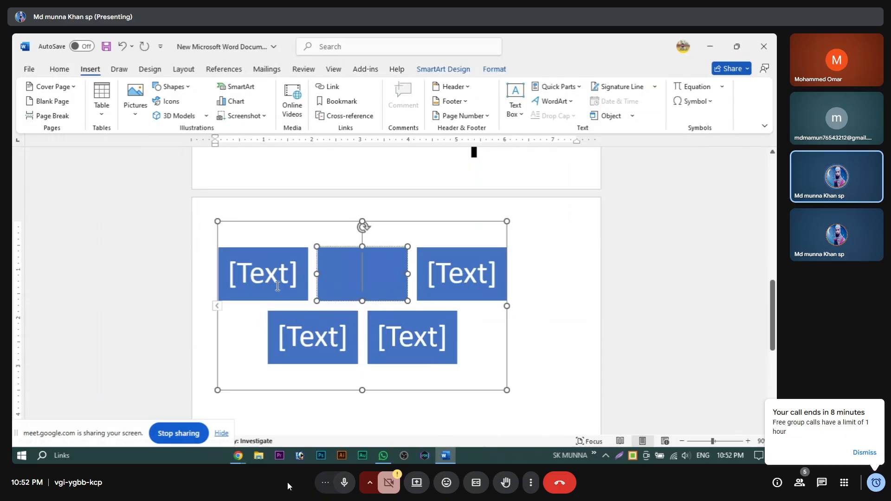
pyautogui.click(269, 279)
pyautogui.click(369, 283)
pyautogui.click(448, 277)
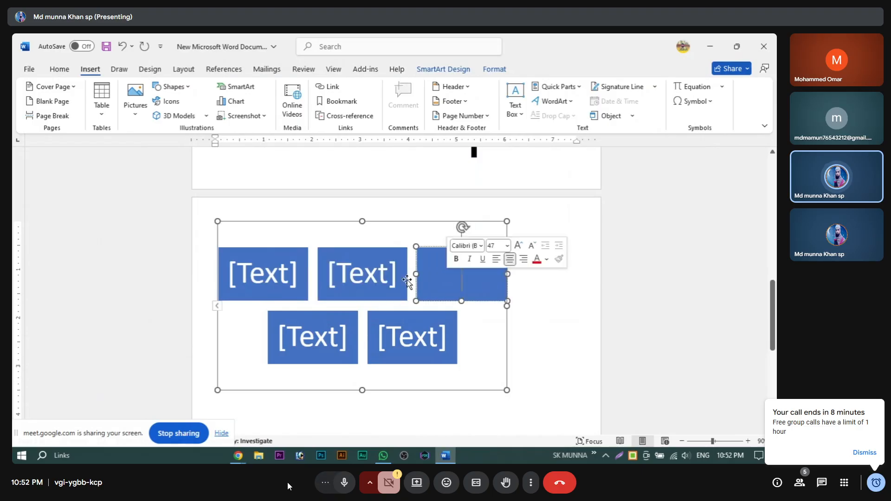
pyautogui.click(381, 278)
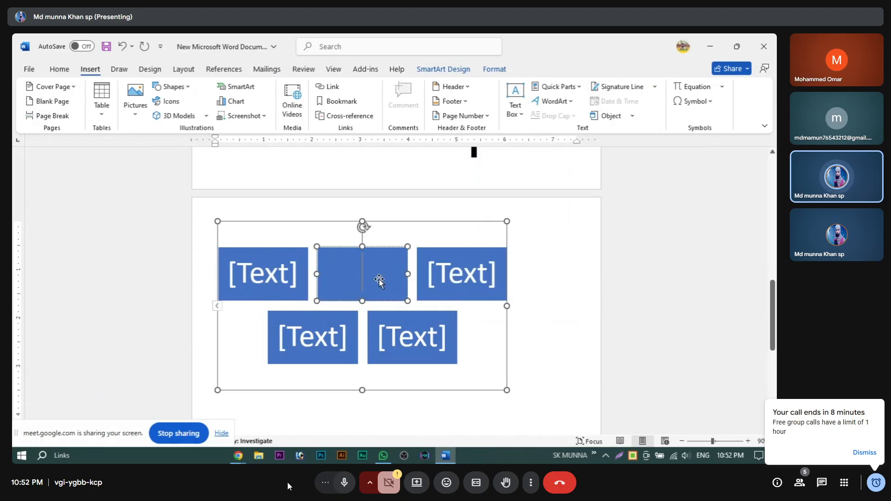
pyautogui.write('্িবিবি')
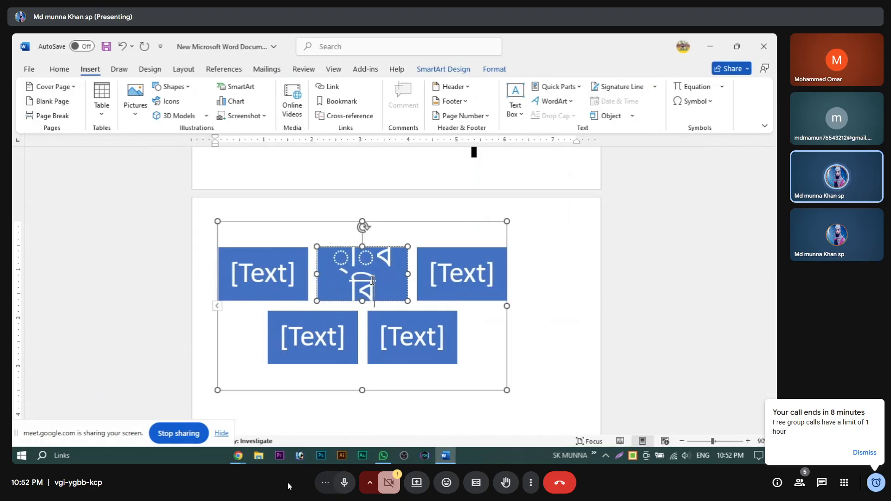
pyautogui.click(458, 280)
pyautogui.write('বপচপ')
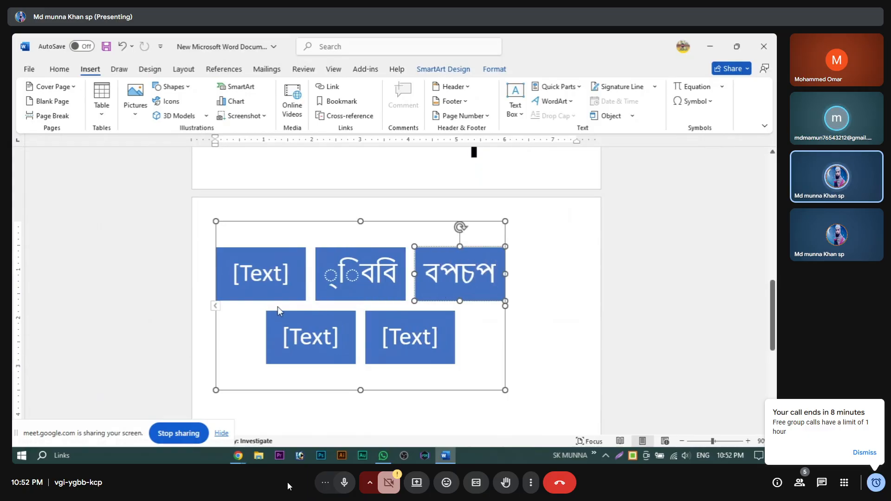
pyautogui.click(259, 274)
pyautogui.write('ডাপটড')
# Step: Fill the two bottom blocks with Bengali text, then reopen the SmartArt gallery
pyautogui.click(332, 347)
pyautogui.write('প্যপট')
pyautogui.click(420, 336)
pyautogui.write('৫ড')
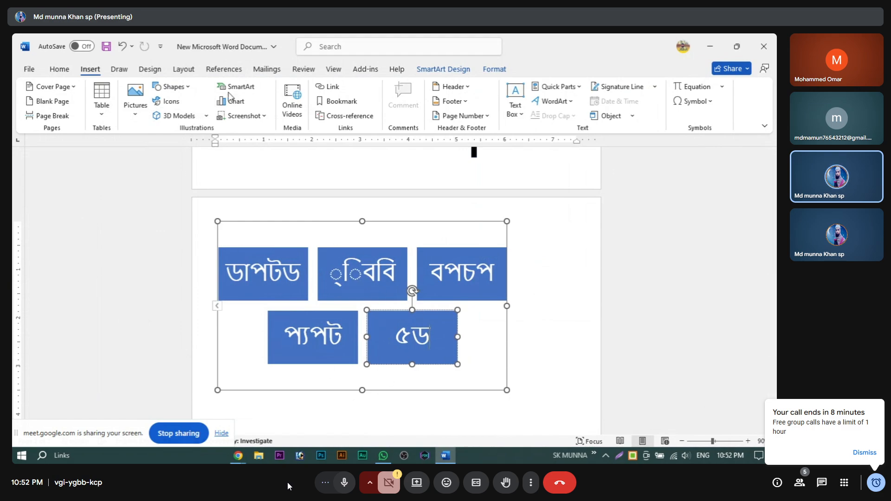
pyautogui.click(237, 87)
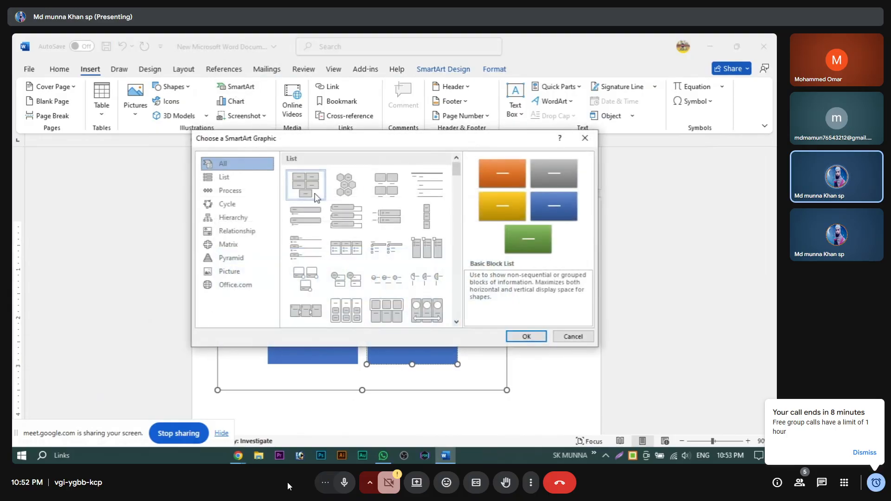
# Step: Preview several SmartArt list layouts, then close the gallery without inserting one
pyautogui.click(356, 193)
pyautogui.click(386, 191)
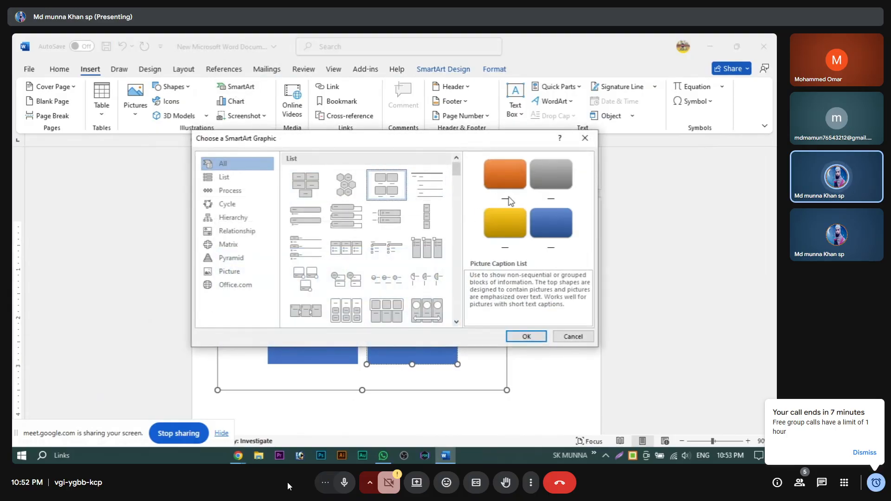
pyautogui.click(305, 217)
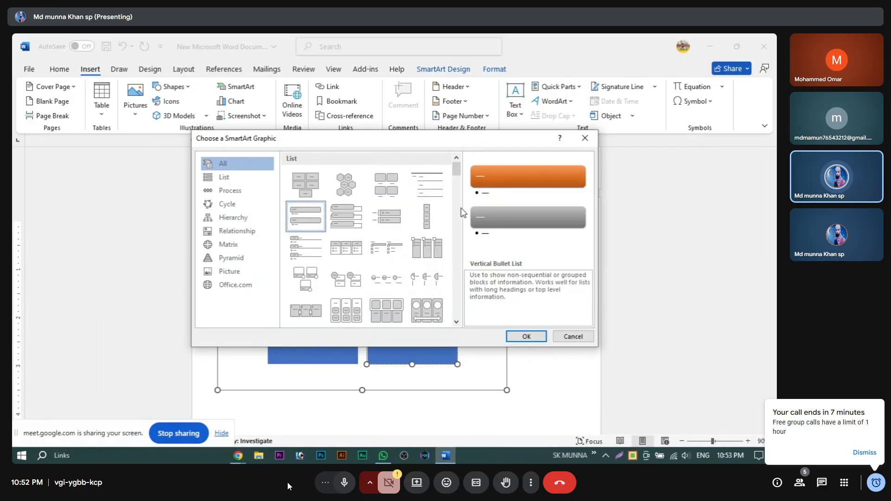
pyautogui.click(346, 216)
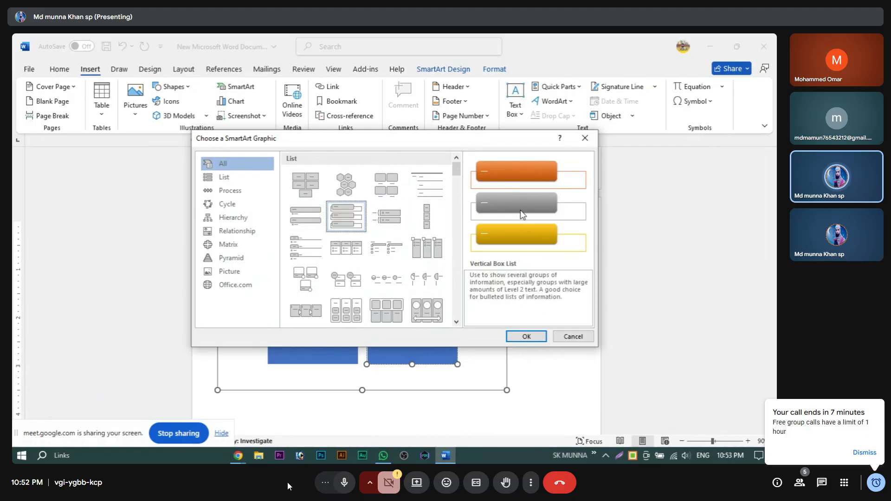
pyautogui.click(424, 253)
pyautogui.click(422, 281)
pyautogui.click(385, 278)
pyautogui.click(344, 284)
pyautogui.click(386, 310)
pyautogui.click(345, 310)
pyautogui.click(416, 304)
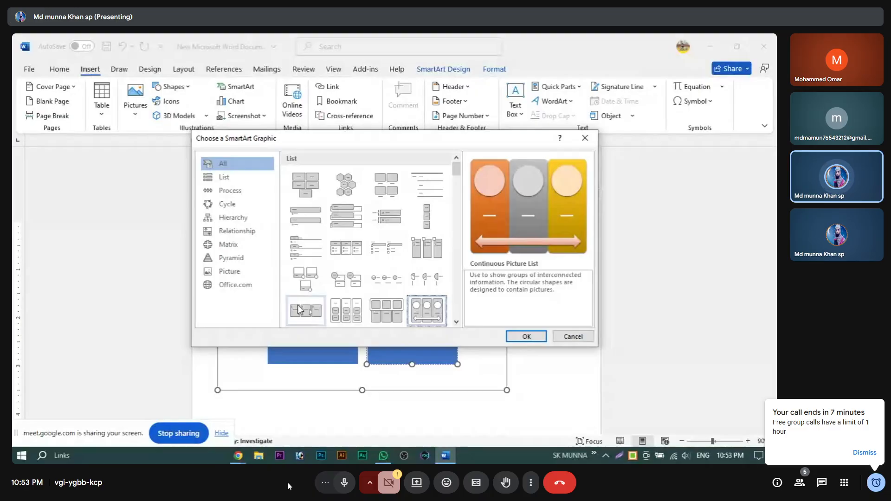
pyautogui.click(315, 292)
pyautogui.click(574, 338)
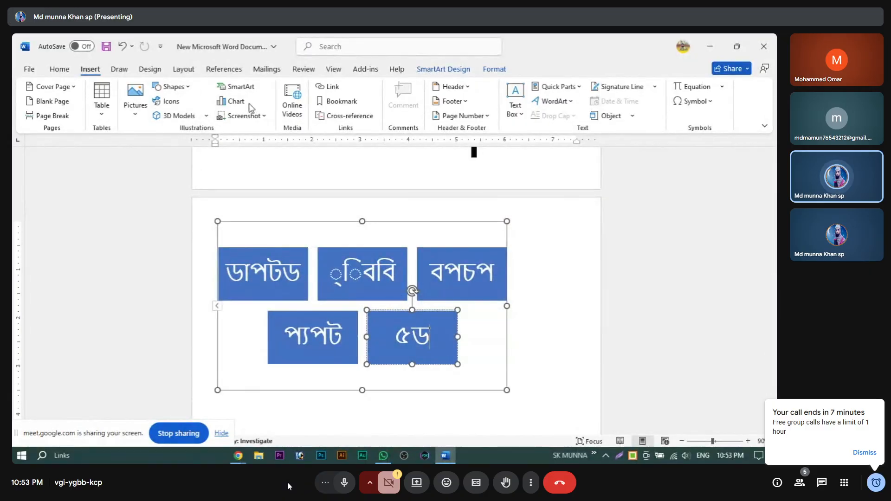
# Step: Browse the chart types and close the chart dialog without inserting a chart
pyautogui.click(234, 101)
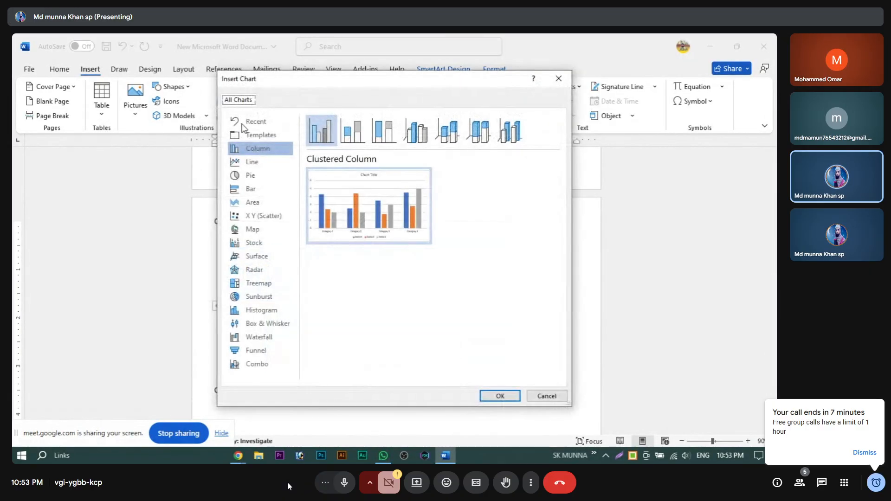
pyautogui.moveTo(380, 239)
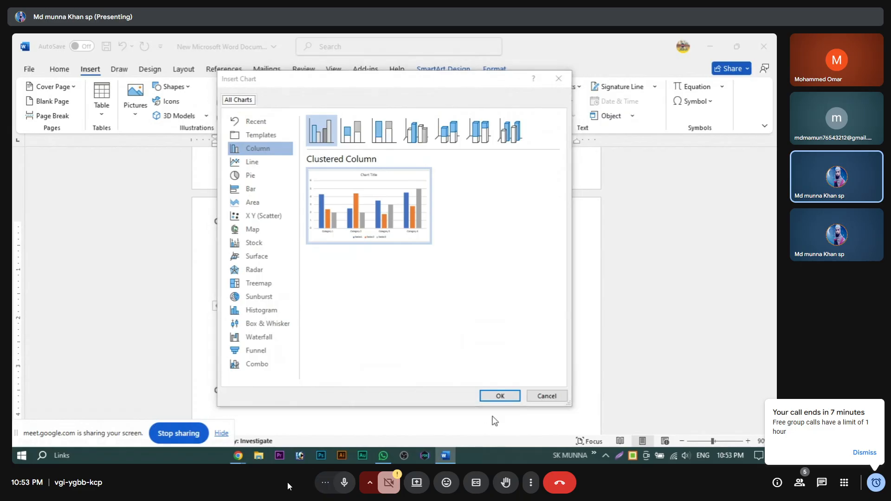
pyautogui.click(559, 85)
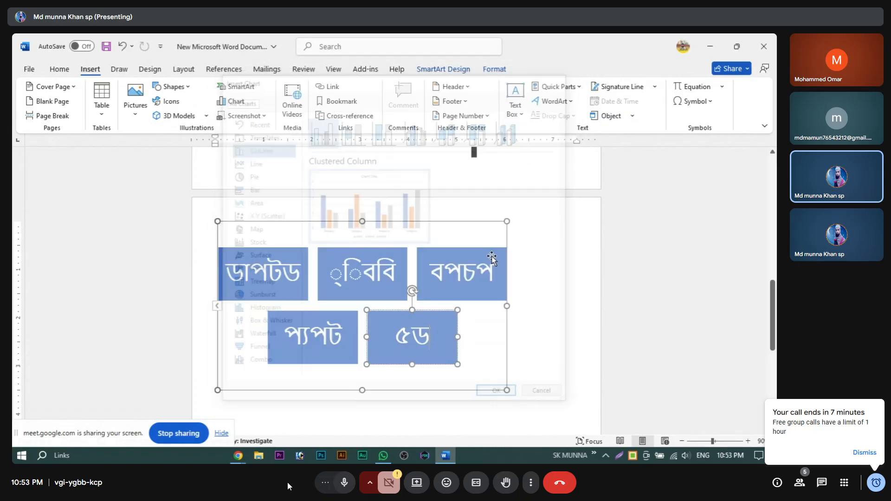
pyautogui.scroll(-2, 408, 364)
pyautogui.scroll(2, 304, 261)
# Step: Tilt the top-left block slightly, then cut the whole block diagram off the page
pyautogui.click(257, 253)
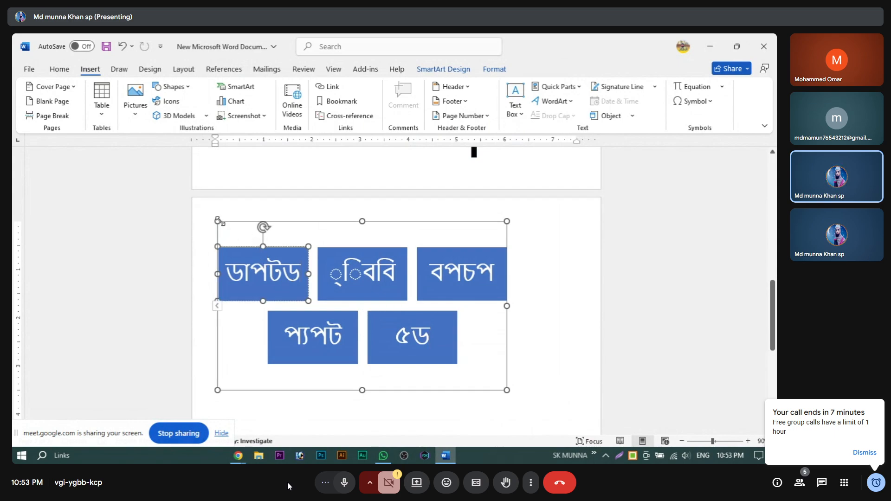
pyautogui.click(232, 235)
pyautogui.click(268, 274)
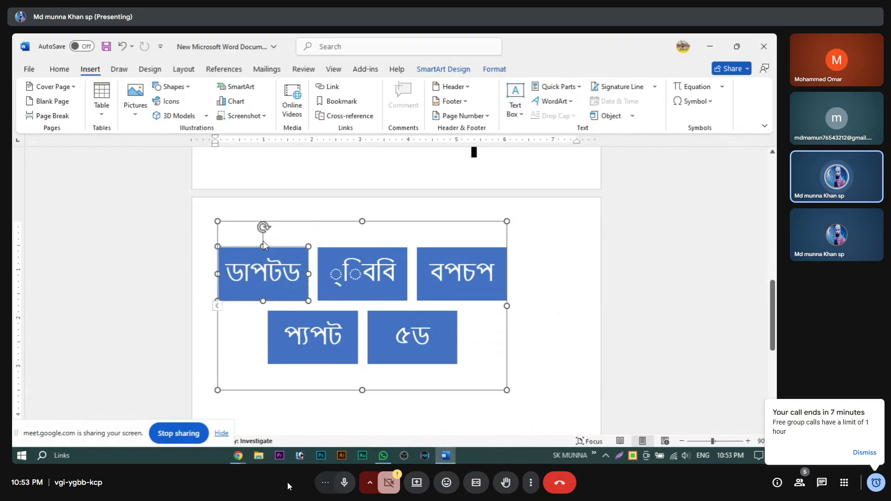
pyautogui.moveTo(264, 227)
pyautogui.mouseDown()
pyautogui.moveTo(302, 242)
pyautogui.moveTo(267, 229)
pyautogui.moveTo(224, 230)
pyautogui.moveTo(271, 227)
pyautogui.mouseUp()
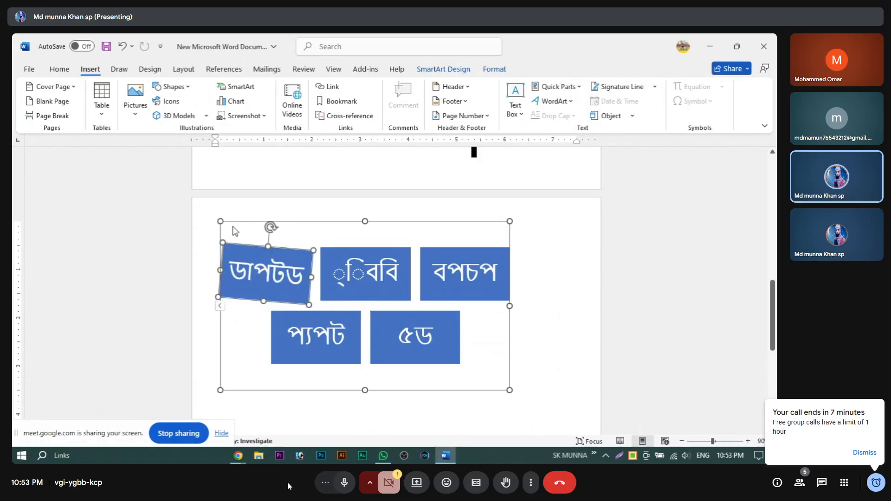
pyautogui.click(220, 221)
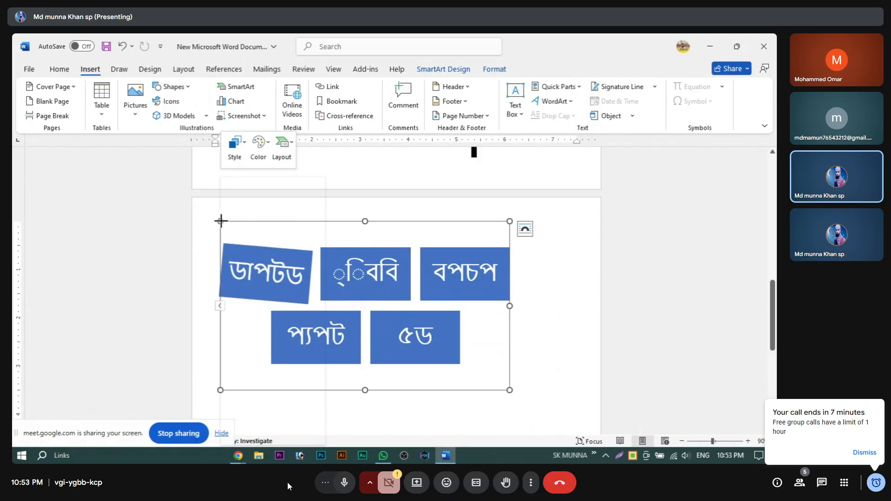
pyautogui.rightClick(219, 222)
pyautogui.click(264, 193)
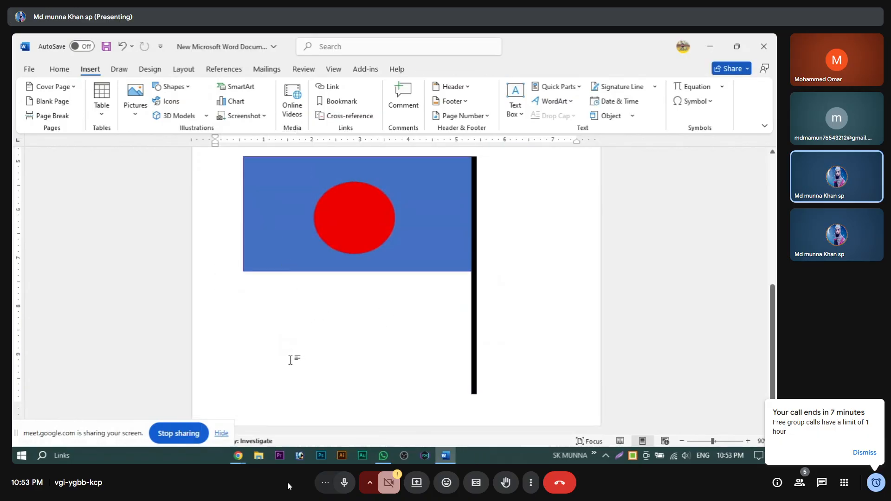
# Step: Add a blank line below the flag and insert a clustered column chart
pyautogui.press('Return')
pyautogui.press('Return')
pyautogui.press('Return')
pyautogui.press('Return')
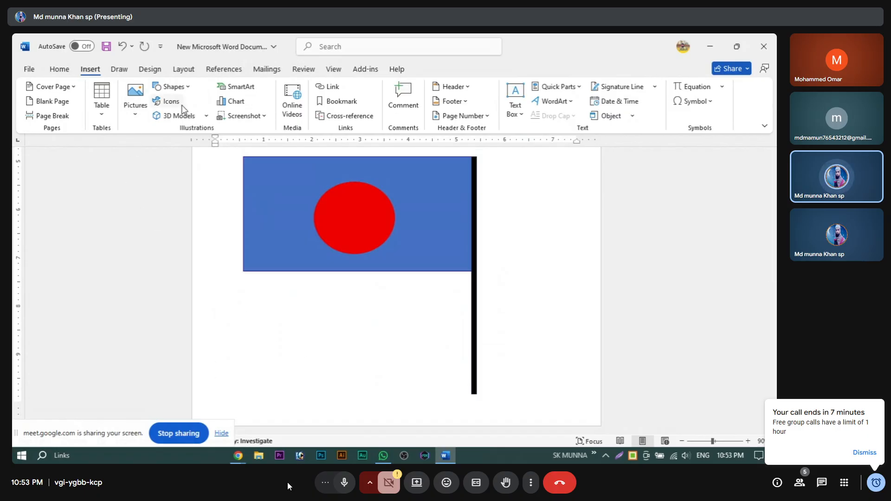
pyautogui.click(230, 102)
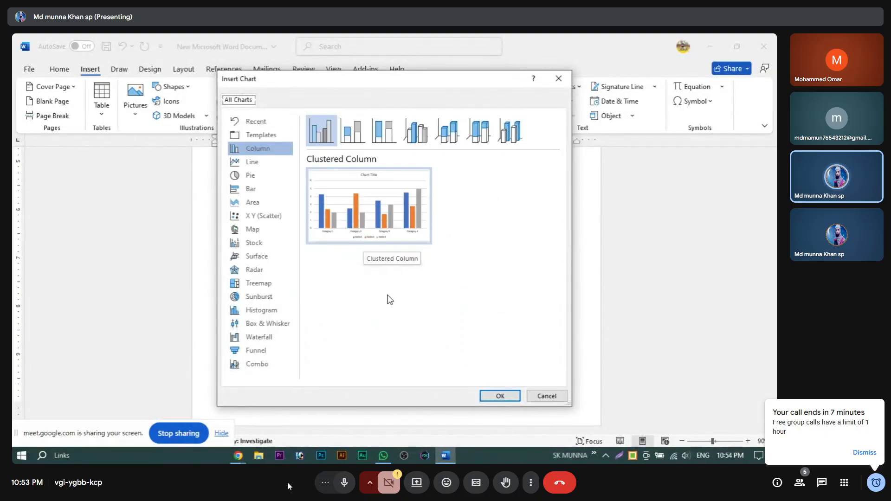
pyautogui.click(495, 395)
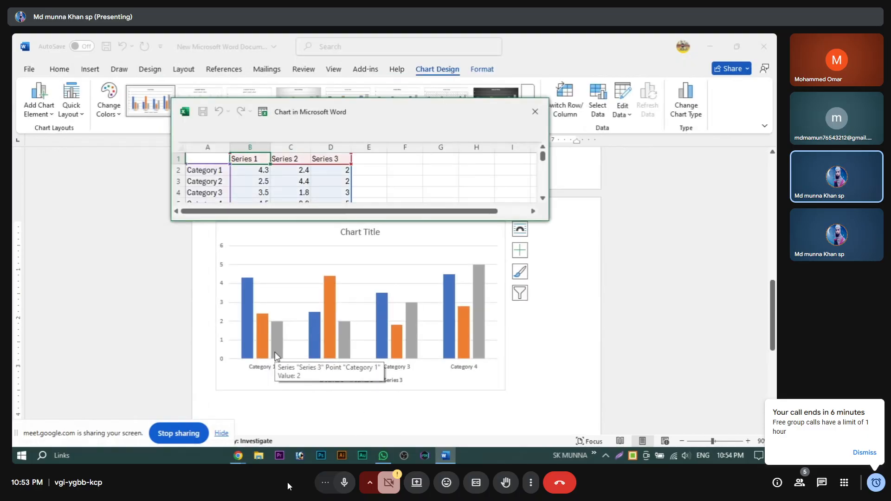
# Step: Rename categories A2 and A3 to two people's names, switching the keyboard to English
pyautogui.click(213, 171)
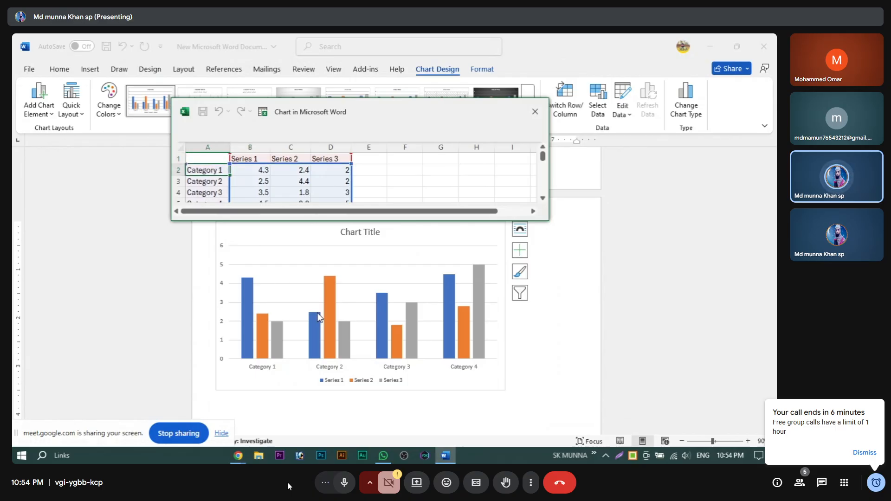
pyautogui.write('ম')
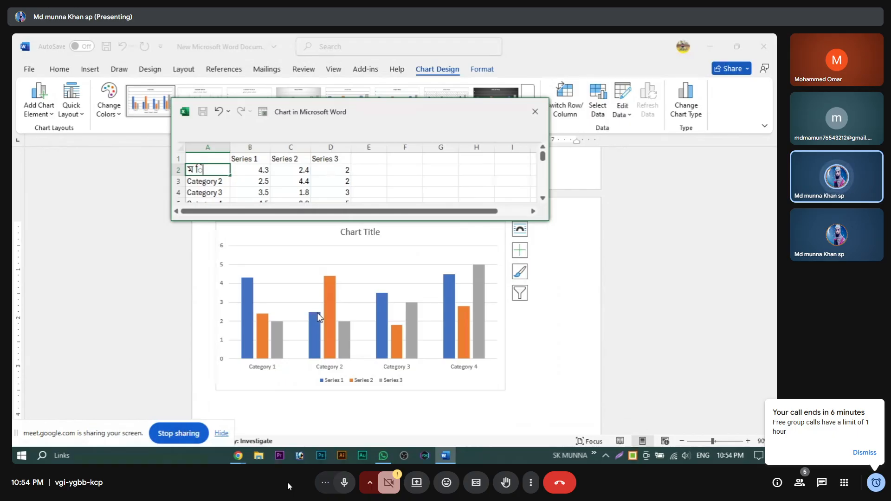
pyautogui.write('িমুমসজস')
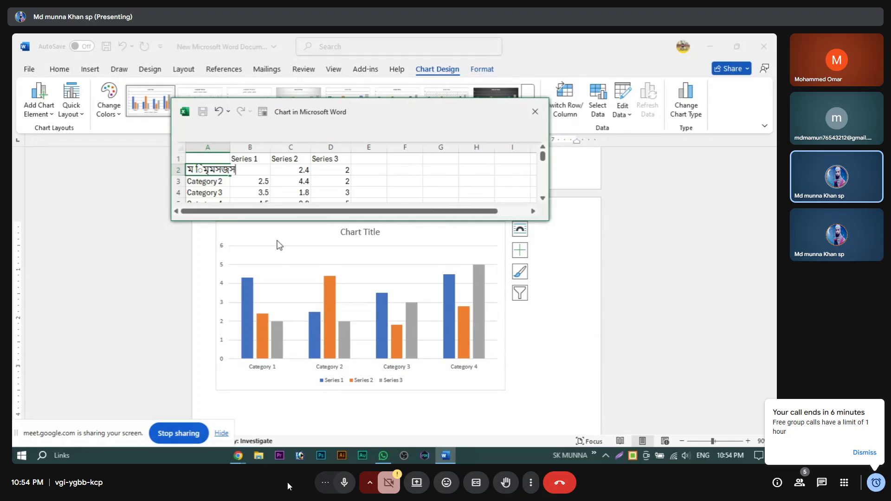
pyautogui.press('BackSpace')
pyautogui.press('BackSpace')
pyautogui.press('BackSpace')
pyautogui.press('BackSpace')
pyautogui.click(632, 457)
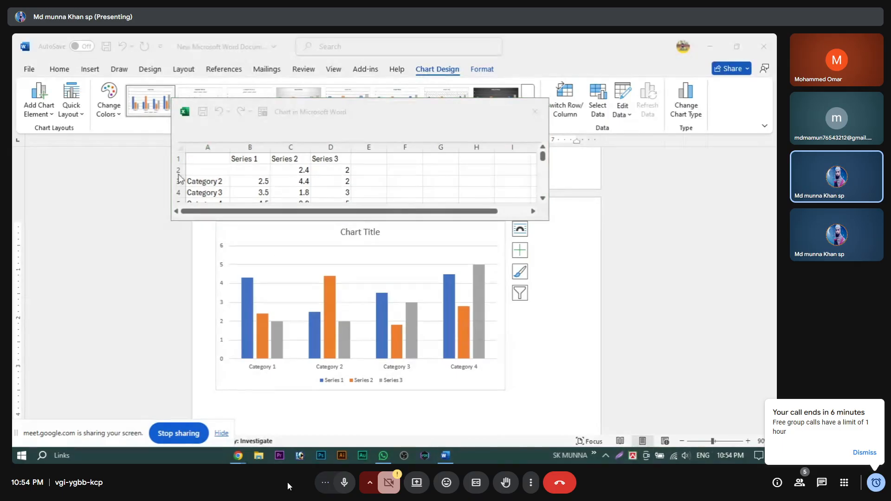
pyautogui.click(195, 170)
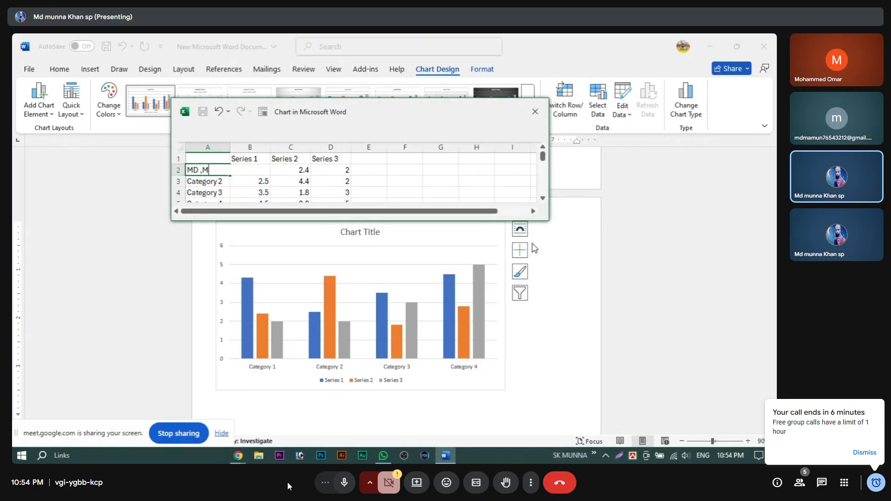
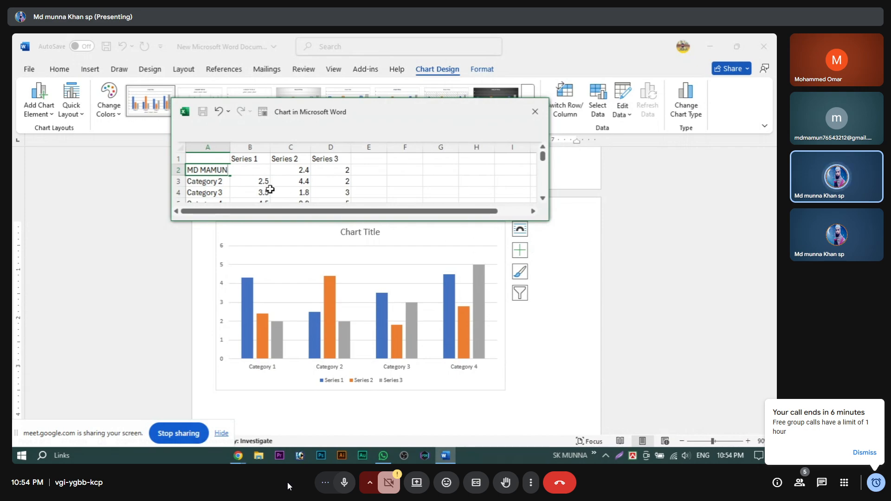
pyautogui.click(217, 180)
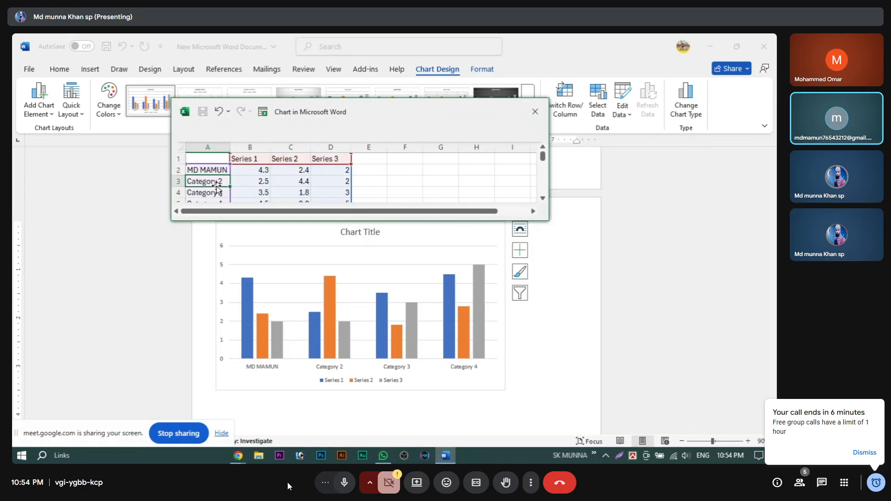
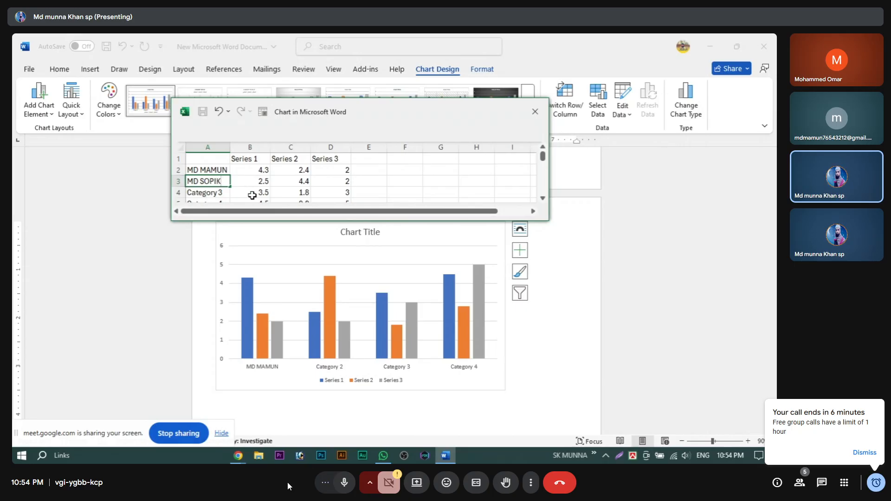
# Step: Rename the series headers B1–D1 to SOMAJ, BIGGAAN and DHORMO
pyautogui.click(249, 159)
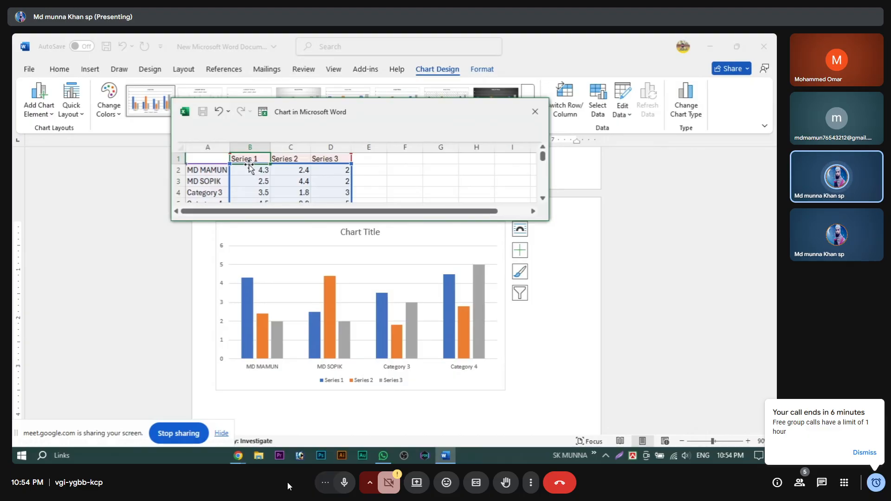
pyautogui.write('SOMAJ')
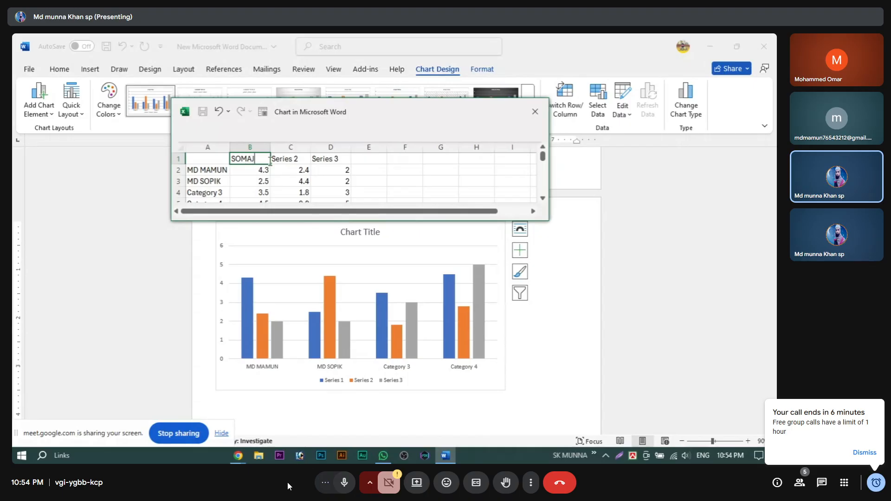
pyautogui.click(291, 160)
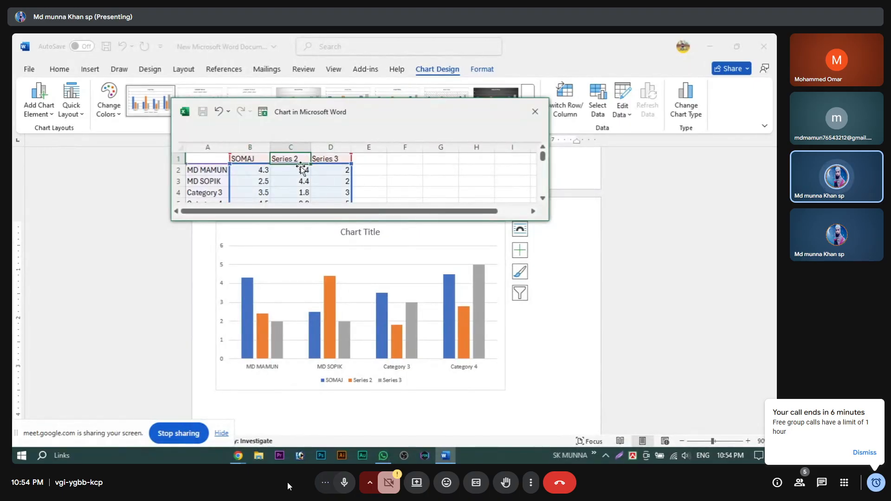
pyautogui.write('BIGGAA')
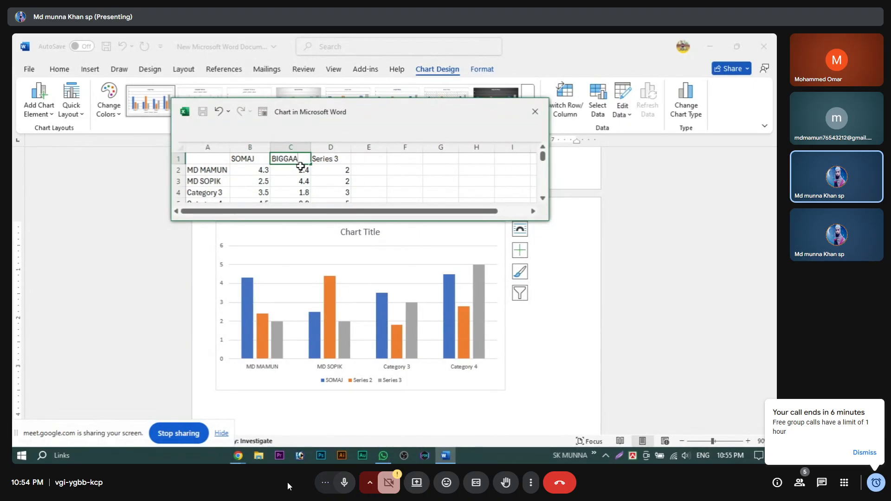
pyautogui.write('N')
pyautogui.click(335, 158)
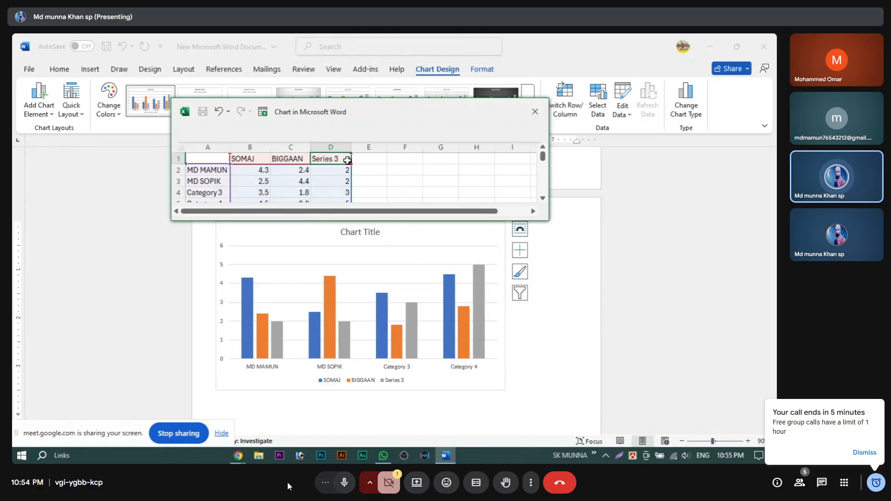
pyautogui.write('DHORMO')
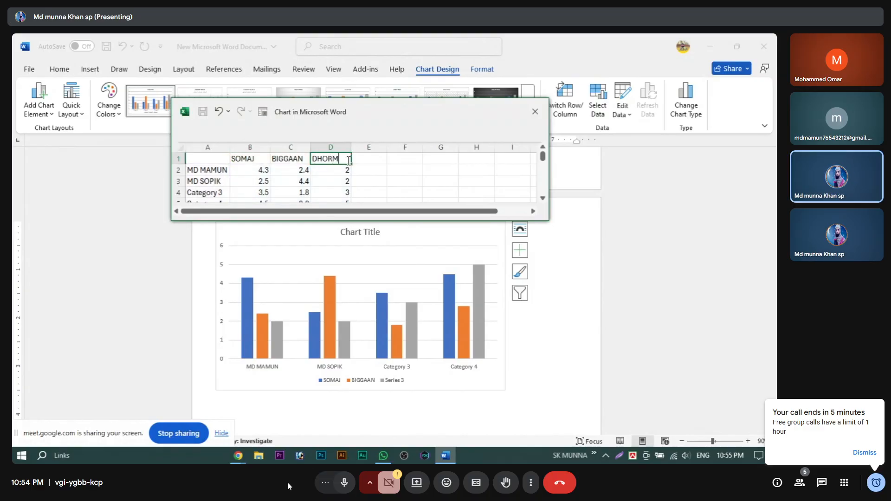
pyautogui.click(260, 168)
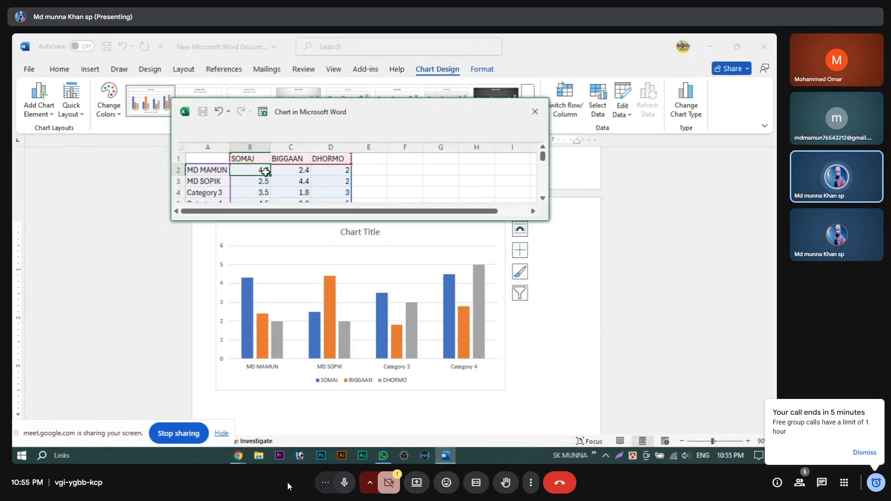
# Step: Enter 45, 35 and 38 as the first category's SOMAJ, BIGGAAN and DHORMO values
pyautogui.write('45')
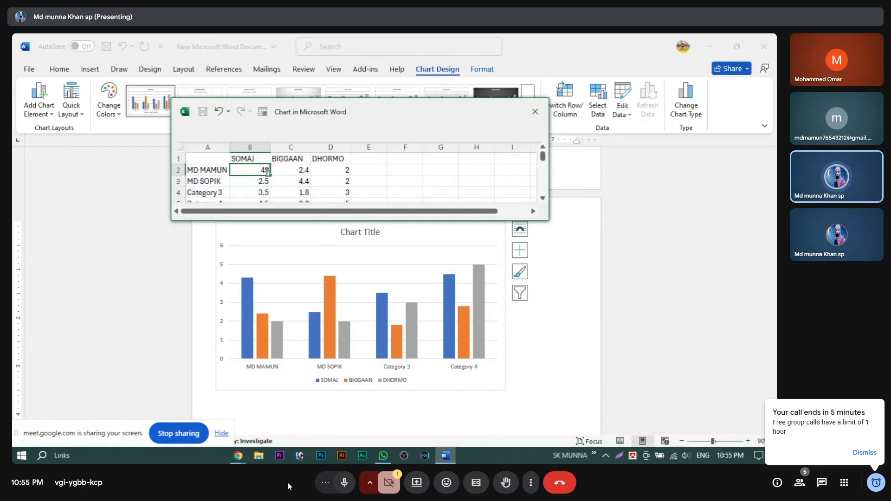
pyautogui.click(285, 170)
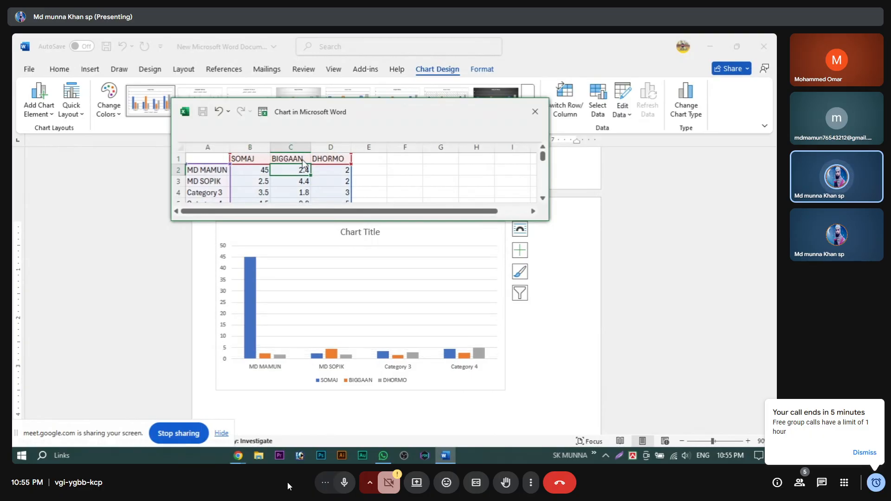
pyautogui.write('35')
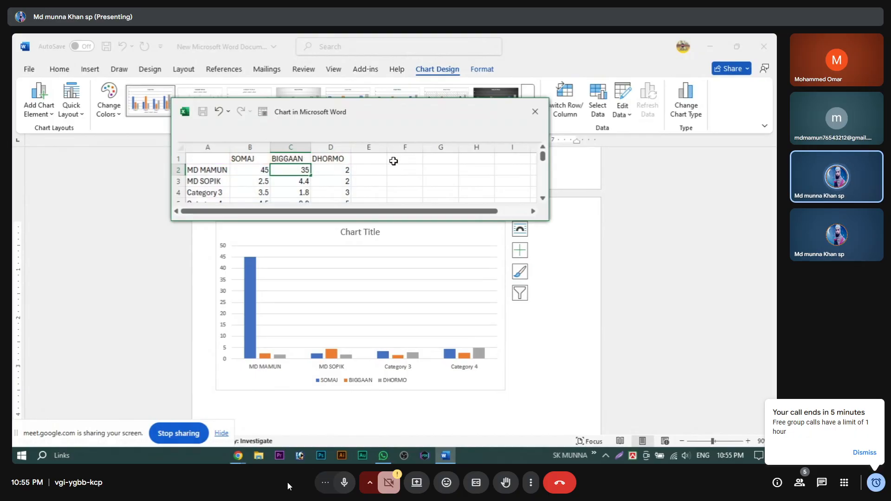
pyautogui.click(338, 174)
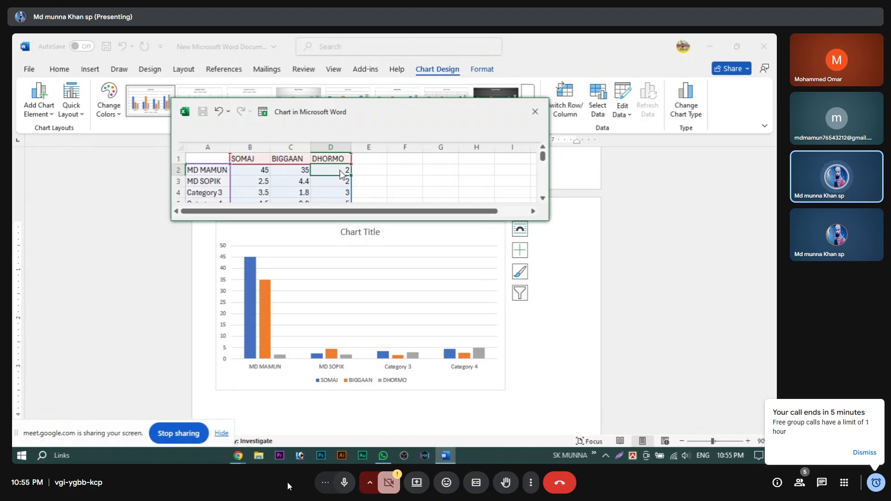
pyautogui.write('38')
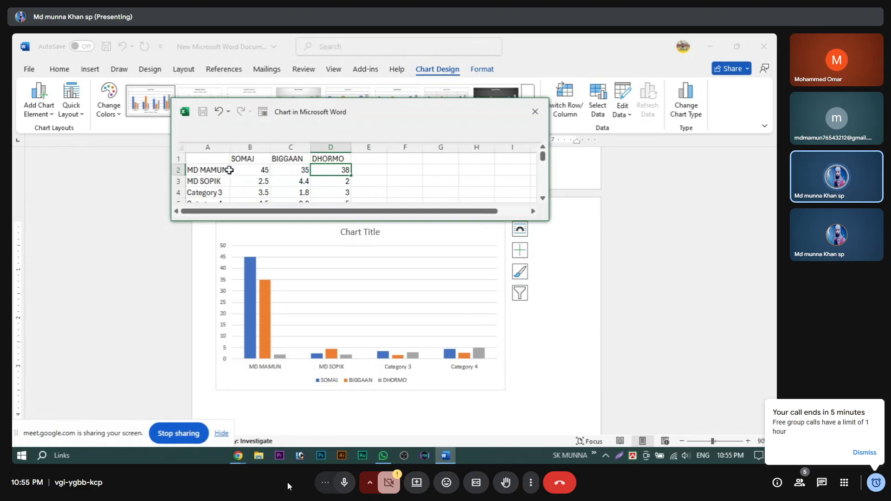
pyautogui.click(266, 182)
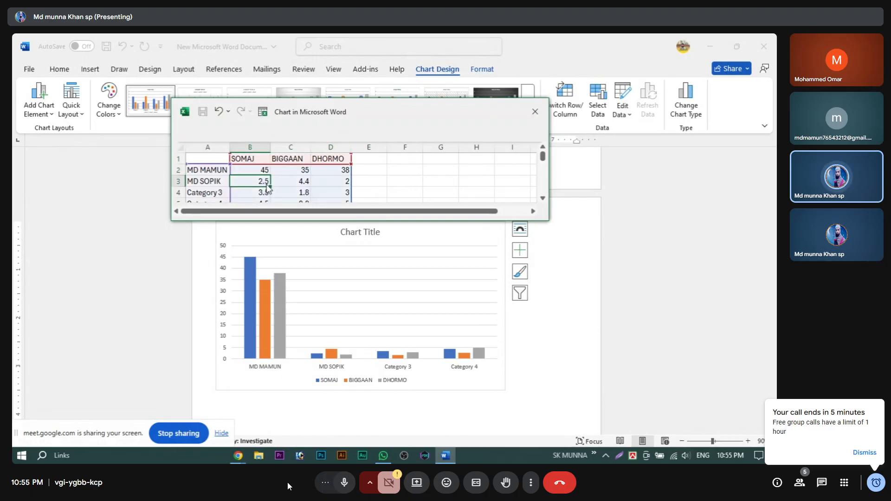
# Step: Set the second category's values to 42, 42 and 45, then close the data sheet
pyautogui.write('5')
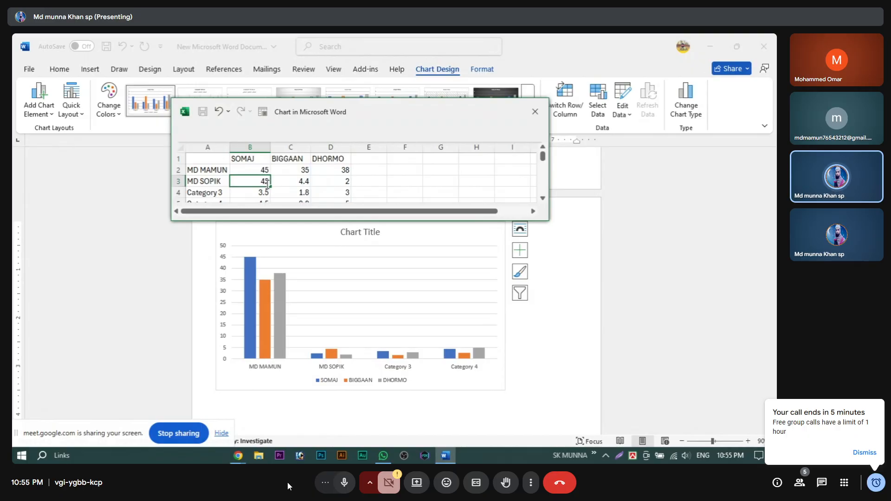
pyautogui.click(310, 181)
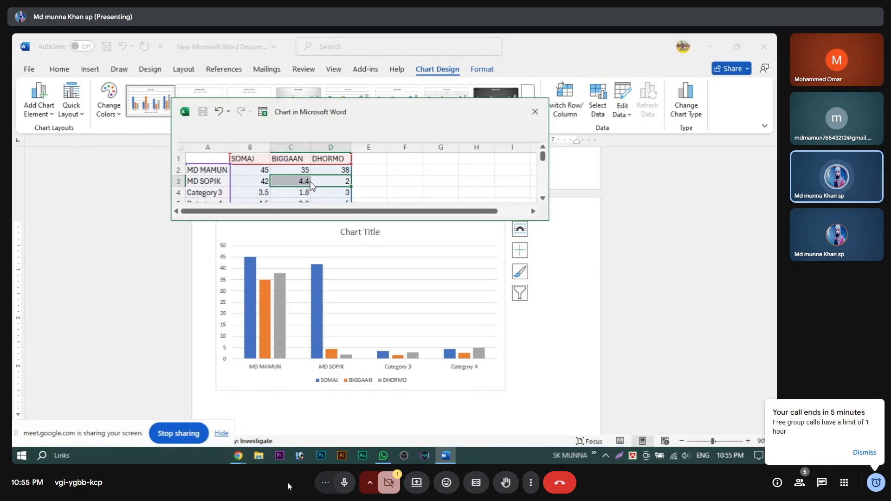
pyautogui.write('45')
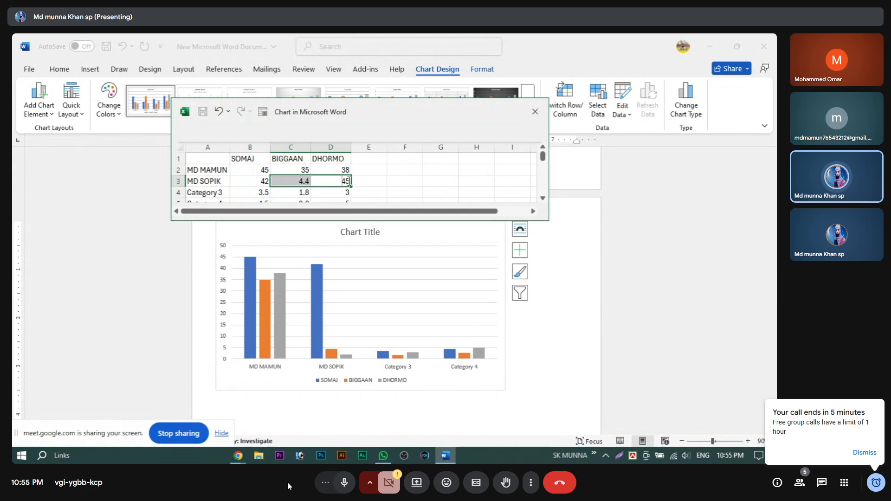
pyautogui.click(289, 183)
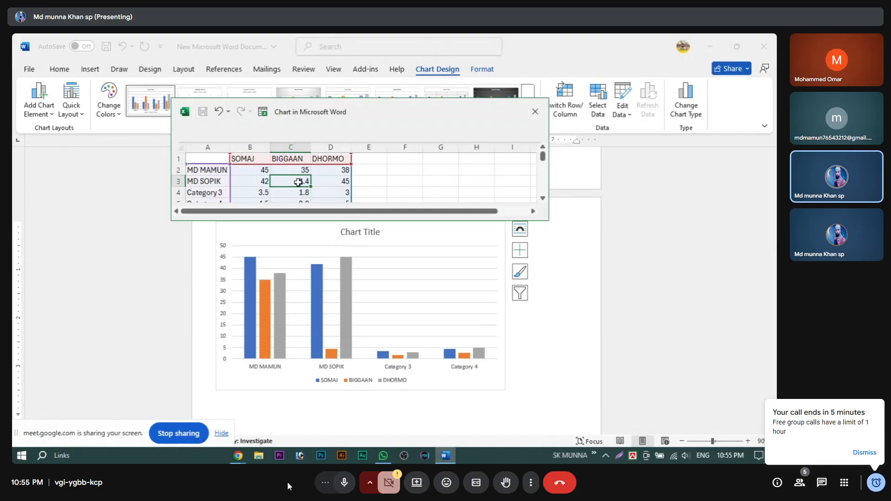
pyautogui.write('42')
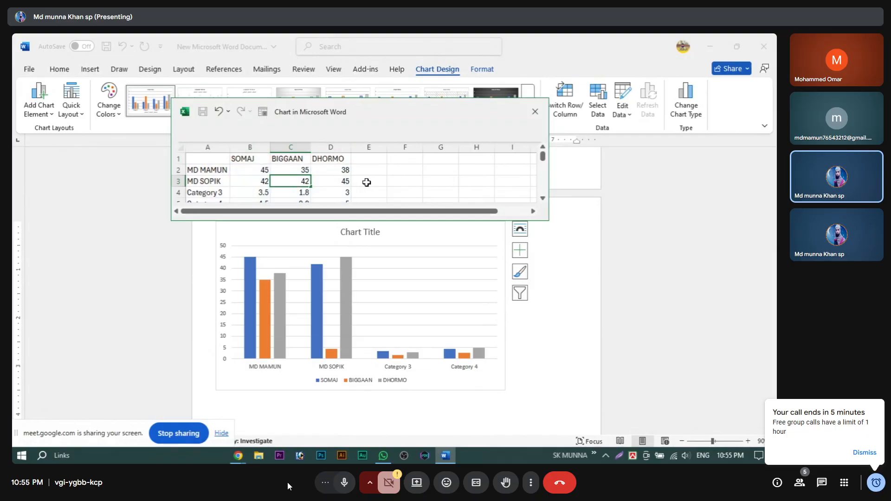
pyautogui.click(344, 183)
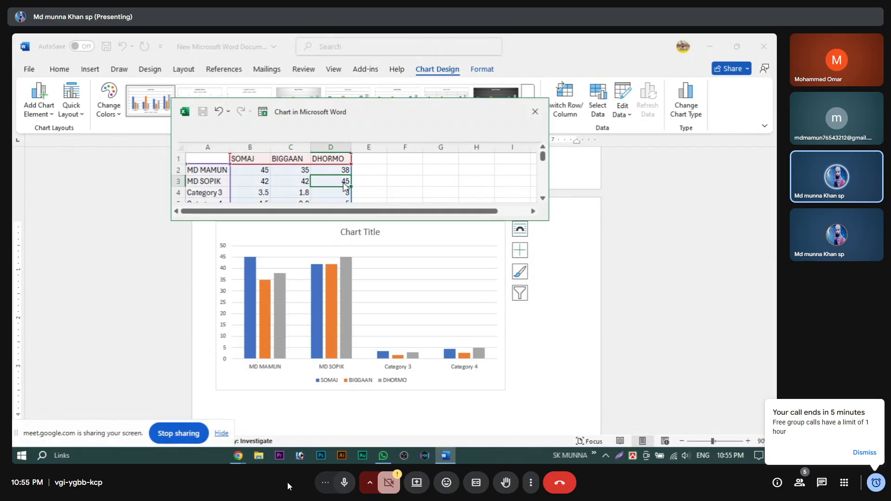
pyautogui.write('4')
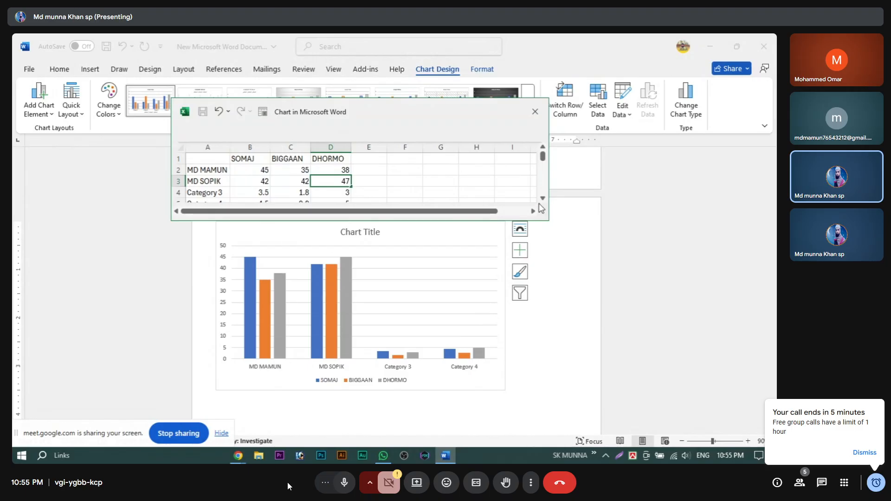
pyautogui.click(535, 111)
pyautogui.scroll(-3, 328, 361)
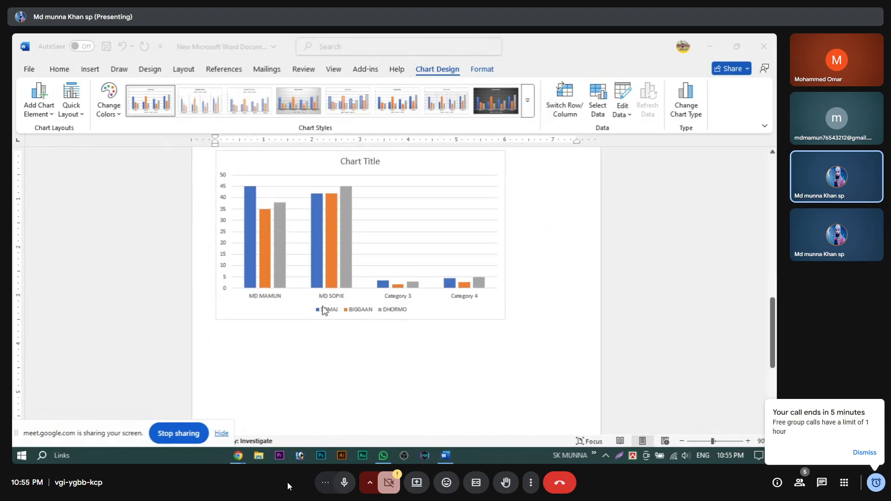
pyautogui.scroll(2, 308, 280)
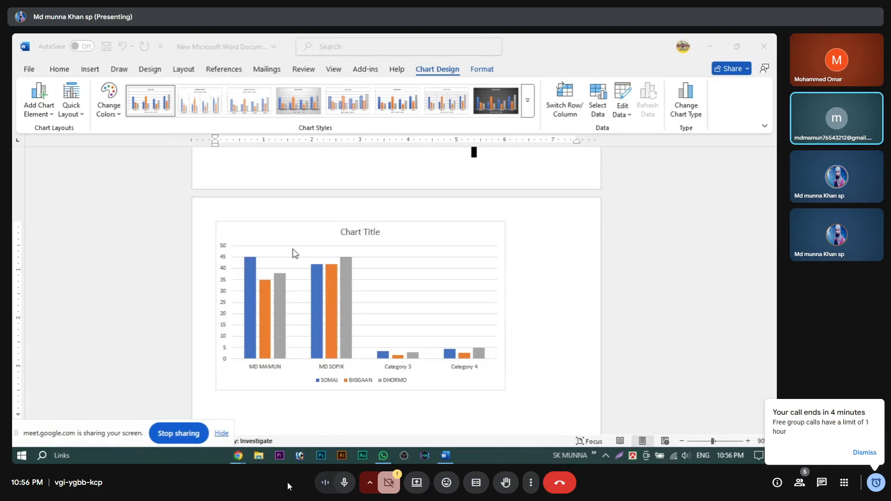
pyautogui.scroll(-3, 288, 279)
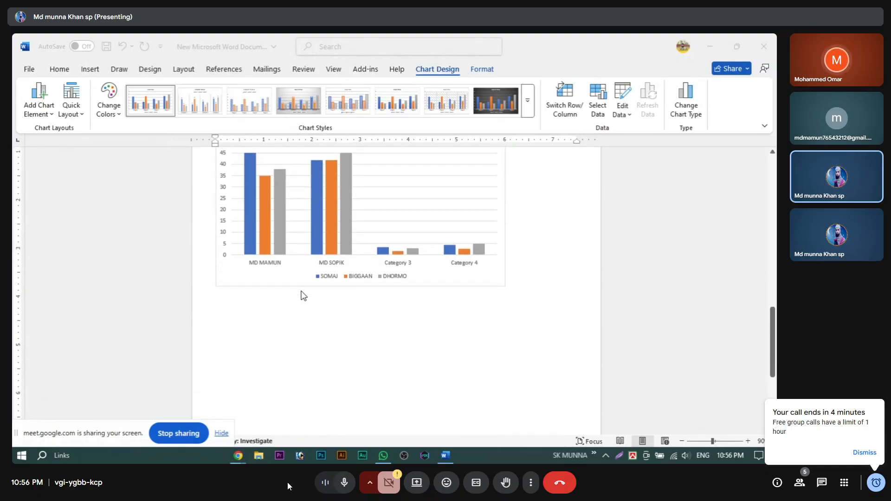
pyautogui.scroll(3, 320, 294)
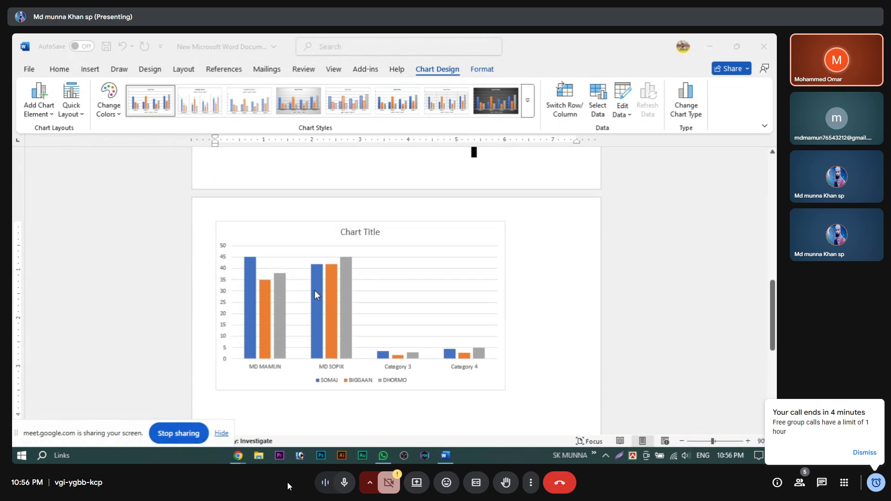
pyautogui.scroll(5, 258, 243)
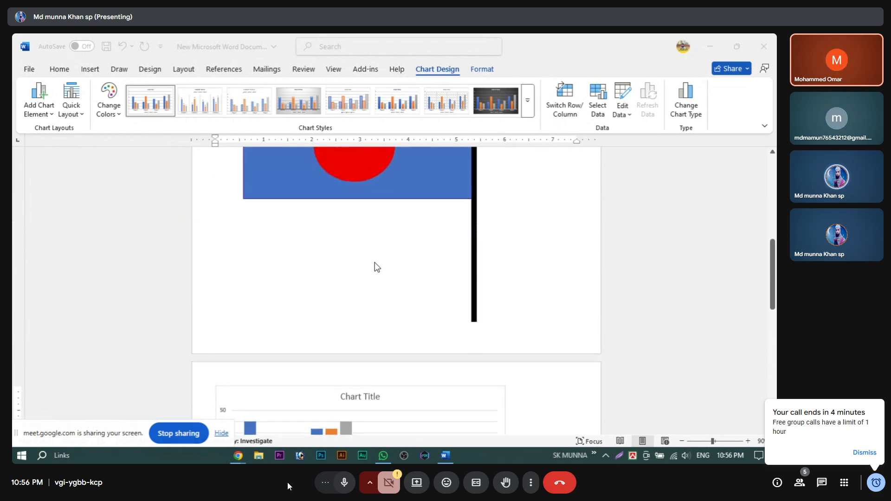
pyautogui.scroll(-2, 371, 269)
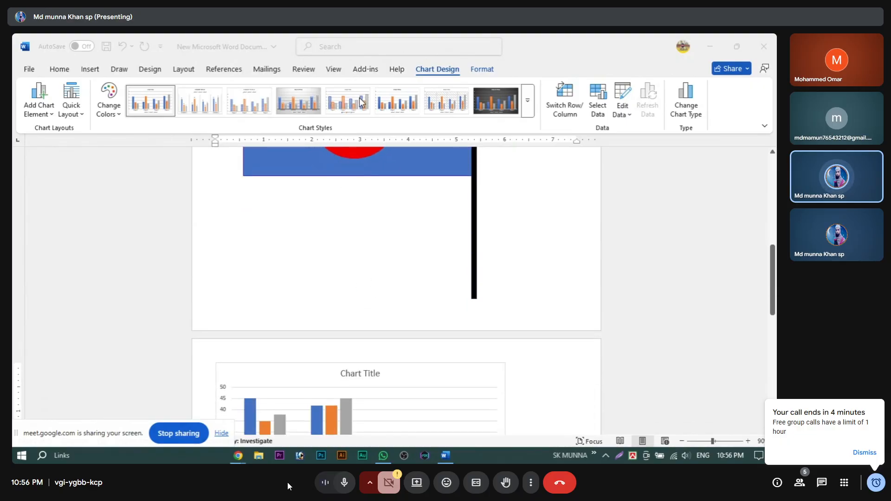
# Step: Apply a gradient chart style with data labels and select the chart's horizontal gridlines
pyautogui.click(297, 102)
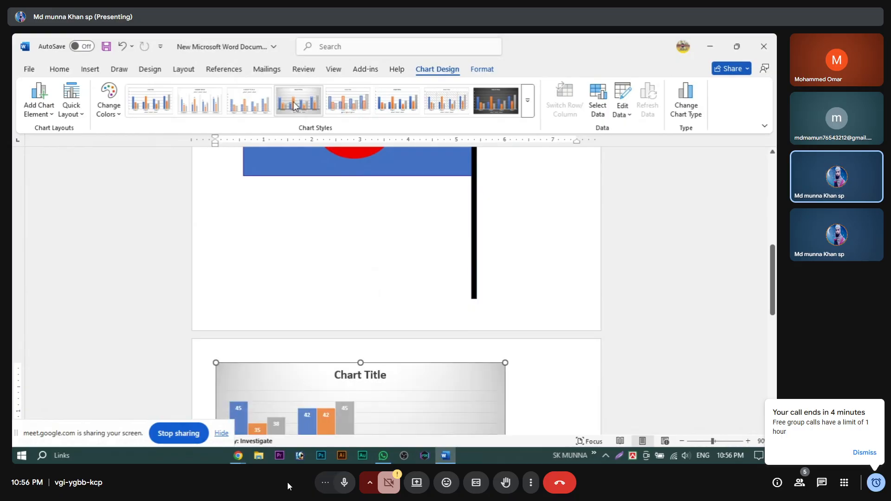
pyautogui.scroll(-1, 310, 189)
pyautogui.scroll(-2, 312, 318)
pyautogui.scroll(-1, 257, 314)
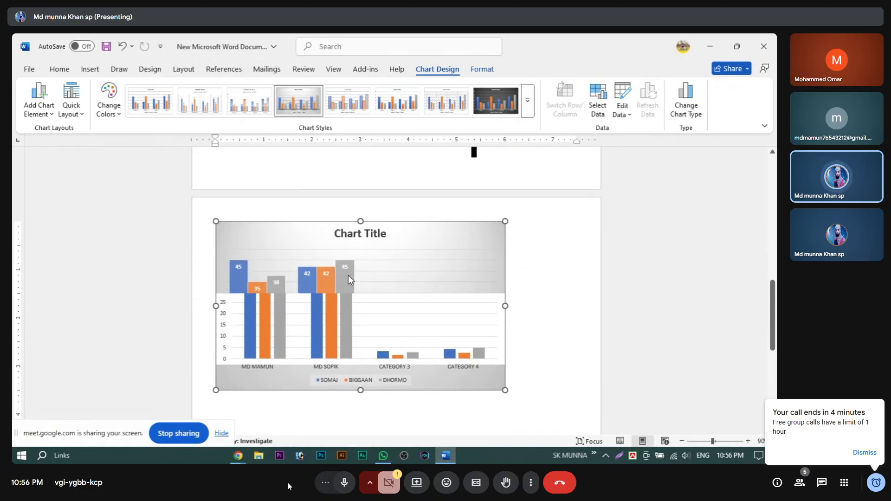
pyautogui.click(393, 336)
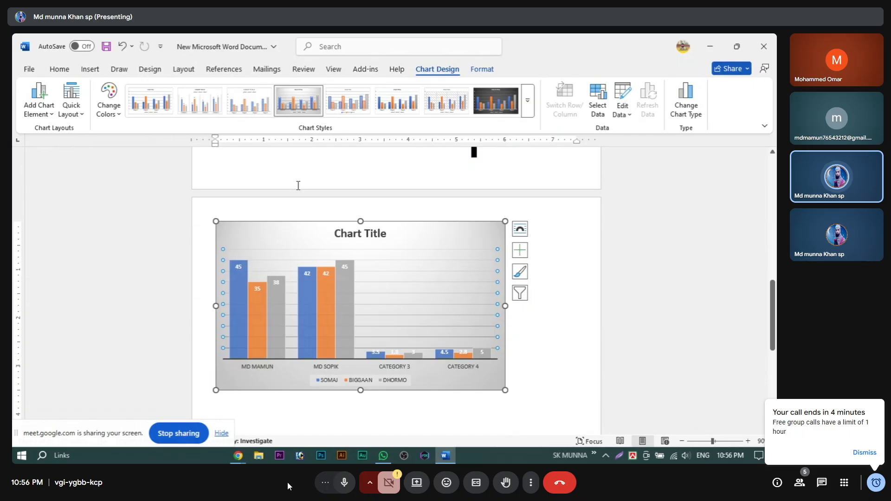
# Step: Try another chart style, then settle on the dark chart style
pyautogui.click(251, 112)
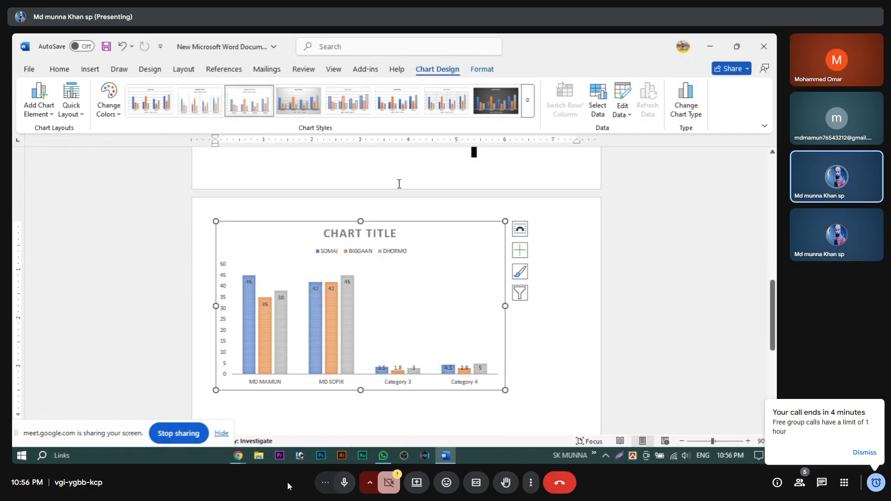
pyautogui.click(491, 99)
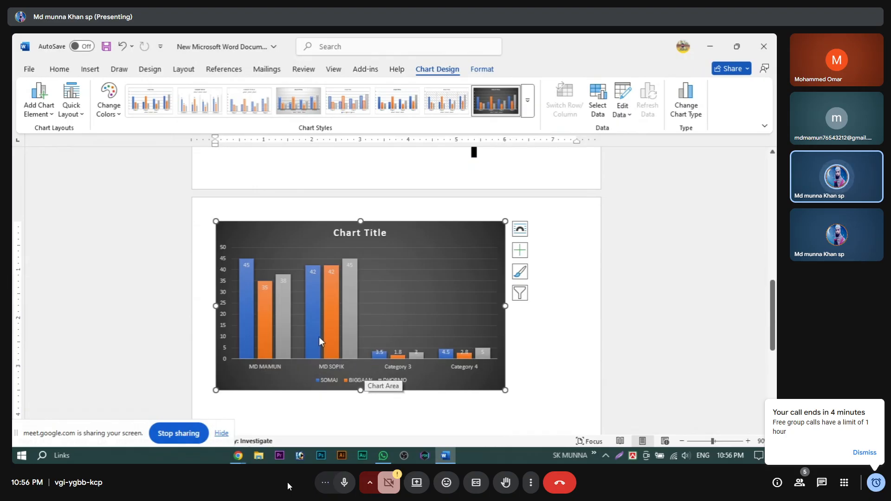
pyautogui.click(90, 69)
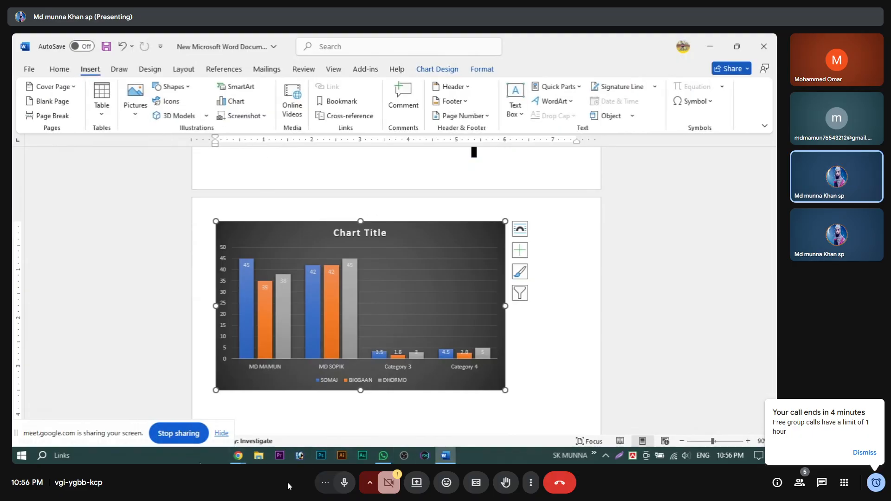
pyautogui.click(238, 456)
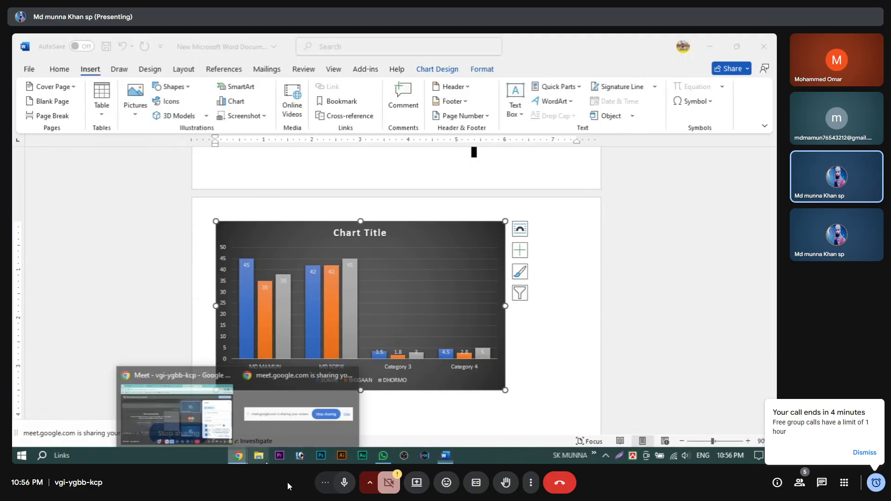
# Step: End the Google Meet session and close the Meet and Chrome windows to reveal OBS
pyautogui.click(206, 410)
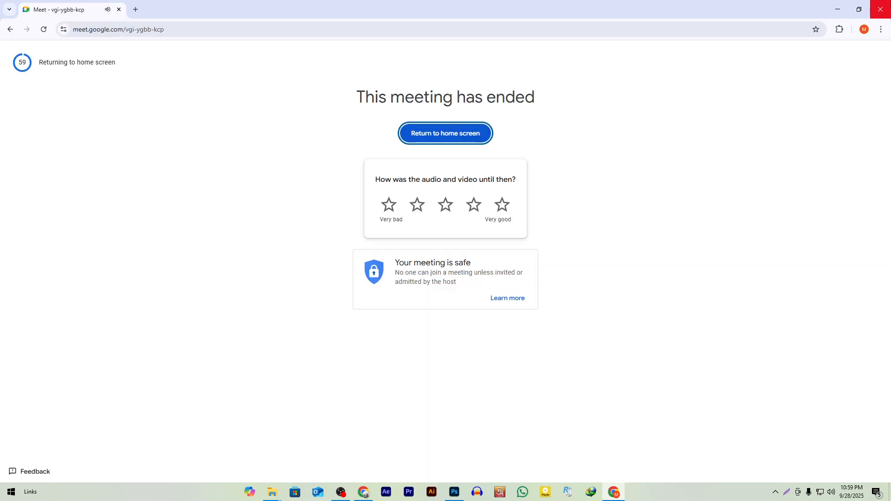
pyautogui.click(880, 10)
pyautogui.click(880, 10)
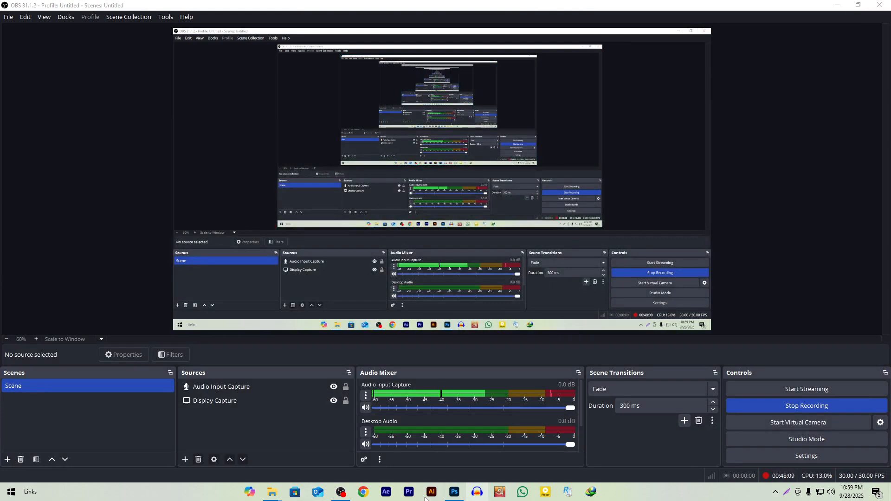